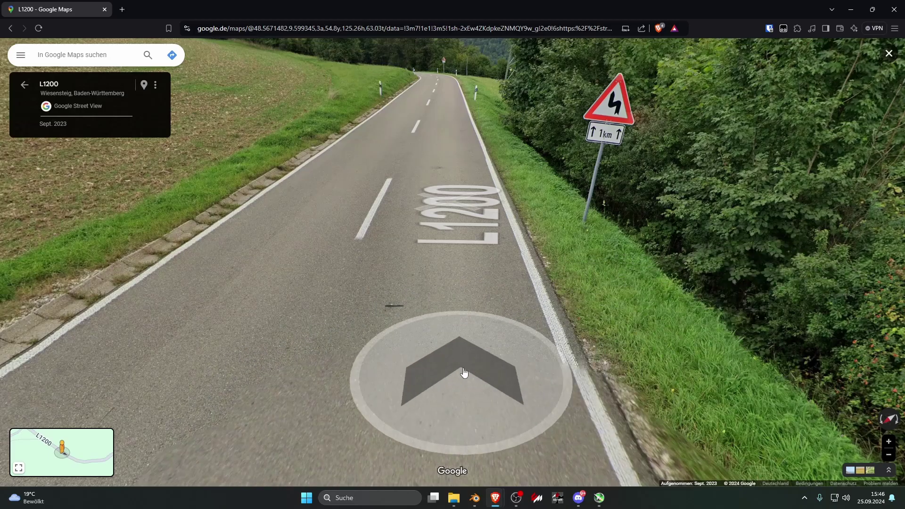
Examine the L1200 road in Street View, viewing its asphalt surface, lane markings and edges from several angles and zoom levels
click(464, 372)
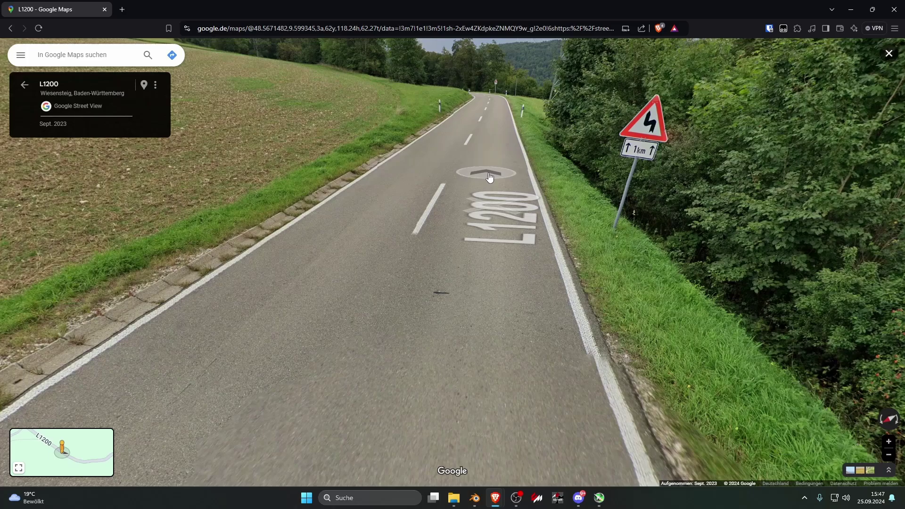
drag(490, 176, 481, 194)
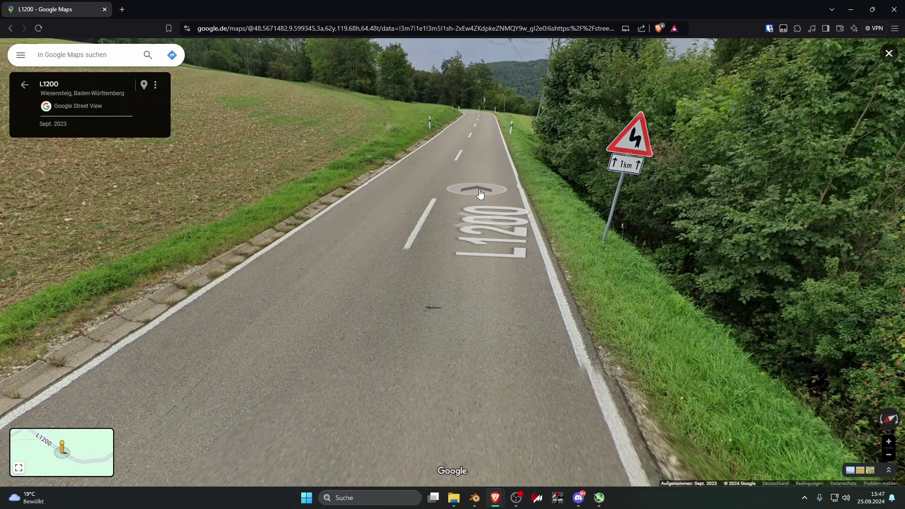
click(481, 193)
scroll(478, 323, down, 3)
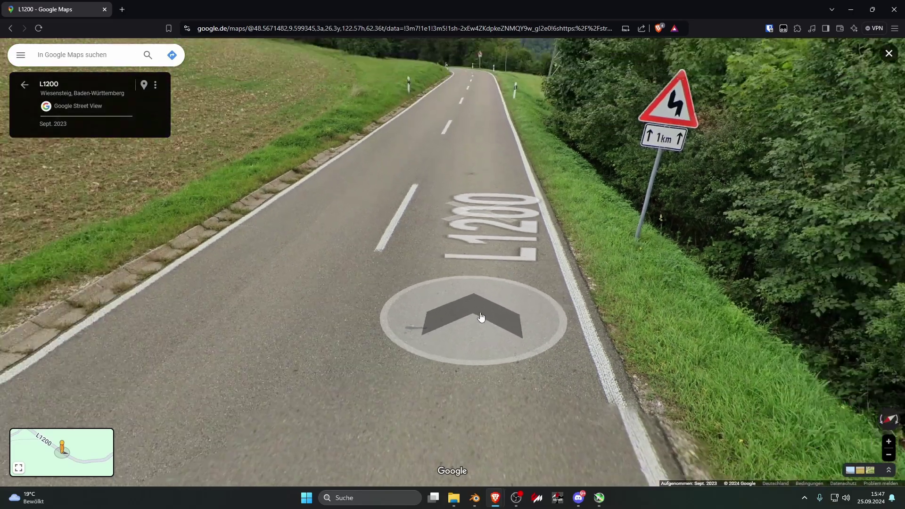
scroll(483, 312, down, 2)
scroll(483, 312, up, 2)
scroll(484, 312, down, 2)
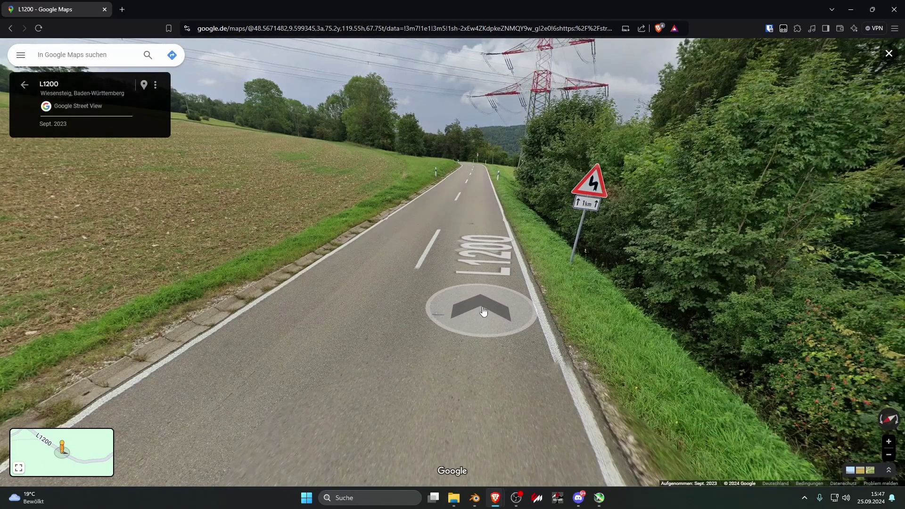
drag(483, 312, 477, 347)
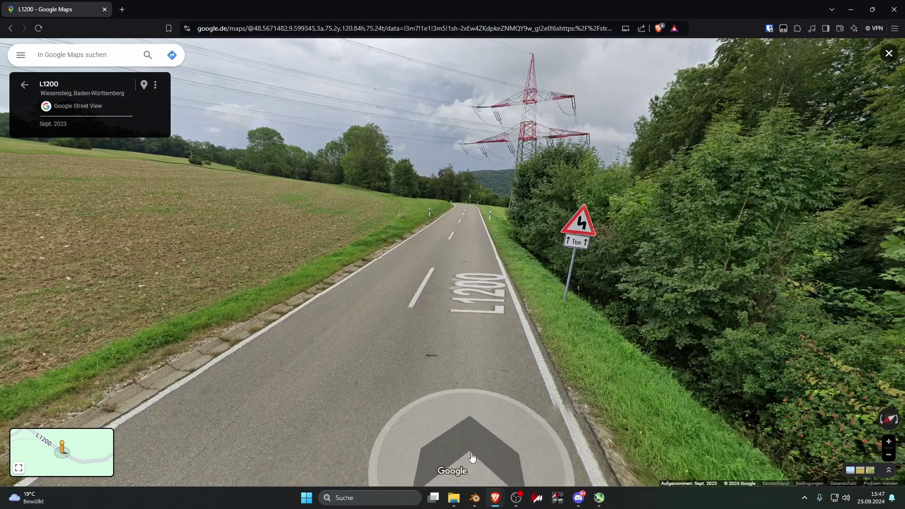
Switch to Blender and turn on the Screencast Keys display
mouse_move(475, 499)
click(492, 468)
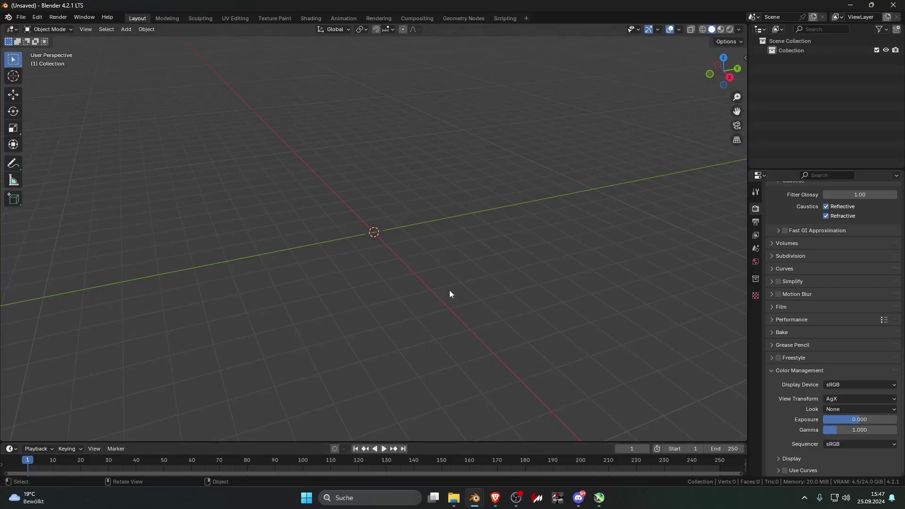
key(KP_7)
key(shift+a)
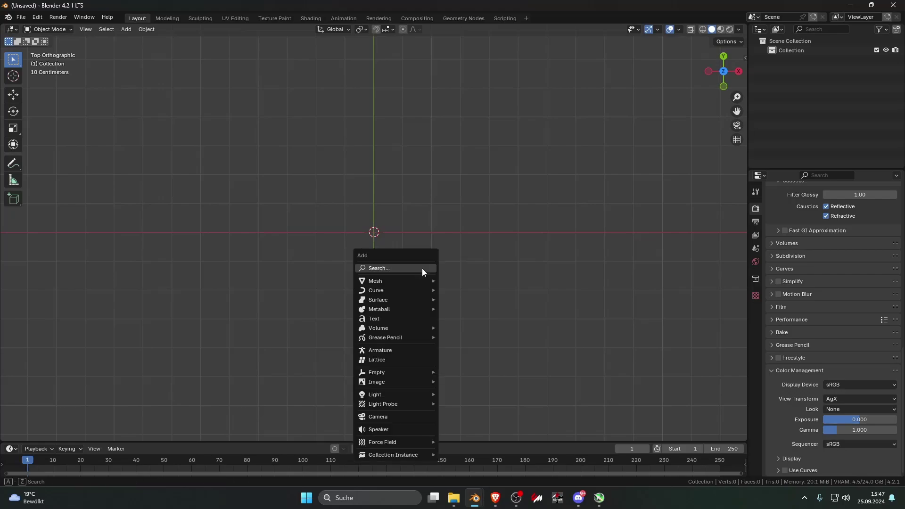
click(744, 60)
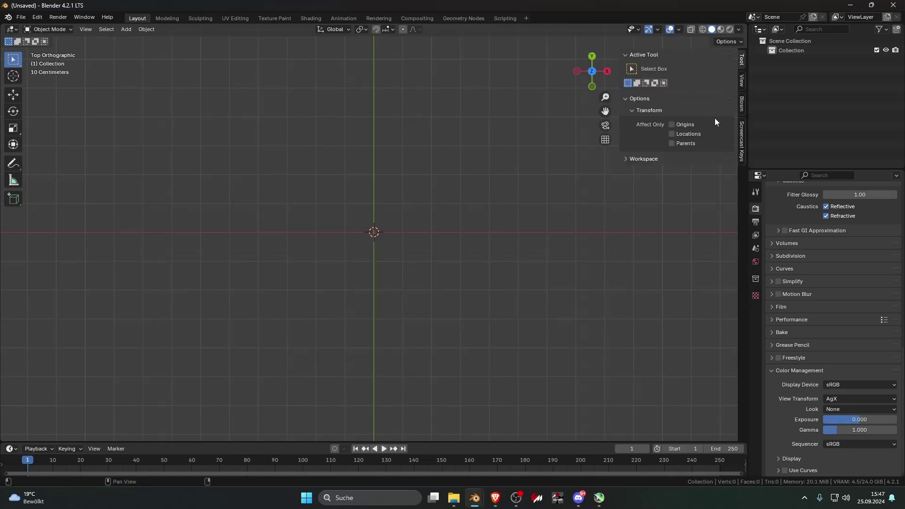
click(741, 137)
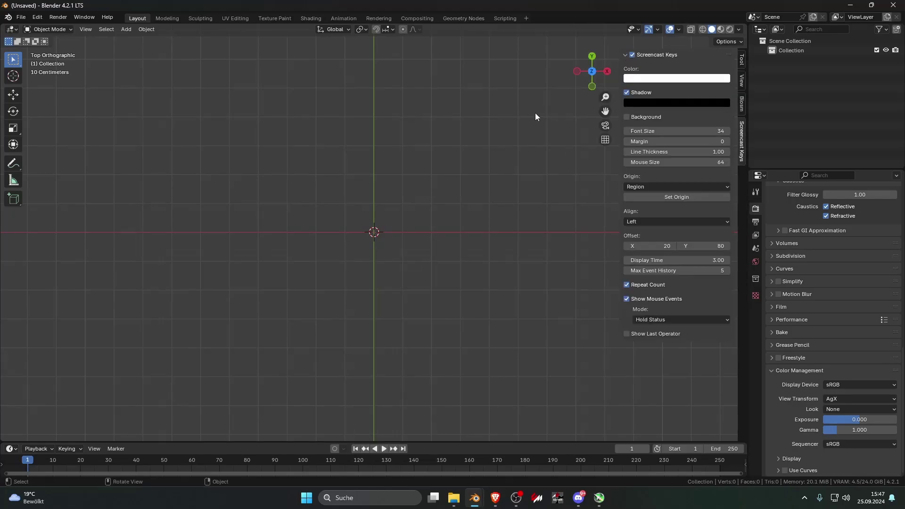
key(n)
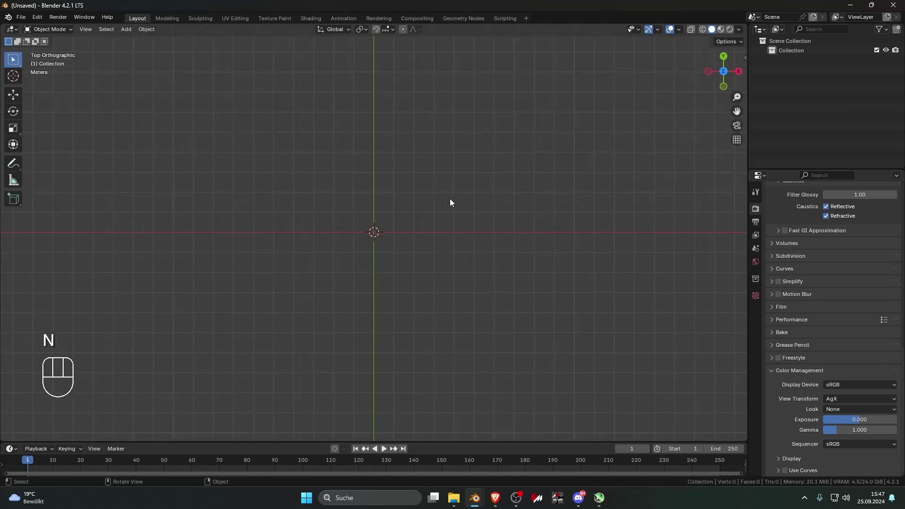
Add a mesh plane at the world origin in top view
key(KP_7)
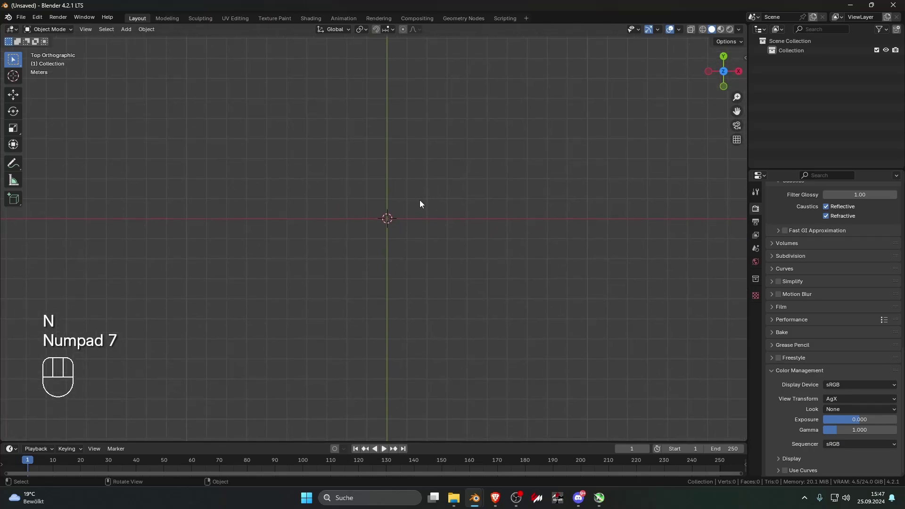
key(shift+a)
mouse_move(413, 213)
click(468, 213)
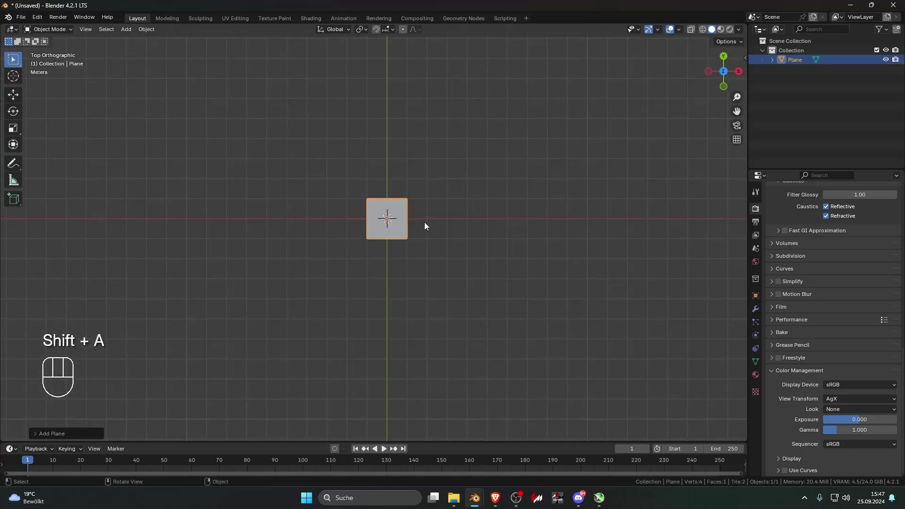
Set the plane's X and Y dimensions to 7 m each
click(744, 57)
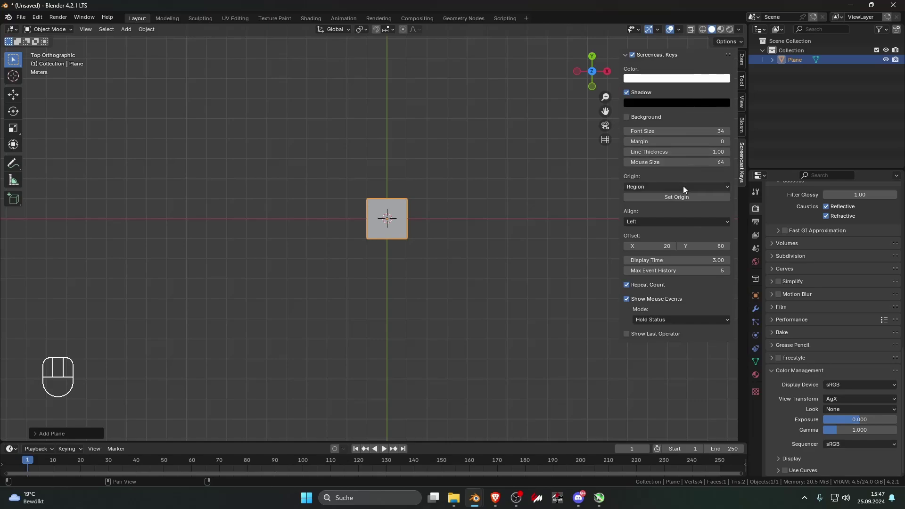
click(741, 60)
click(667, 207)
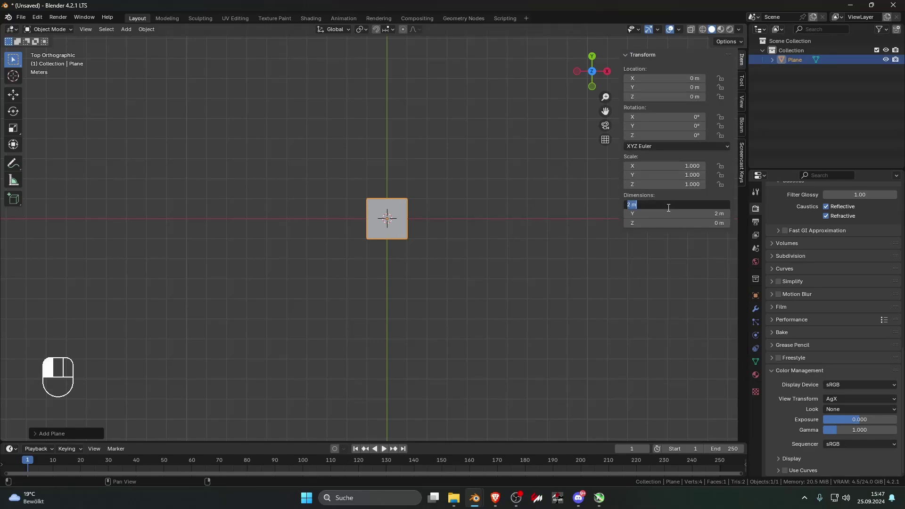
text(7)
key(Return)
click(674, 210)
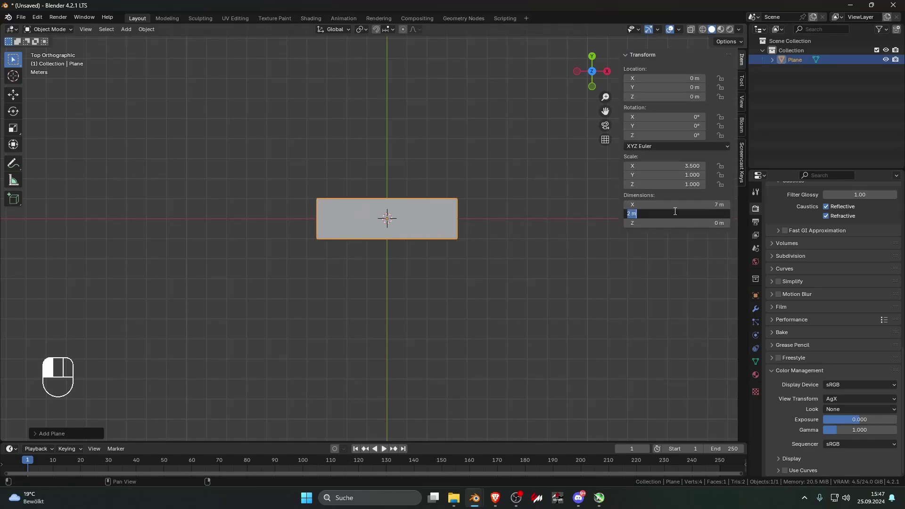
text(7)
key(Return)
Set the plane's X dimension to 70 m to make a long road strip
drag(671, 203, 684, 204)
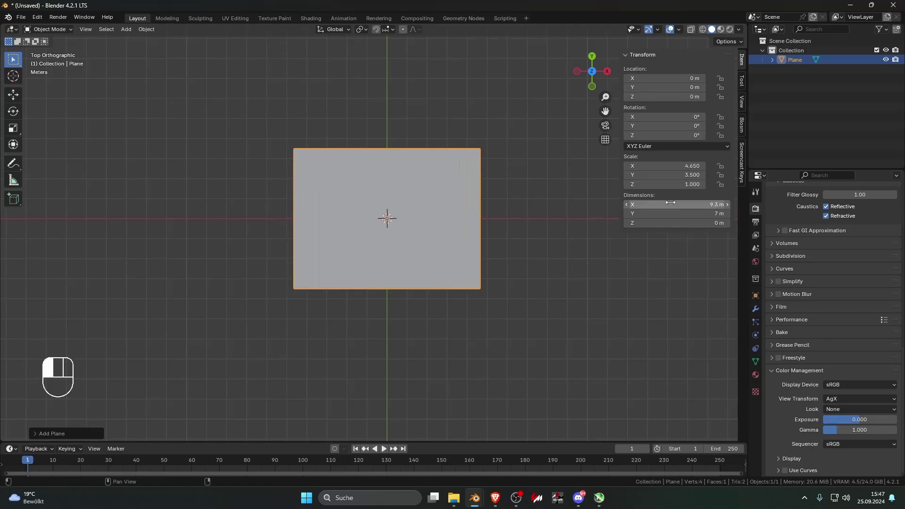
click(671, 203)
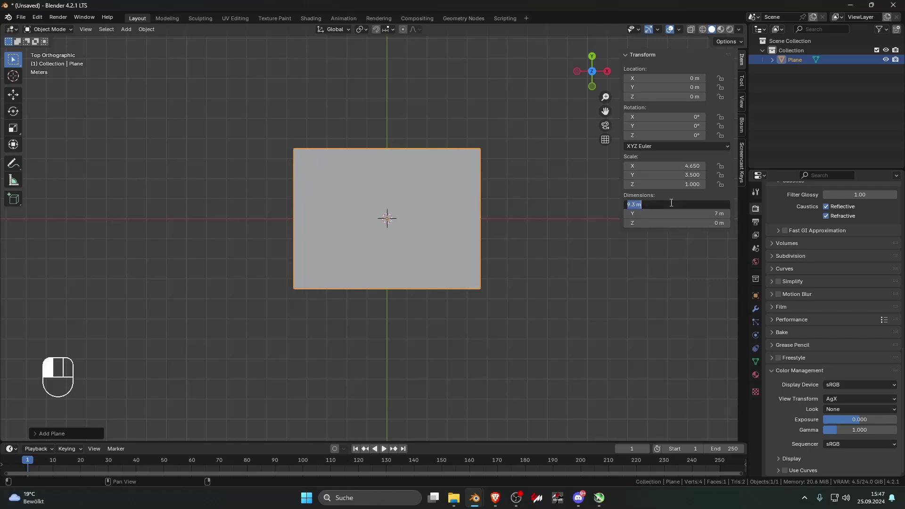
text(1´0)
key(BackSpace)
key(BackSpace)
text(0)
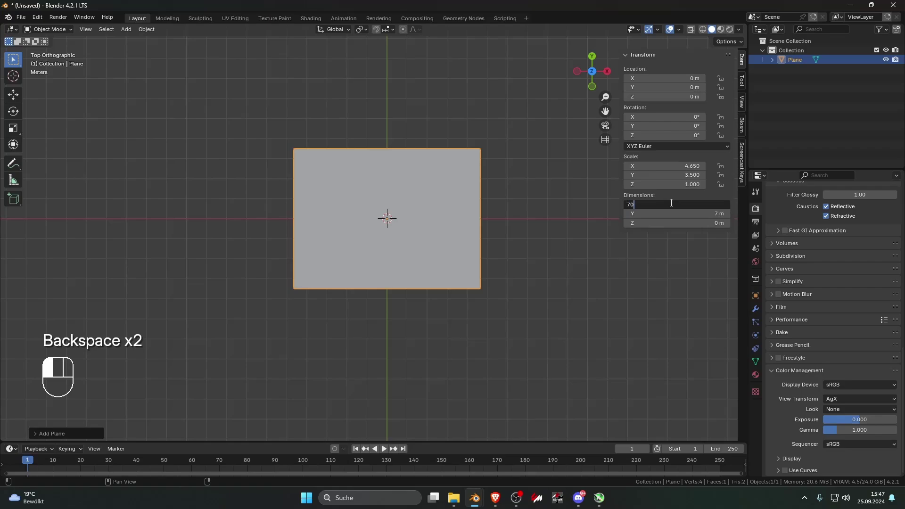
key(Return)
Apply the plane's scale
scroll(453, 186, down, 4)
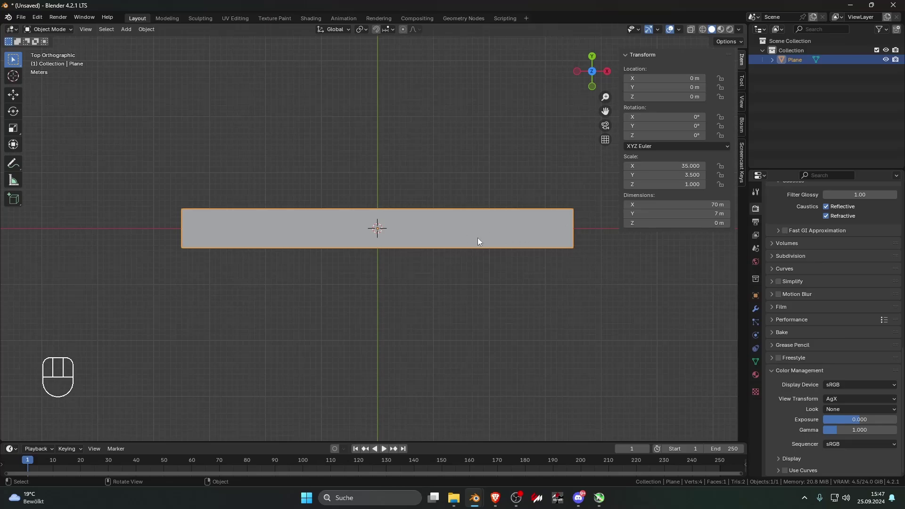
key(ctrl+a)
click(425, 227)
key(ctrl+a)
click(410, 252)
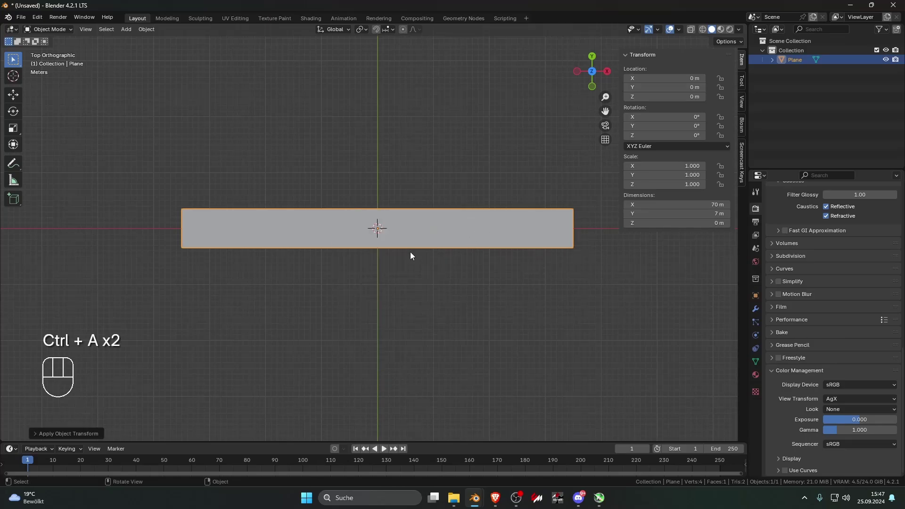
Change the timeline area to the Shader Editor and enlarge it to about half the height of the workspace
scroll(427, 241, up, 3)
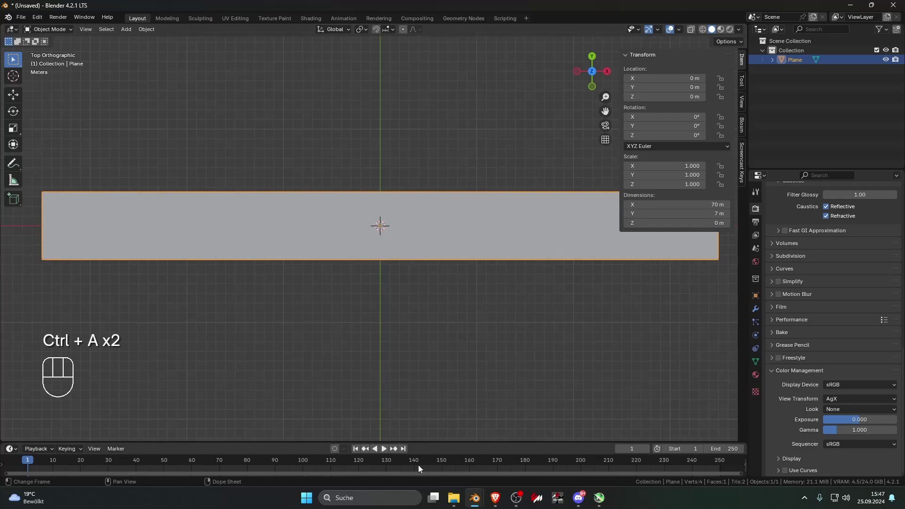
drag(444, 442, 479, 294)
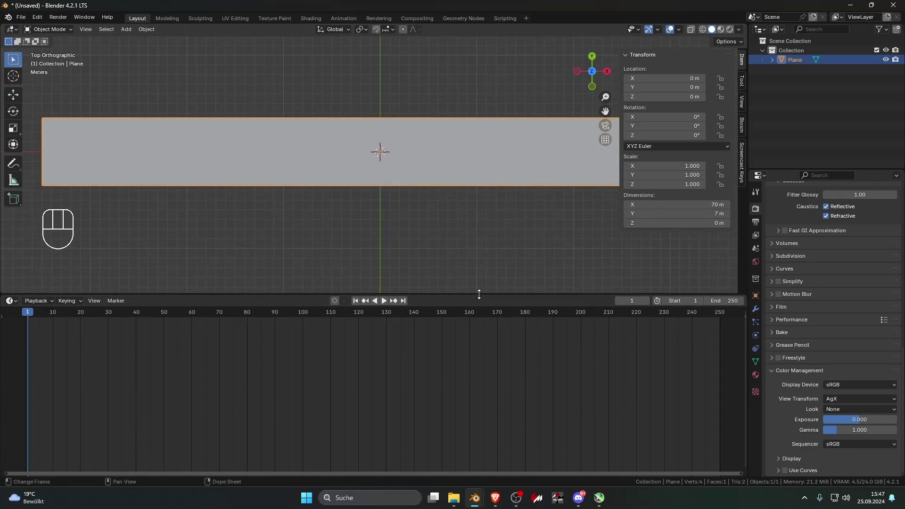
click(13, 303)
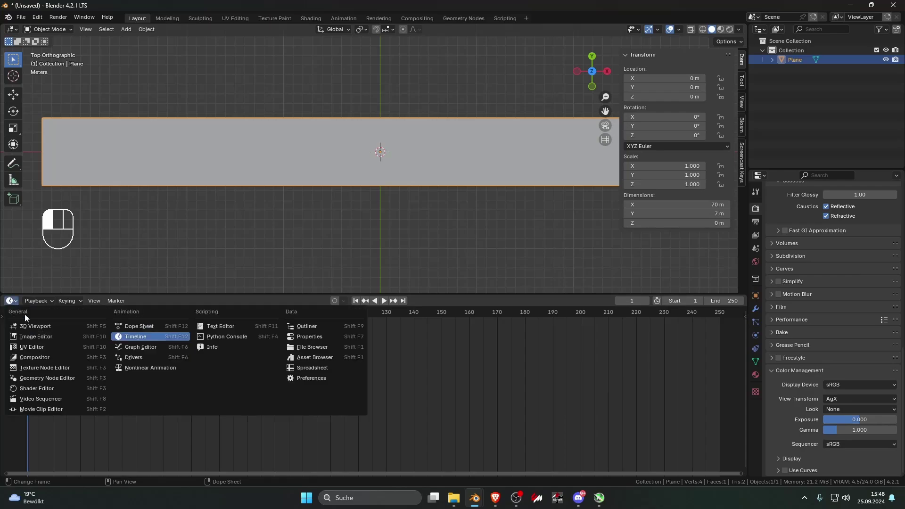
click(63, 388)
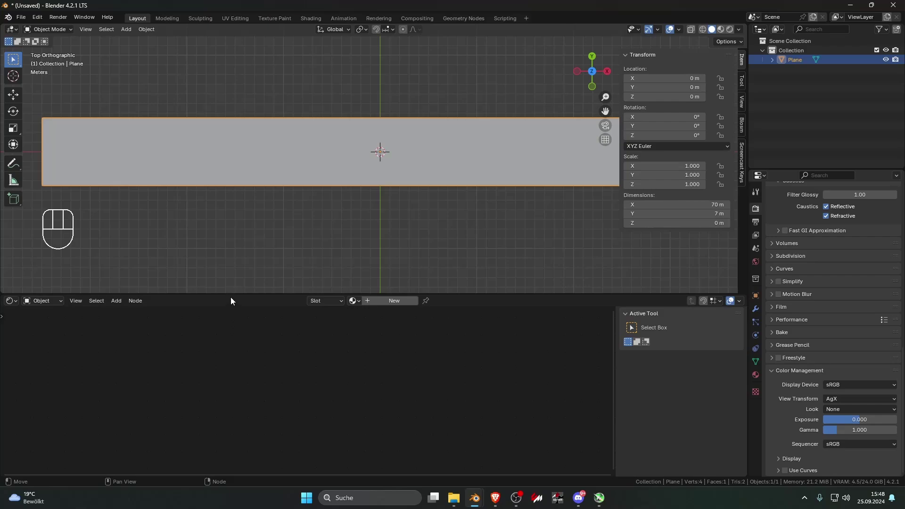
drag(230, 296, 234, 242)
Create a new material on the plane and name it asphalt_road
click(387, 252)
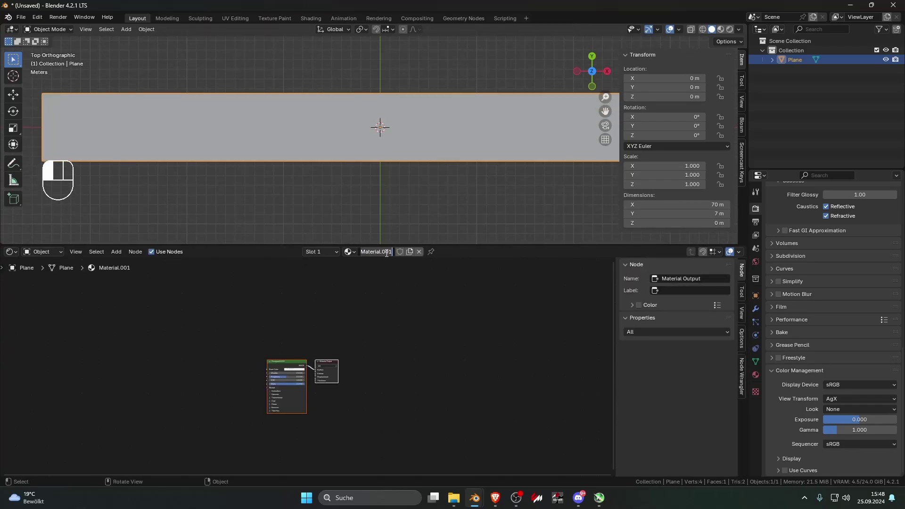
text(asphalt)
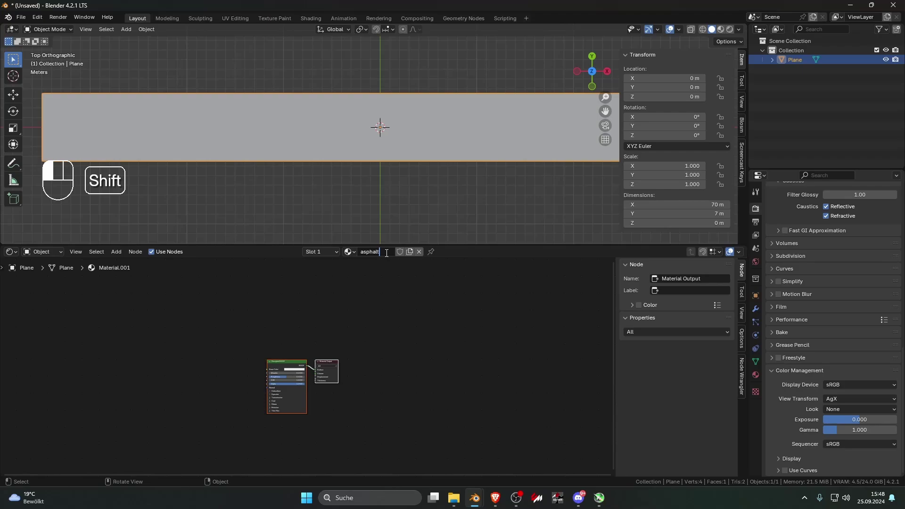
text(_road)
key(Return)
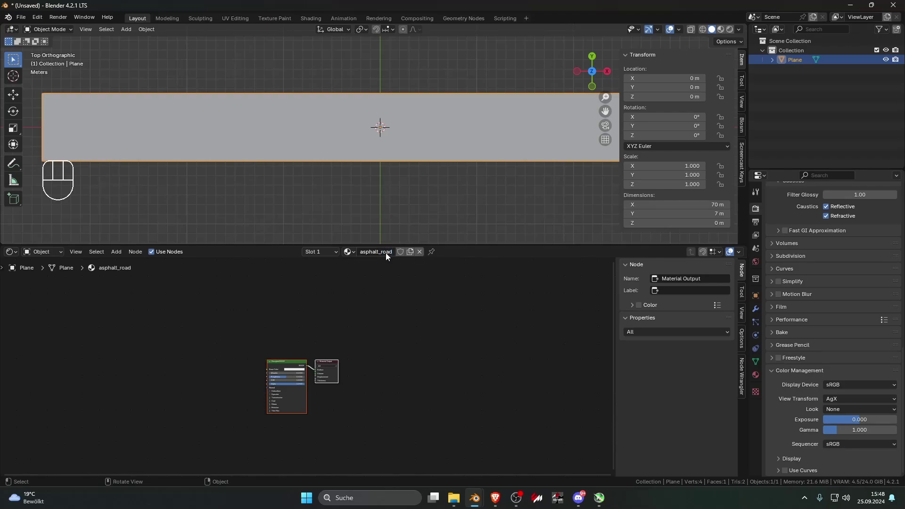
Add a Voronoi Texture node to the asphalt_road material, well to the left of the Principled BSDF node
middle_drag(400, 346, 480, 311)
scroll(479, 310, up, 5)
click(378, 308)
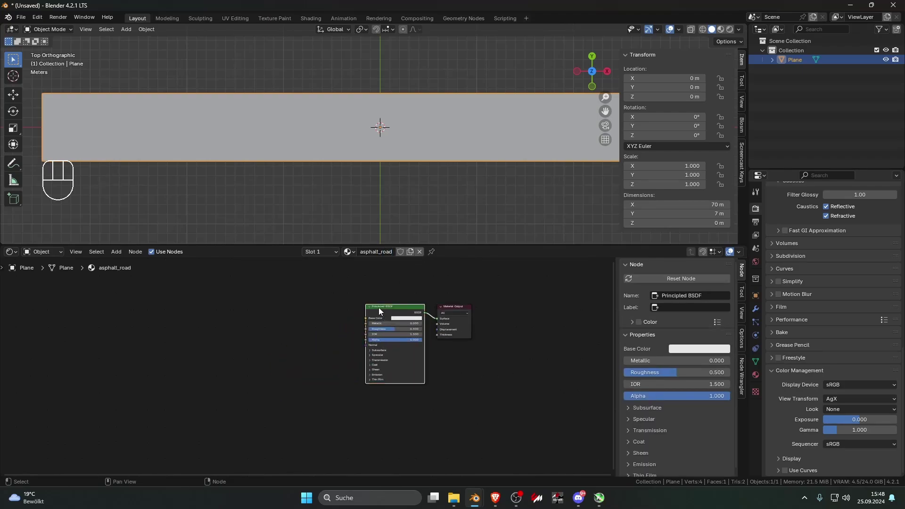
middle_drag(336, 307, 378, 308)
click(363, 315)
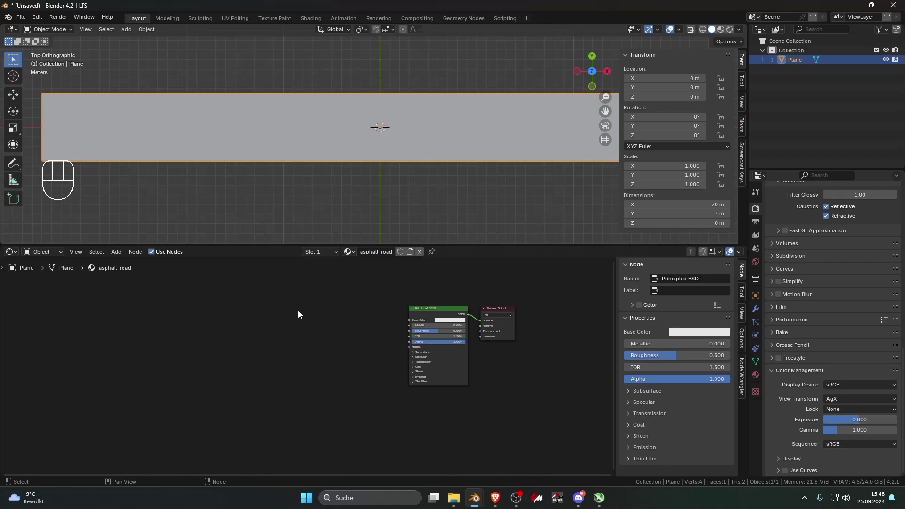
key(shift+a)
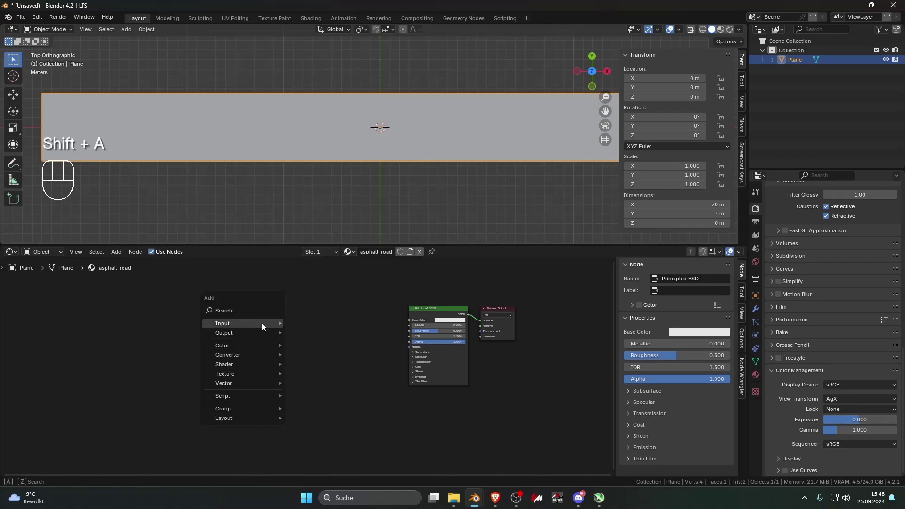
key(shift+a)
mouse_move(187, 388)
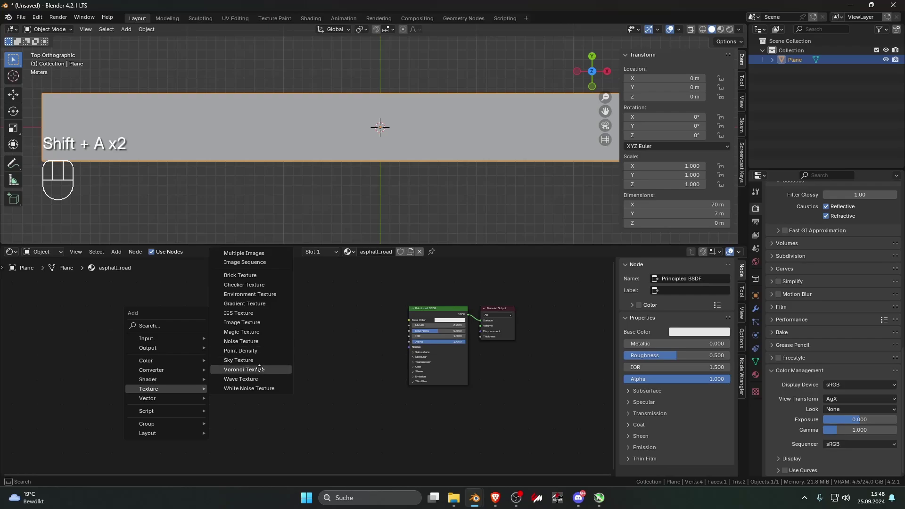
click(244, 370)
click(288, 317)
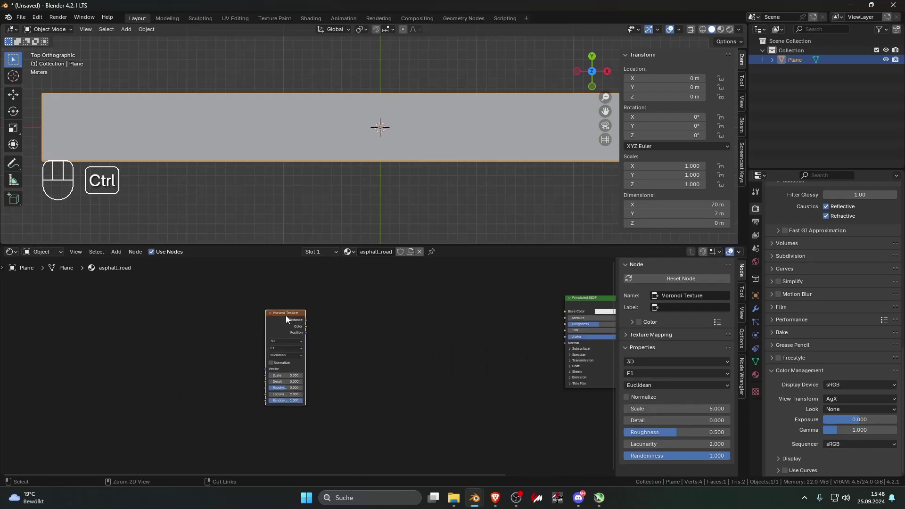
Preview the Voronoi Texture's Distance output on the plane with Material Preview shading
ctrl+shift+click(285, 314)
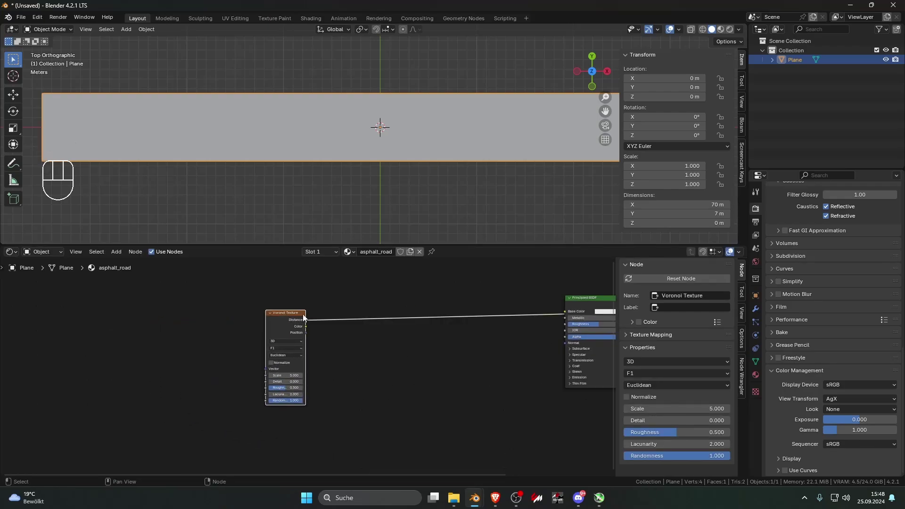
click(721, 29)
scroll(491, 135, up, 2)
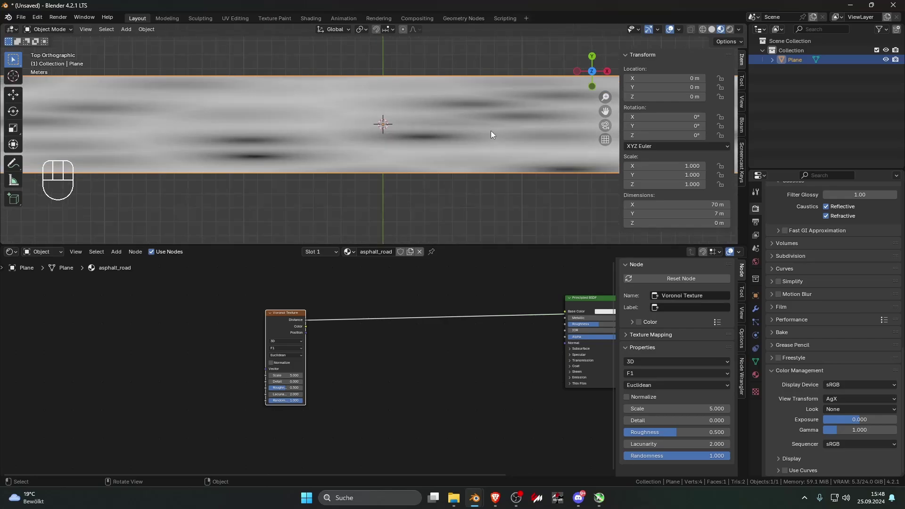
shift+middle_drag(442, 158, 388, 180)
scroll(384, 193, up, 2)
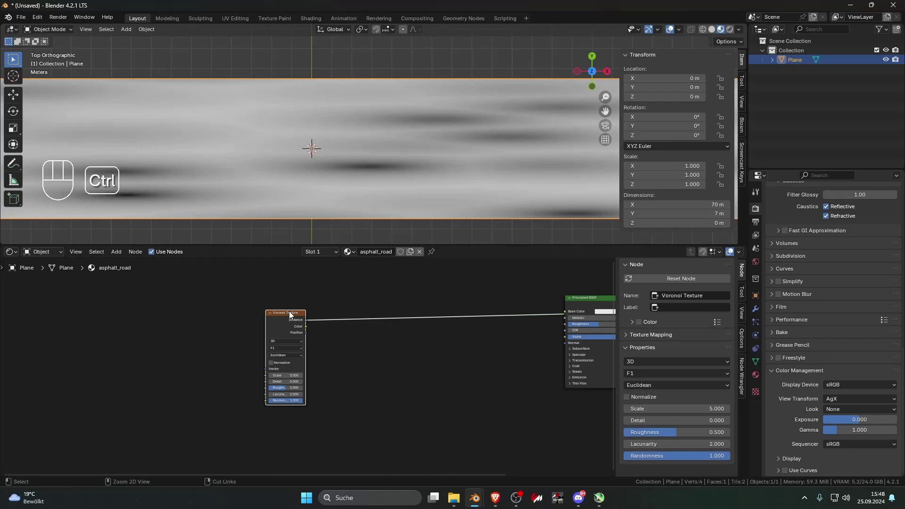
Add linked Texture Coordinate and Mapping nodes to the Voronoi Texture and check the Node Wrangler add-on in the preferences
key(ctrl+t)
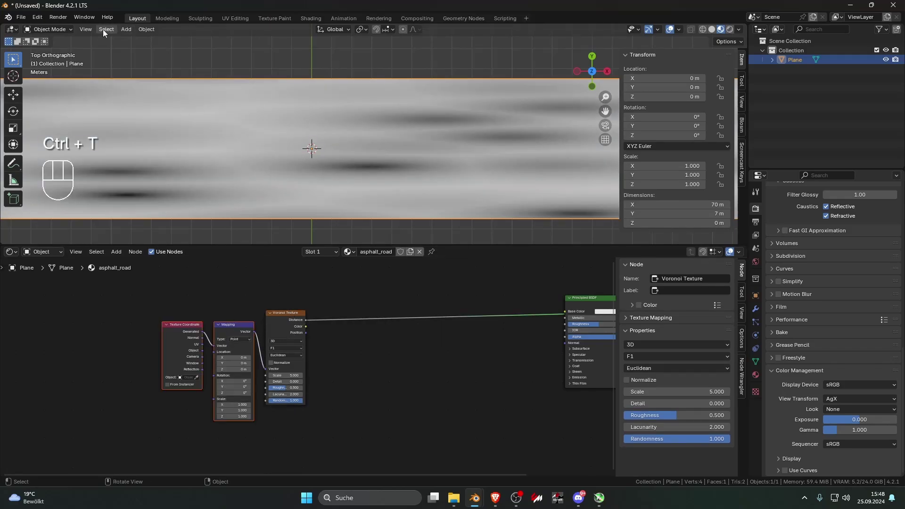
click(39, 17)
click(70, 138)
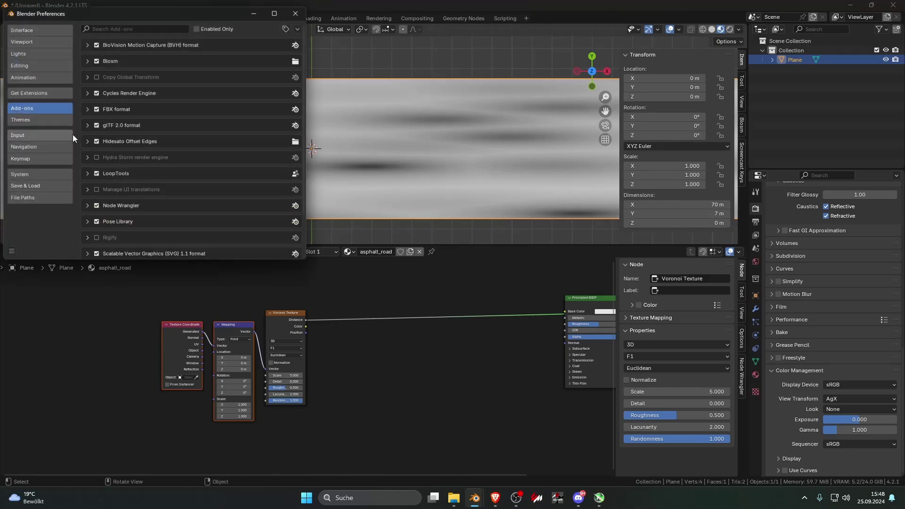
click(111, 27)
text(node)
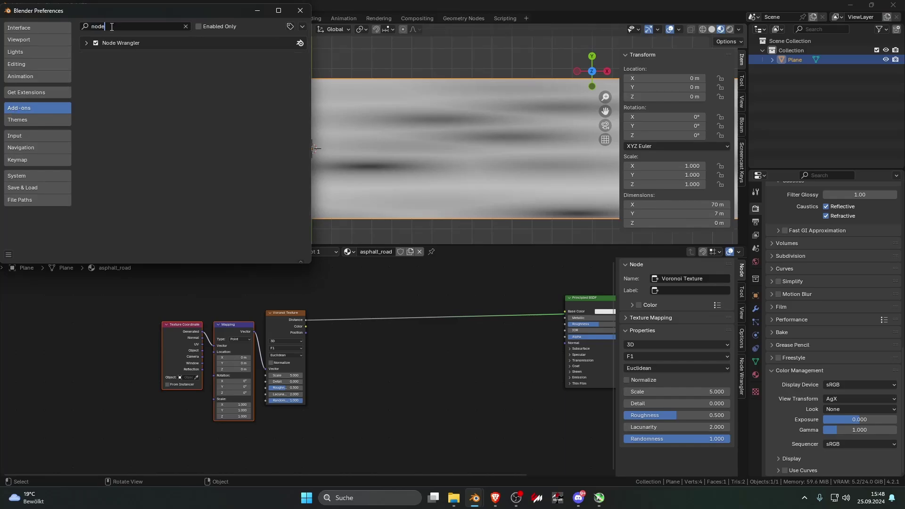
click(301, 10)
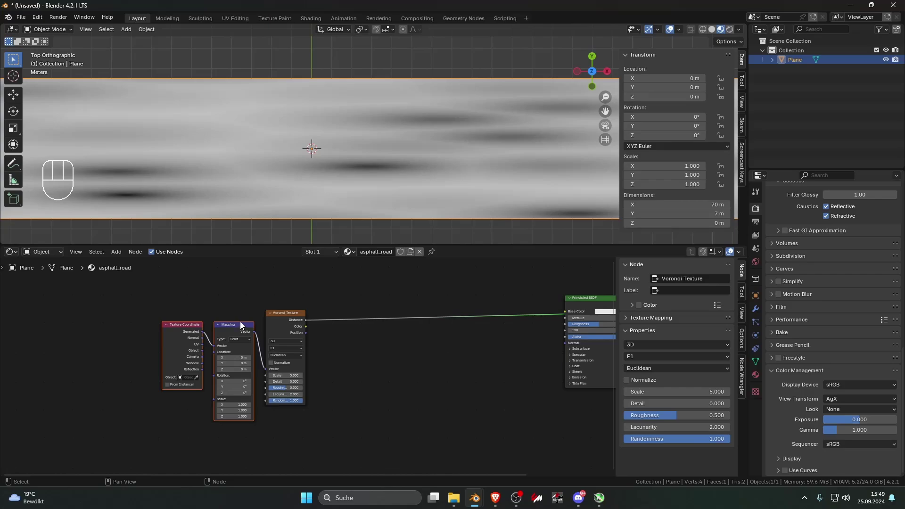
Set the Voronoi Texture to 4D with a W value of 3.8 and the Distance to Edge feature output
scroll(239, 322, up, 2)
click(285, 331)
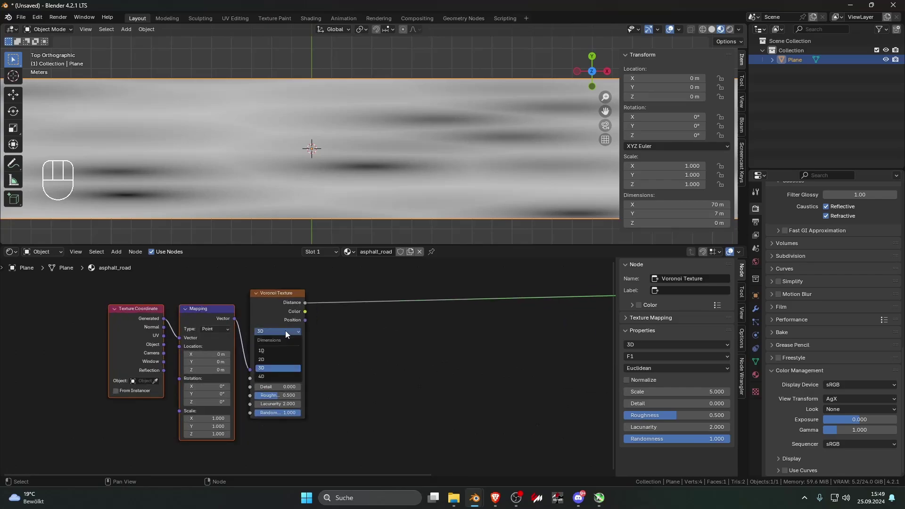
click(273, 377)
drag(271, 386, 341, 384)
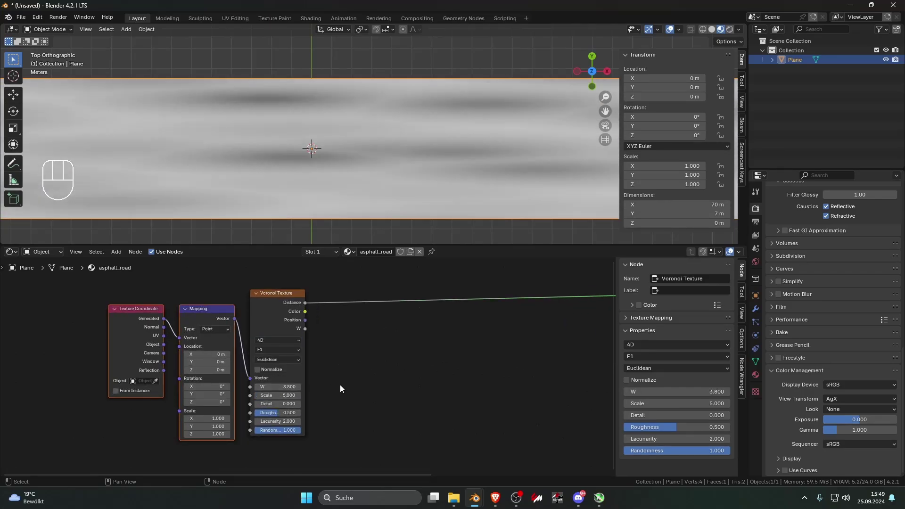
click(273, 349)
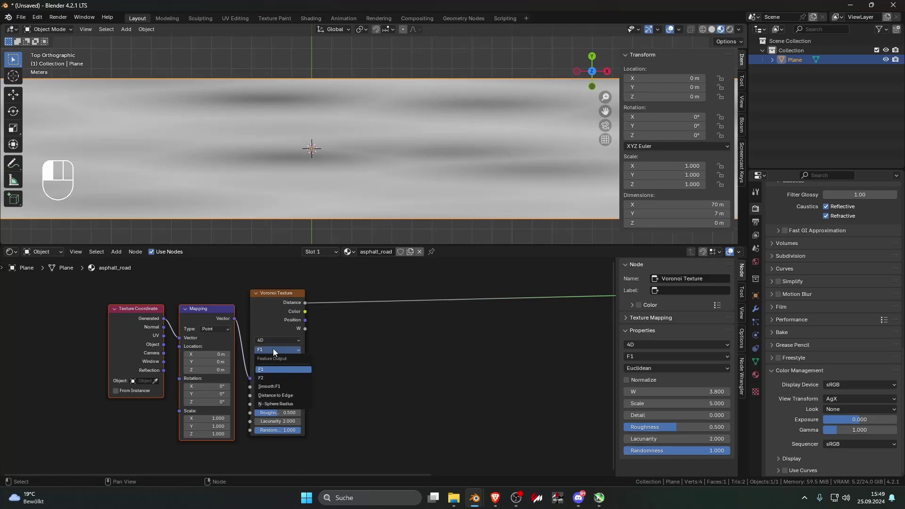
click(278, 397)
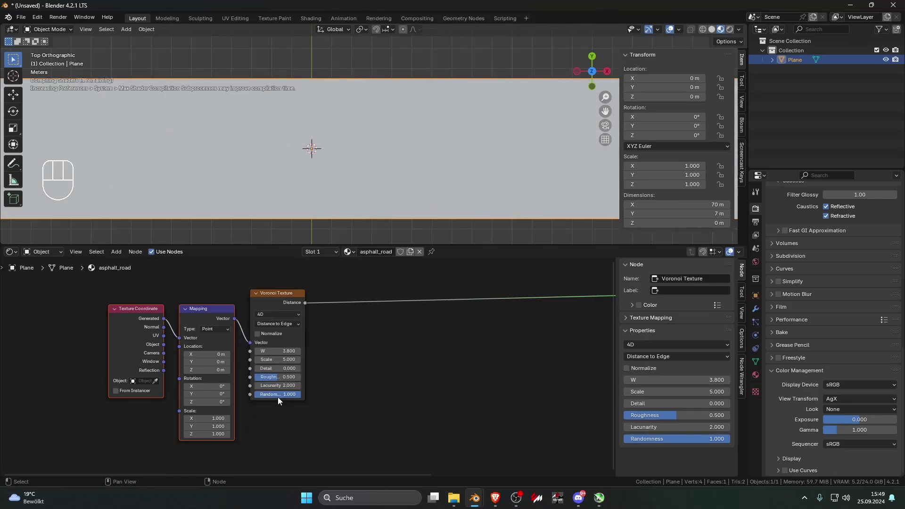
scroll(375, 216, down, 3)
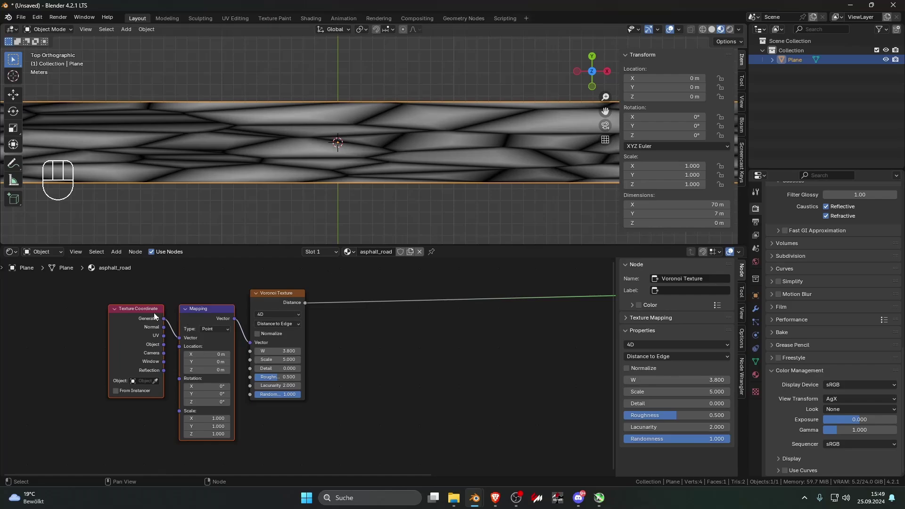
Connect the Texture Coordinate's Object output to the Mapping Vector input and set the Voronoi Texture's Scale to 50
drag(136, 313, 122, 314)
drag(150, 345, 165, 338)
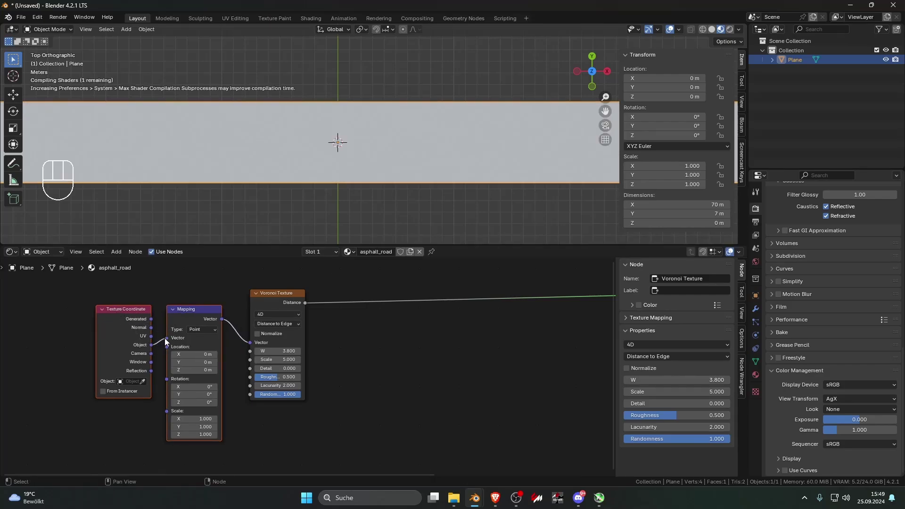
scroll(330, 163, up, 5)
middle_drag(313, 179, 426, 117)
click(278, 359)
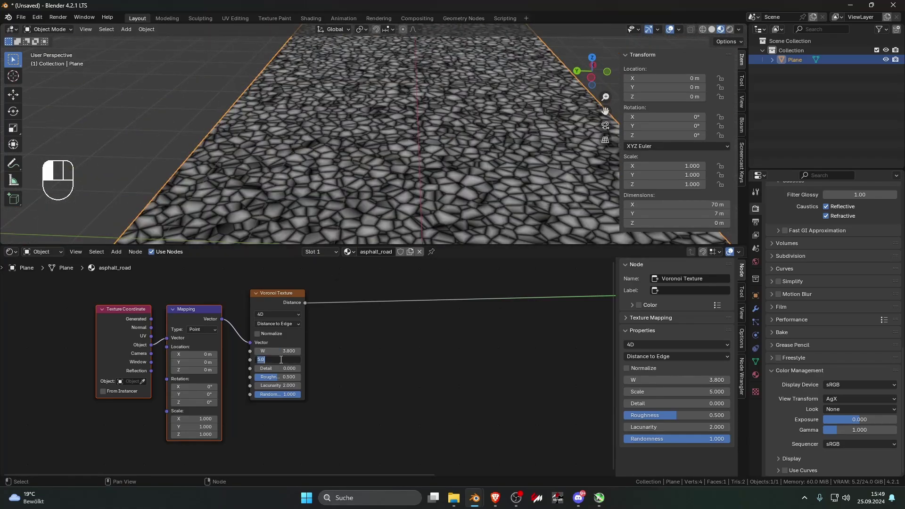
text(50)
key(Return)
Examine the scaled Voronoi pattern on the plane from close up and from farther away
middle_drag(386, 194, 390, 171)
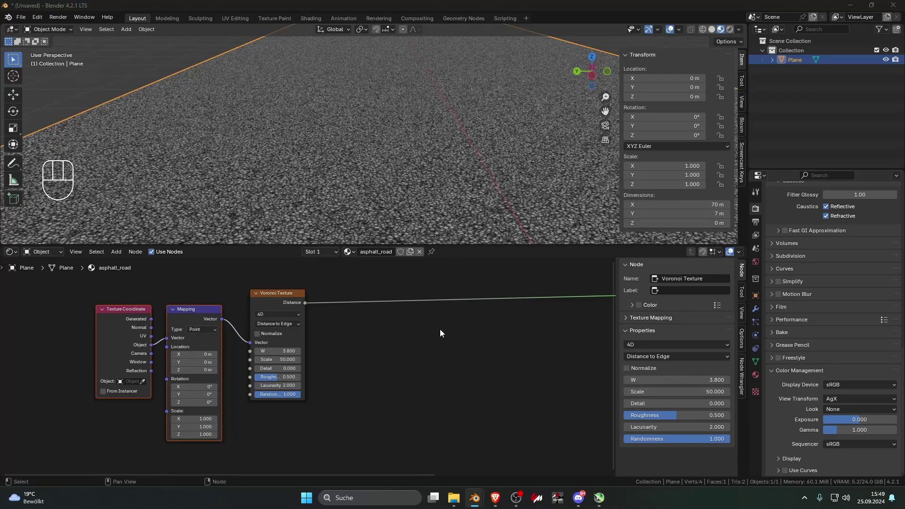
middle_drag(462, 328, 439, 329)
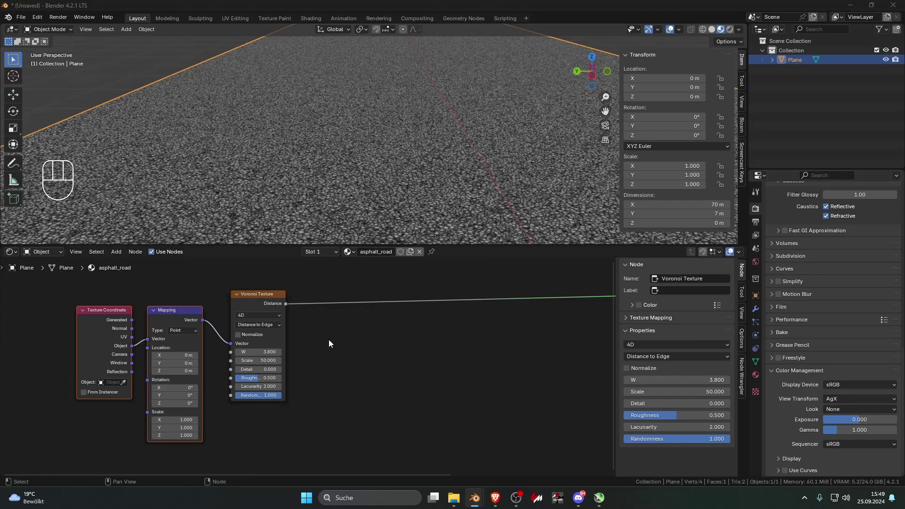
scroll(329, 339, down, 3)
scroll(345, 350, up, 1)
scroll(394, 161, up, 7)
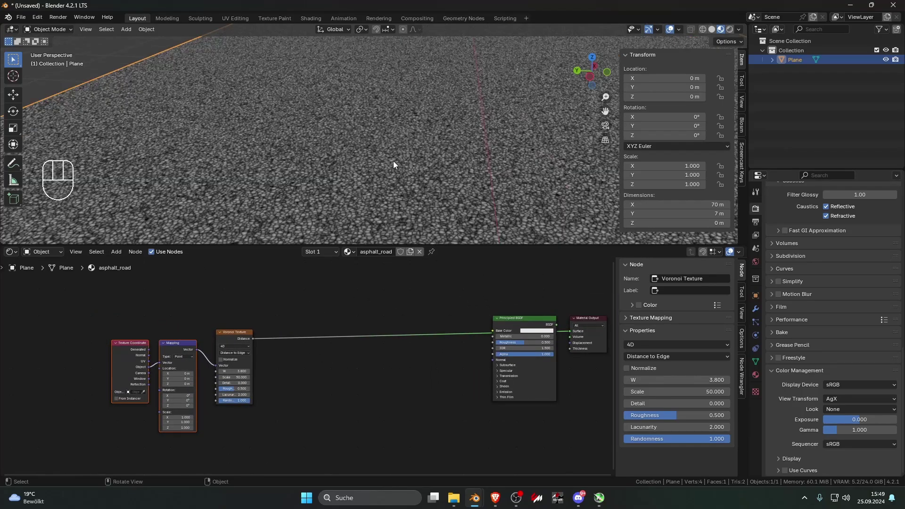
scroll(398, 161, down, 4)
mouse_move(398, 161)
middle_down()
mouse_move(402, 168)
mouse_move(405, 158)
middle_up()
scroll(407, 148, up, 2)
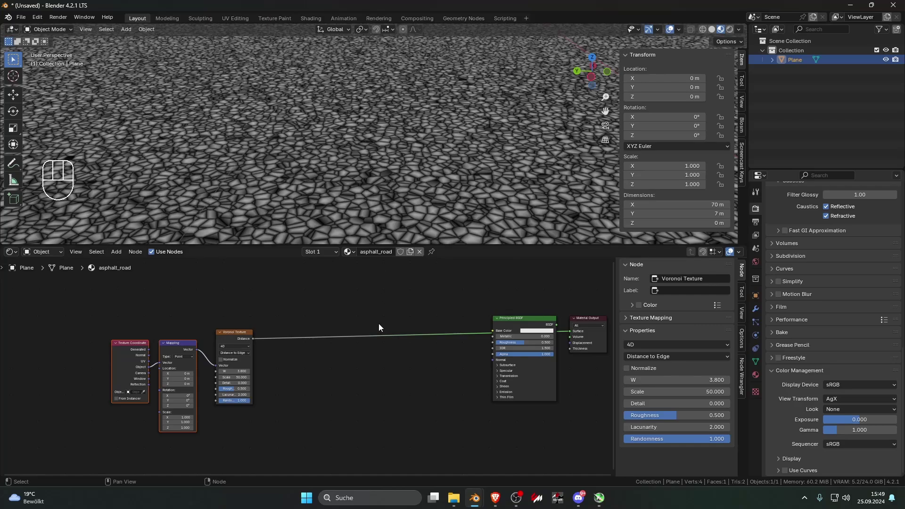
Add a Bump node between the Voronoi Texture and the Principled BSDF, below their existing link
scroll(384, 397, down, 2)
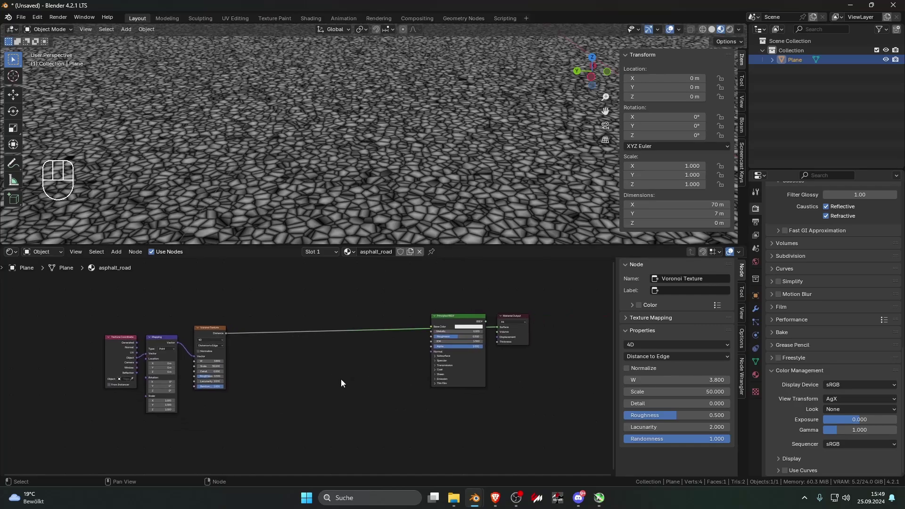
key(shift+a)
click(298, 316)
text(bump)
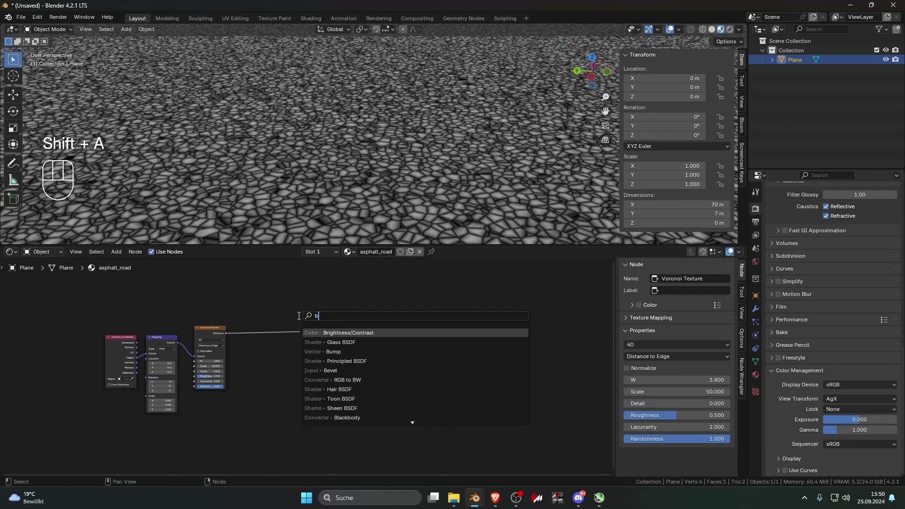
key(Return)
click(338, 371)
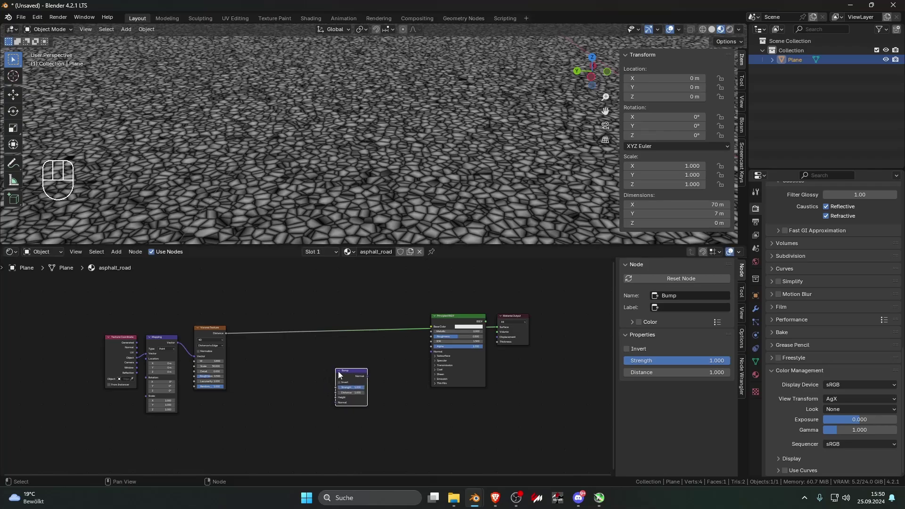
Connect the Voronoi Distance output to the Bump Height input and the Bump Normal output to the Principled BSDF's Normal
scroll(326, 358, up, 2)
drag(213, 295, 358, 382)
middle_drag(427, 355, 388, 377)
drag(364, 376, 451, 341)
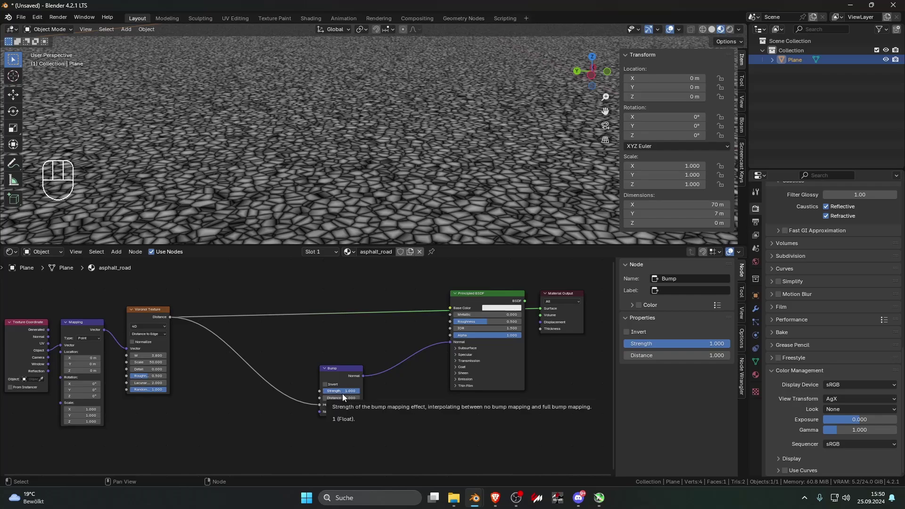
Preview the Bump node's Normal output on the plane, try its Invert option, and inspect the pattern at different distances
ctrl+shift+click(353, 371)
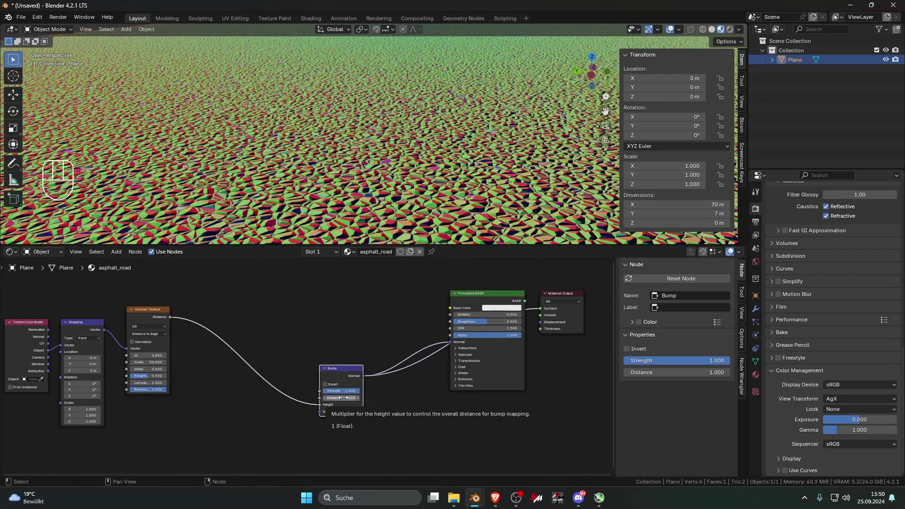
click(335, 385)
click(334, 385)
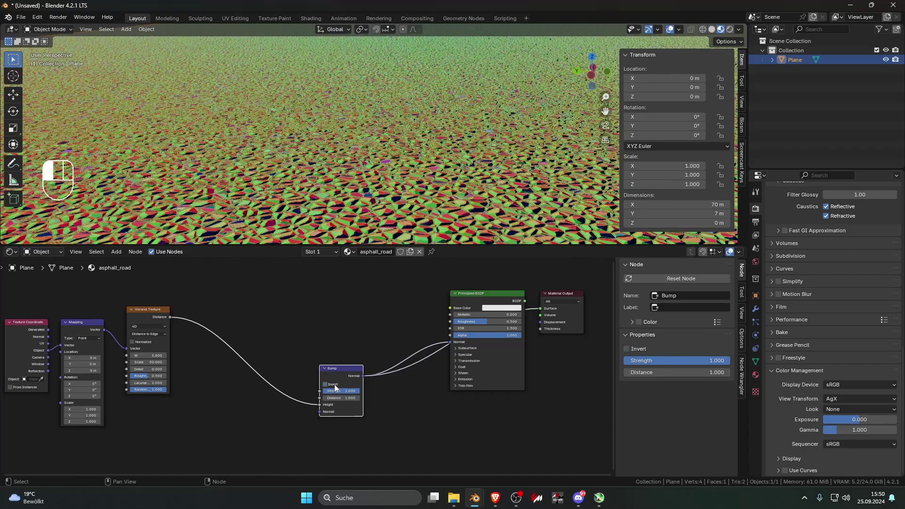
mouse_move(343, 392)
mouse_down()
mouse_move(331, 391)
mouse_move(345, 391)
mouse_up()
click(302, 325)
scroll(354, 162, down, 4)
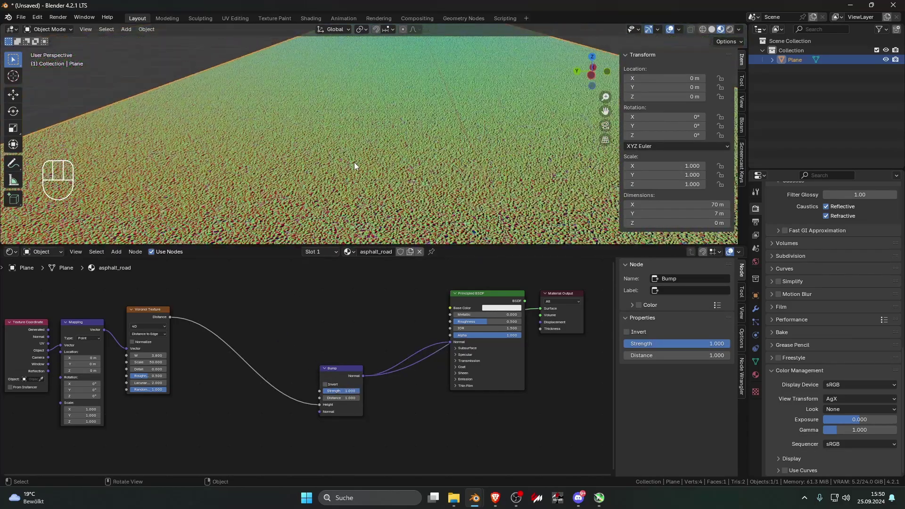
scroll(355, 165, up, 5)
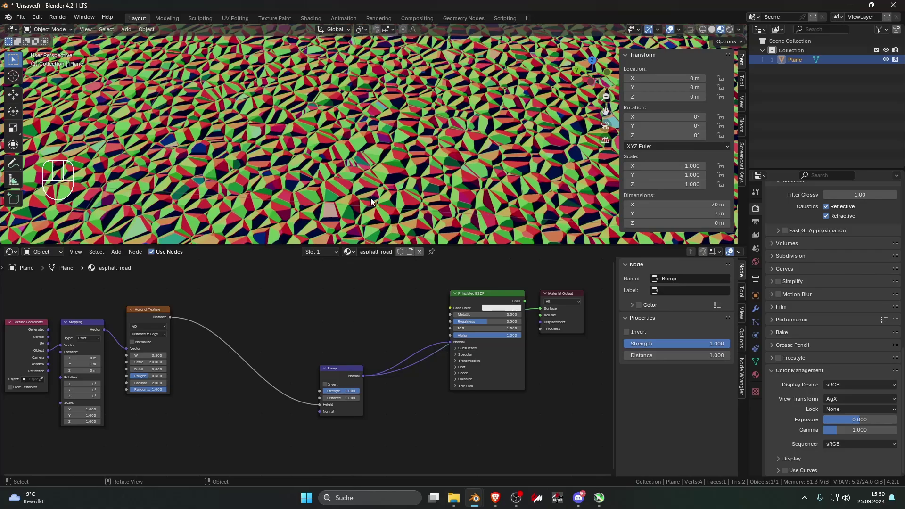
middle_drag(371, 196, 375, 179)
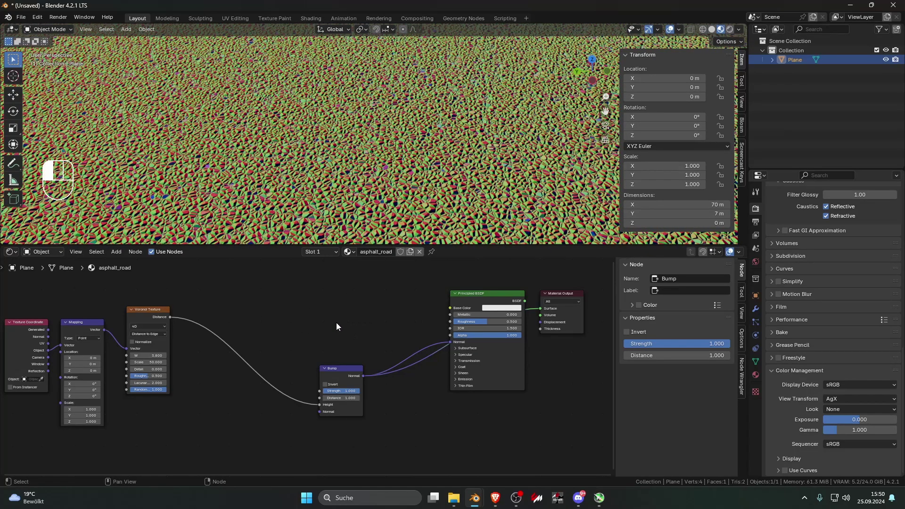
Insert a Separate Color node on the link between the Voronoi Texture and the Bump node
key(shift+a)
text(se)
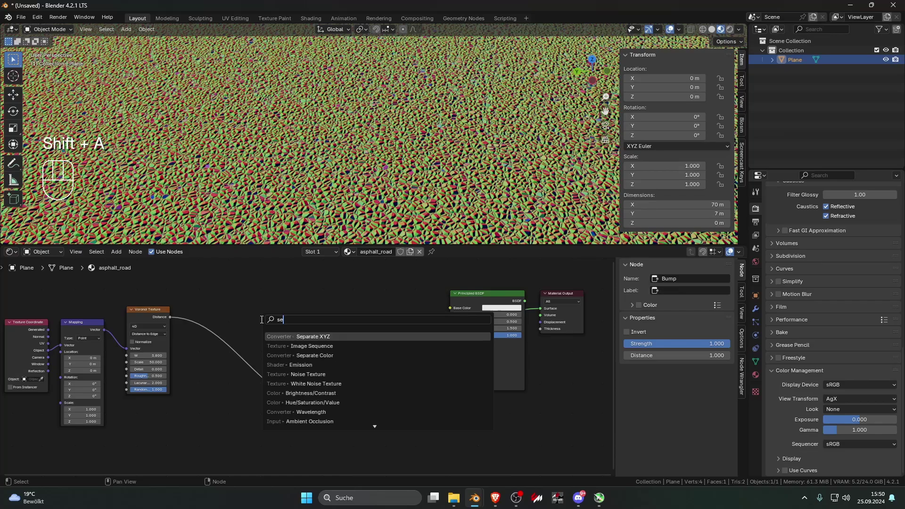
text(pa)
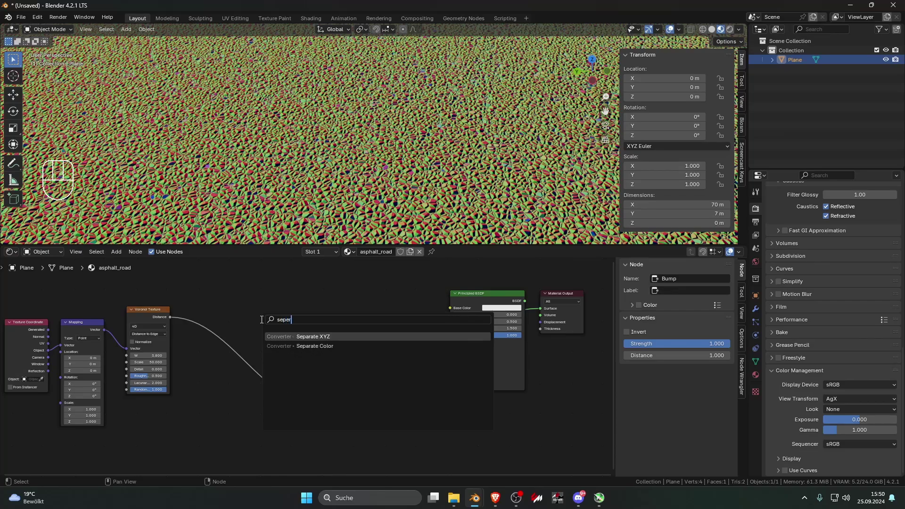
key(Down)
key(Return)
click(227, 339)
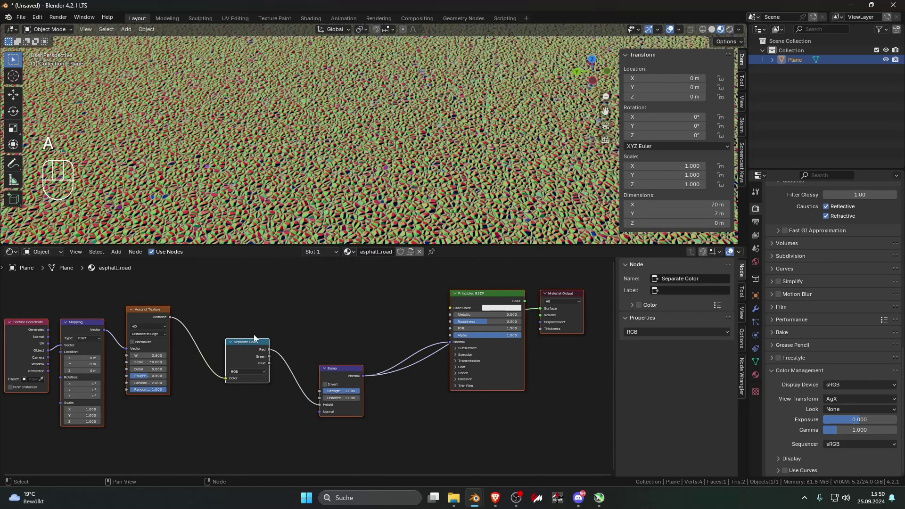
Insert a Combine Color node on the link between the Separate Color and Bump nodes
key(shift+a)
text(c)
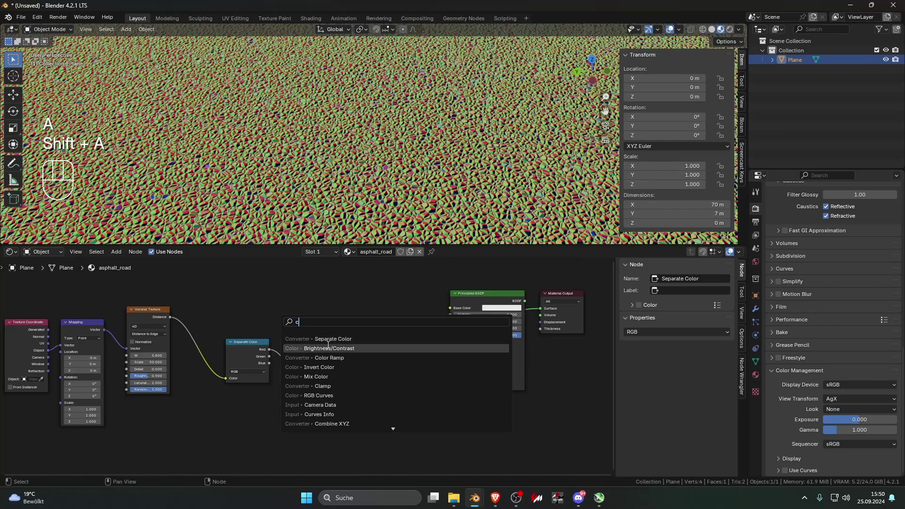
text(om)
click(325, 347)
click(285, 351)
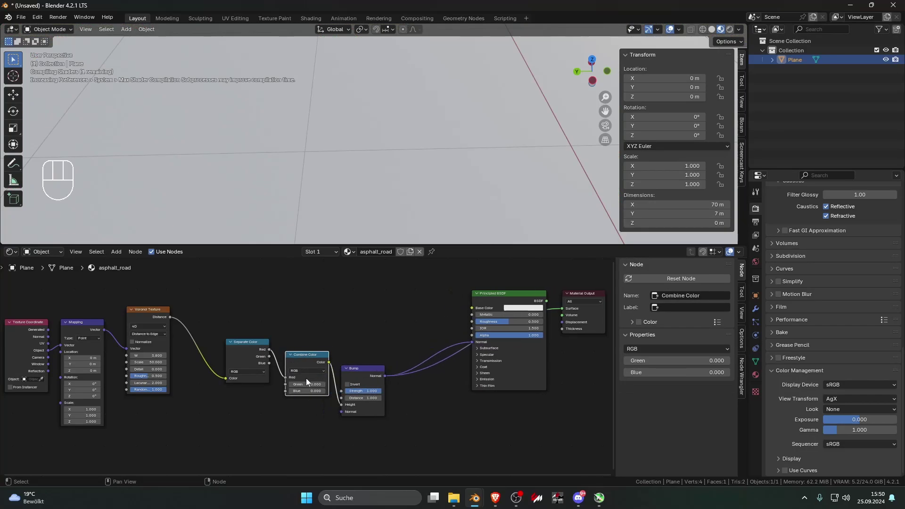
Link the Green channel into Combine Color with Blue set to 1, and preview the combined color on the plane
drag(269, 357, 285, 384)
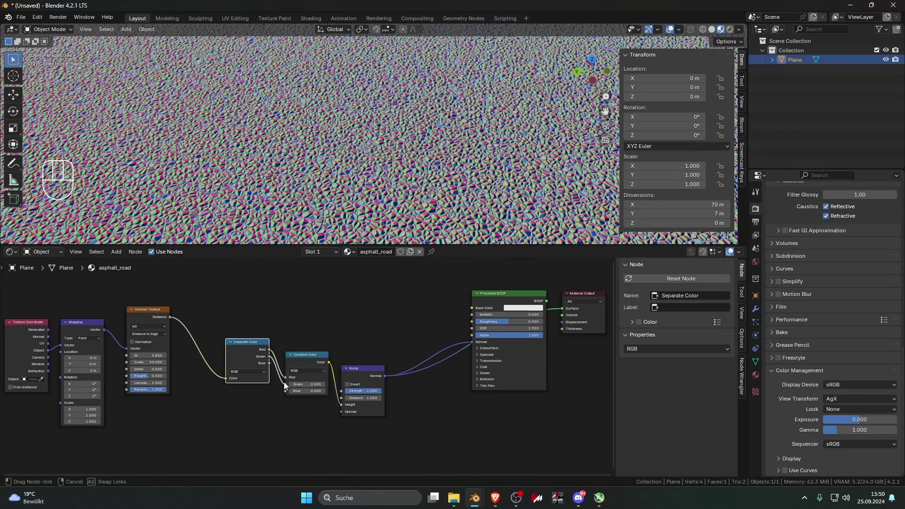
click(301, 391)
text(1)
key(Return)
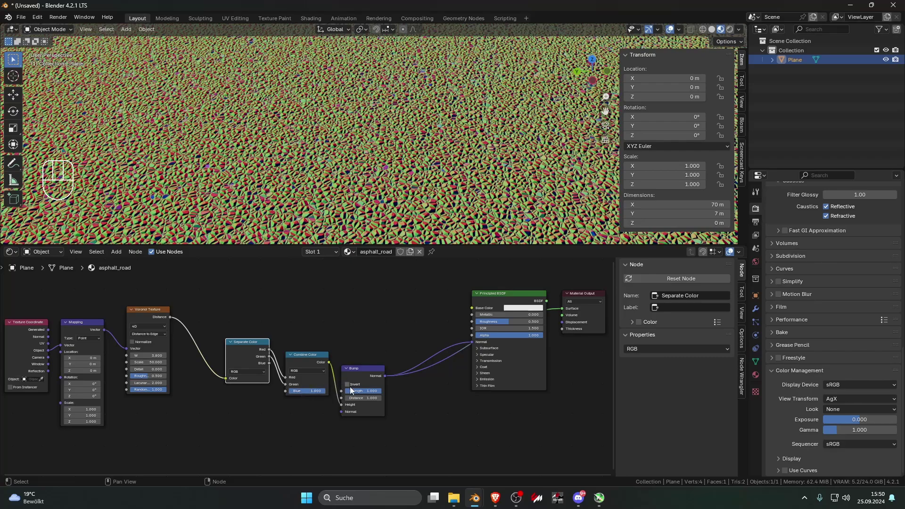
drag(307, 360, 253, 360)
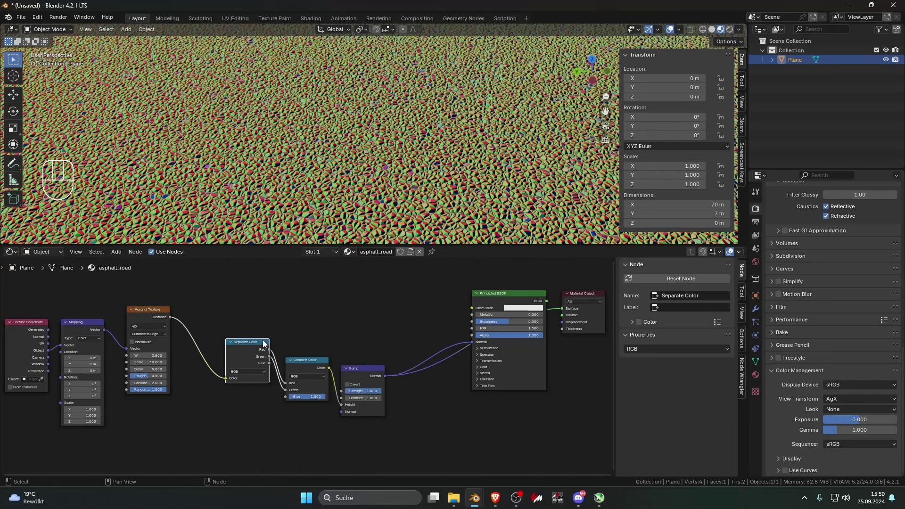
ctrl+shift+click(309, 363)
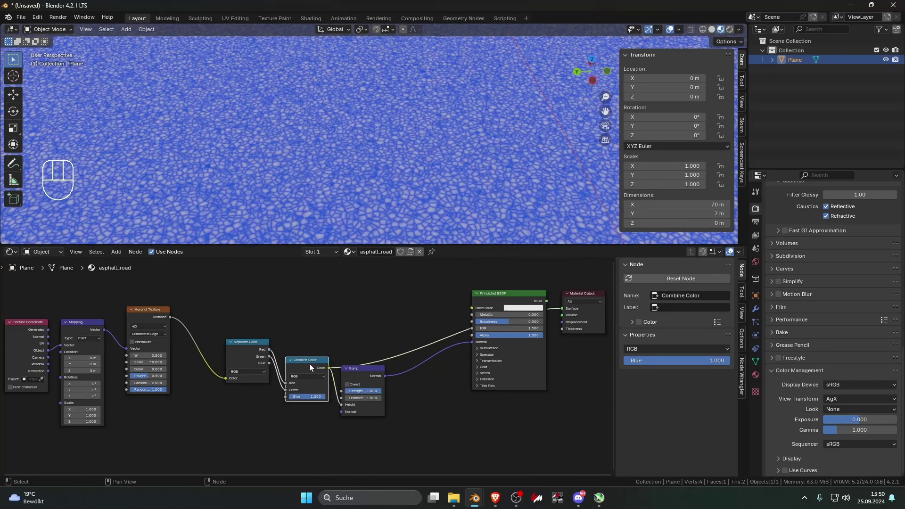
Delete the Separate Color and Combine Color nodes and reconnect the Voronoi Distance output to the Bump Height input
scroll(309, 363, up, 2)
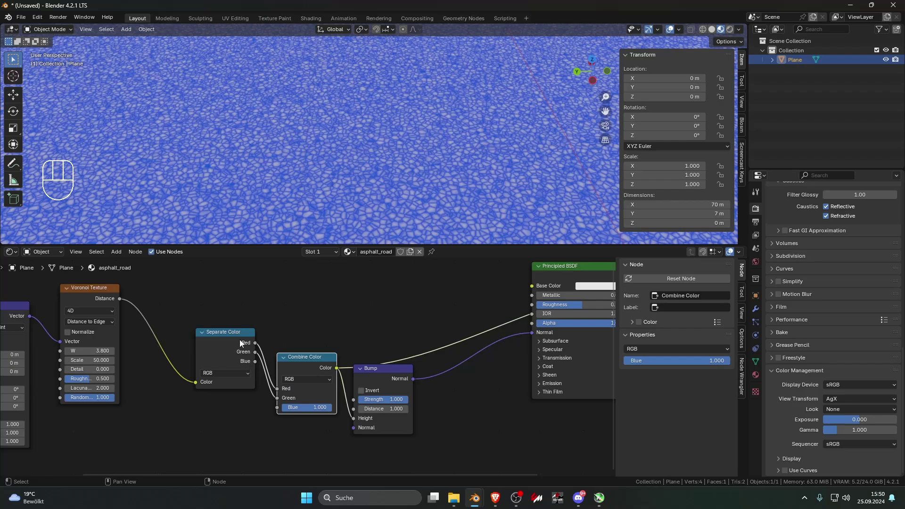
drag(217, 324, 312, 412)
key(Delete)
drag(121, 300, 348, 421)
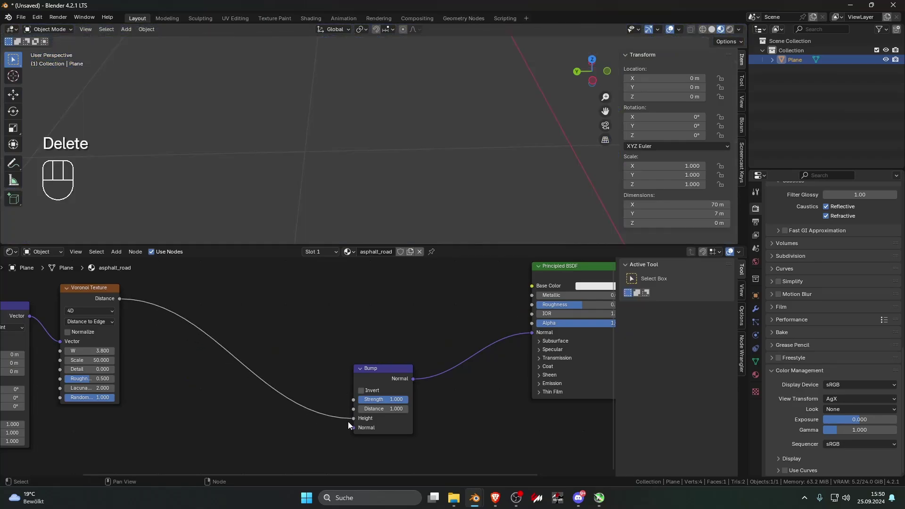
Link the Voronoi Texture's Distance output to the Principled BSDF's Base Color and preview the full shader on the plane
click(380, 377)
scroll(327, 347, down, 3)
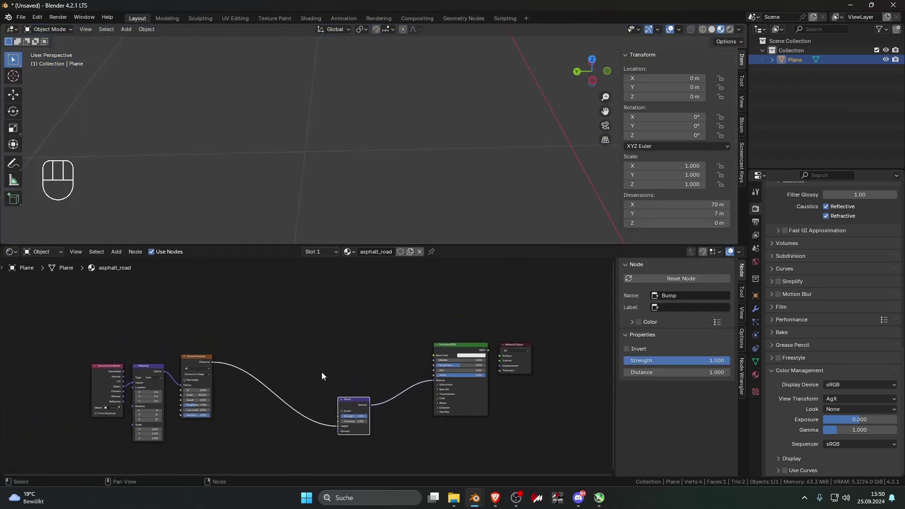
drag(214, 362, 432, 356)
ctrl+shift+click(462, 349)
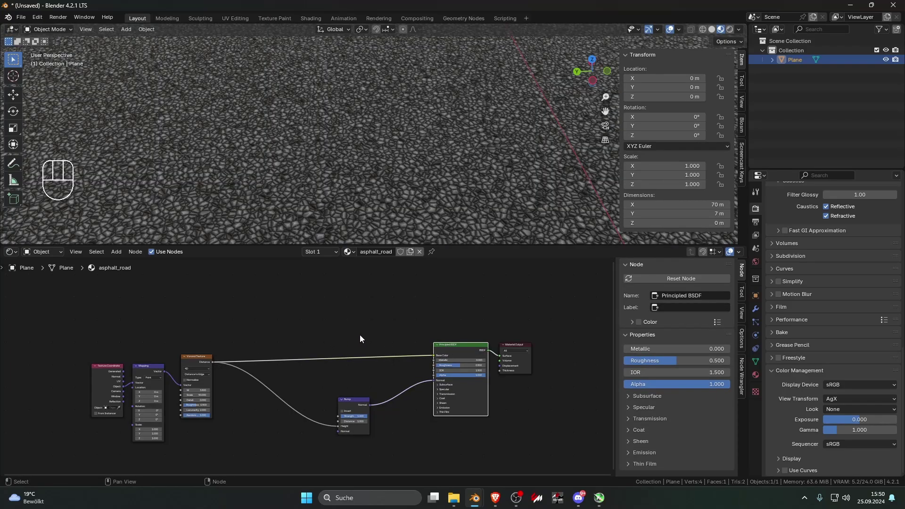
middle_drag(378, 223, 379, 171)
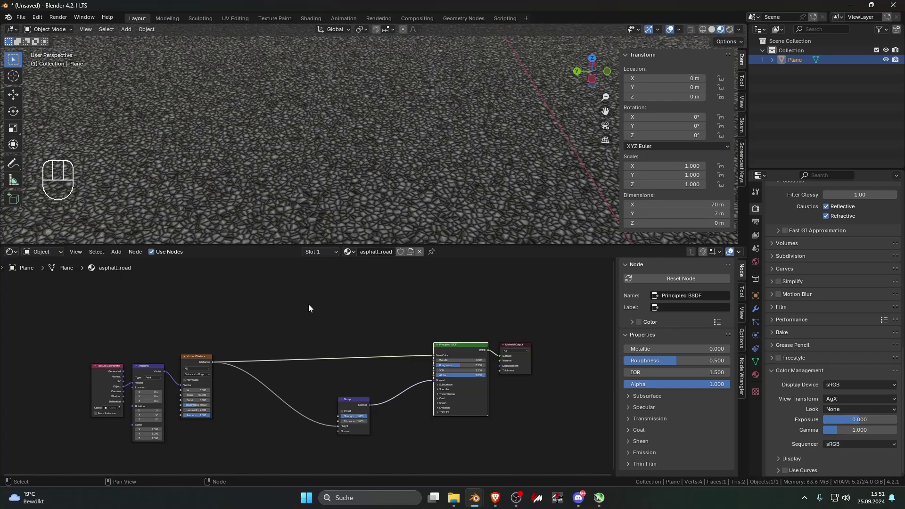
middle_drag(303, 326, 355, 295)
Add a Color Ramp node between the Voronoi Texture and the Principled BSDF, above their link
drag(129, 300, 199, 312)
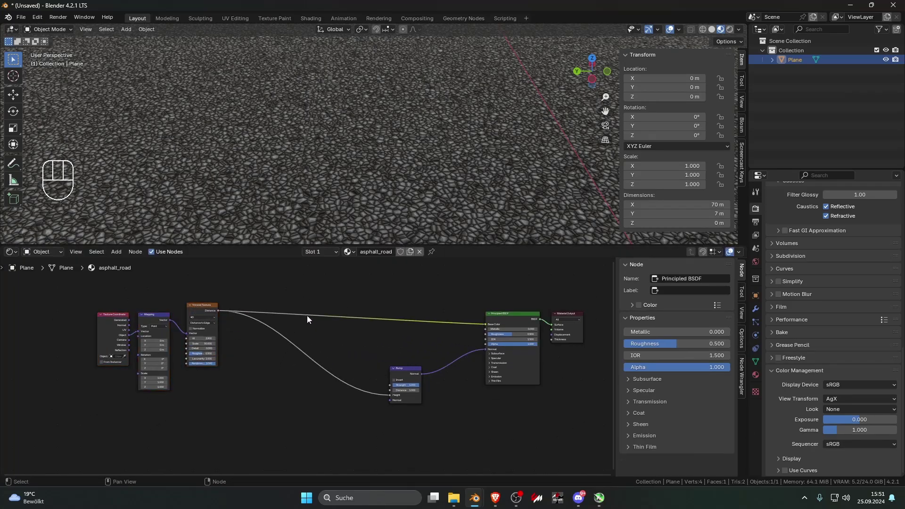
middle_drag(307, 316, 314, 355)
key(shift+a)
click(276, 321)
text(c)
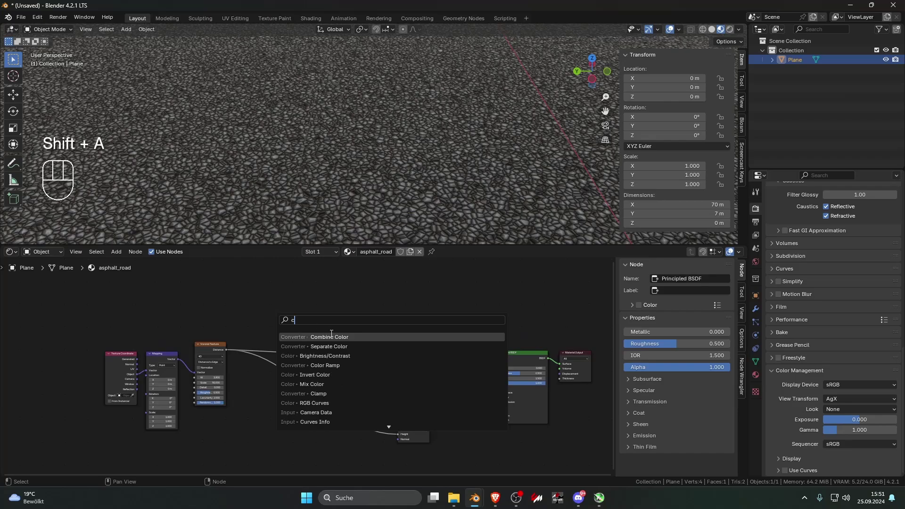
text(ol)
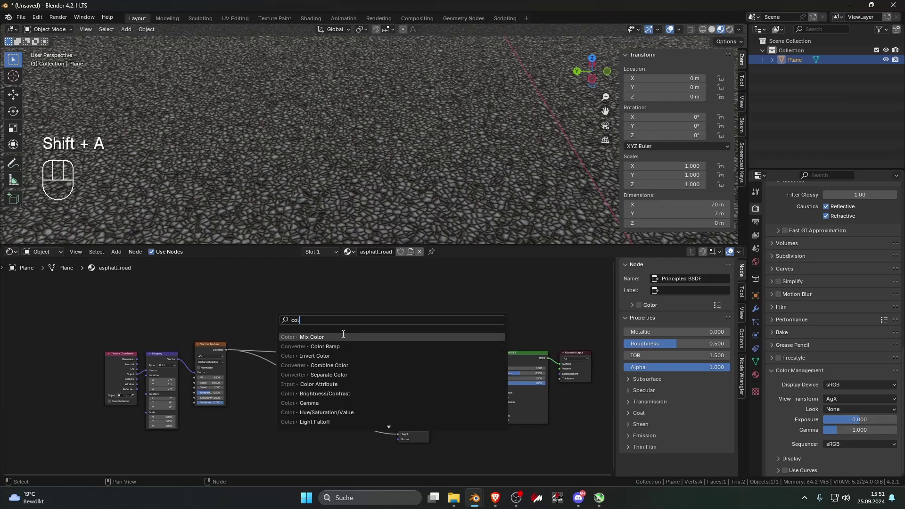
key(Down)
key(Return)
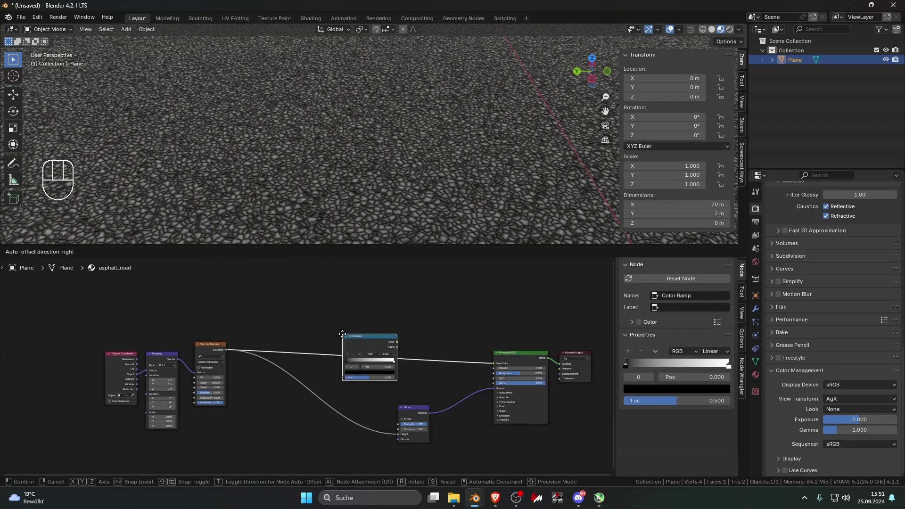
click(284, 291)
Route the Voronoi Distance through the Color Ramp's Fac and its Color output into the Principled BSDF's Base Color
middle_drag(284, 296, 289, 337)
scroll(289, 338, up, 2)
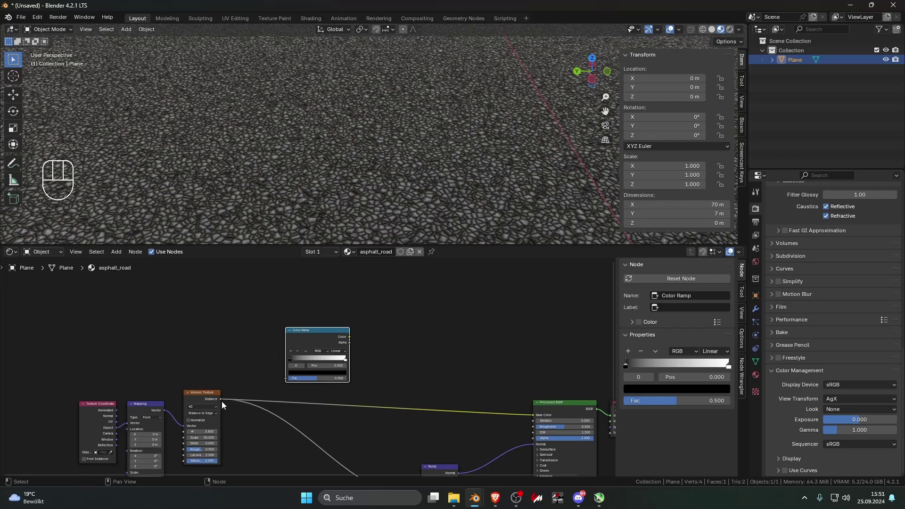
drag(220, 399, 284, 378)
drag(349, 336, 539, 412)
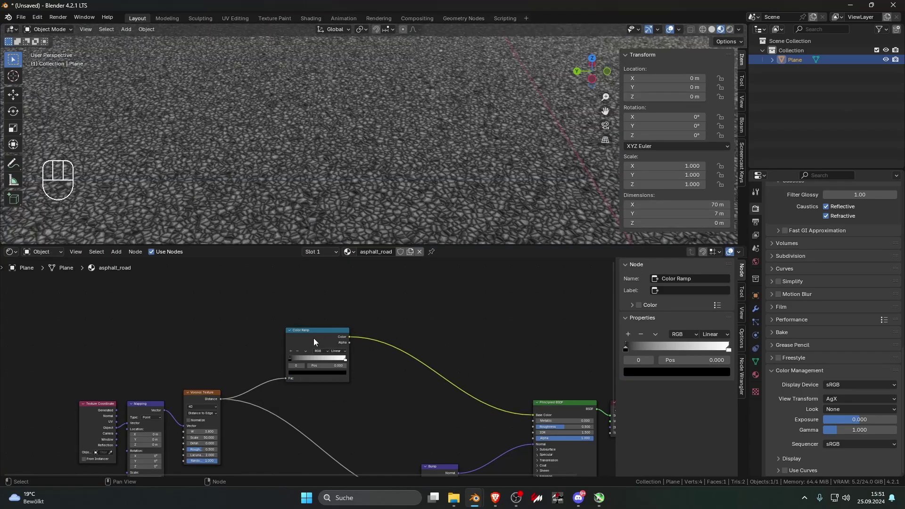
drag(314, 341, 303, 369)
Widen the Color Ramp node and lighten its black stop at position 0 to a dark grey
middle_drag(344, 193, 461, 136)
scroll(416, 197, up, 2)
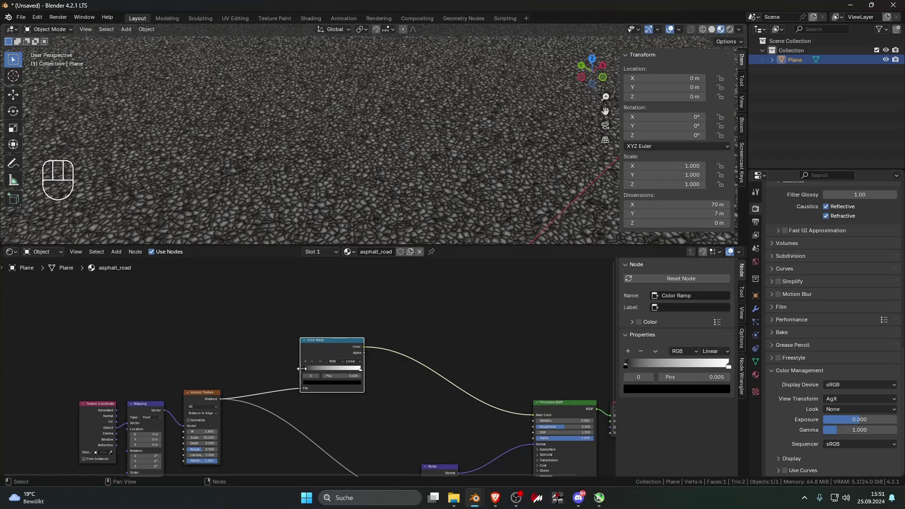
drag(301, 368, 234, 366)
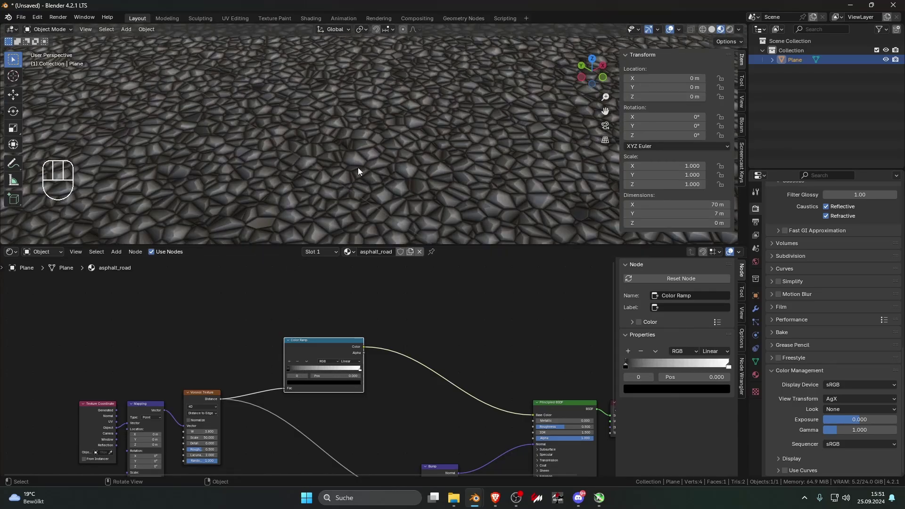
scroll(309, 368, up, 2)
drag(379, 372, 409, 373)
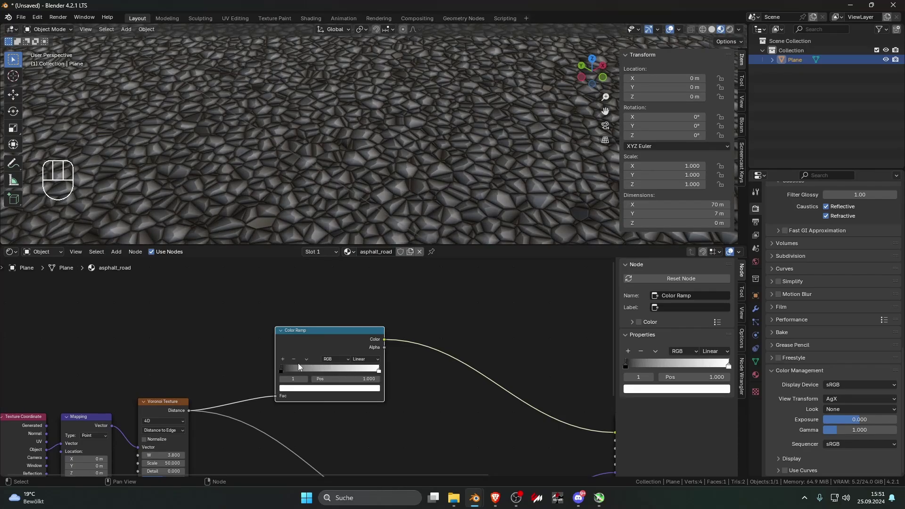
drag(291, 350, 288, 342)
click(277, 362)
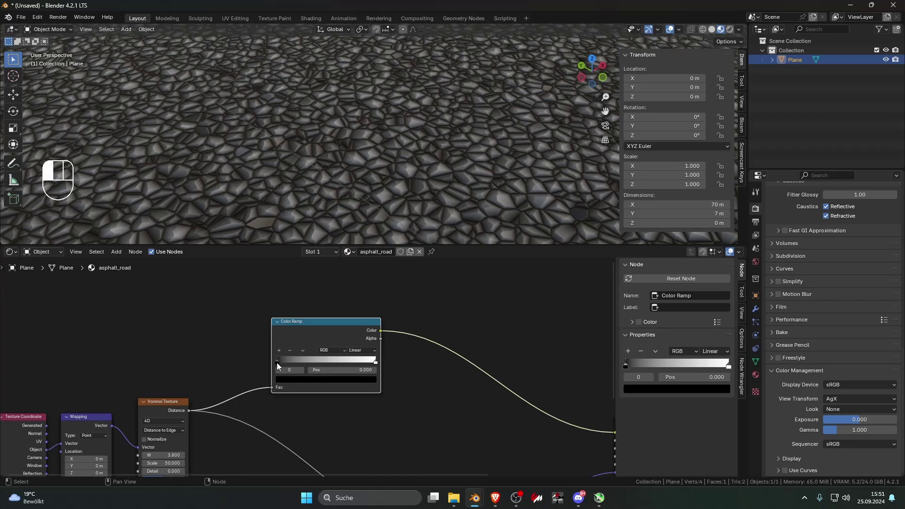
click(292, 380)
mouse_move(350, 330)
mouse_down()
mouse_move(348, 308)
mouse_move(348, 318)
mouse_up()
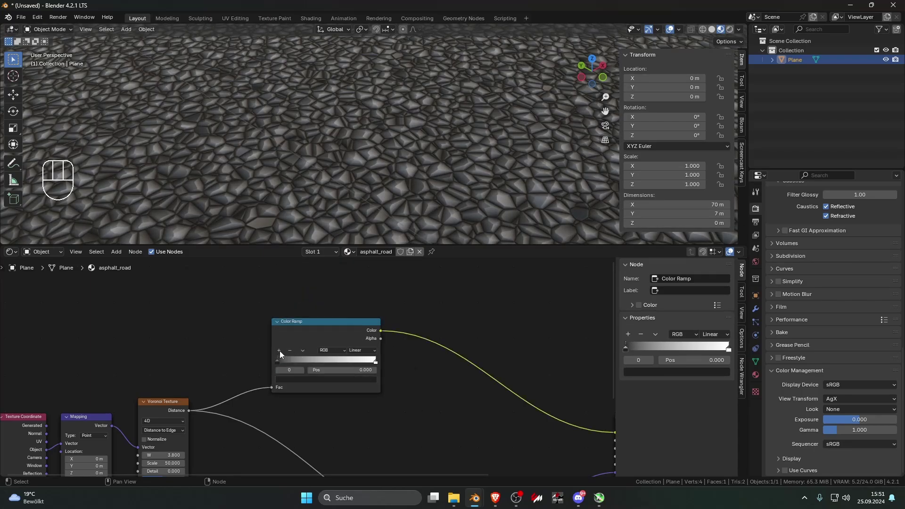
Add a Color Ramp stop at position 0.061 and give it a very dark grey colour
click(279, 351)
drag(326, 362, 284, 363)
click(303, 378)
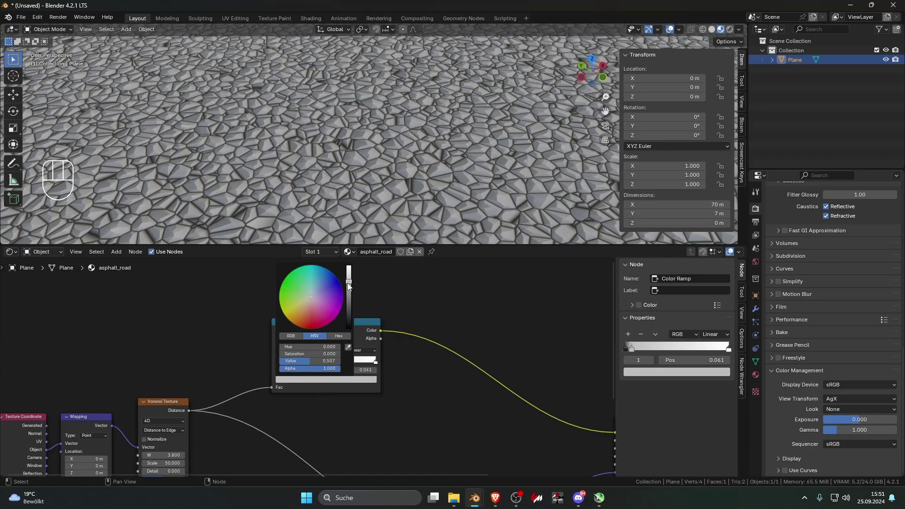
mouse_move(349, 286)
mouse_down()
mouse_move(348, 315)
mouse_move(309, 296)
mouse_up()
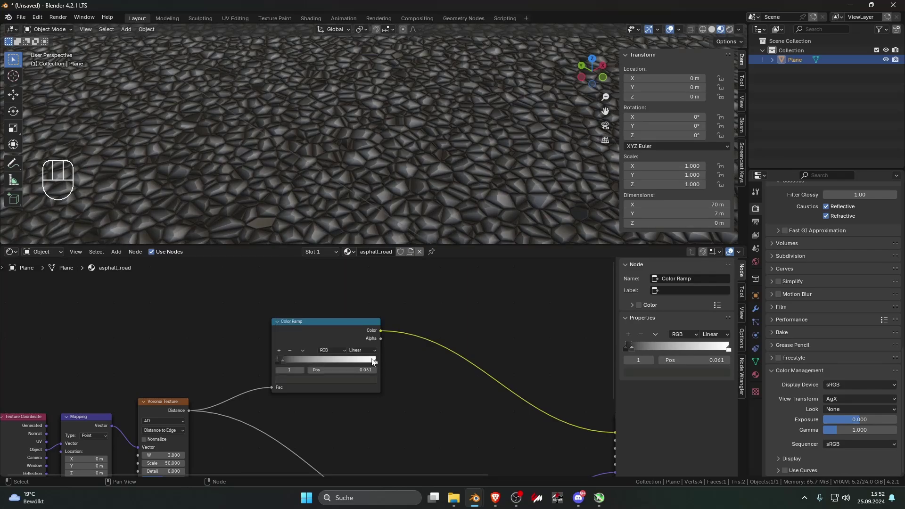
Add another dark stop at 0.030, move the following stop to 0.164 and colour that one dark brown with Hue 0.079 and Value 0.038
click(279, 349)
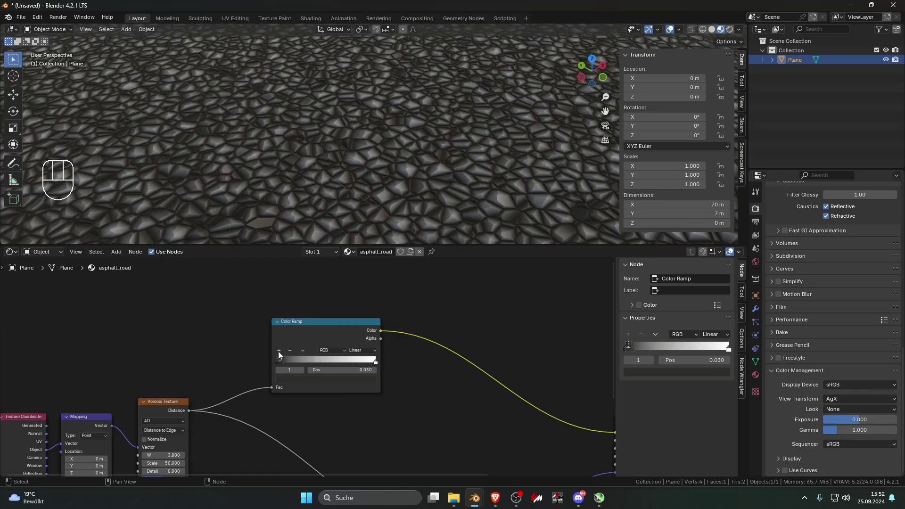
drag(284, 358, 295, 360)
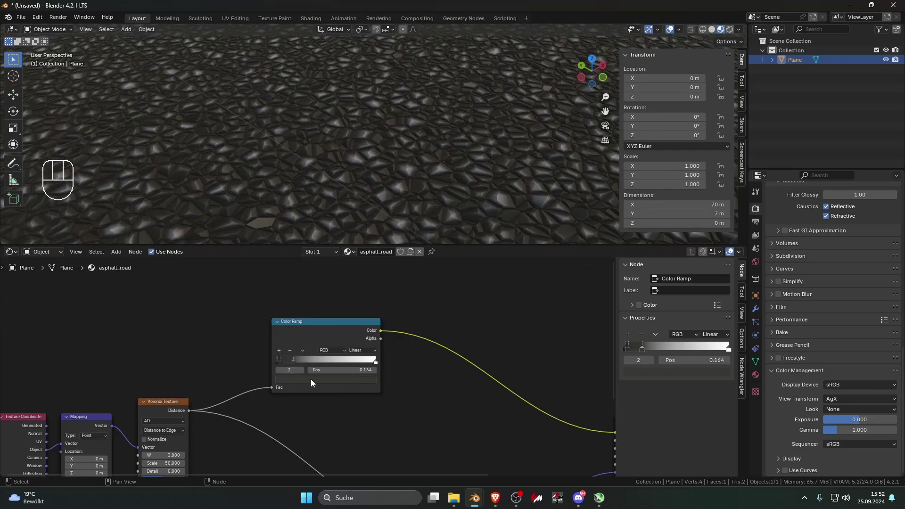
click(310, 377)
drag(312, 303, 303, 309)
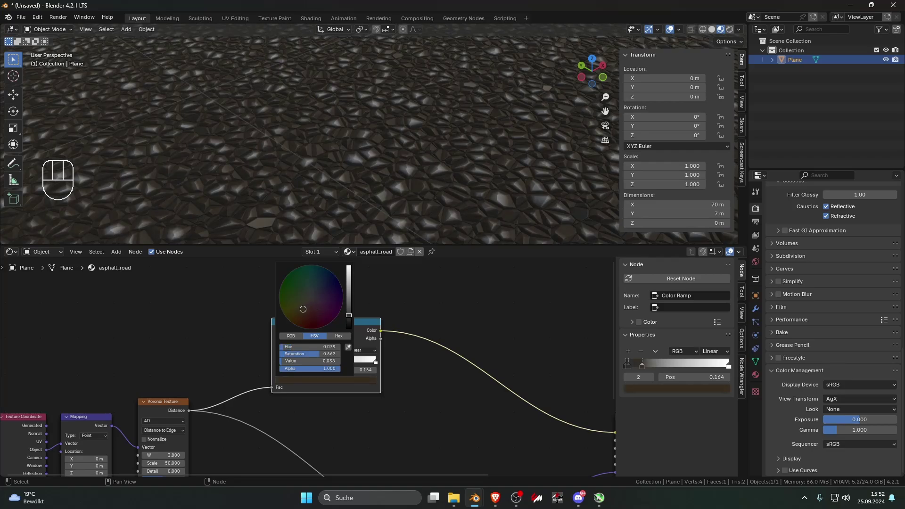
Deselect the plane and examine the brownish road surface from a distance and up close
scroll(393, 190, down, 12)
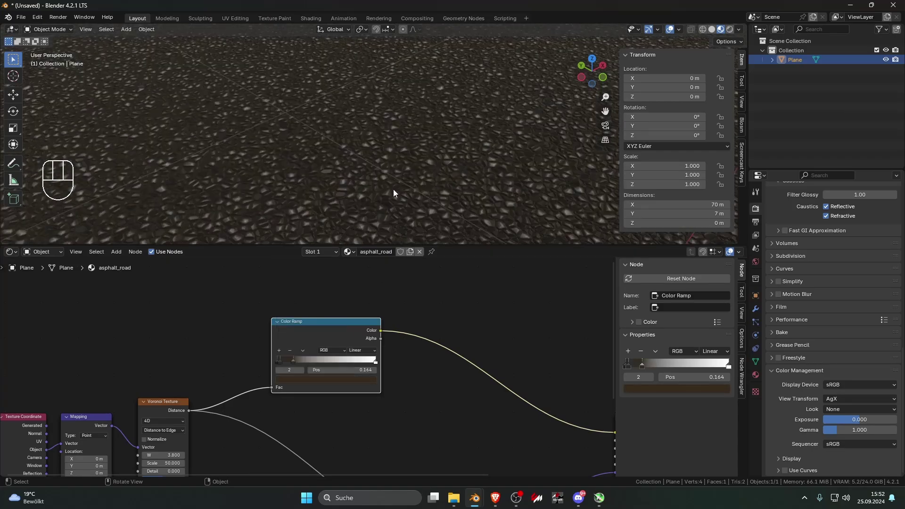
middle_drag(404, 194, 438, 186)
scroll(438, 186, up, 5)
scroll(402, 195, down, 6)
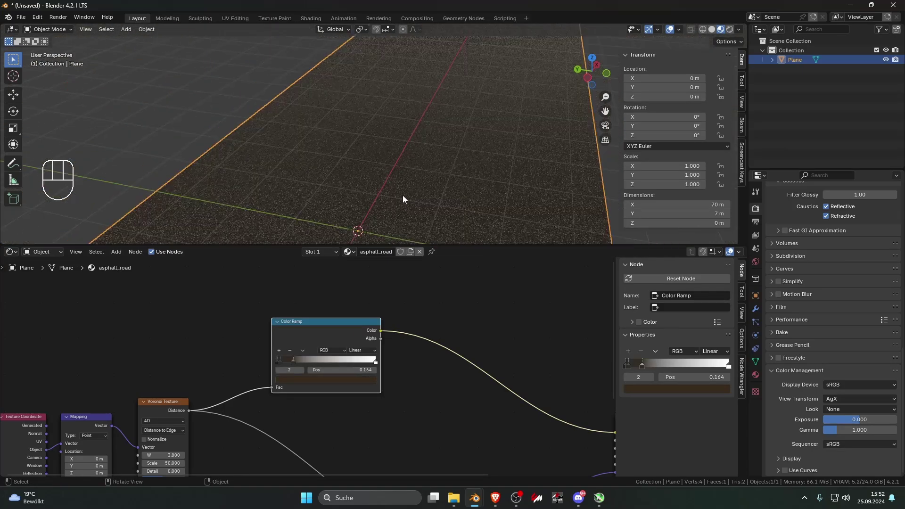
click(587, 170)
middle_drag(564, 171, 573, 158)
scroll(572, 158, up, 4)
scroll(572, 158, up, 1)
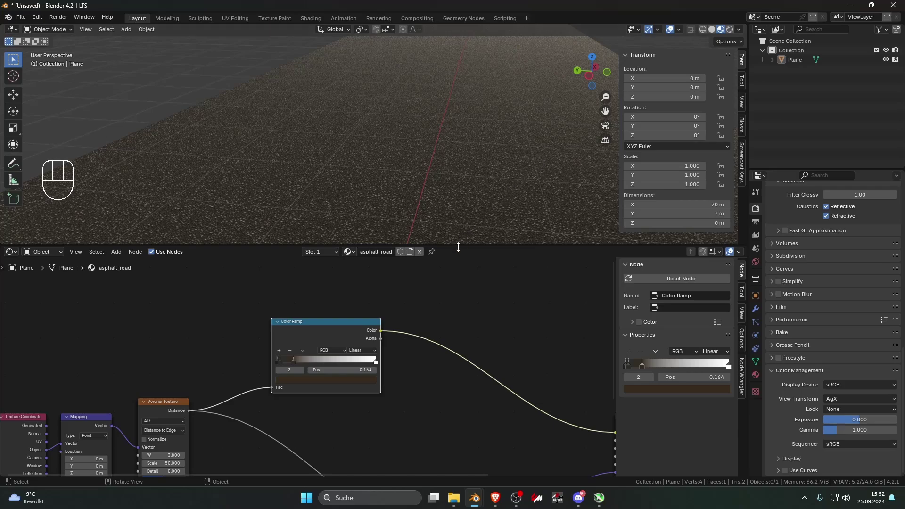
Move the Color Ramp's white stop to position 0.300 and darken it to grey with Value 0.154
drag(376, 361, 342, 360)
click(337, 380)
drag(348, 278, 348, 301)
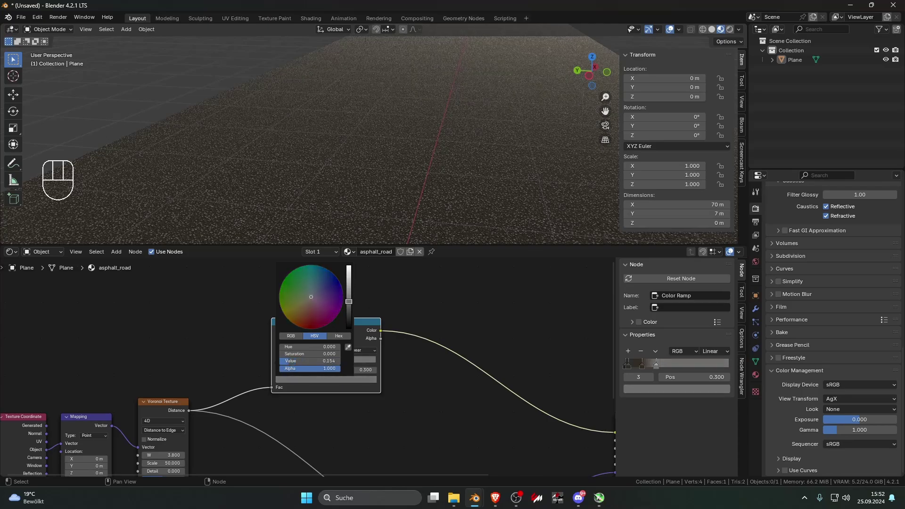
scroll(370, 196, up, 4)
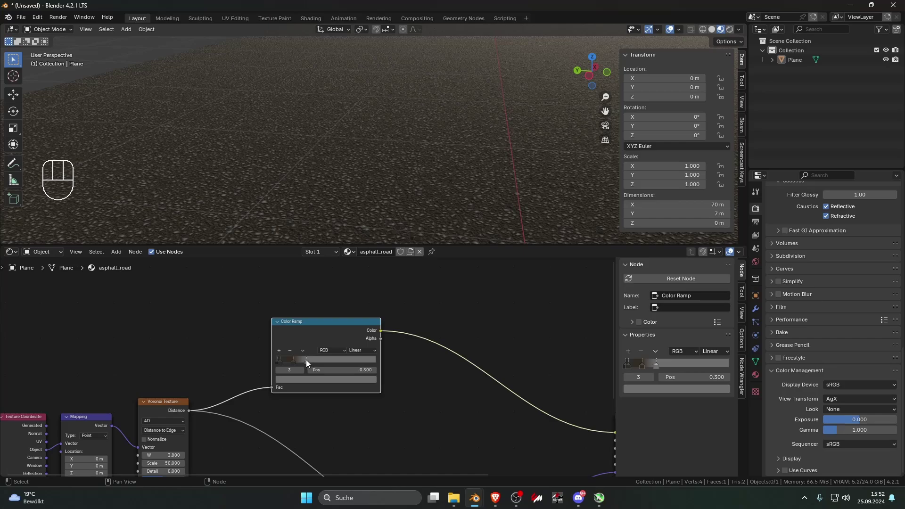
Shift the Color Ramp's grey stop to position 0.354, darken it slightly and check the road surface
mouse_move(306, 360)
mouse_down()
mouse_move(326, 360)
mouse_move(309, 361)
mouse_up()
click(327, 378)
drag(348, 300, 349, 303)
scroll(361, 202, down, 6)
middle_drag(383, 186, 386, 211)
scroll(385, 211, up, 7)
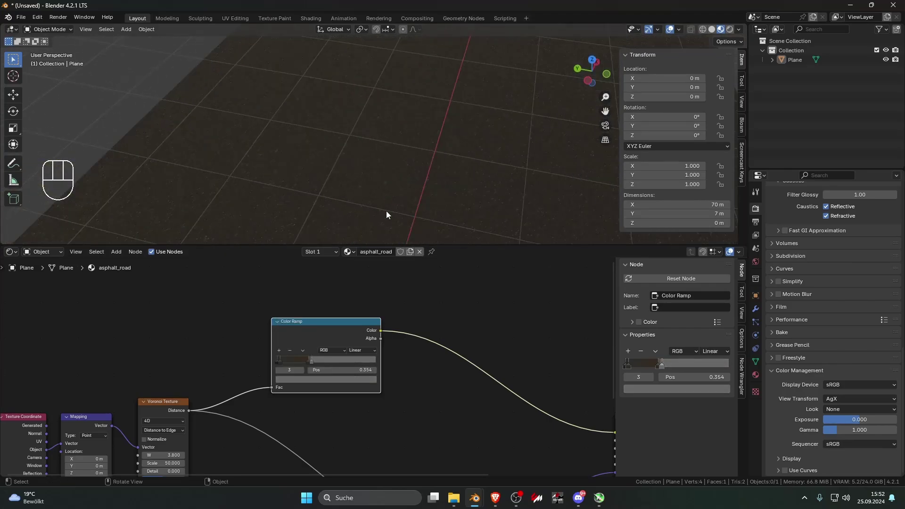
Add a second Color Ramp, feed its Fac from the first ramp's Color output, and preview it on the plane
scroll(376, 343, down, 8)
middle_drag(364, 349, 326, 342)
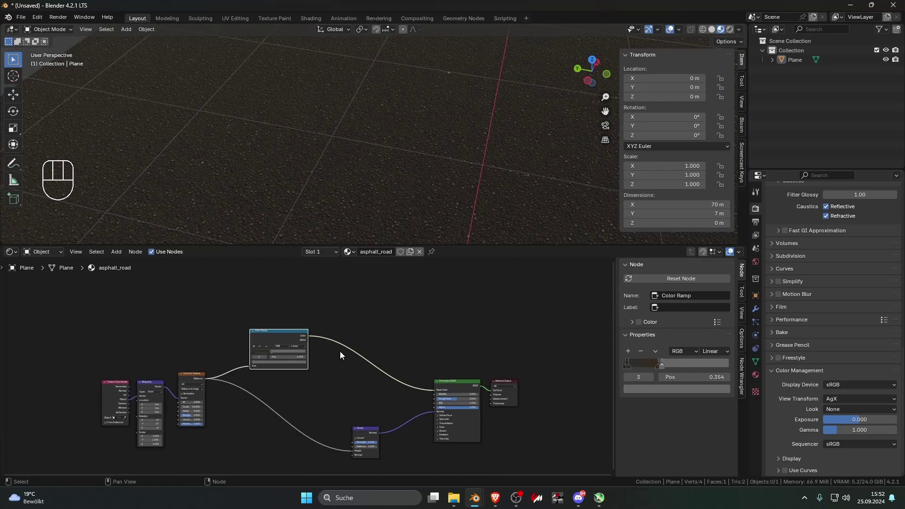
scroll(340, 352, up, 1)
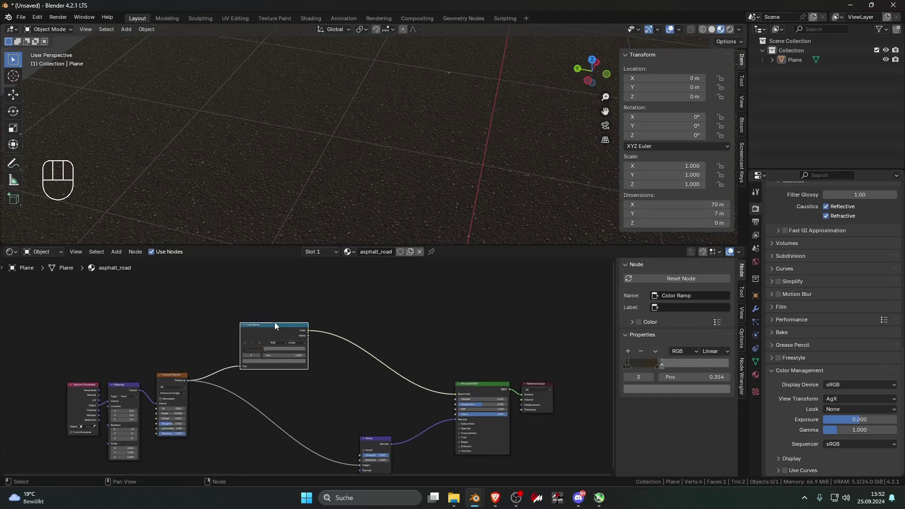
drag(275, 323, 270, 330)
scroll(330, 201, up, 5)
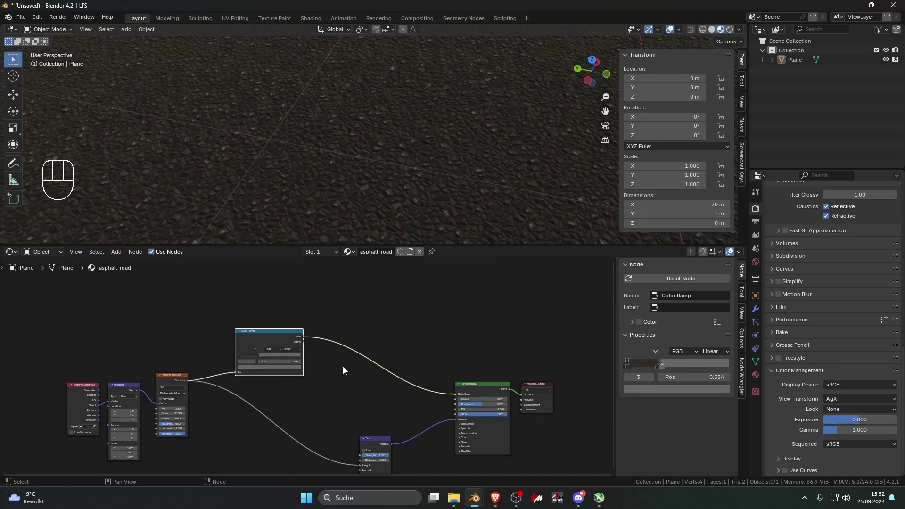
key(shift+a)
text(c)
click(387, 380)
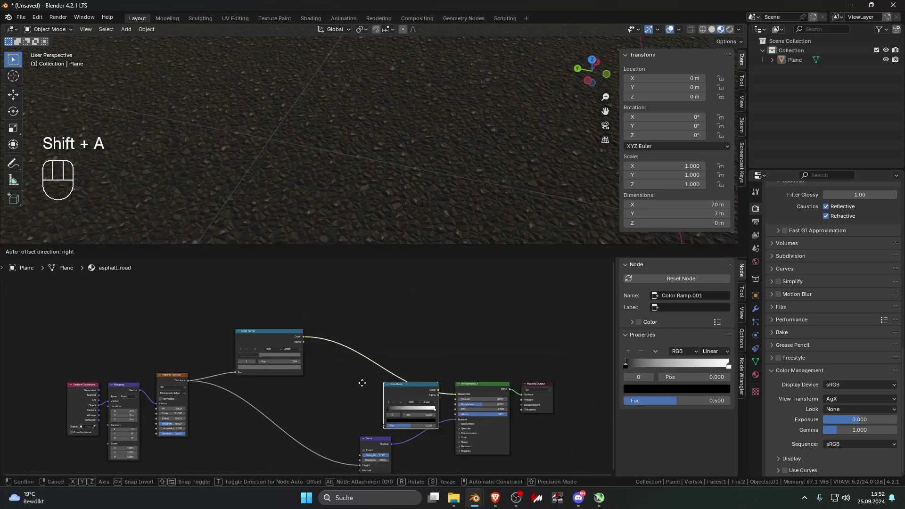
click(315, 365)
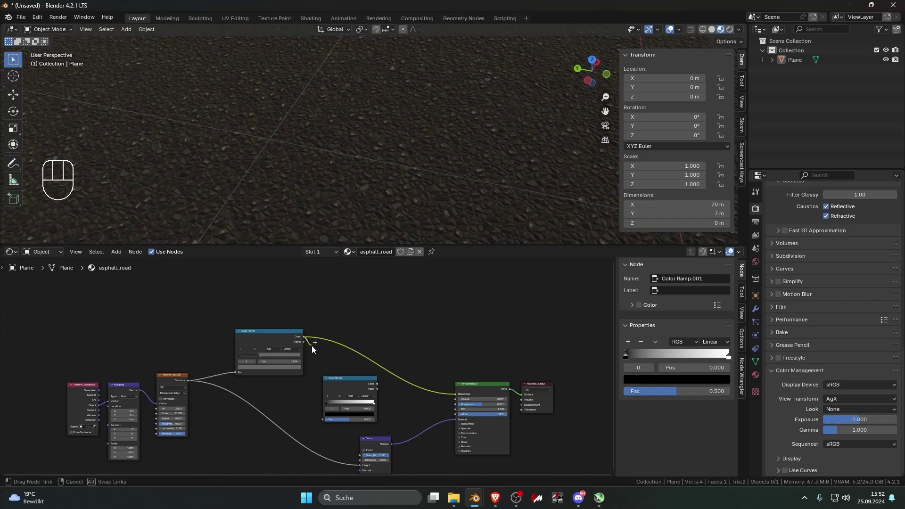
drag(303, 337, 331, 402)
ctrl+shift+click(353, 383)
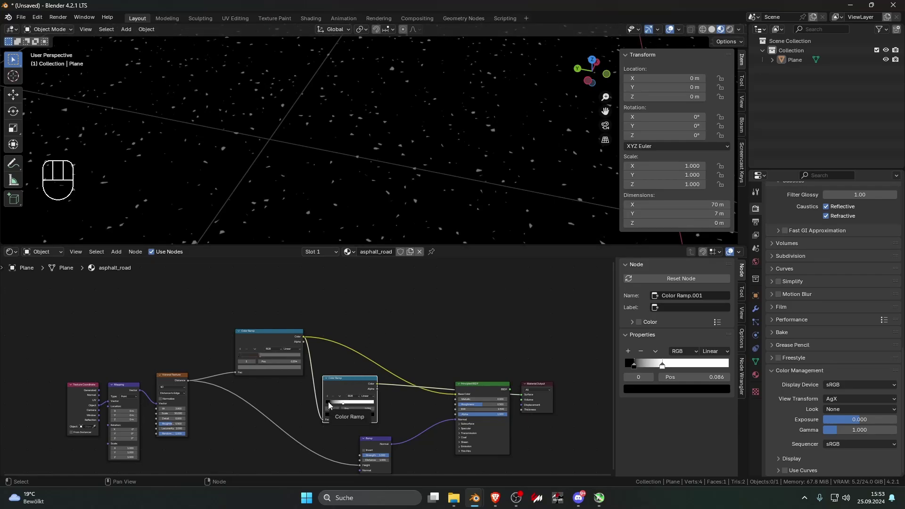
Flip the second Color Ramp so that it runs from white to black
click(339, 396)
key(Escape)
scroll(349, 406, up, 5)
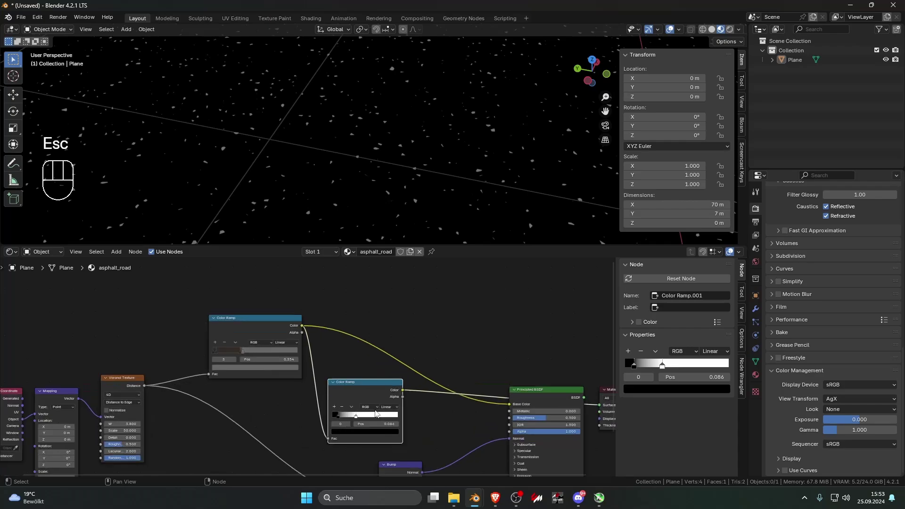
middle_drag(359, 376, 280, 350)
click(314, 351)
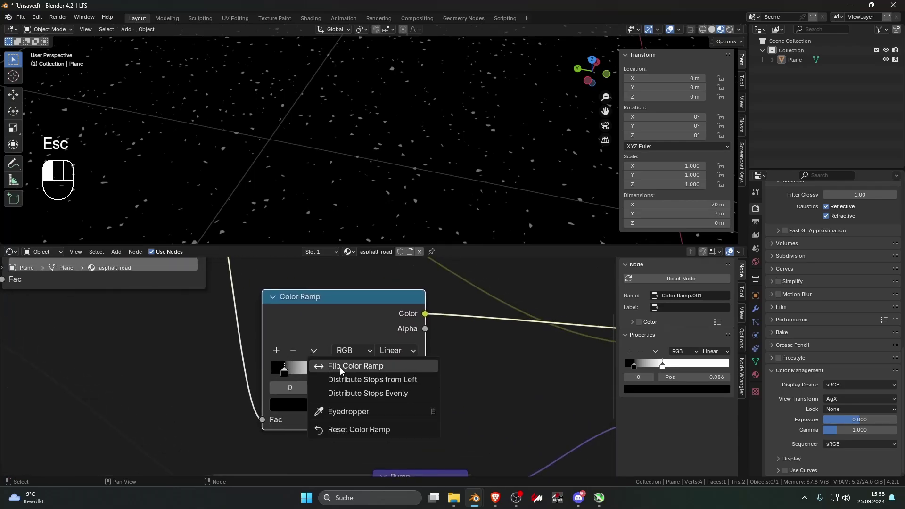
click(312, 368)
Adjust the second ramp's stops, placing the white one near the start and the black one at position 0.991
drag(363, 372, 321, 372)
mouse_move(403, 372)
mouse_down()
mouse_move(317, 370)
mouse_move(393, 372)
mouse_up()
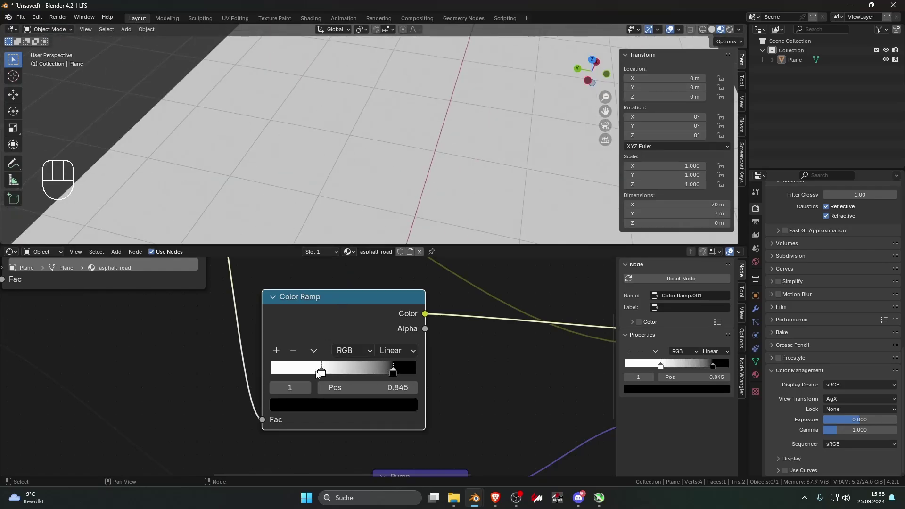
drag(334, 373, 272, 374)
drag(401, 373, 413, 371)
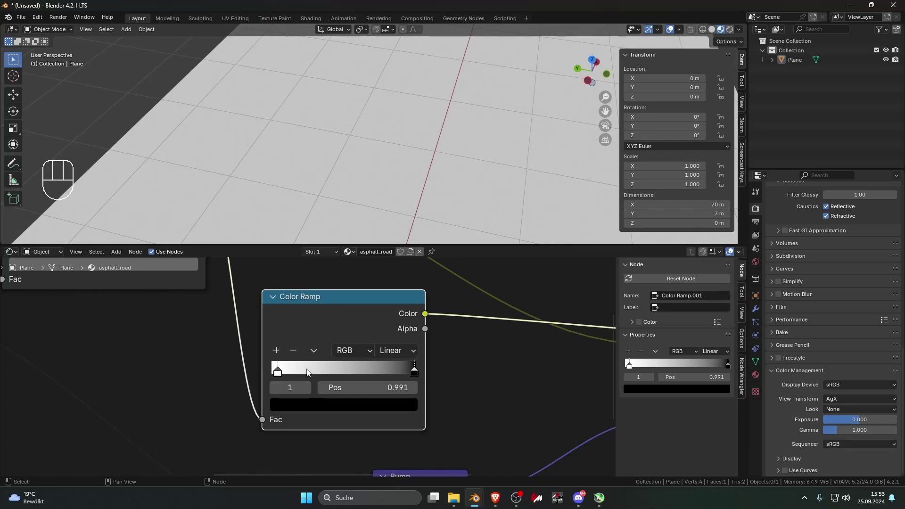
Move the second Color Ramp's white stop to position 0.000 and preview its Color output on the plane
drag(275, 372, 271, 372)
scroll(250, 347, down, 3)
middle_drag(250, 344, 244, 358)
ctrl+shift+click(312, 356)
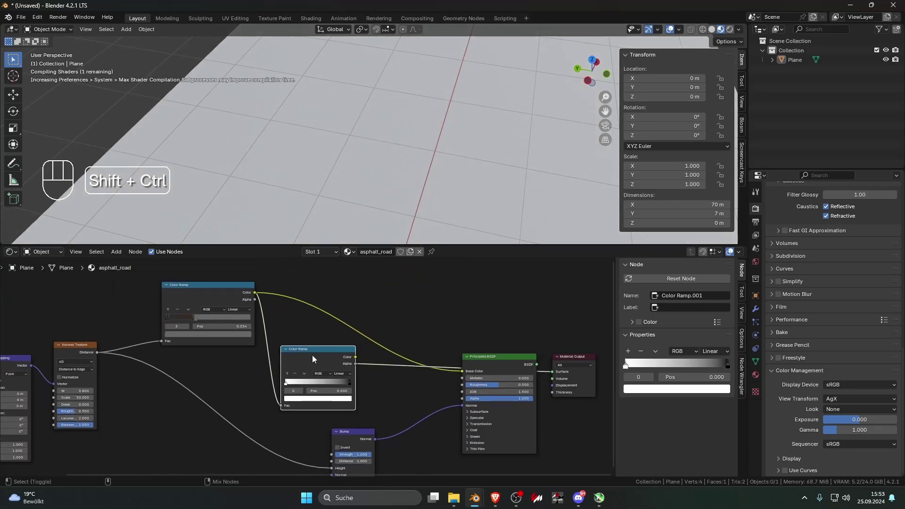
ctrl+shift+click(312, 356)
scroll(312, 358, up, 2)
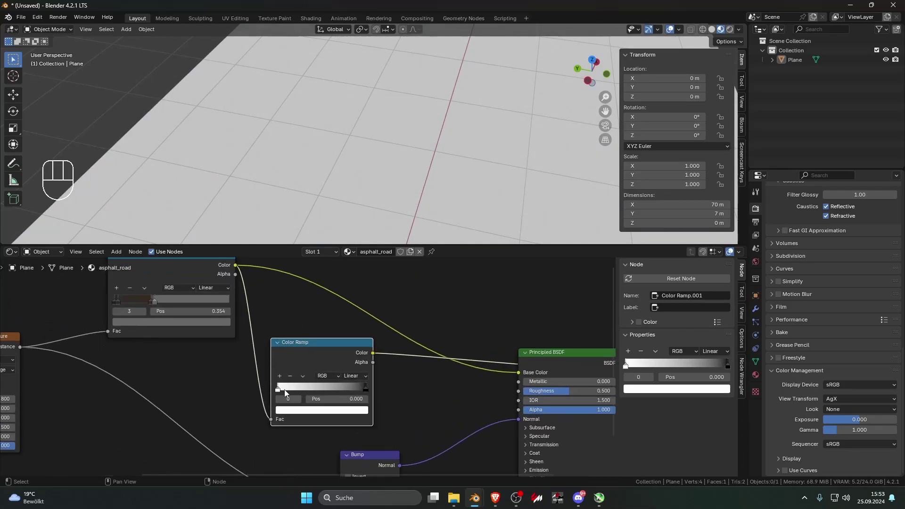
Bring the second Color Ramp's black stop close to the white one, at position 0.064
drag(279, 389, 313, 387)
click(303, 375)
click(310, 385)
drag(305, 389, 280, 388)
scroll(358, 197, up, 5)
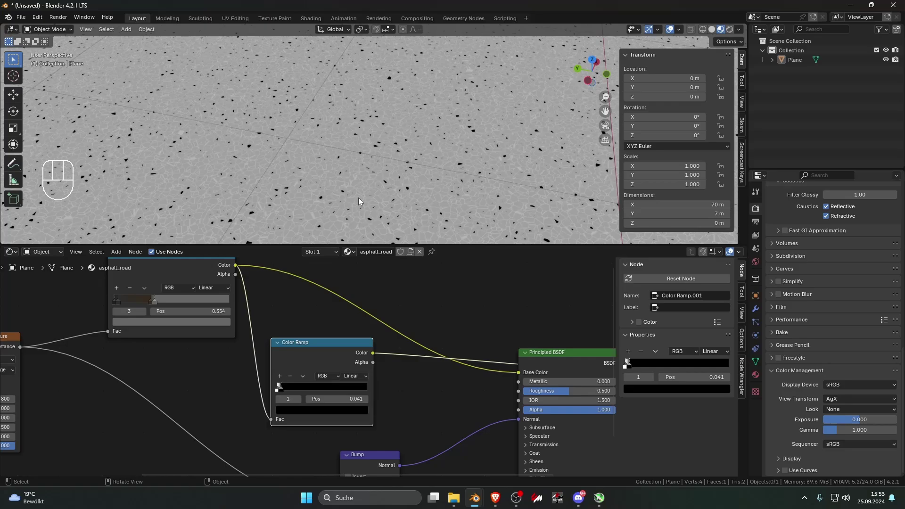
shift+drag(279, 385, 285, 391)
Connect the second Color Ramp's Color output to the Principled BSDF's Roughness and show the full shader on the plane
scroll(330, 372, down, 9)
middle_drag(350, 367, 290, 355)
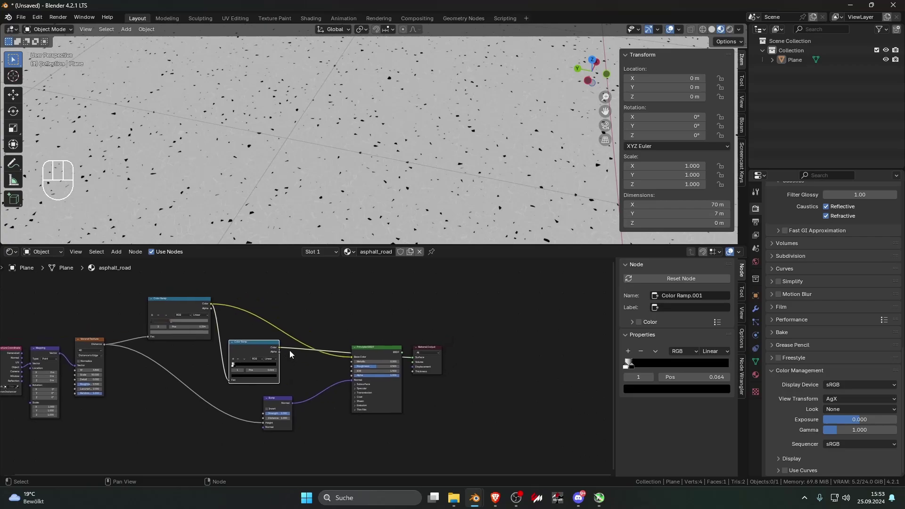
drag(279, 348, 352, 366)
ctrl+shift+click(378, 352)
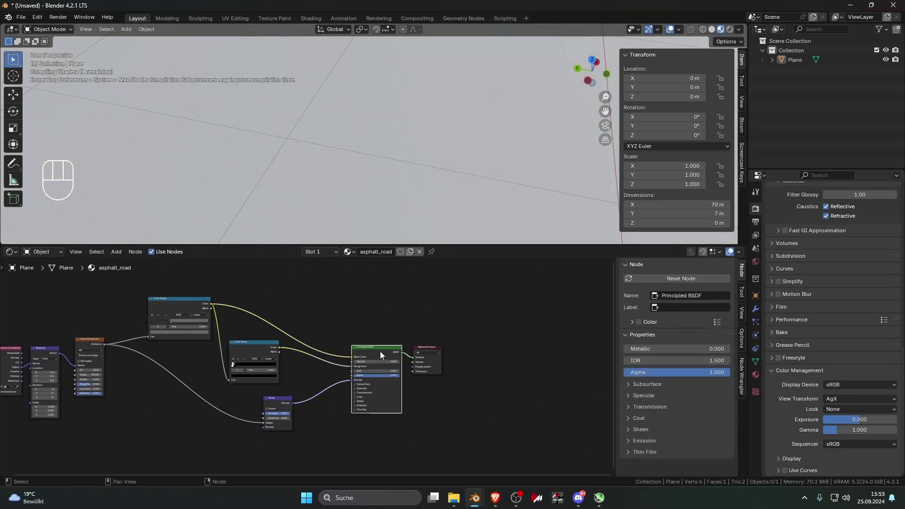
Switch the 3D view to rendered shading and drive the world background colour with an Environment Texture
middle_drag(417, 205, 706, 40)
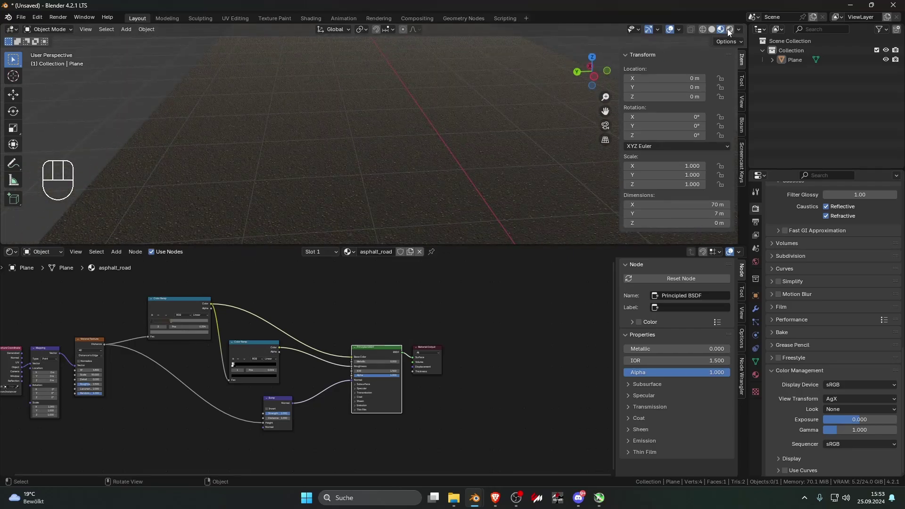
click(730, 30)
click(755, 261)
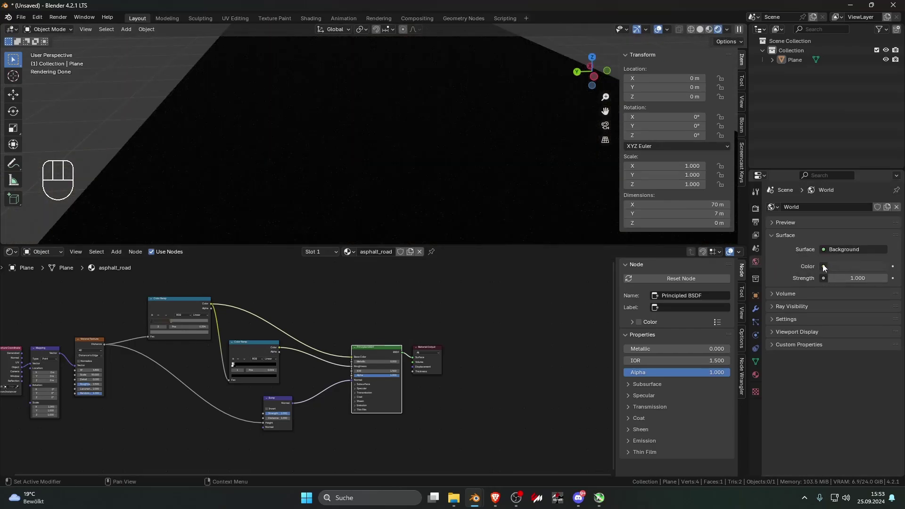
click(823, 267)
click(641, 312)
Load skidpan_4k.exr from the HDRIs folder as the world's environment image
click(872, 278)
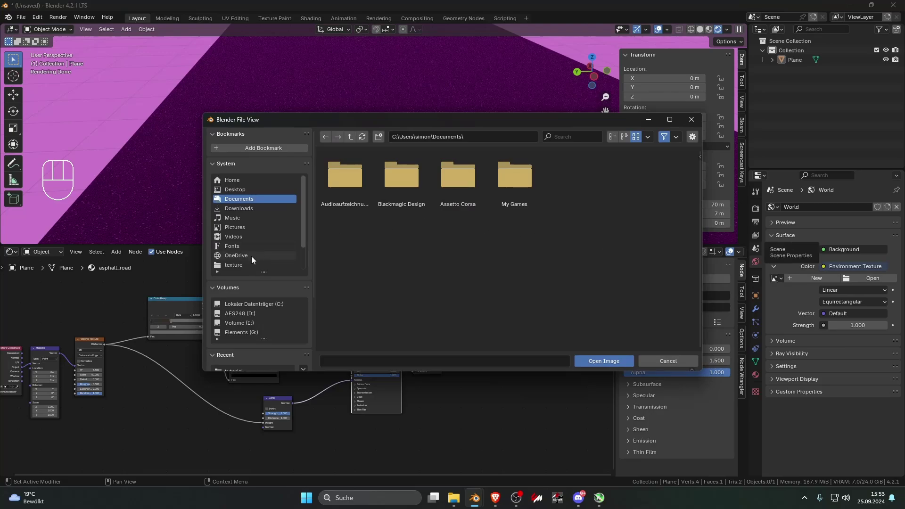
scroll(262, 330, down, 2)
click(238, 334)
click(238, 343)
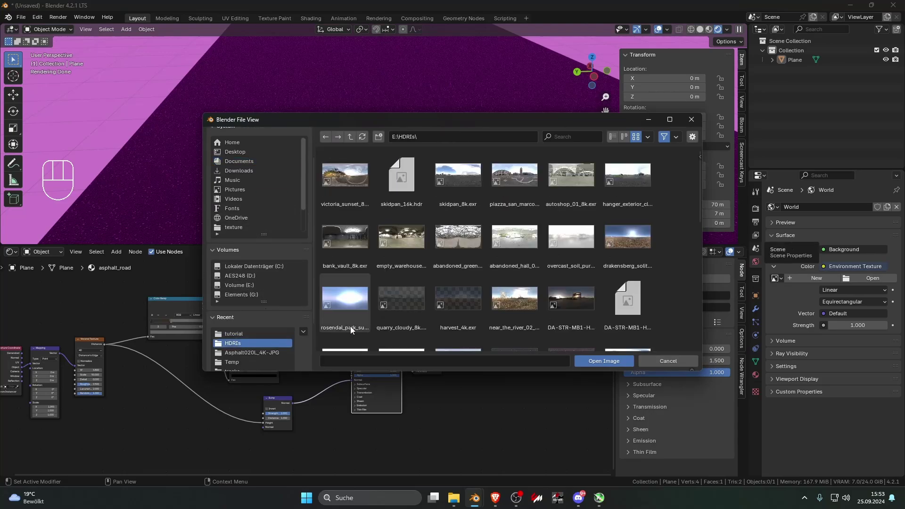
scroll(618, 235, down, 2)
scroll(628, 272, down, 3)
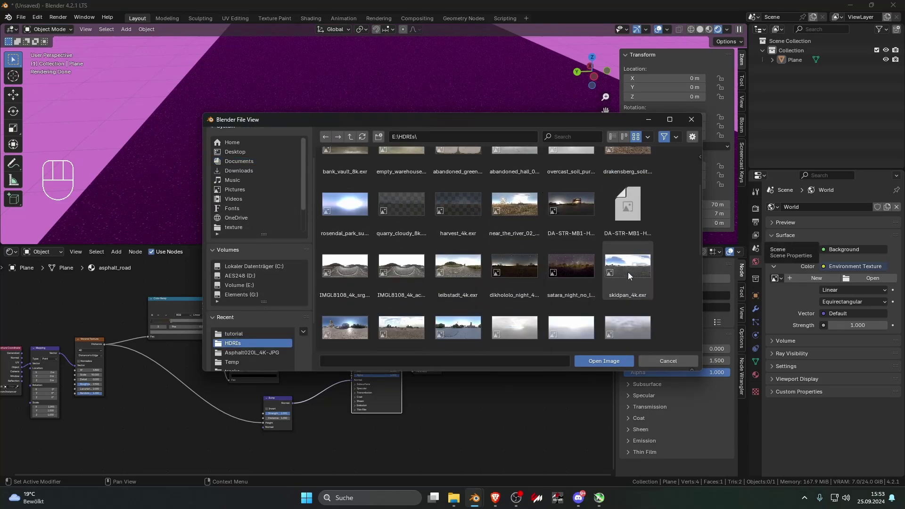
click(628, 271)
click(607, 360)
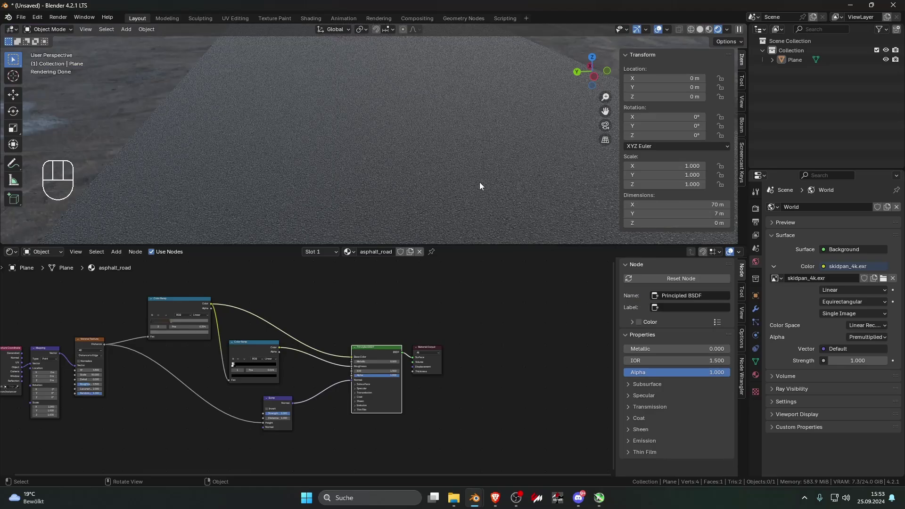
Hide the 3D view's sidebar and leave the plane deselected for a clear view of the road
mouse_move(479, 182)
middle_down()
mouse_move(485, 168)
mouse_move(486, 185)
middle_up()
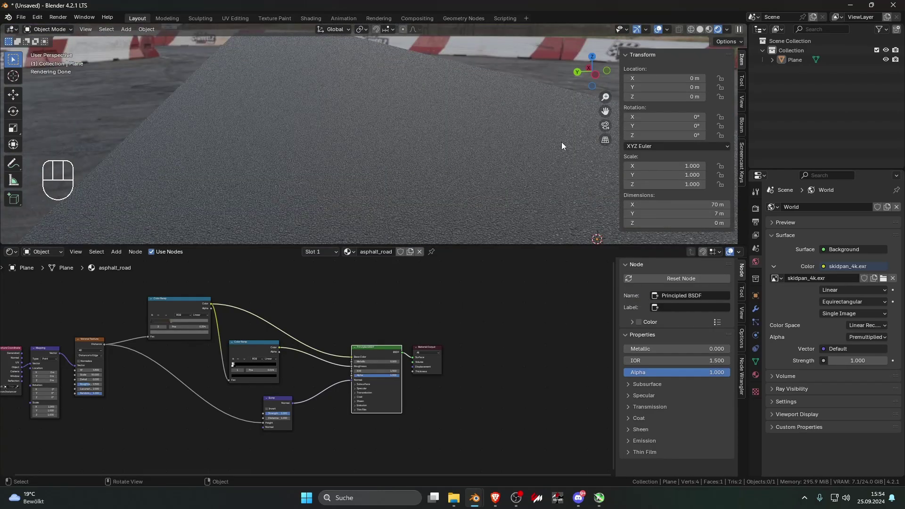
key(n)
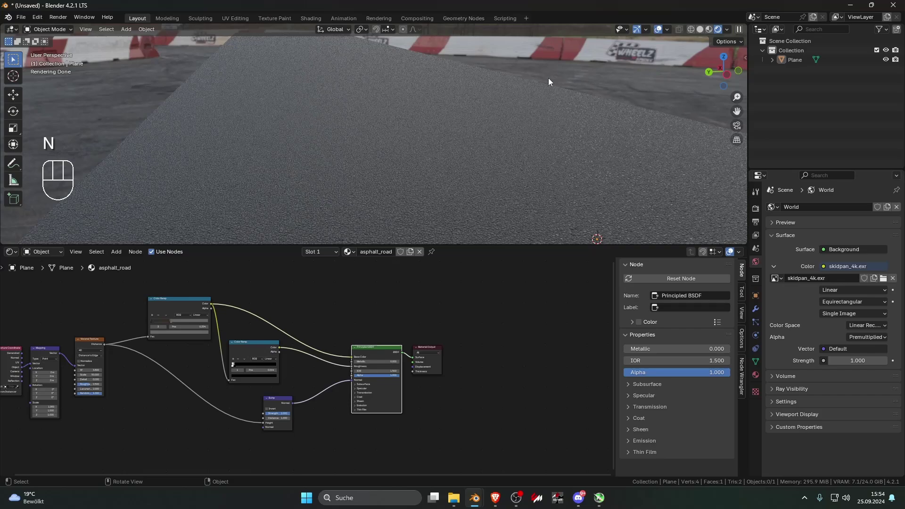
drag(530, 66, 731, 236)
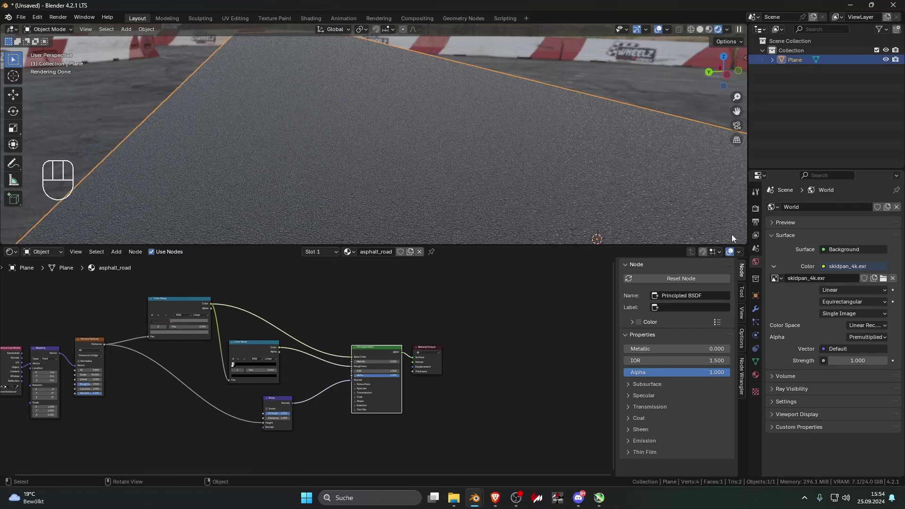
click(609, 84)
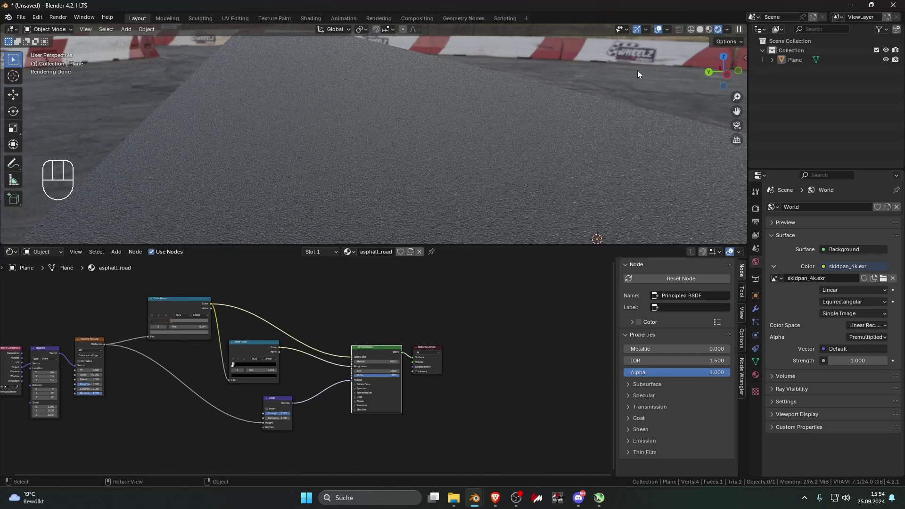
Tidy the node tree by lowering the second Color Ramp slightly and placing the Bump node beneath it
click(257, 353)
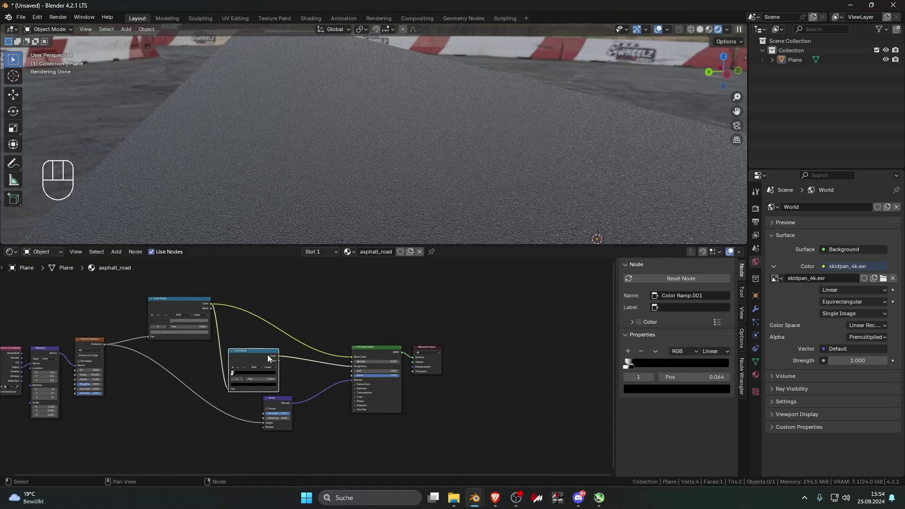
middle_drag(268, 355, 371, 351)
drag(376, 400, 358, 402)
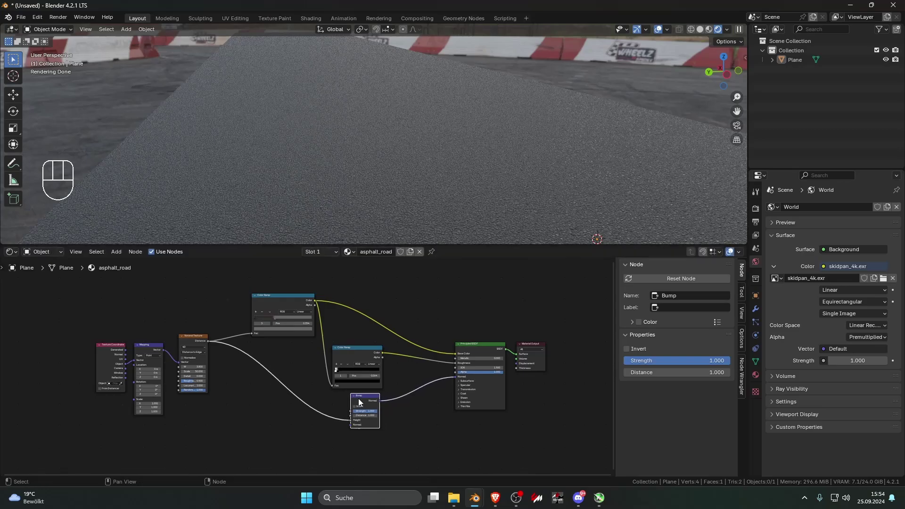
scroll(436, 164, down, 4)
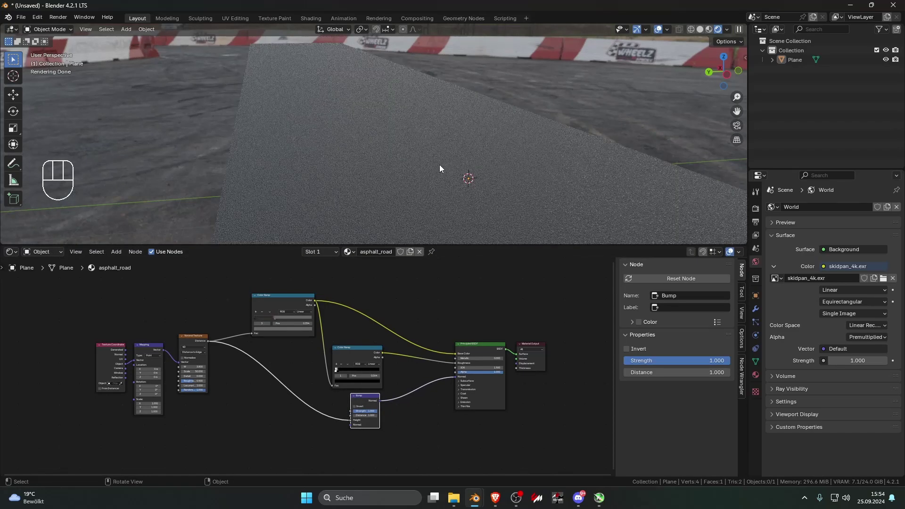
scroll(439, 165, up, 4)
scroll(420, 292, up, 2)
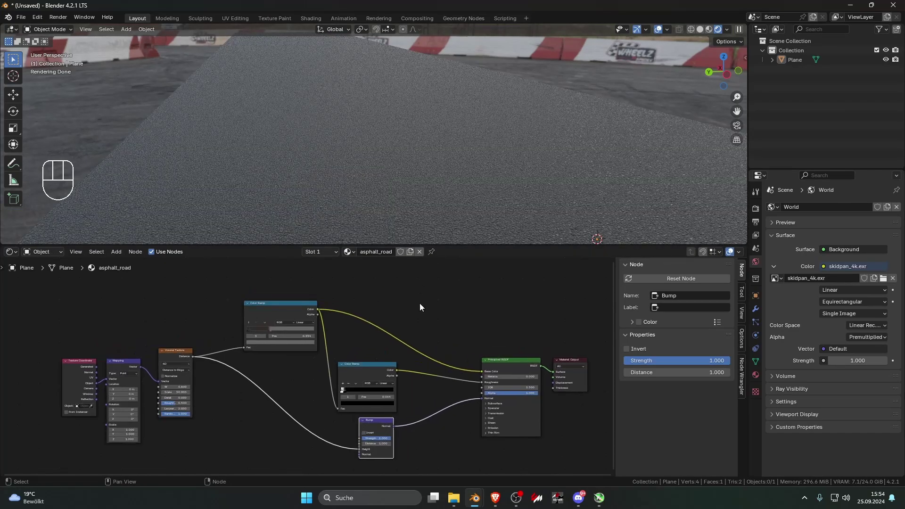
scroll(417, 300, up, 1)
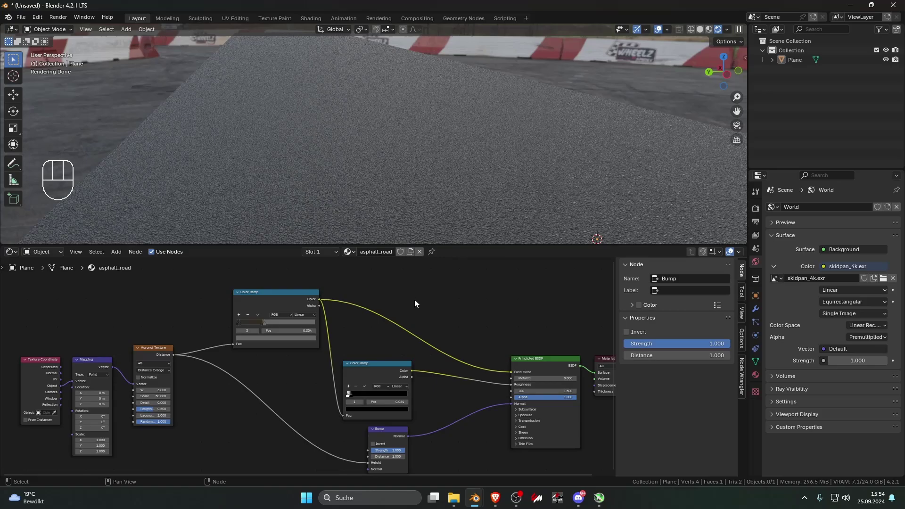
Insert a Hue/Saturation/Value node between the first Color Ramp and the Principled BSDF's Base Color
key(shift+a)
text(hu)
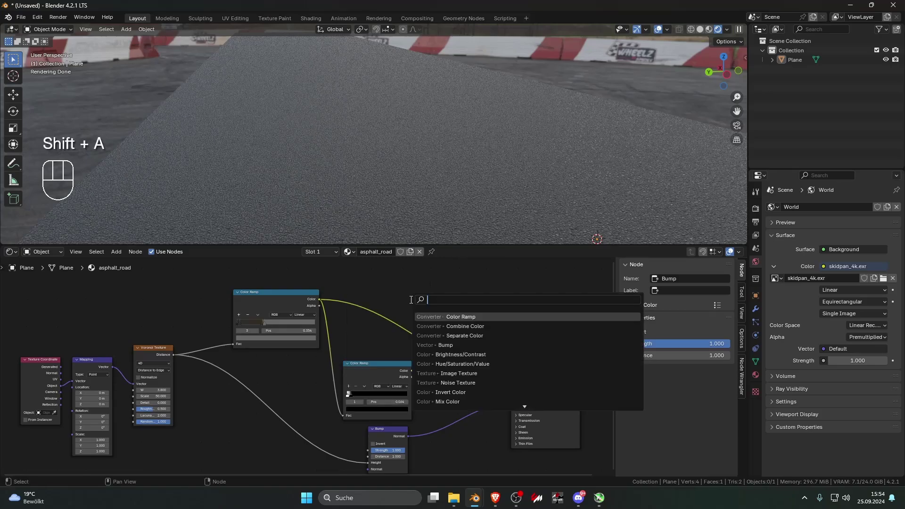
click(452, 316)
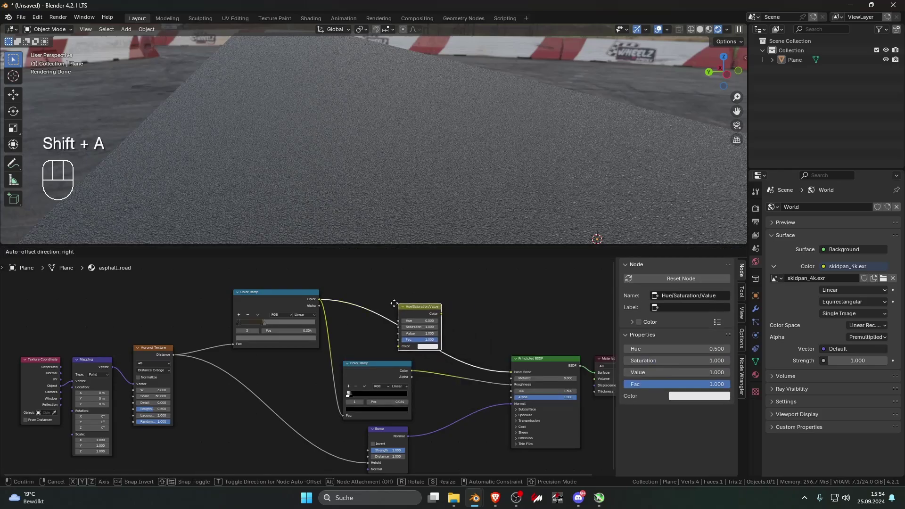
click(379, 296)
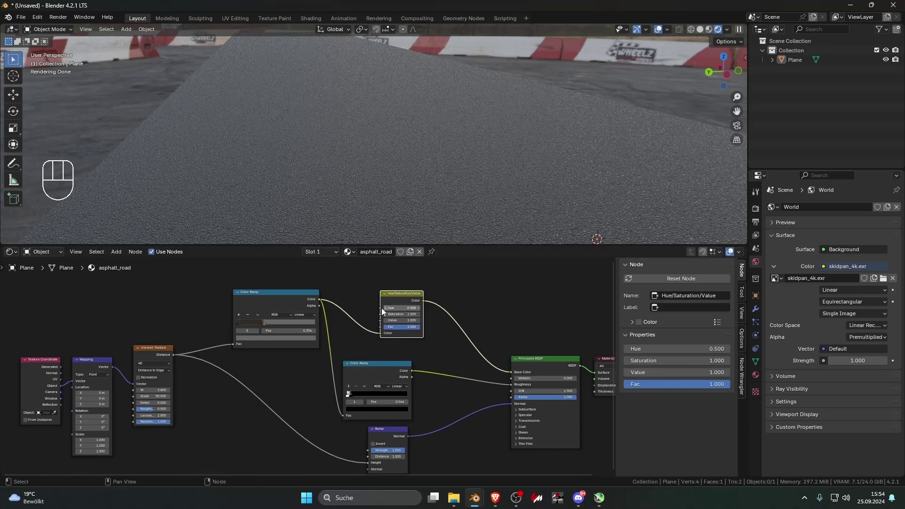
Raise the Hue/Saturation/Value node's Saturation to 2.000 and check the road's colour
scroll(372, 311, up, 2)
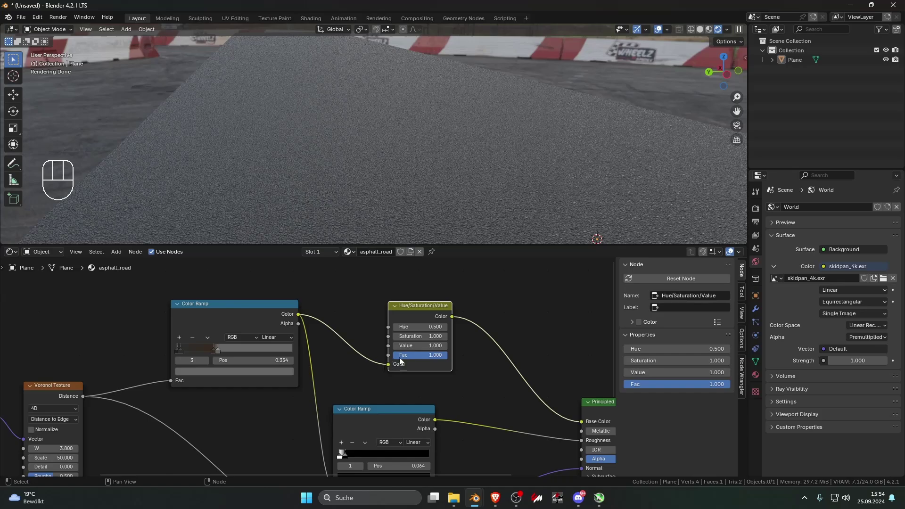
drag(418, 336, 482, 335)
scroll(420, 184, down, 4)
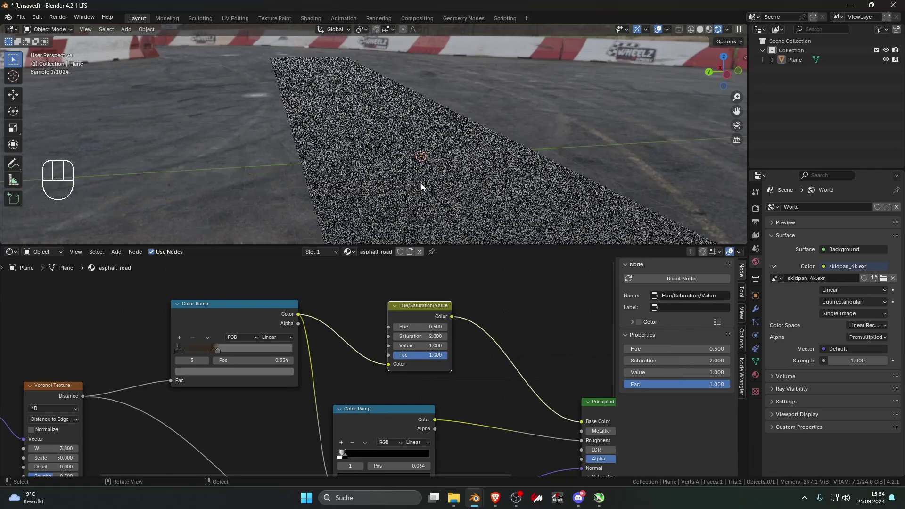
scroll(221, 349, up, 2)
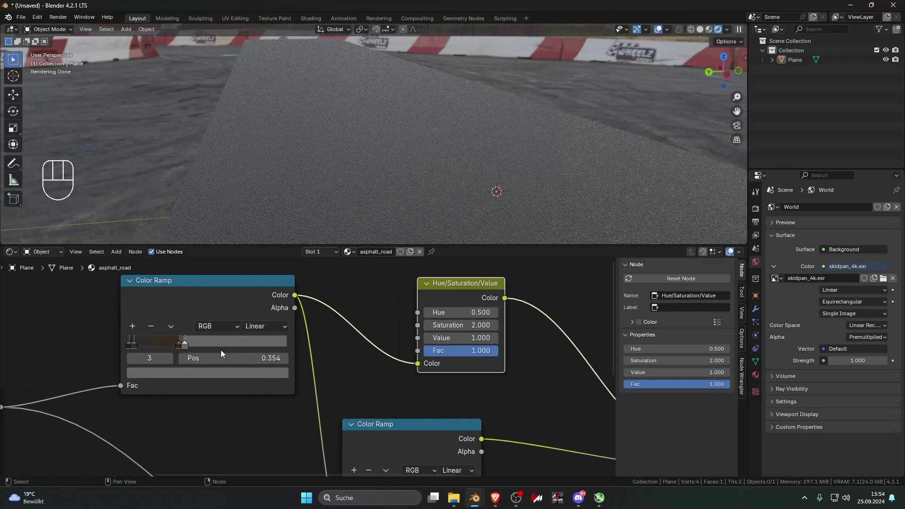
Brighten the first Color Ramp's brown stop at position 0.318 to a Value of 0.183
click(178, 345)
click(191, 372)
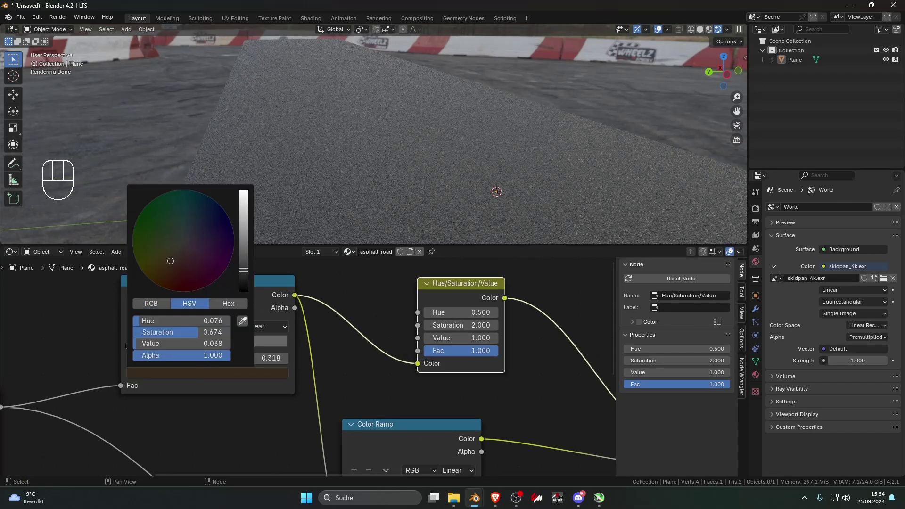
drag(243, 270, 243, 245)
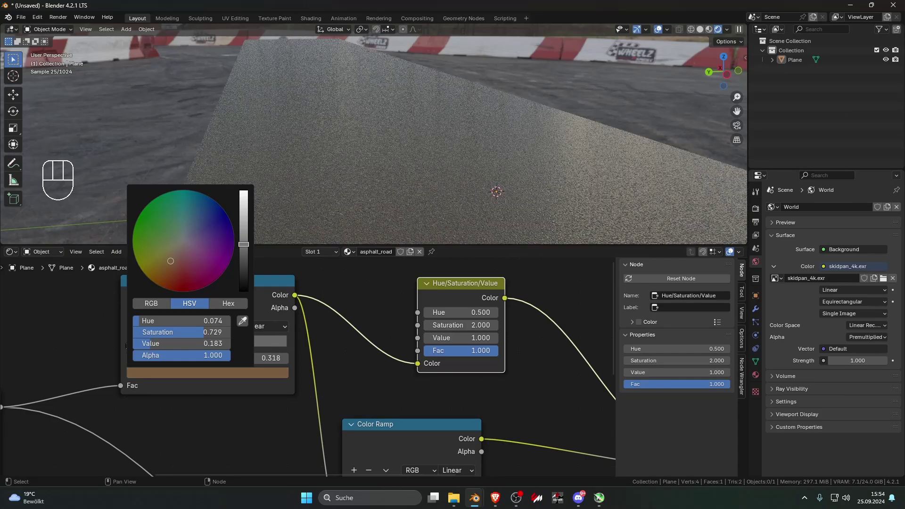
middle_drag(374, 237, 389, 177)
Set the Hue/Saturation/Value node's Saturation to 1.000 and inspect the road surface from a low angle
click(442, 325)
text(1)
key(Return)
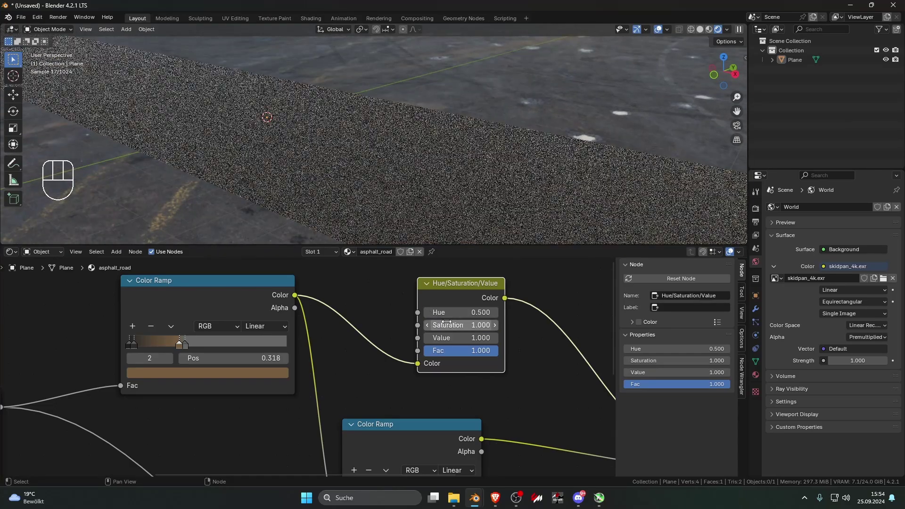
middle_drag(380, 234, 464, 192)
click(456, 185)
scroll(360, 339, down, 8)
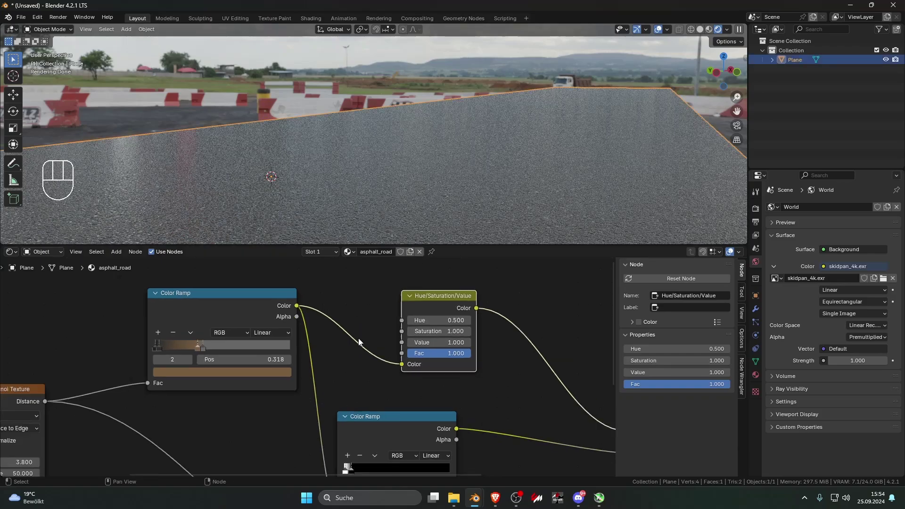
Shift the second Color Ramp's end stop to position 0.059 and preview that ramp up close on the road
middle_drag(360, 335, 355, 304)
scroll(338, 364, up, 5)
middle_drag(337, 364, 347, 319)
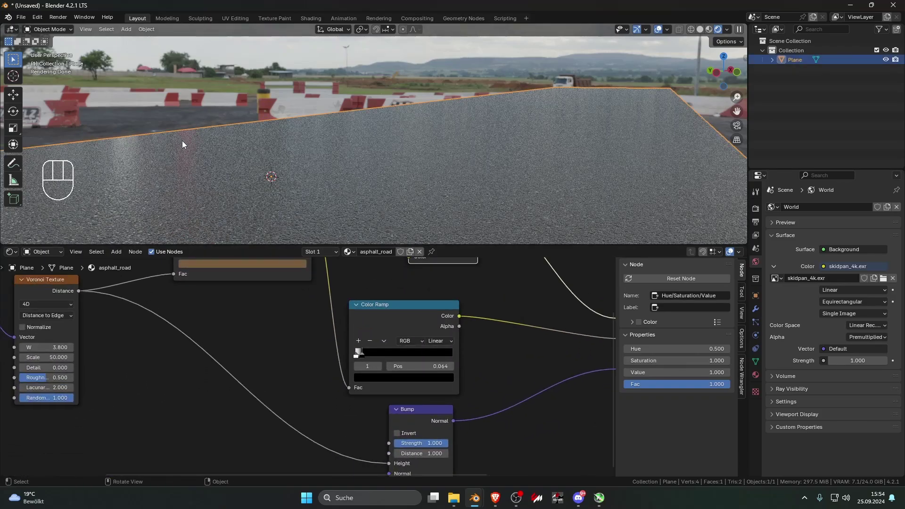
mouse_move(362, 355)
mouse_down()
mouse_move(392, 353)
mouse_move(341, 355)
mouse_move(373, 356)
mouse_move(361, 357)
mouse_up()
click(391, 309)
ctrl+shift+click(391, 310)
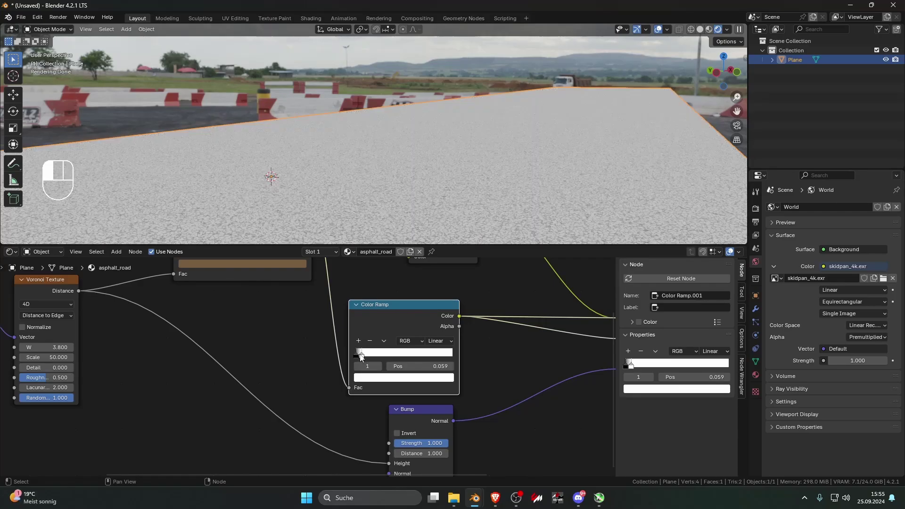
middle_drag(365, 179, 366, 205)
scroll(366, 217, up, 6)
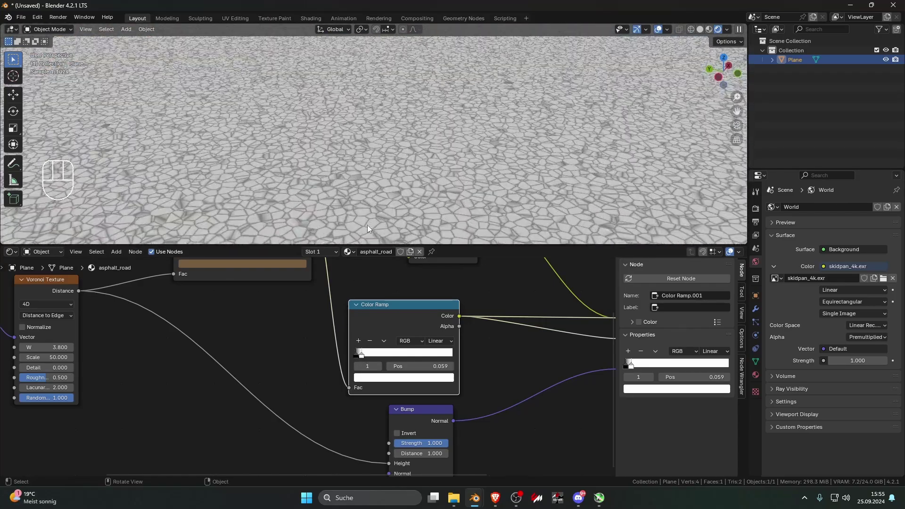
Push the second Color Ramp's white and black stops further along, with the black one at position 0.132
shift+drag(356, 355, 368, 355)
shift+click(362, 356)
scroll(397, 188, down, 8)
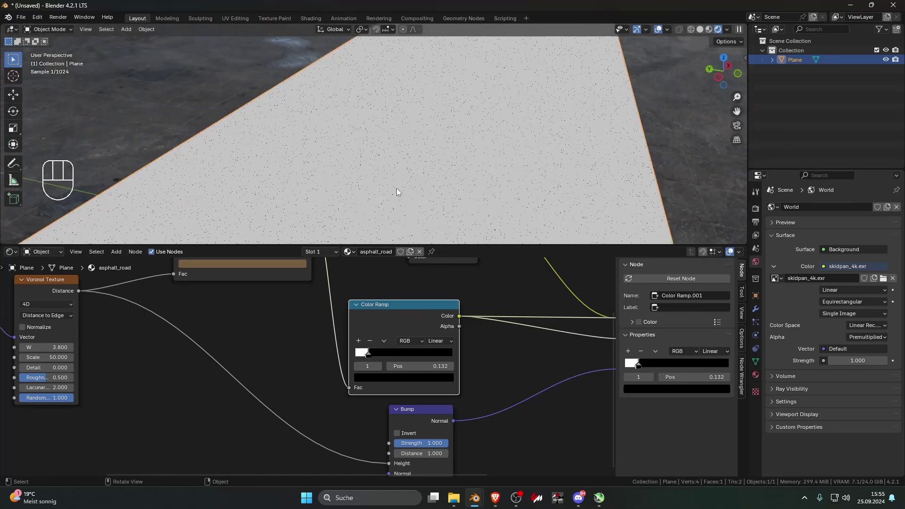
Switch the road's preview from the second Color Ramp back to the Principled BSDF
scroll(514, 332, down, 8)
middle_drag(513, 333, 366, 360)
ctrl+shift+click(428, 350)
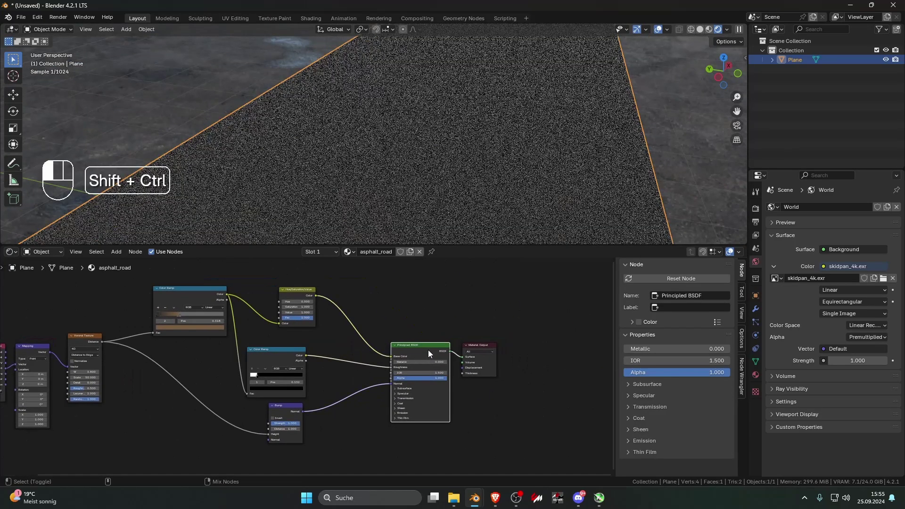
Try the Hue/Saturation/Value node's Value at 0.000 and 2.000, and reset it to 1
mouse_move(420, 192)
middle_down()
mouse_move(441, 168)
mouse_move(416, 170)
mouse_move(430, 204)
mouse_move(428, 196)
middle_up()
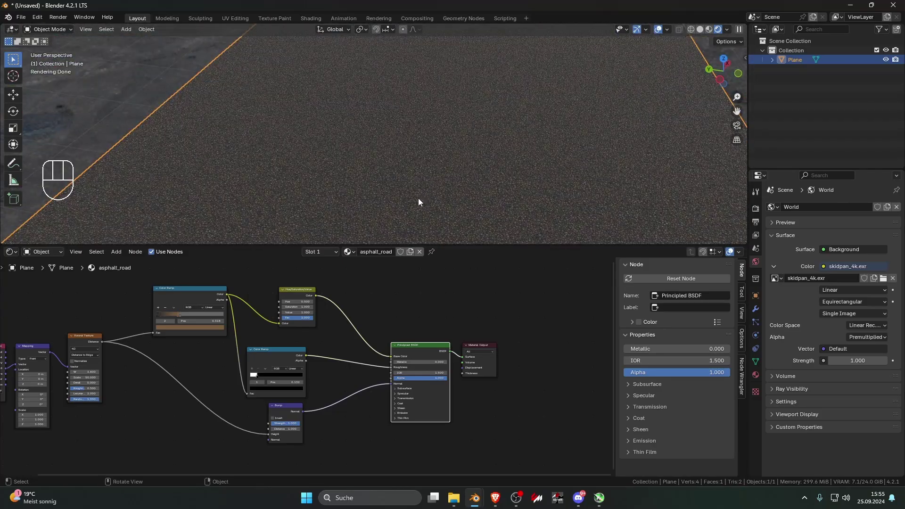
scroll(417, 200, down, 1)
middle_drag(343, 329, 414, 353)
scroll(415, 353, up, 10)
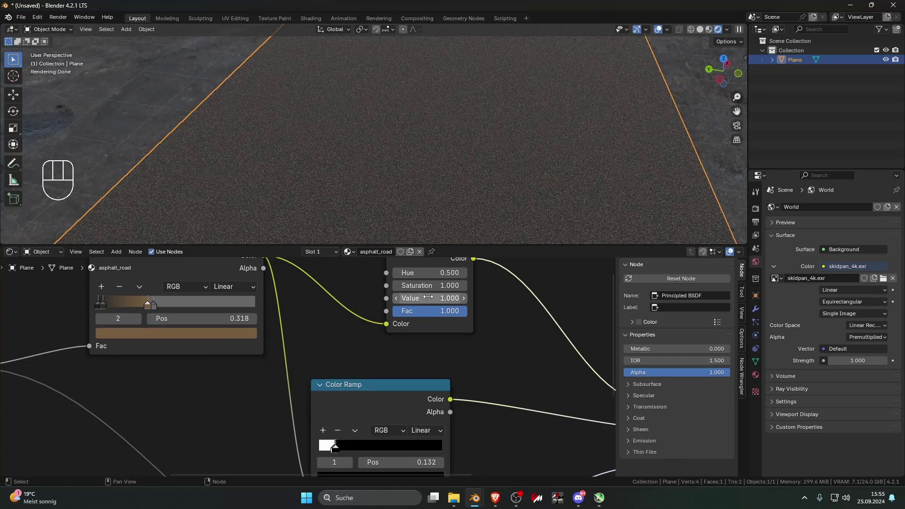
drag(420, 299, 372, 299)
middle_drag(472, 321, 467, 354)
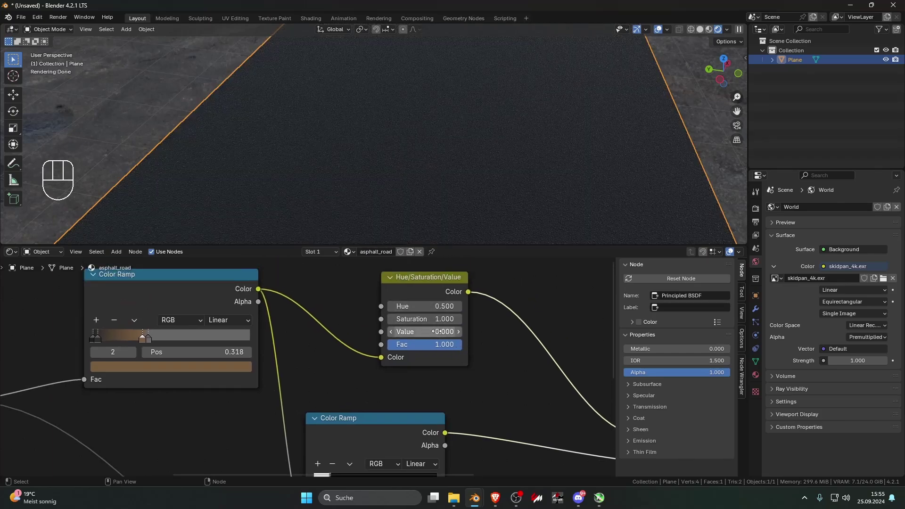
drag(436, 333, 535, 332)
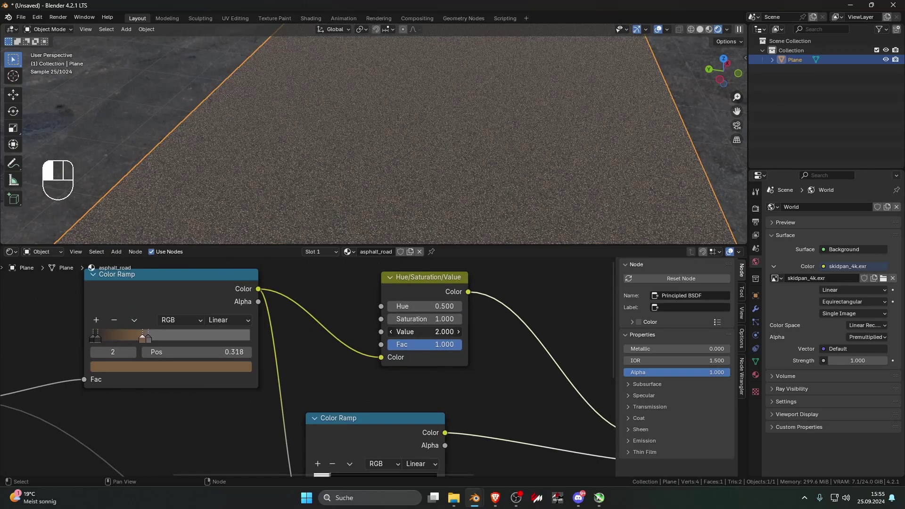
click(427, 333)
text(1)
key(Return)
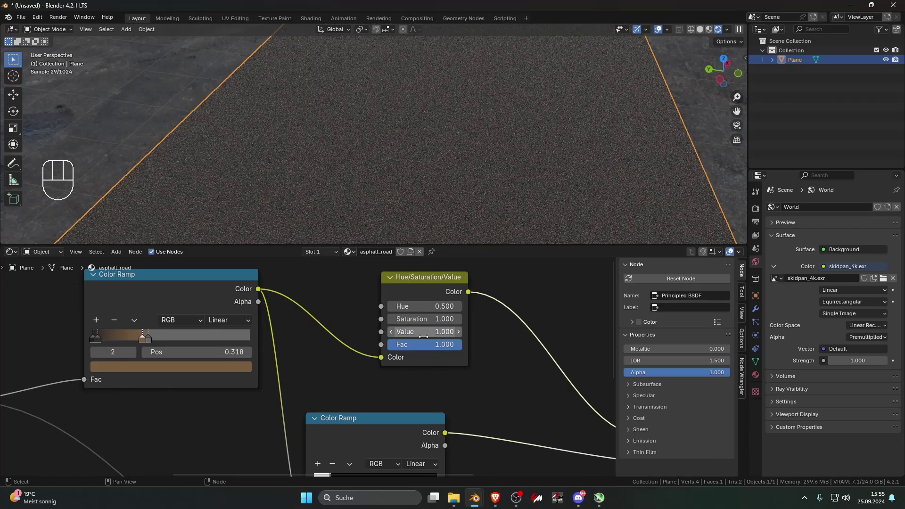
Try the Hue/Saturation/Value node's Saturation at 0.000 and a shifted Hue, and reset Hue to 0.5
drag(423, 321, 461, 321)
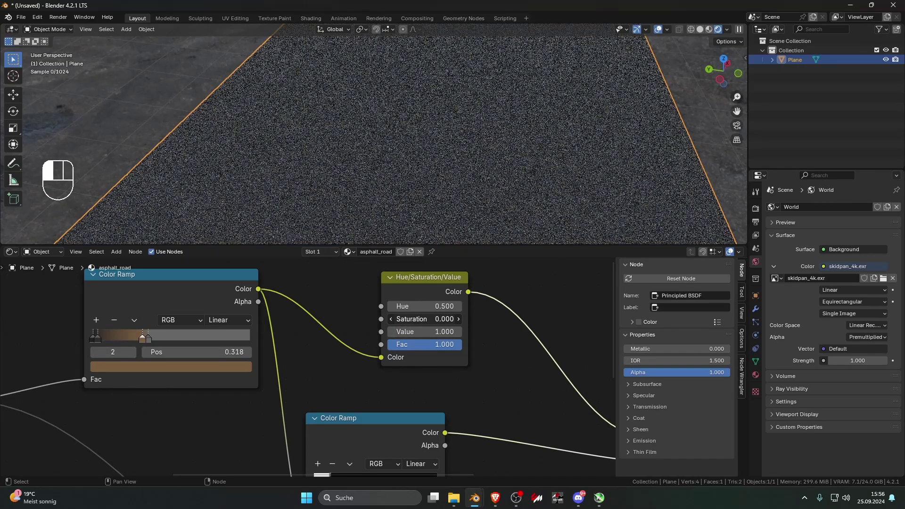
click(427, 320)
key(Return)
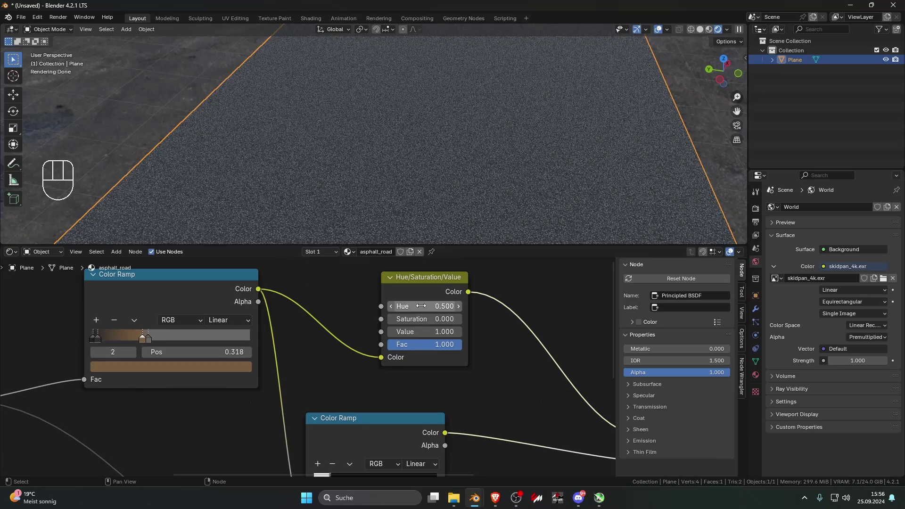
mouse_move(421, 306)
shift+mouse_down()
mouse_move(429, 306)
mouse_move(427, 319)
mouse_move(418, 307)
mouse_move(428, 319)
shift+mouse_up()
click(419, 309)
text(0.5)
key(Return)
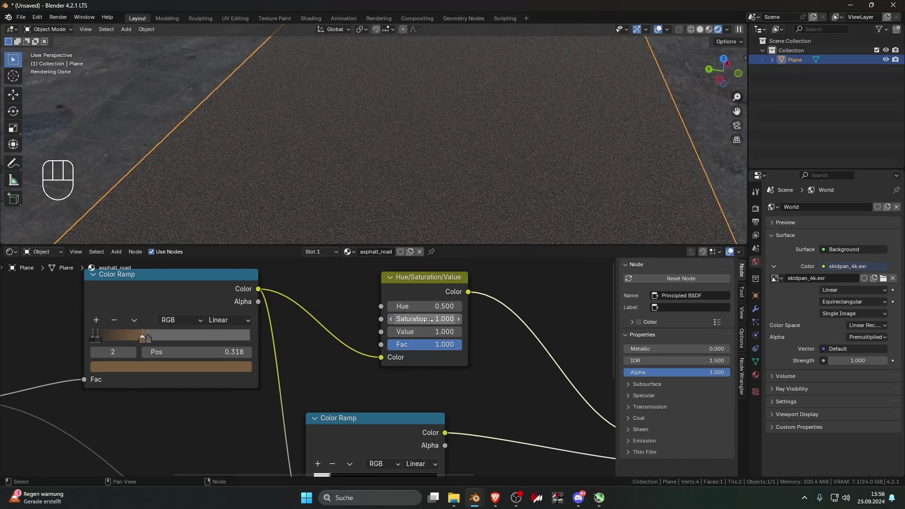
Set the Hue/Saturation/Value node's Saturation to 0.2 and Value to 0.270, and check the road deselected
click(426, 319)
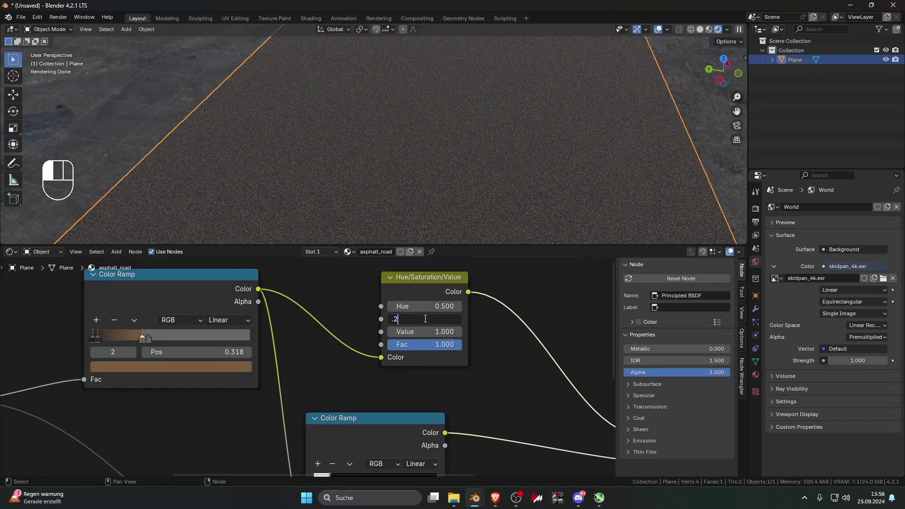
text(.2)
key(Return)
shift+drag(425, 332, 375, 332)
middle_drag(457, 153, 479, 134)
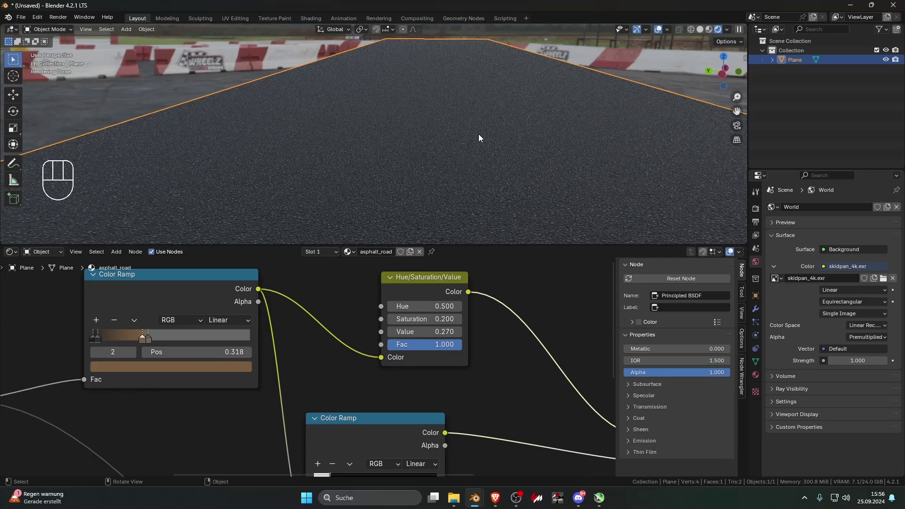
scroll(479, 134, down, 3)
click(577, 155)
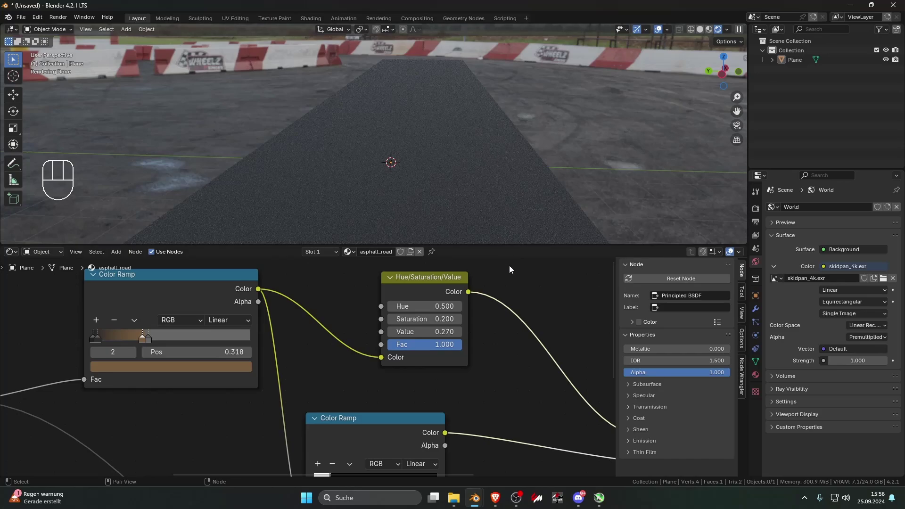
Move all nodes feeding the Principled BSDF away from it, with the Texture Coordinate, Mapping and Voronoi Texture nodes spaced further from the Color Ramps
key(Home)
drag(181, 309, 437, 420)
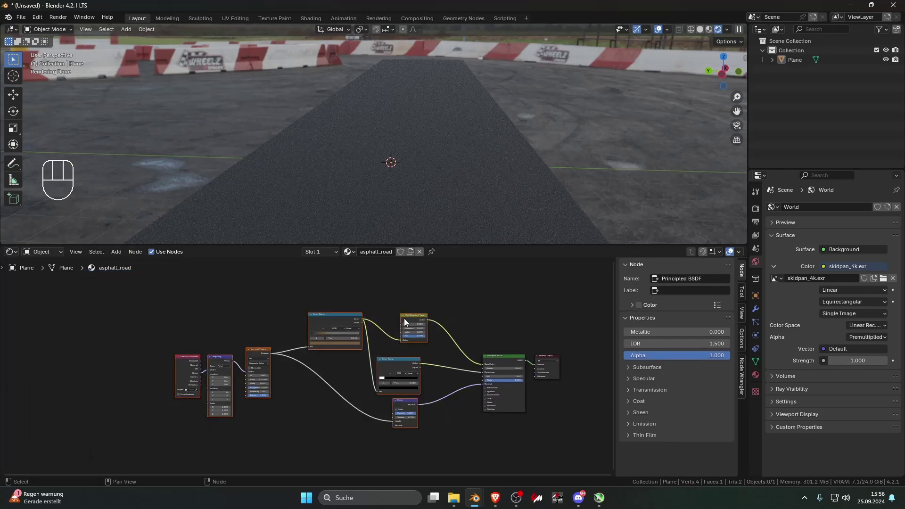
drag(403, 318, 335, 343)
middle_drag(361, 319, 413, 314)
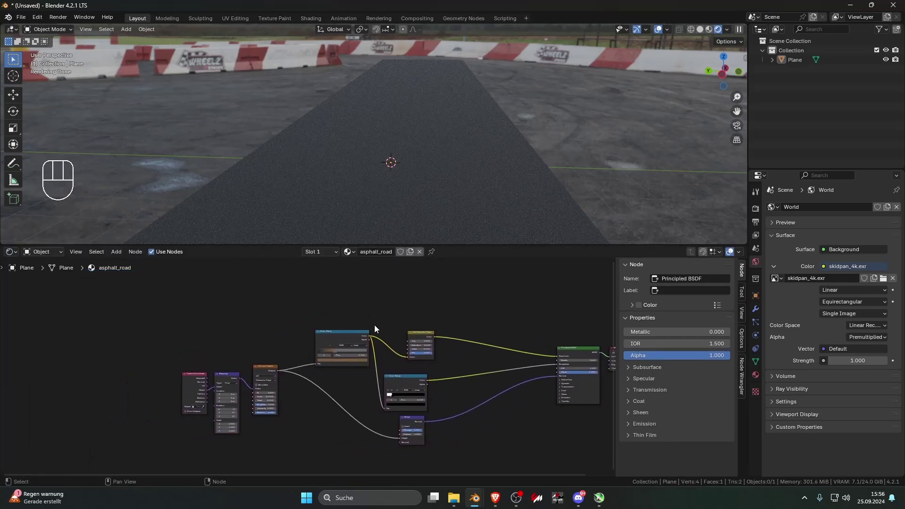
drag(184, 350, 266, 414)
drag(272, 368, 249, 364)
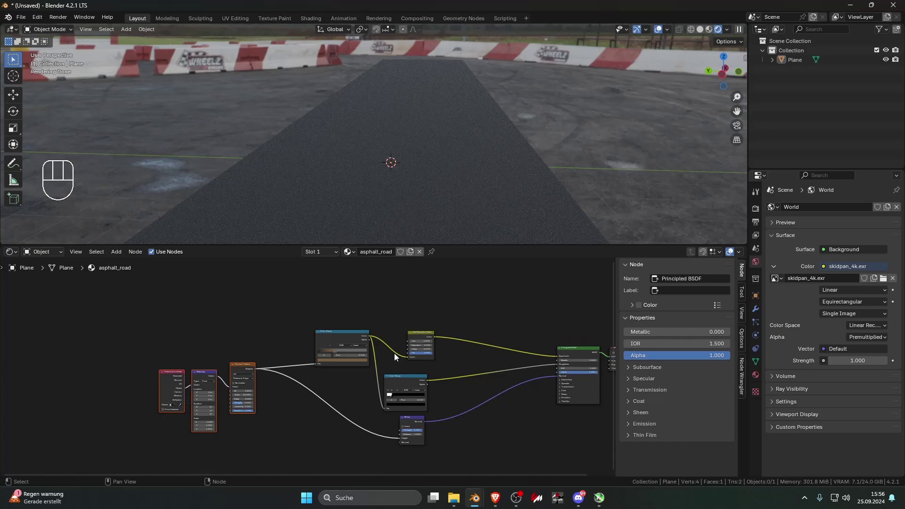
Group all nodes feeding the Principled BSDF into one node group
drag(118, 300, 434, 443)
shift+middle_drag(434, 439, 433, 409)
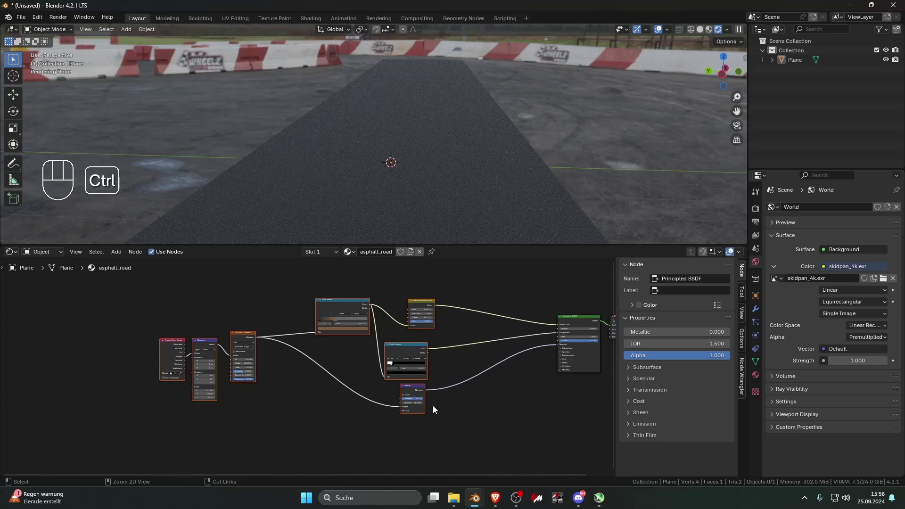
key(ctrl+g)
scroll(349, 366, up, 3)
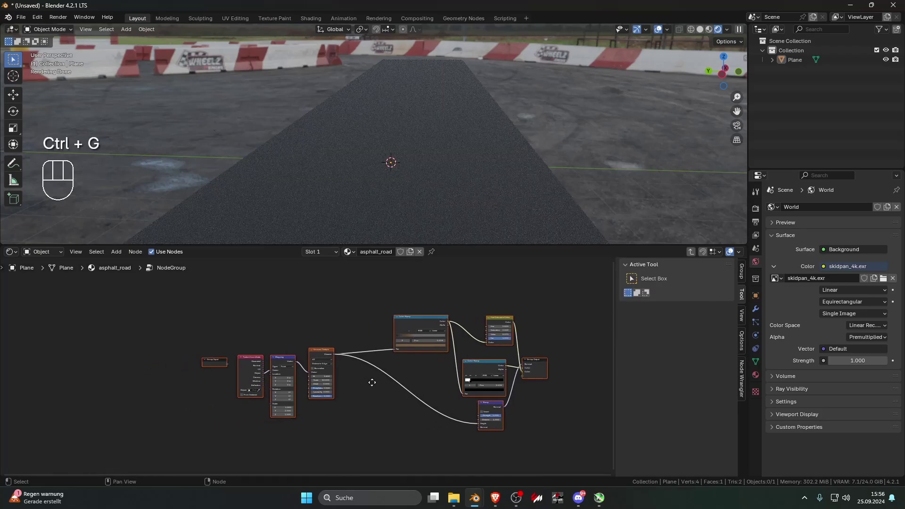
scroll(330, 367, down, 3)
Inside the group, move the texture nodes, the brown Color Ramp and the Hue/Saturation/Value node upward to spread out the layout
drag(268, 357, 348, 405)
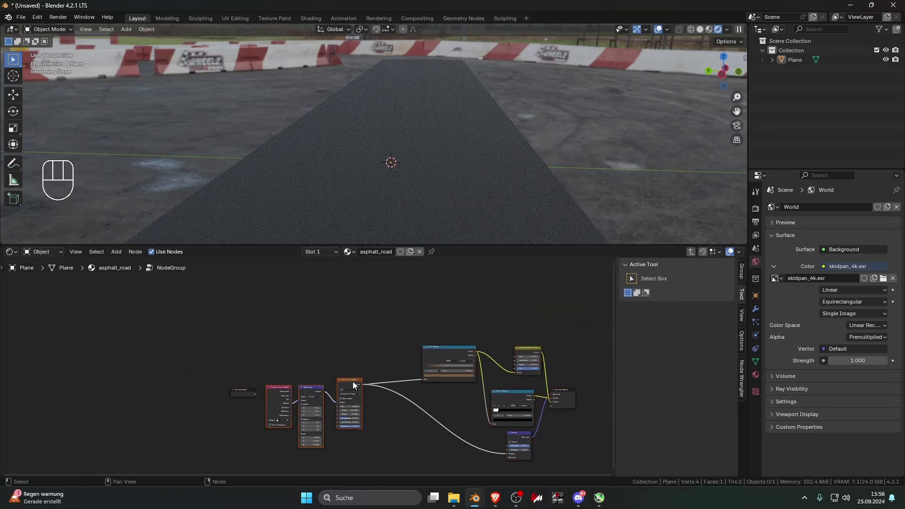
key(g)
click(447, 350)
drag(446, 305, 448, 301)
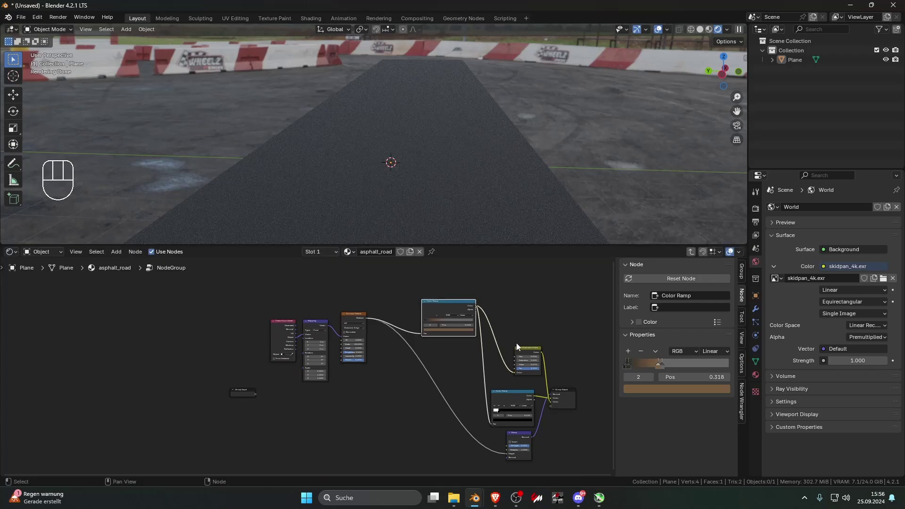
drag(518, 348, 513, 330)
Expose the Voronoi Texture's Scale as an input on the Group Input node
scroll(417, 360, up, 3)
mouse_move(417, 360)
middle_down()
mouse_move(409, 338)
mouse_move(358, 332)
mouse_move(419, 355)
middle_up()
scroll(309, 335, up, 3)
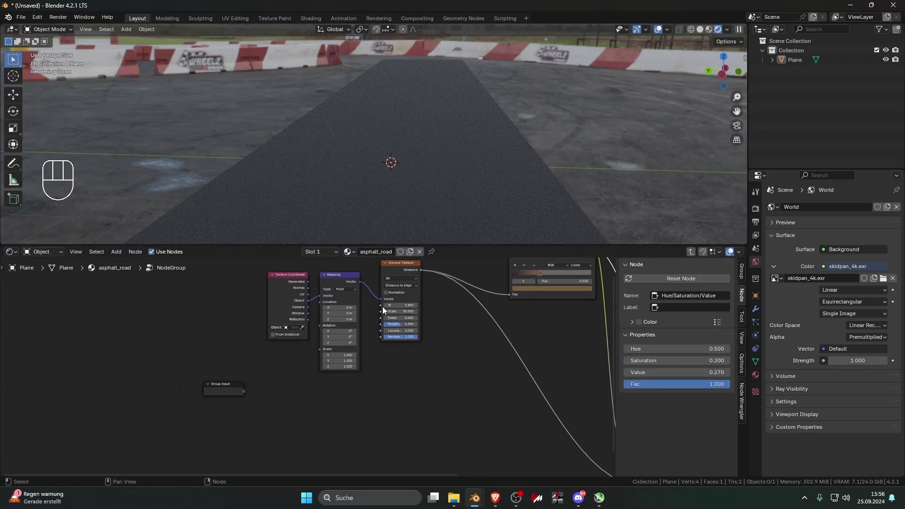
drag(381, 305, 250, 392)
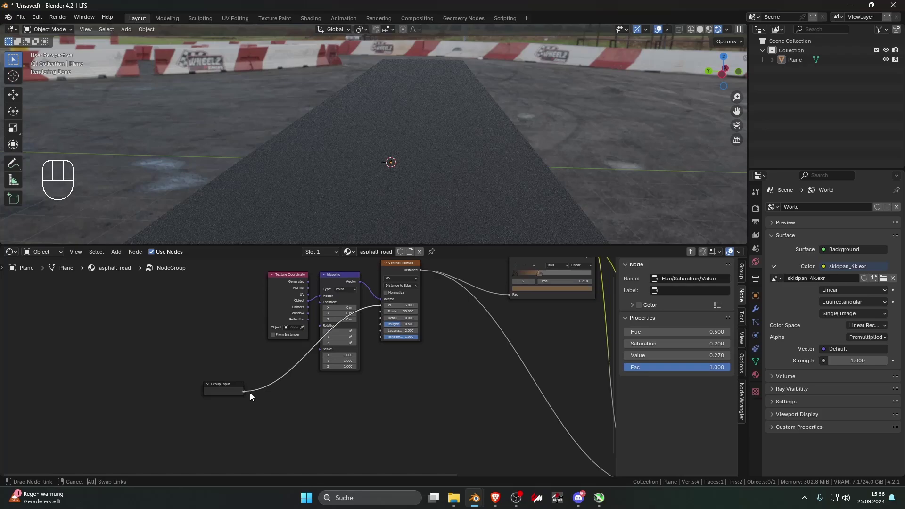
key(Escape)
drag(381, 311, 246, 390)
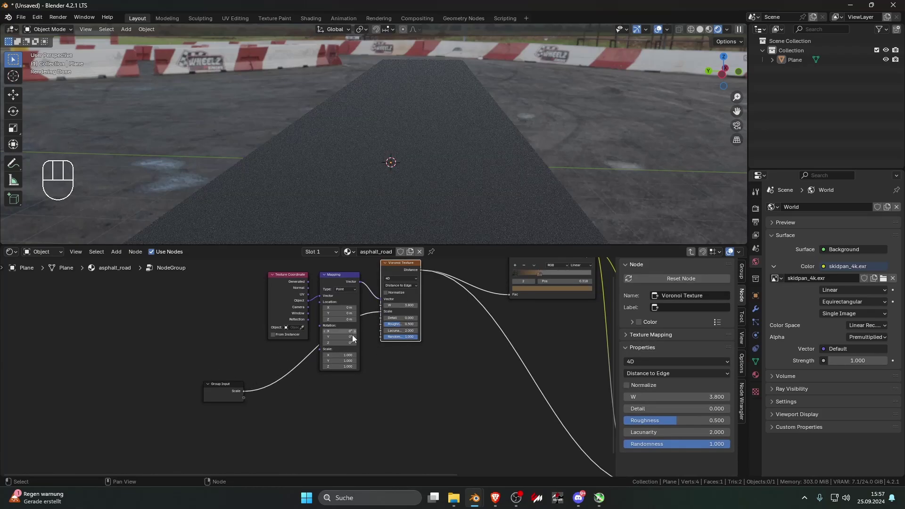
Rename the group's Scale socket to Pebble Scale
click(742, 274)
double_click(655, 365)
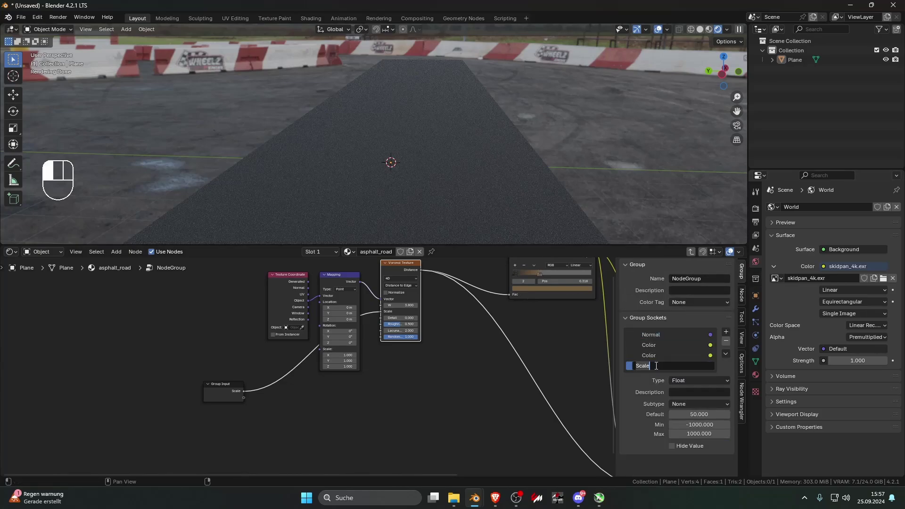
key(shift)
text(P)
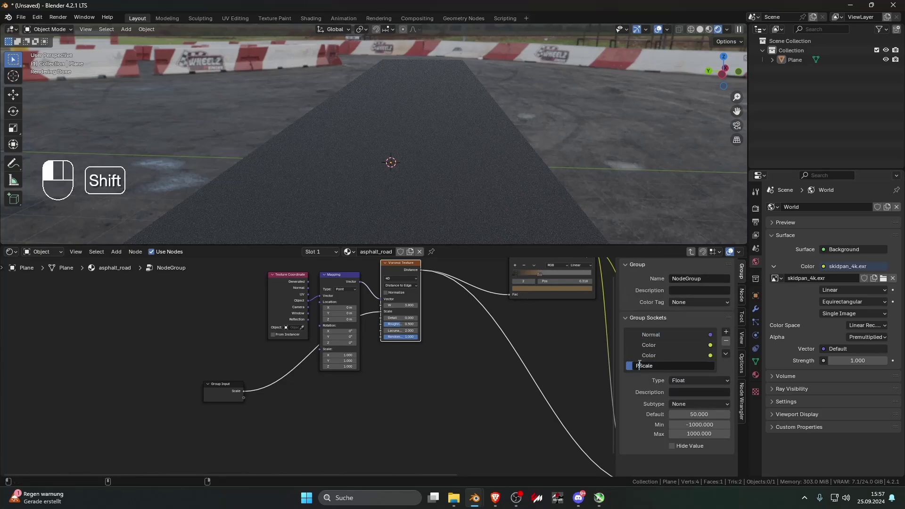
text(ebble)
key(Return)
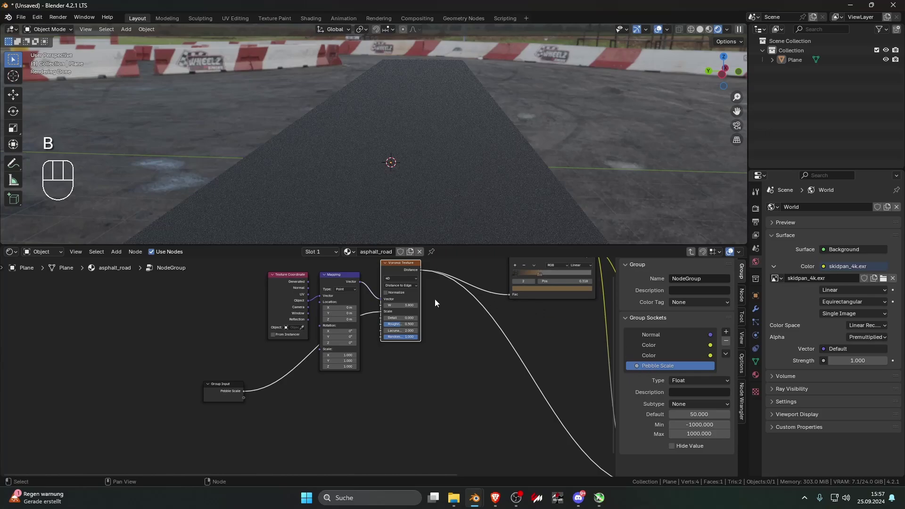
Expose the Voronoi Texture's W on the Group Input node and rename its socket to Pebble Seed
drag(380, 305, 244, 397)
click(646, 376)
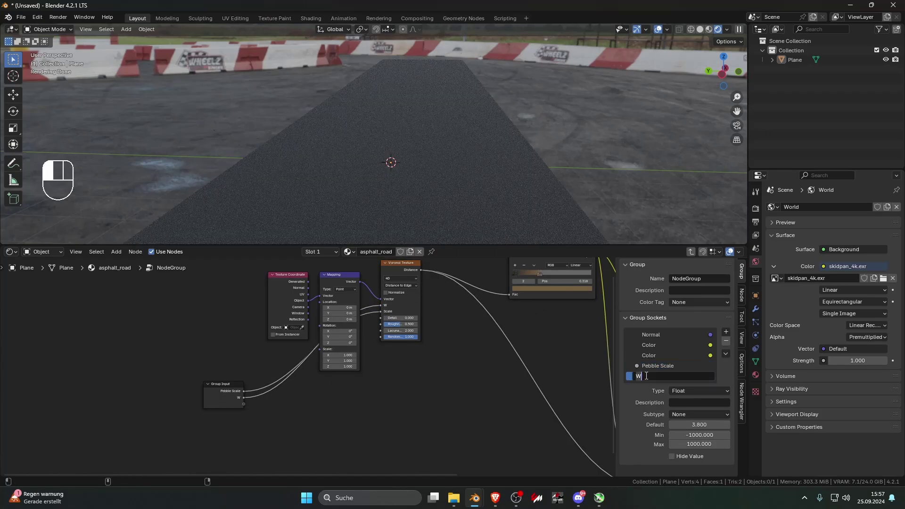
double_click(645, 376)
text(Pebble Seed)
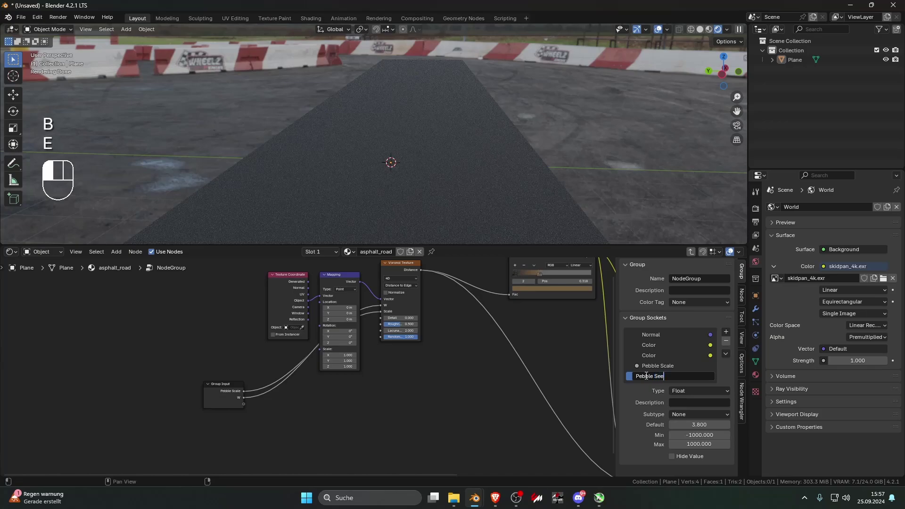
key(Return)
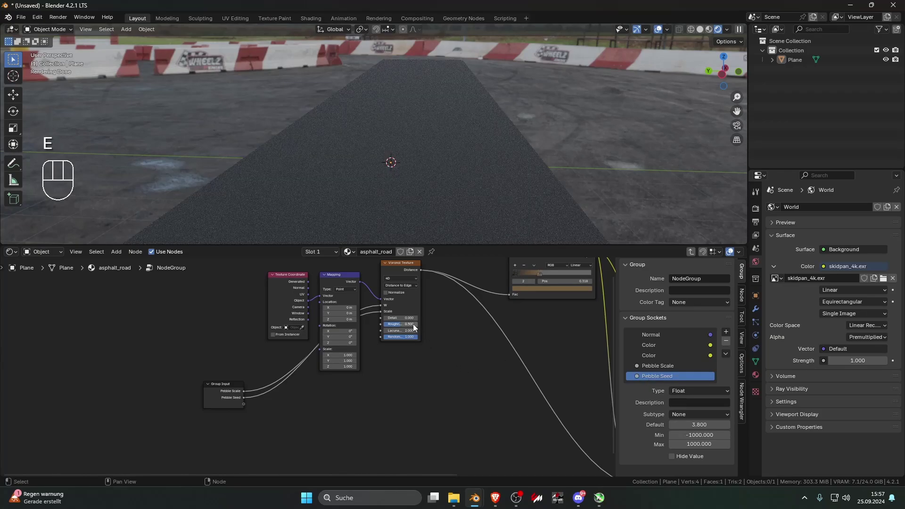
Raise the Voronoi Texture's Detail to 15.000 and check the road surface up close
drag(403, 318, 443, 318)
scroll(415, 216, up, 3)
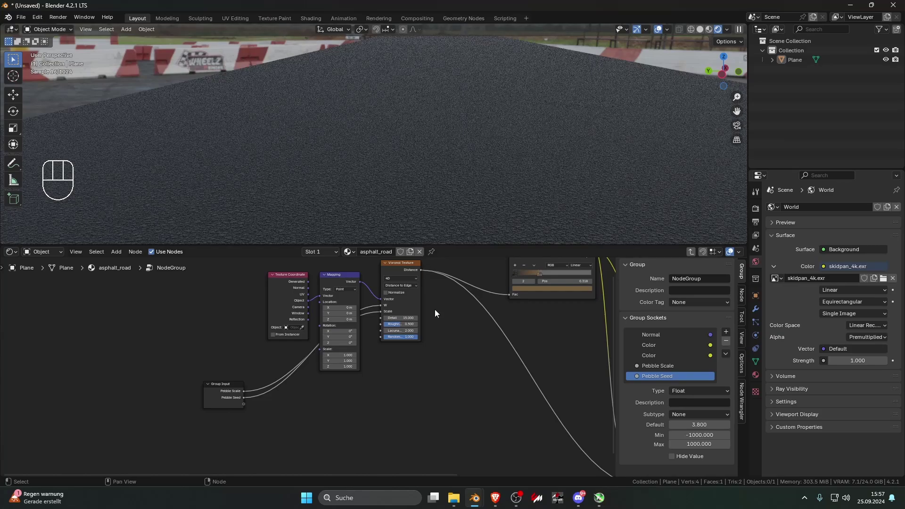
middle_drag(434, 309, 410, 377)
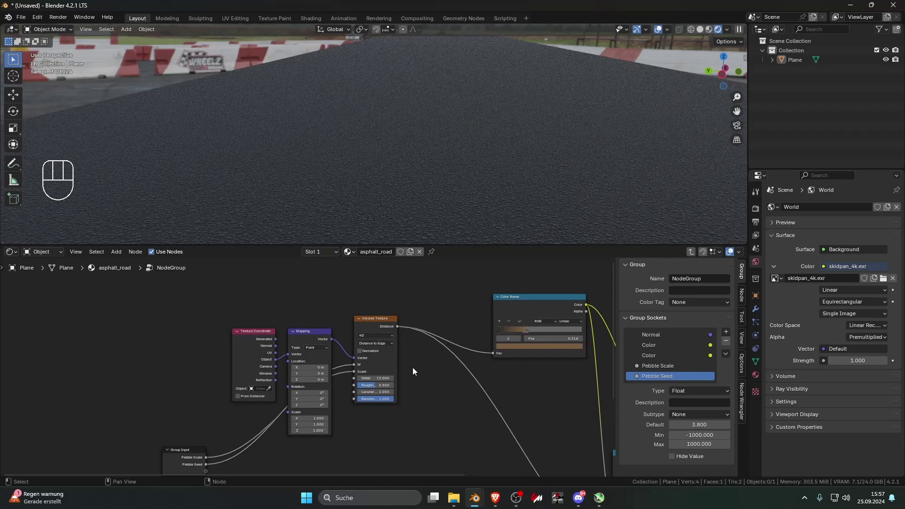
Set the Hue/Saturation/Value node's Saturation and Value to 1 inside the group, and check the road from near and far
scroll(412, 367, down, 7)
middle_drag(520, 367, 330, 359)
scroll(328, 360, up, 9)
click(408, 352)
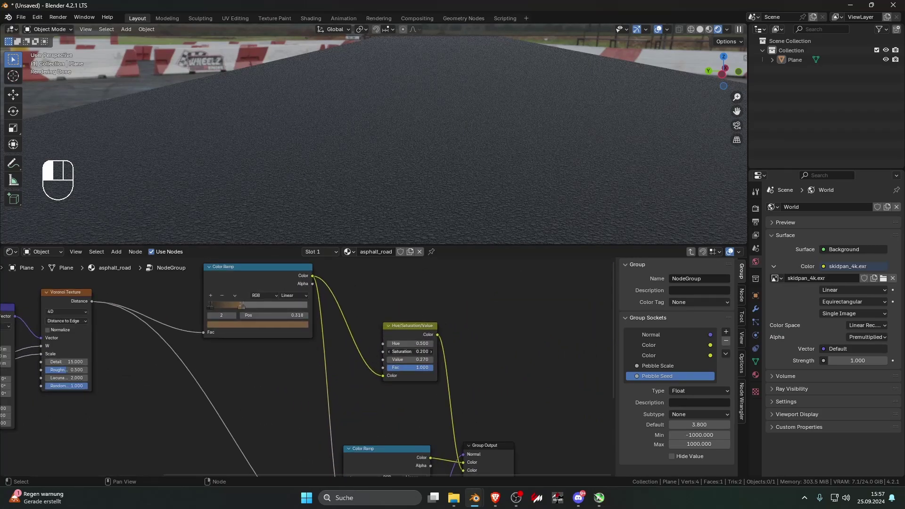
text(1)
key(Return)
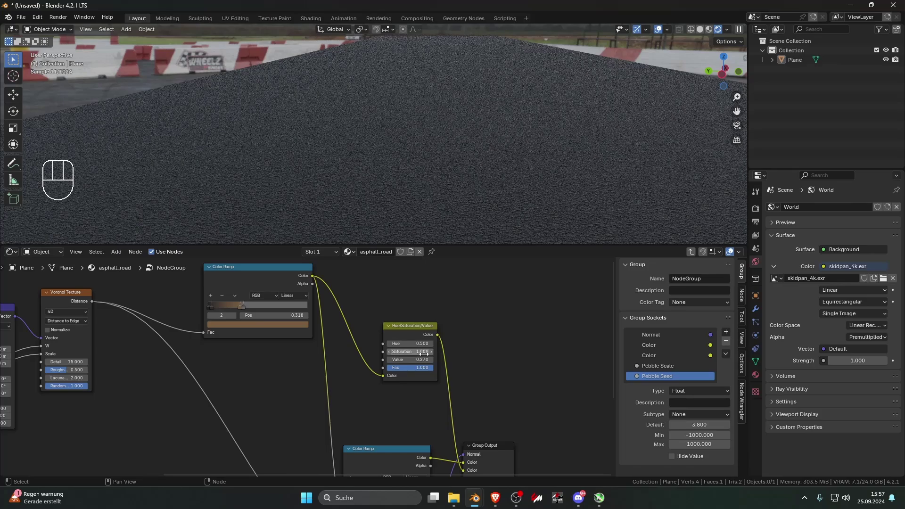
click(422, 359)
text(1)
key(Return)
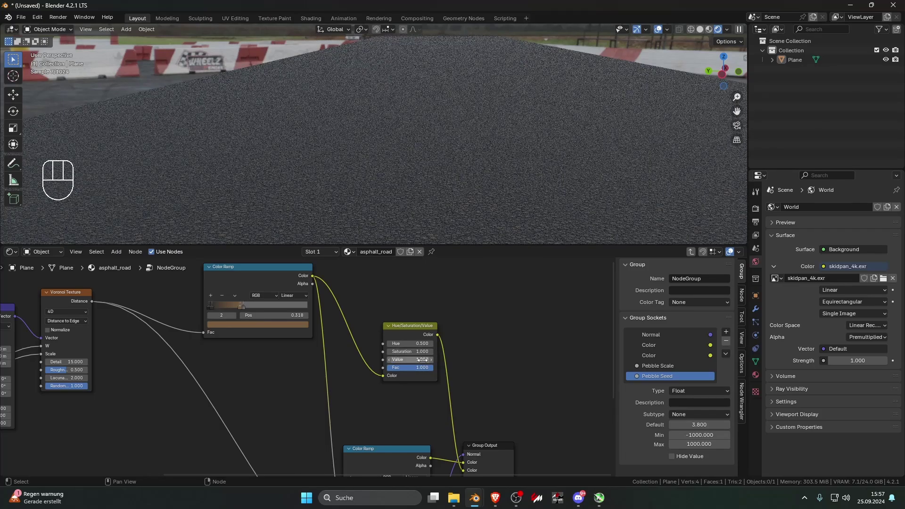
middle_drag(432, 177, 434, 188)
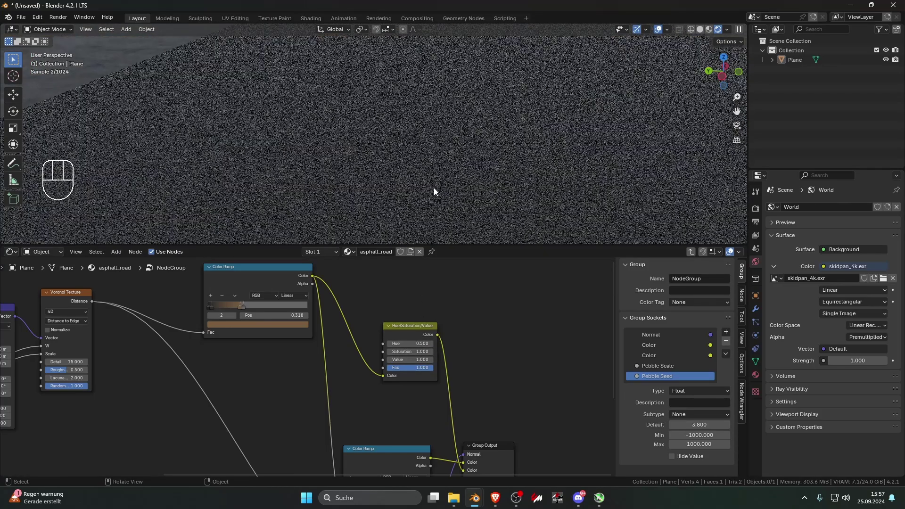
click(240, 308)
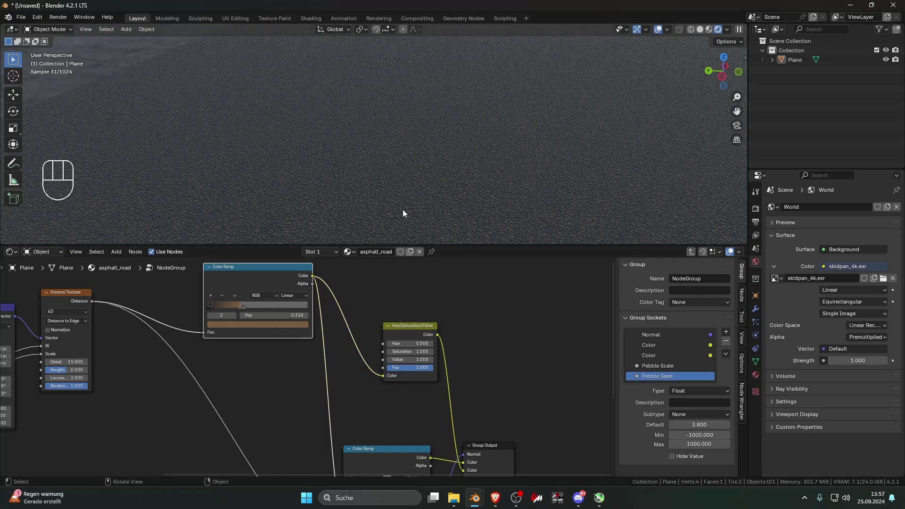
scroll(406, 210, down, 6)
click(593, 165)
scroll(546, 204, up, 3)
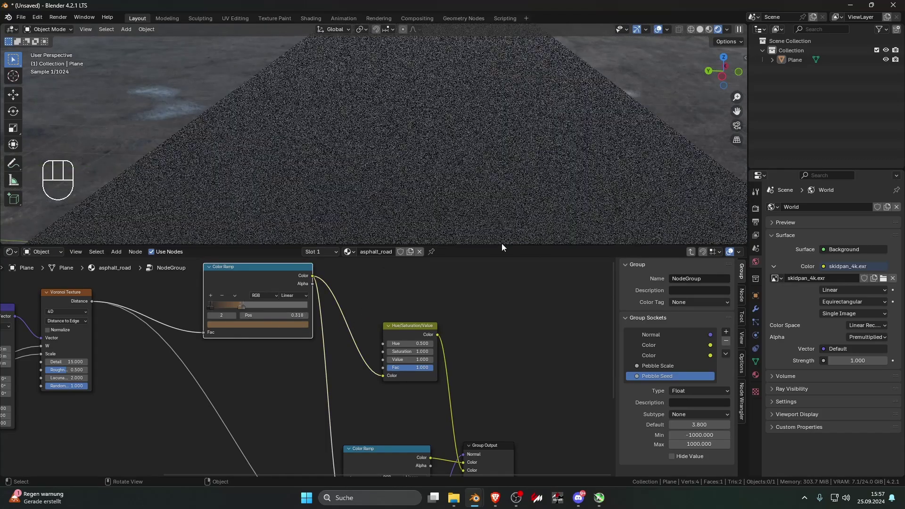
Try the Hue/Saturation/Value node's Value at 0 and set it back to 1
mouse_move(405, 359)
mouse_down()
mouse_move(419, 359)
mouse_move(391, 360)
mouse_up()
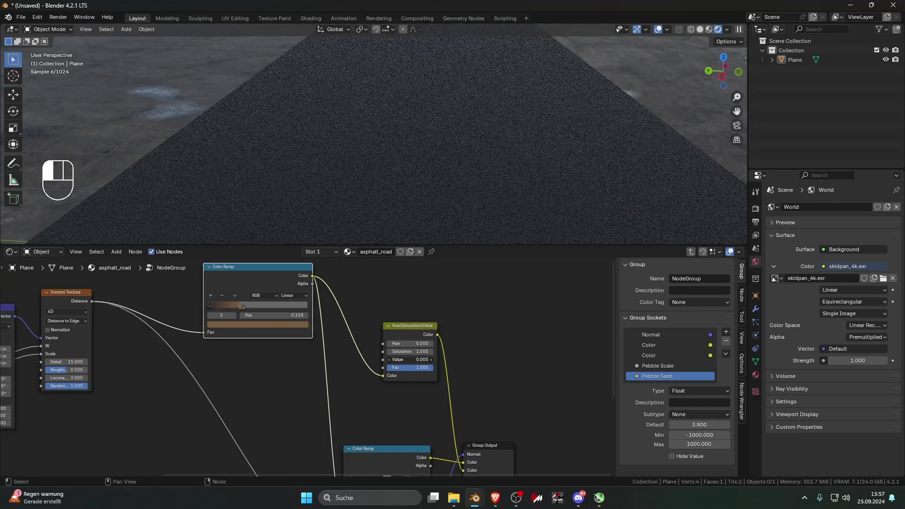
key(Return)
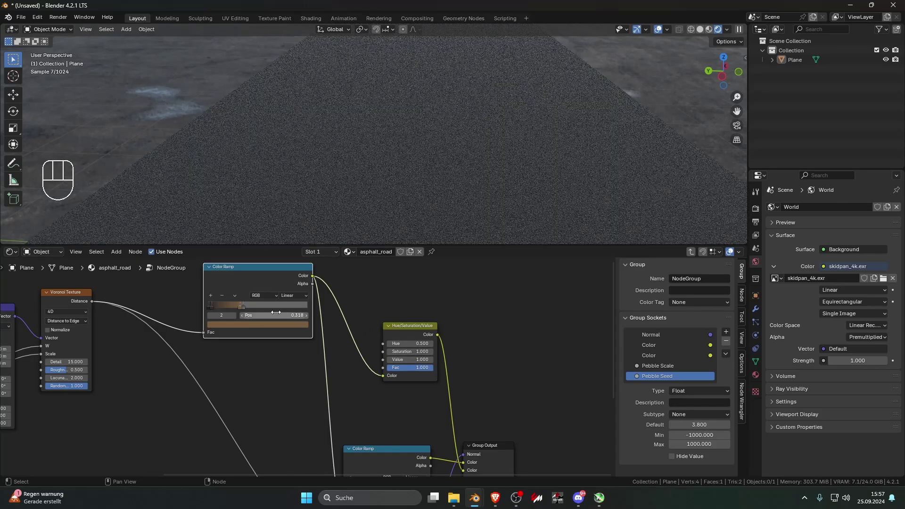
Lighten the color of the Color Ramp's dark stop at position 0.030
scroll(230, 319, up, 3)
middle_drag(230, 318, 304, 334)
click(278, 317)
click(295, 343)
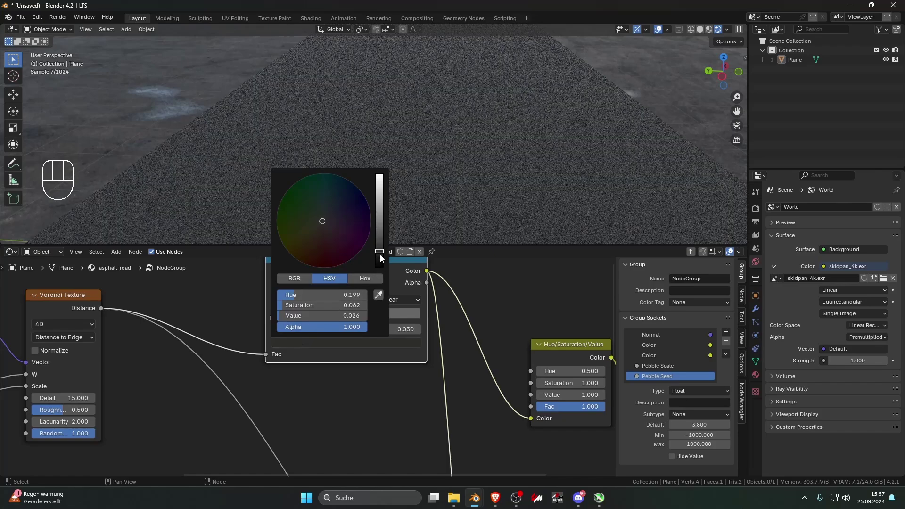
drag(380, 253, 380, 235)
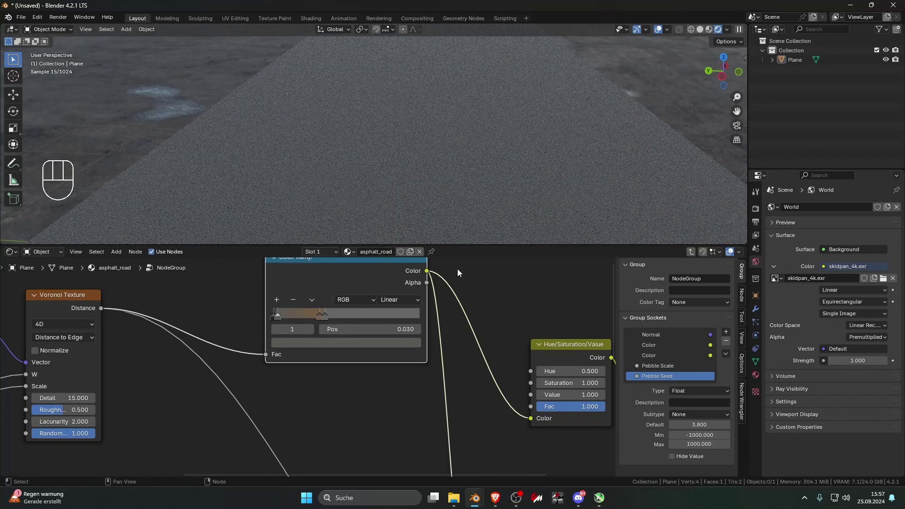
Set the color of the Color Ramp's stop at position 0.354 to white
click(325, 318)
click(326, 317)
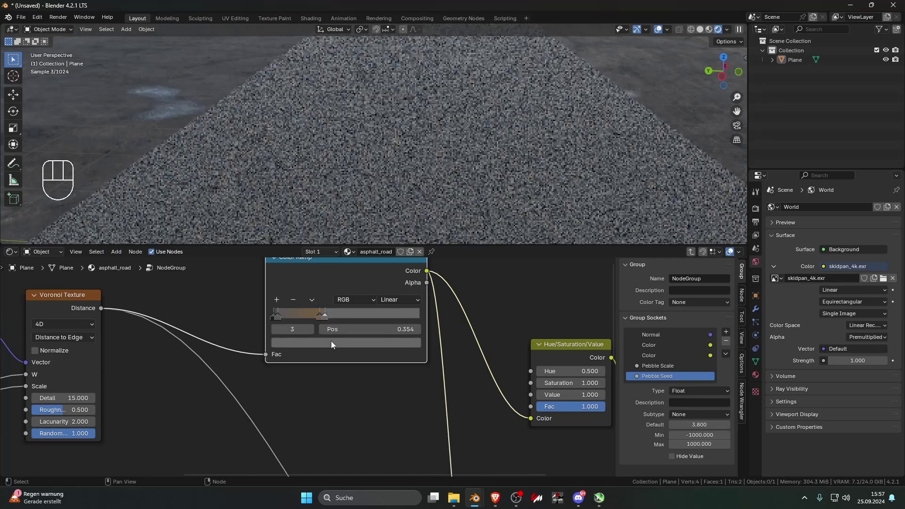
click(331, 342)
drag(379, 231, 380, 174)
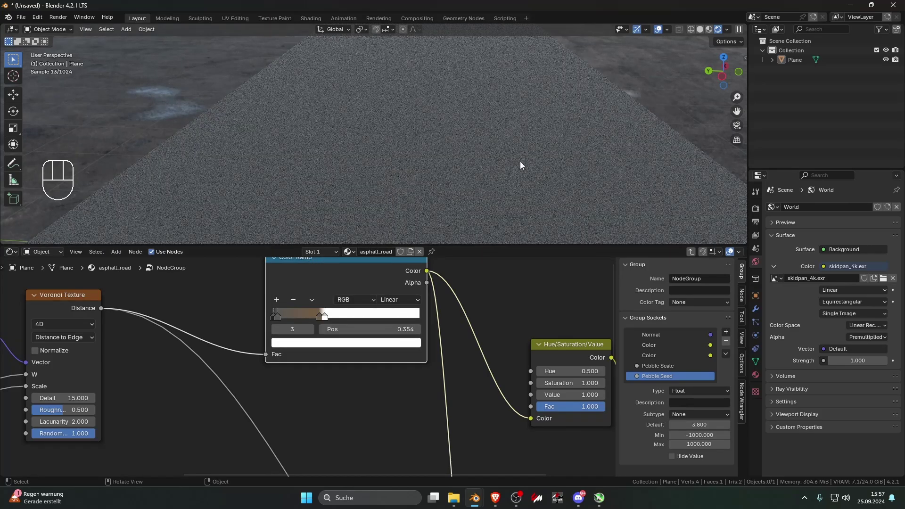
Preview the Color Ramp's output on the road, and move its white and brown stops closer to the dark end, the brown one to 0.139
ctrl+shift+click(377, 278)
scroll(416, 191, up, 4)
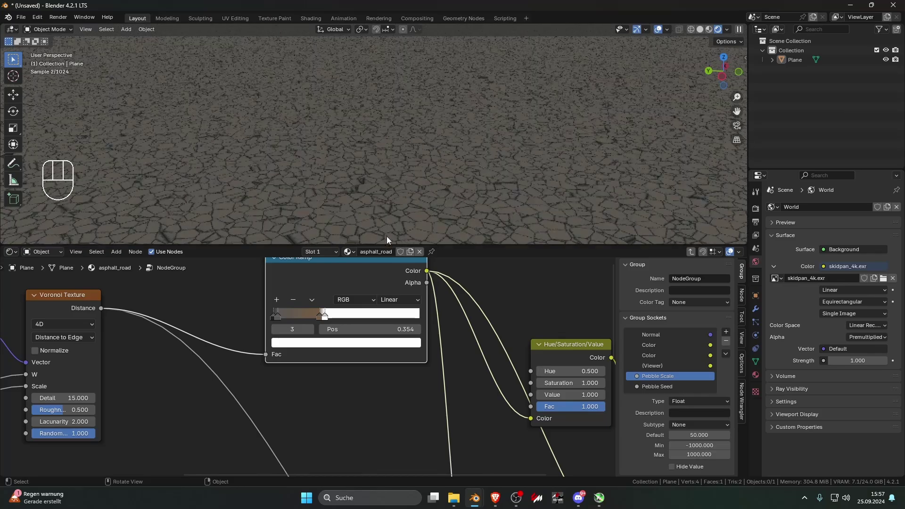
drag(316, 316, 295, 316)
scroll(383, 206, down, 2)
click(285, 318)
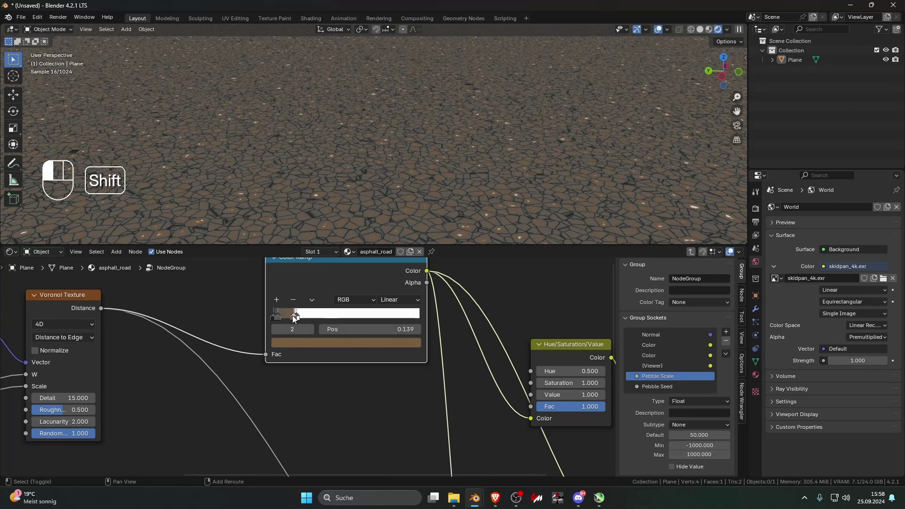
scroll(293, 319, down, 5)
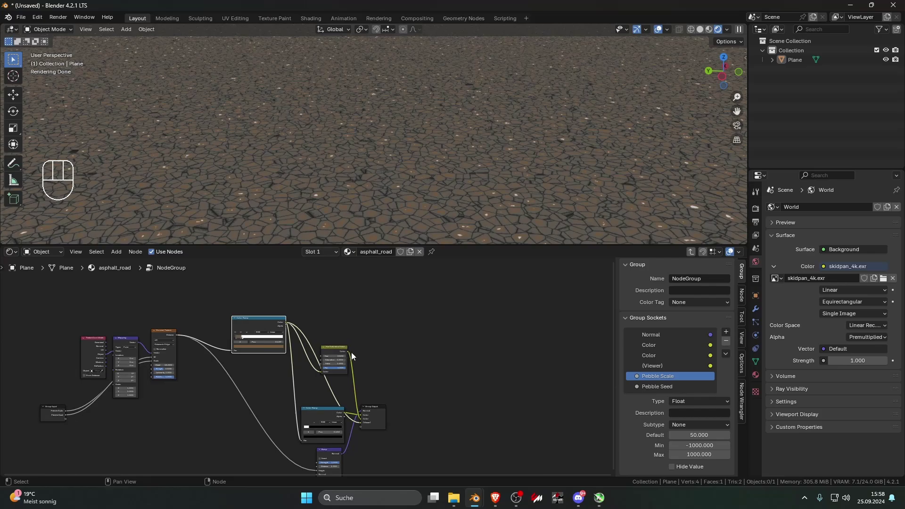
Leave the node group, preview the Principled BSDF on the road again, and check the surface from farther away
key(Tab)
middle_drag(513, 350, 409, 349)
scroll(410, 350, down, 1)
ctrl+shift+click(463, 329)
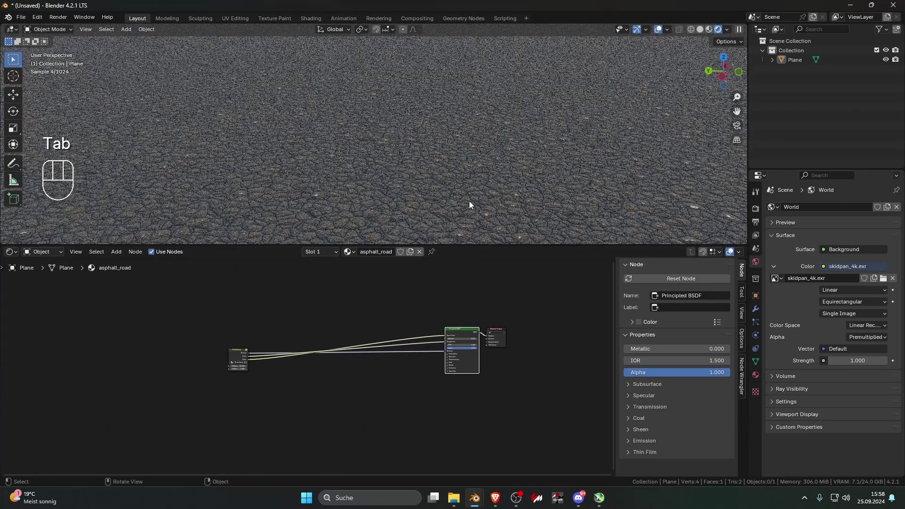
scroll(468, 200, down, 6)
scroll(468, 200, down, 1)
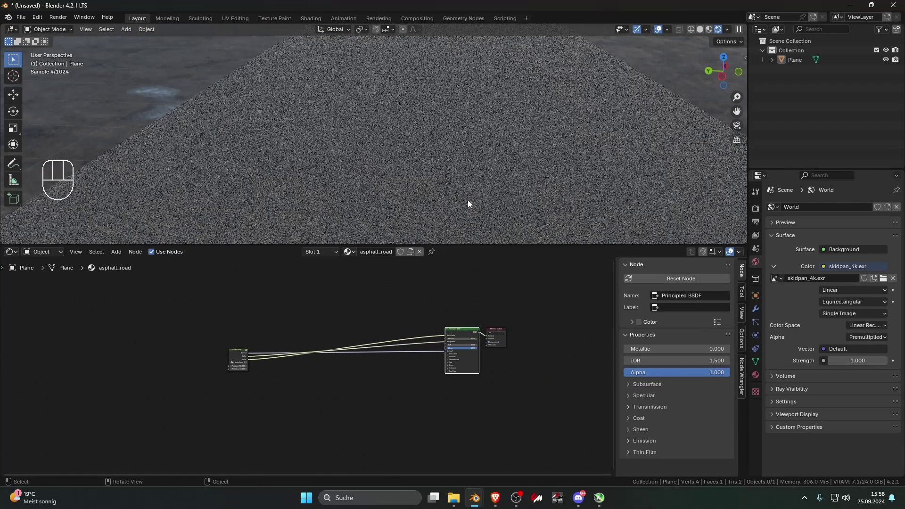
key(Tab)
key(Tab)
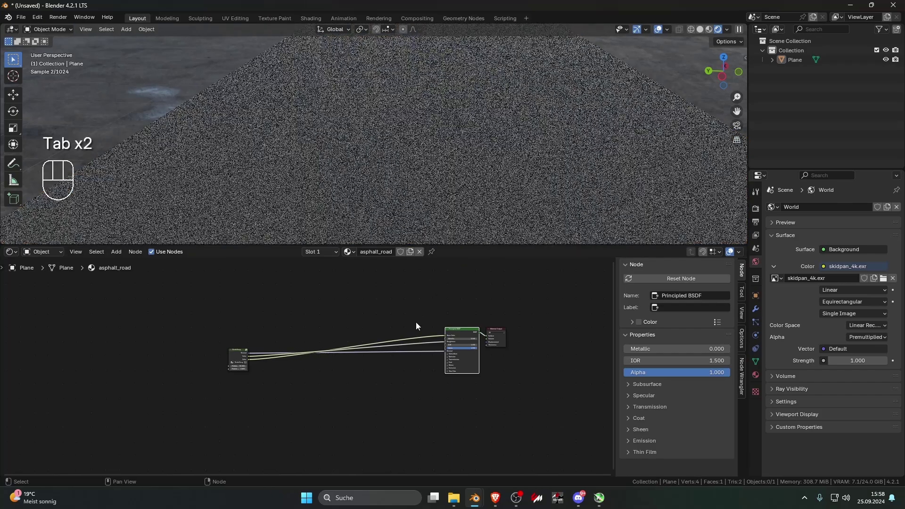
Reopen the node group and expose the Hue/Saturation/Value node's Saturation on the Group Input node
scroll(406, 323, up, 3)
click(146, 338)
click(175, 335)
key(Tab)
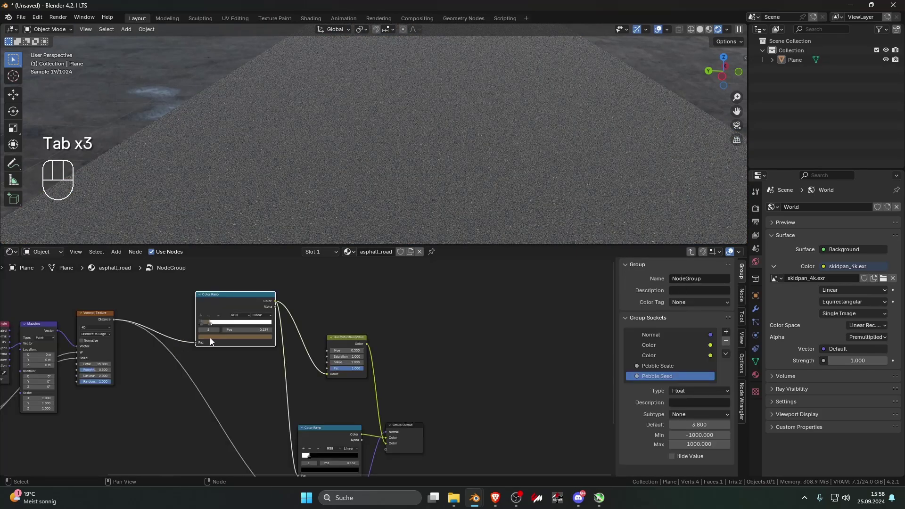
middle_drag(249, 354, 464, 309)
mouse_move(400, 316)
middle_down()
mouse_move(457, 325)
mouse_move(430, 324)
mouse_move(411, 304)
middle_up()
middle_drag(522, 276, 521, 297)
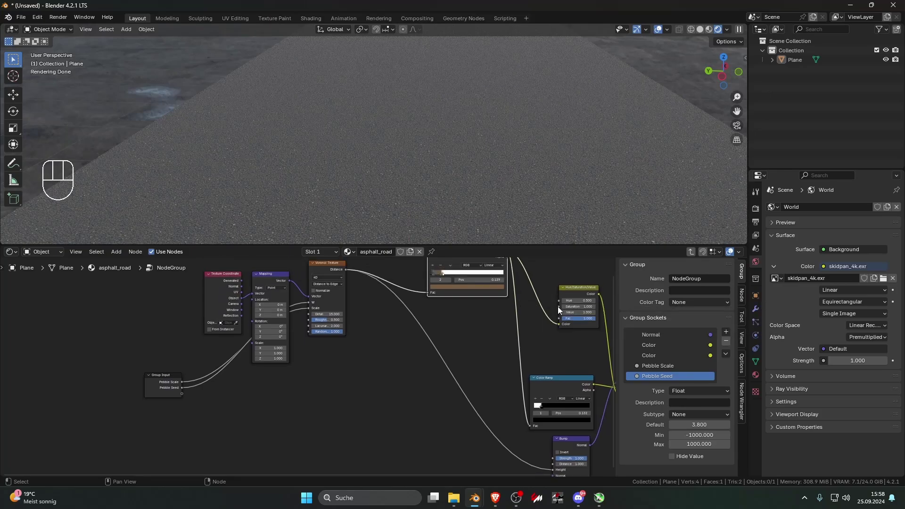
drag(559, 307, 183, 397)
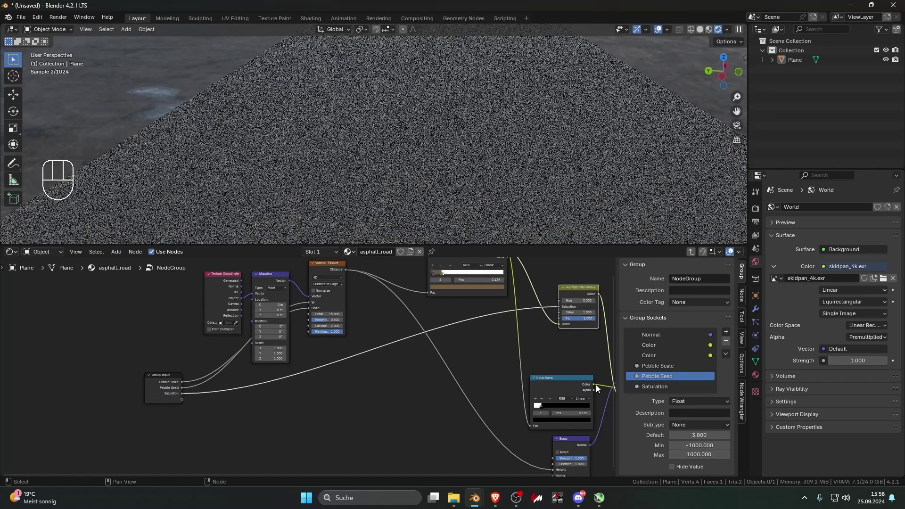
double_click(652, 386)
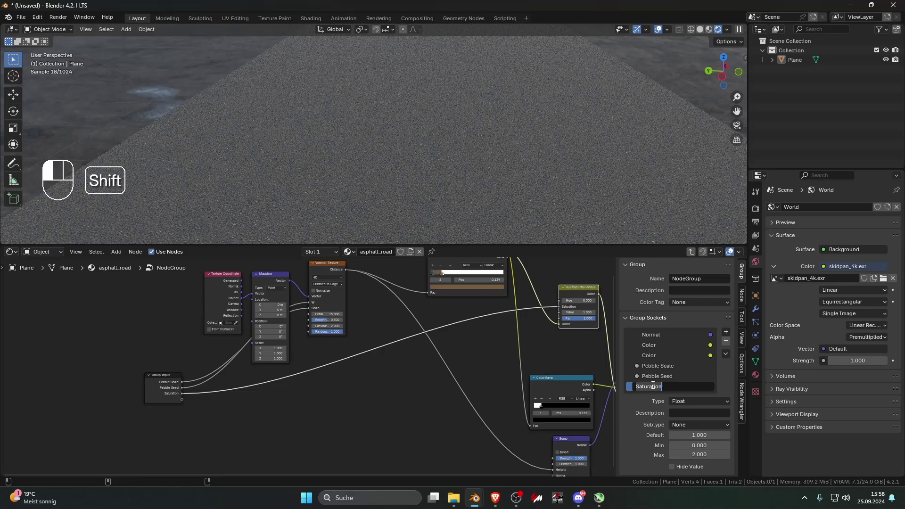
click(597, 355)
Expose the Hue/Saturation/Value node's Value on the Group Input node and rename its socket to Brightness
drag(558, 313, 190, 403)
double_click(655, 397)
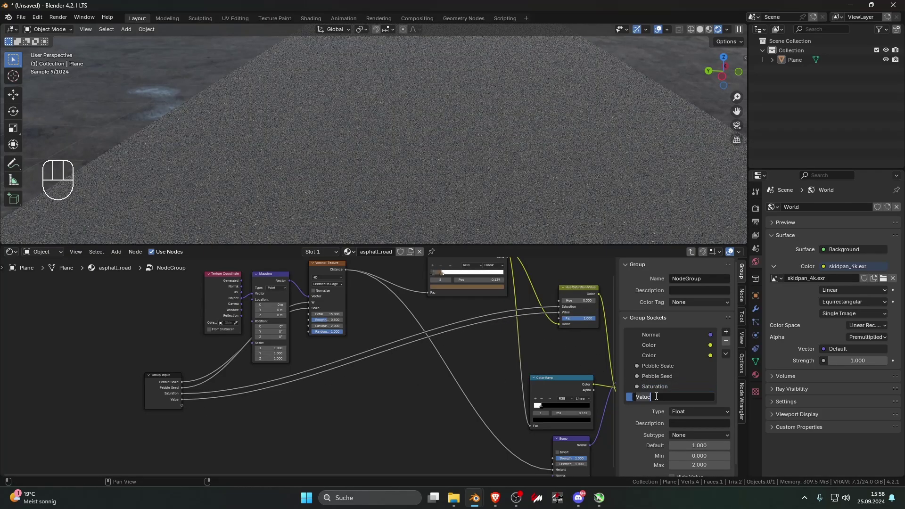
text(Brightness)
key(Return)
Expose the Hue/Saturation/Value node's Hue on the Group Input node and place its socket above Brightness
drag(559, 301, 186, 406)
double_click(647, 405)
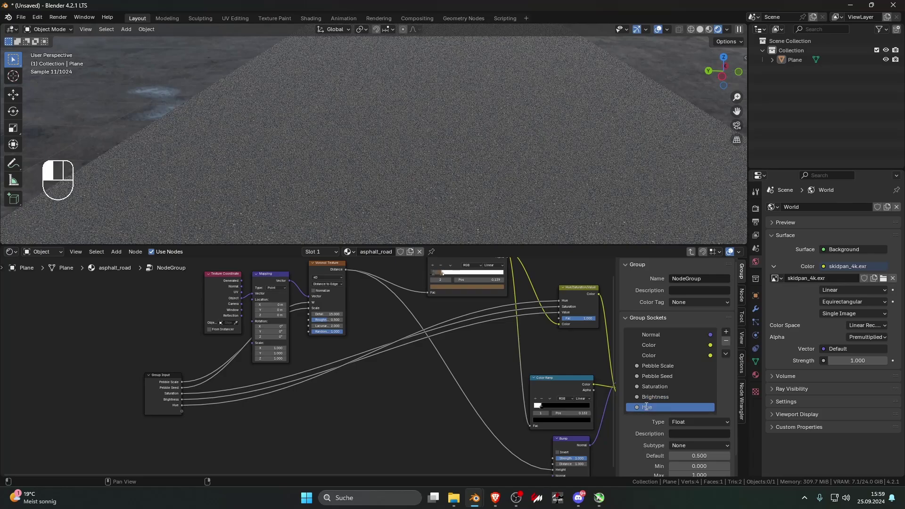
key(Return)
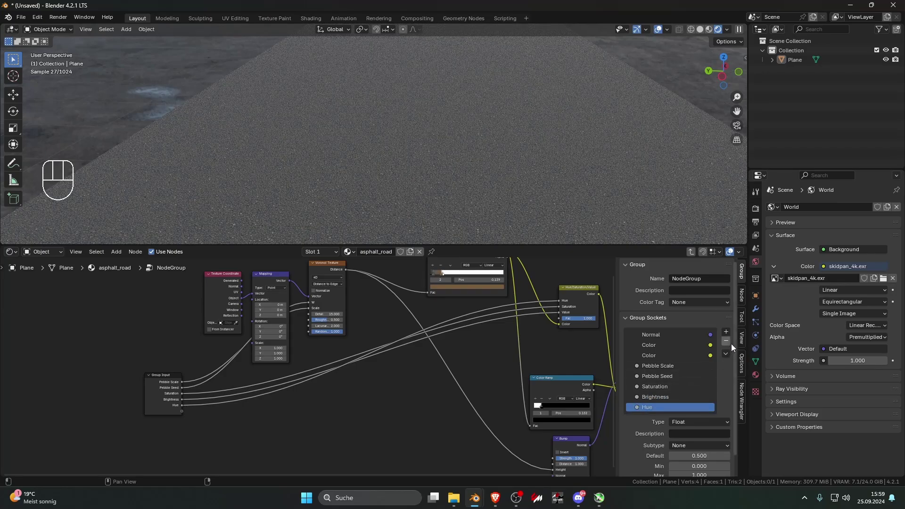
drag(658, 393, 652, 390)
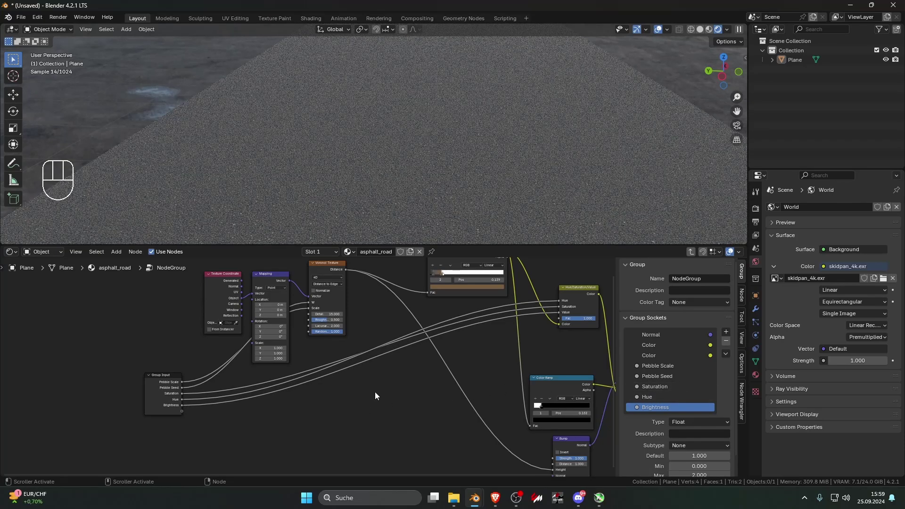
Leave the node group and widen the NodeGroup node so its input names are fully readable
key(Tab)
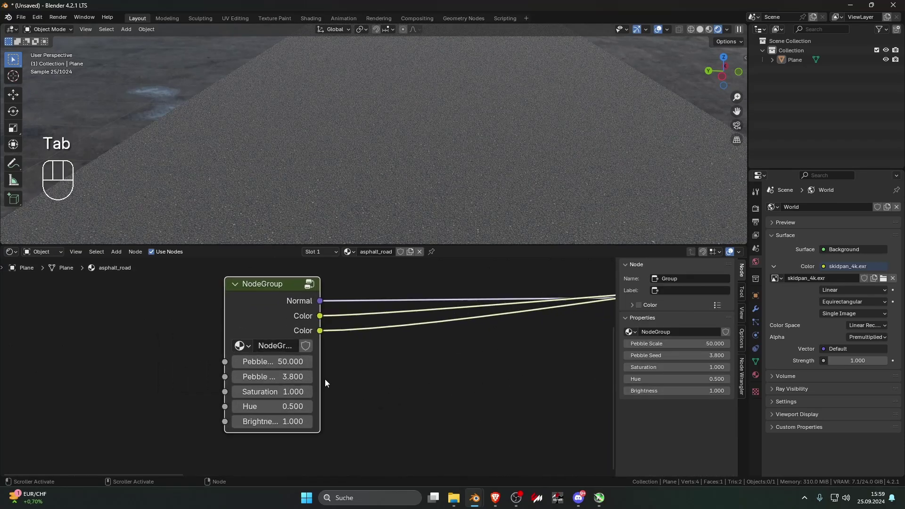
click(258, 364)
click(227, 343)
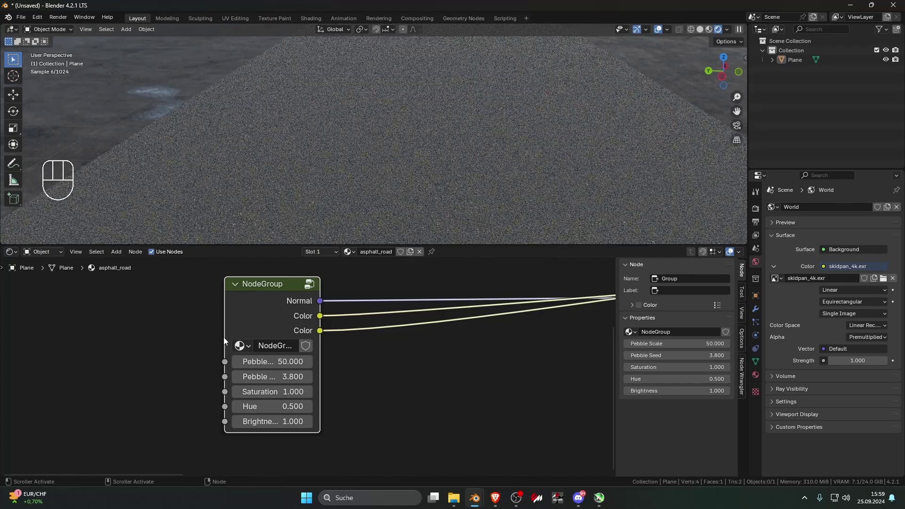
drag(225, 337, 144, 341)
Test the NodeGroup's Pebble Scale at 74.400, 1 and 24.500, and return it to 50
drag(196, 361, 282, 361)
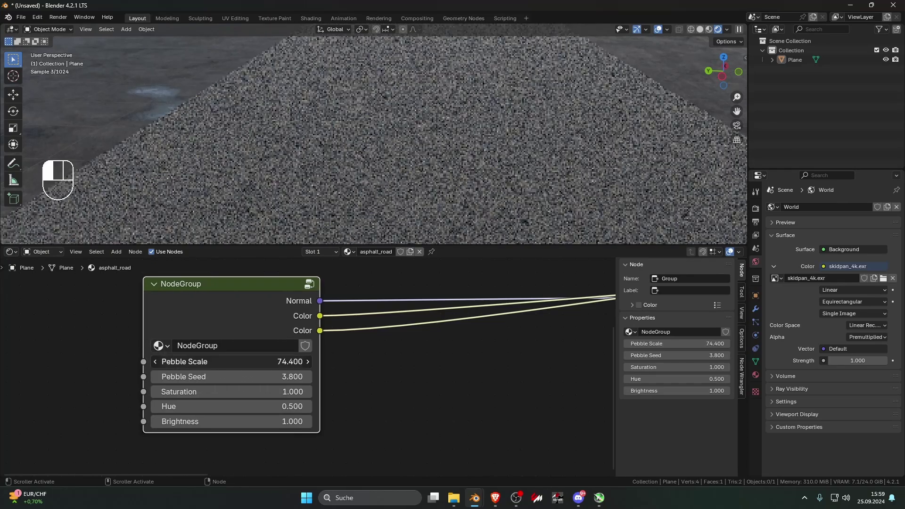
click(198, 361)
text(1)
key(Return)
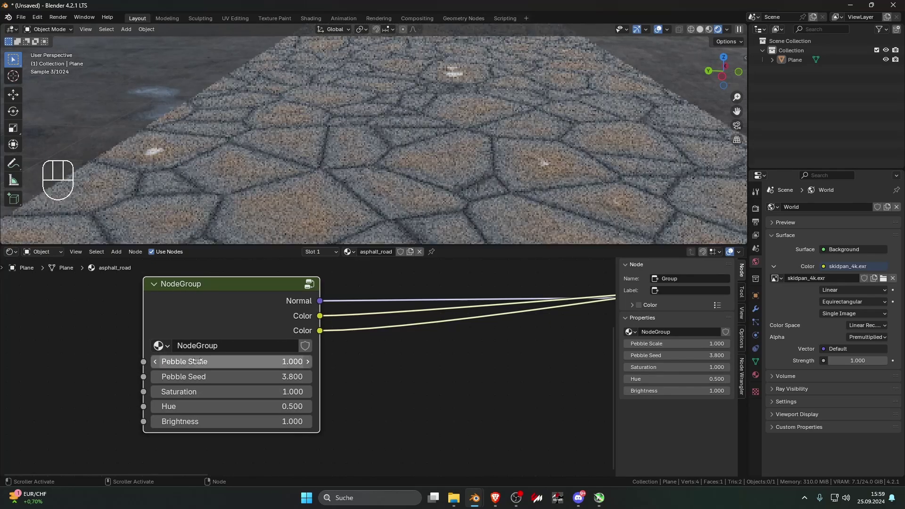
drag(210, 361, 320, 361)
click(882, 393)
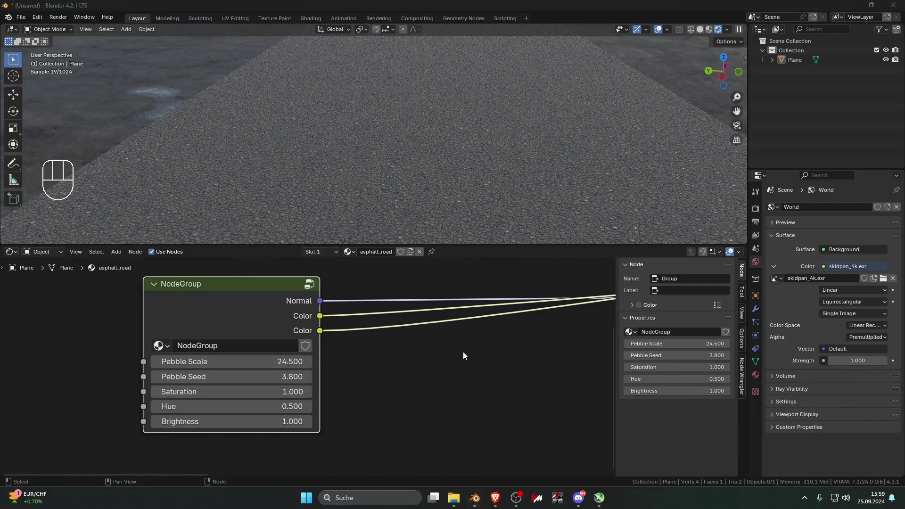
click(235, 362)
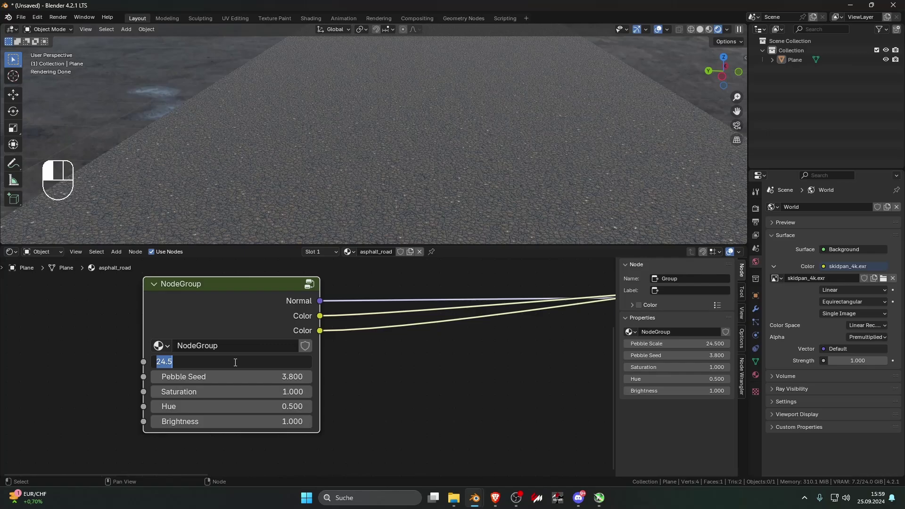
text(50)
key(Return)
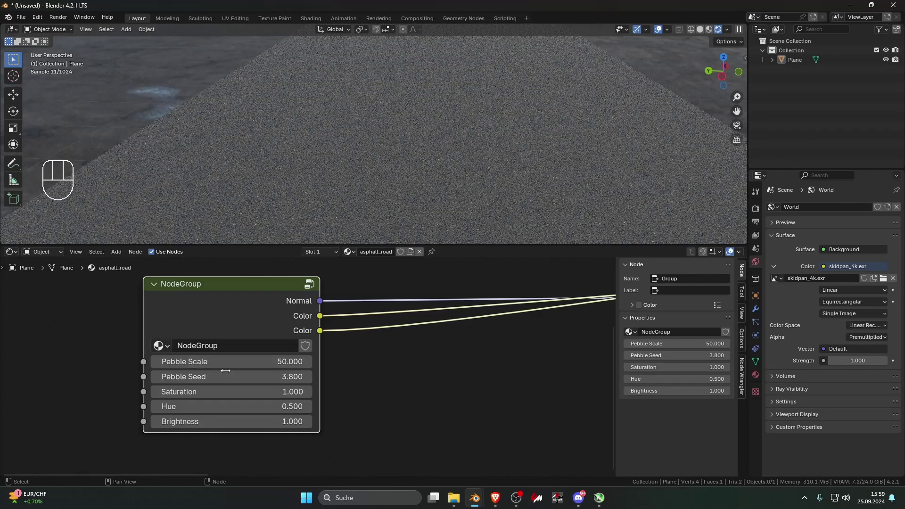
Set the NodeGroup's Pebble Seed to 182.600 and Brightness to 0.100, testing Saturation at 0 and returning it to 1, and check the road
mouse_move(210, 377)
mouse_down()
mouse_move(311, 376)
mouse_move(212, 391)
mouse_up()
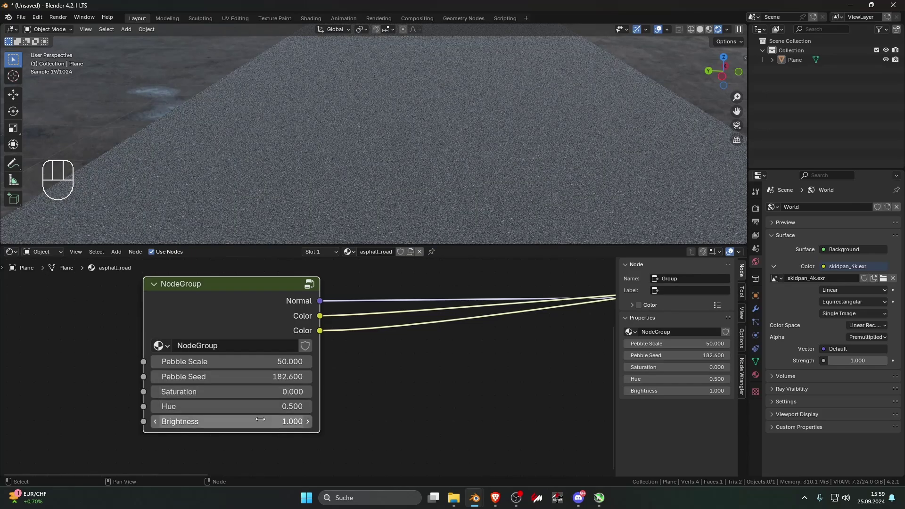
drag(257, 422, 211, 421)
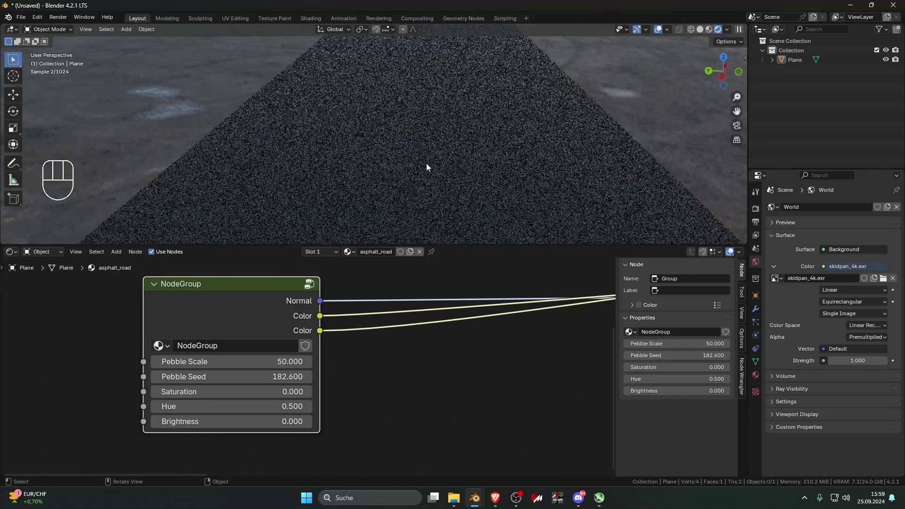
drag(224, 391, 271, 391)
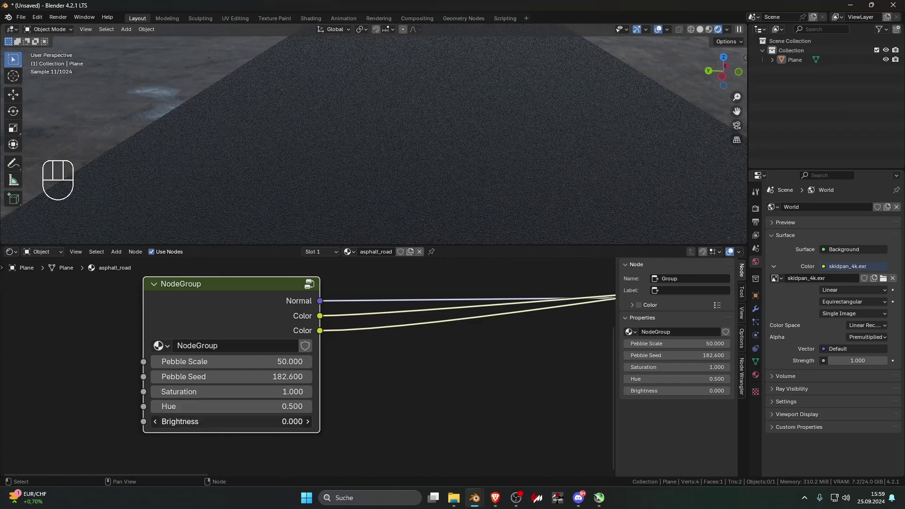
click(239, 421)
key(Return)
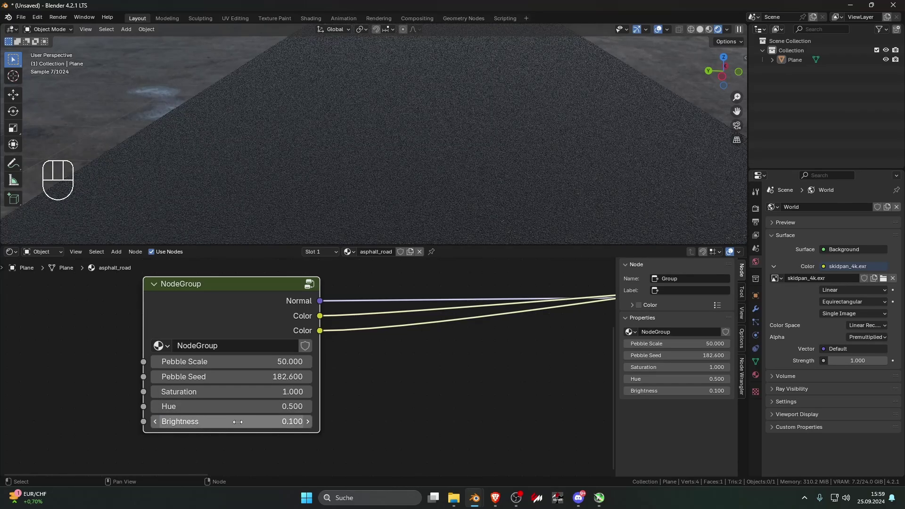
scroll(413, 171, down, 5)
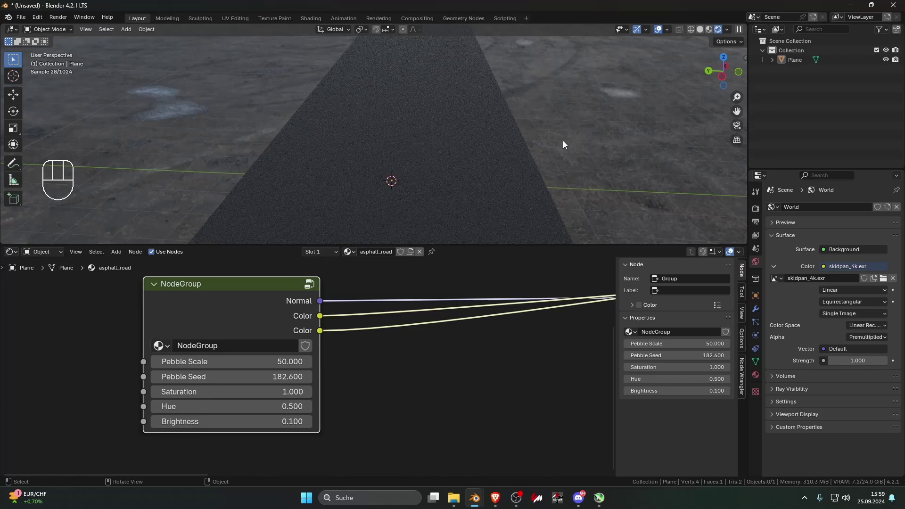
middle_drag(551, 151, 436, 203)
Save the file as asphalt_road2.blend in the tutorial folder
key(ctrl+s)
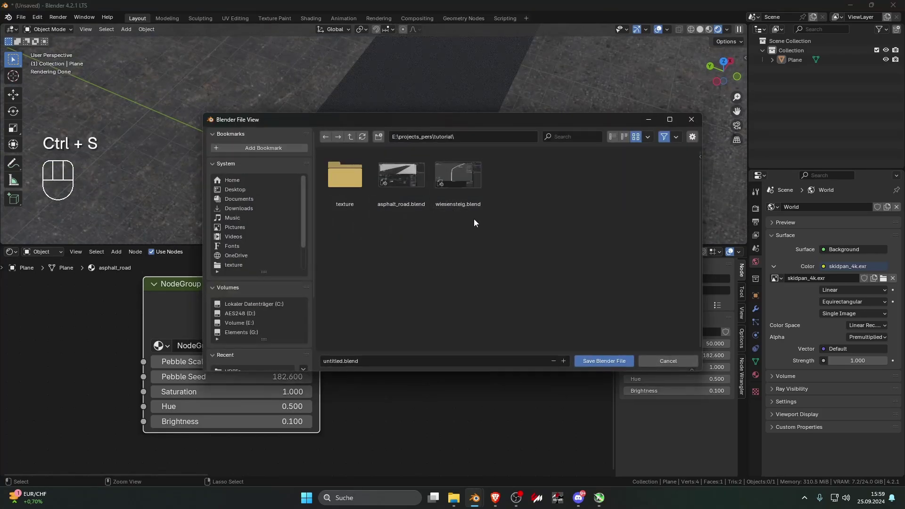
key(Escape)
key(ctrl+s)
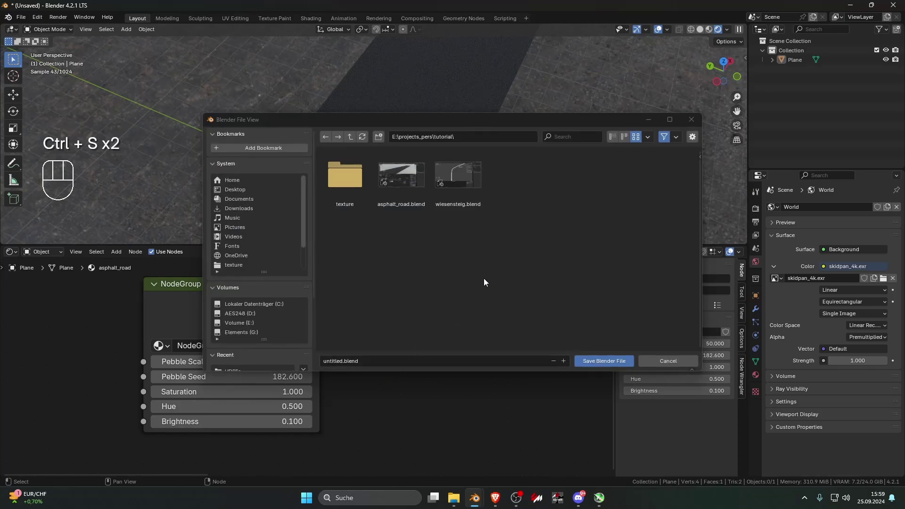
click(403, 189)
click(357, 361)
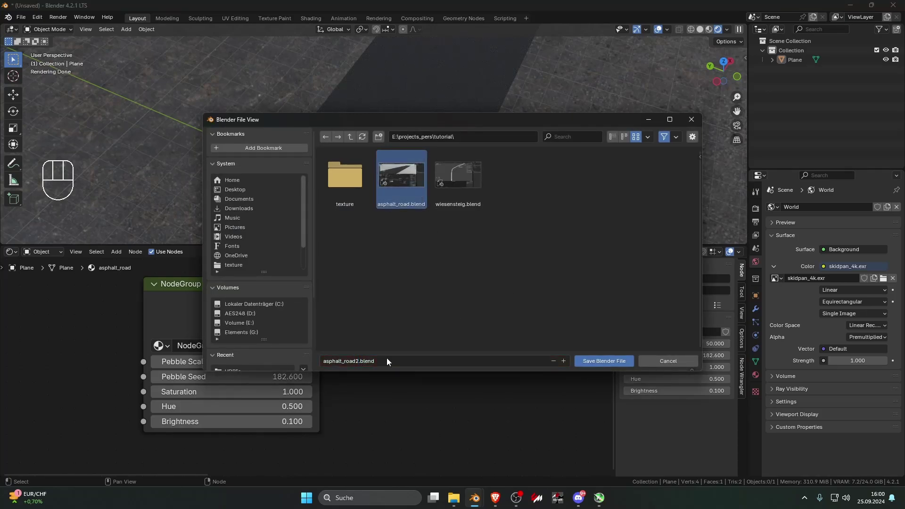
text(2)
key(Return)
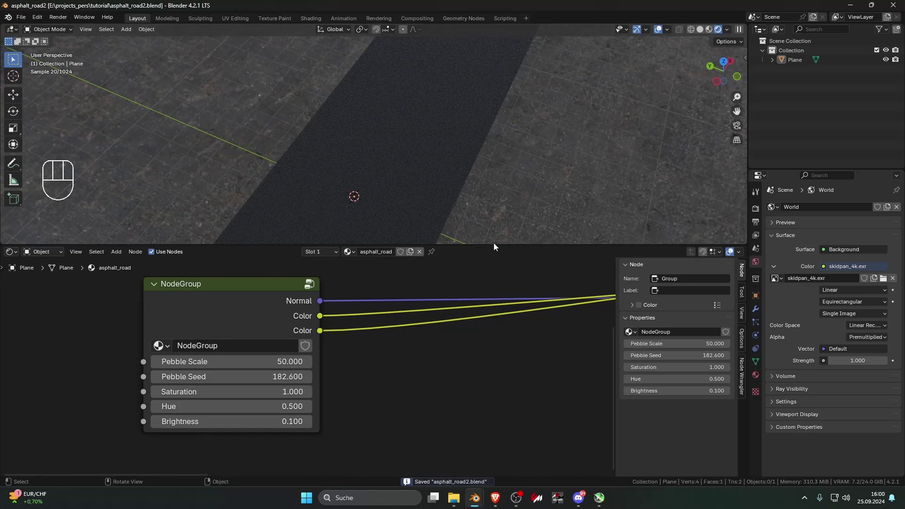
middle_drag(491, 224, 424, 170)
scroll(409, 201, up, 4)
key(ctrl+s)
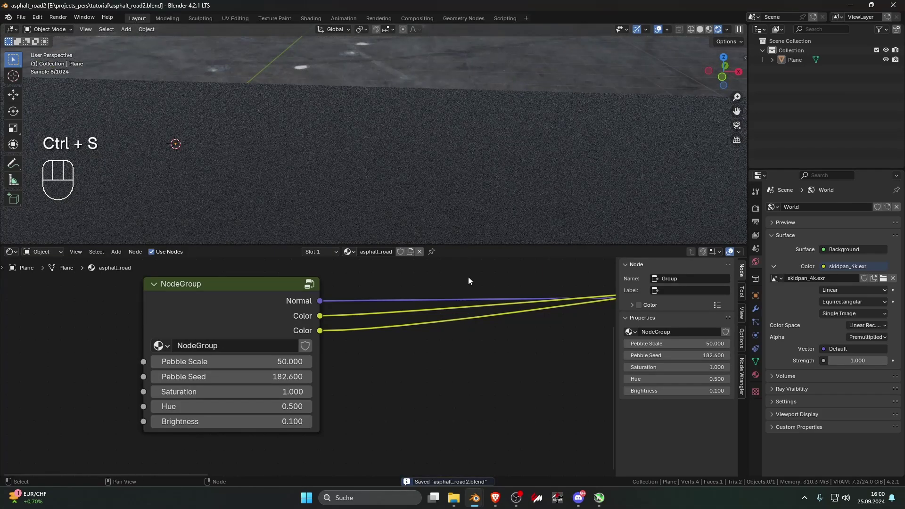
Compare the asphalt road in Material Preview and Rendered shading, close up and from a distance, and look at it from the top view
scroll(449, 352, down, 10)
middle_drag(439, 355, 258, 363)
scroll(339, 358, down, 5)
scroll(363, 354, up, 1)
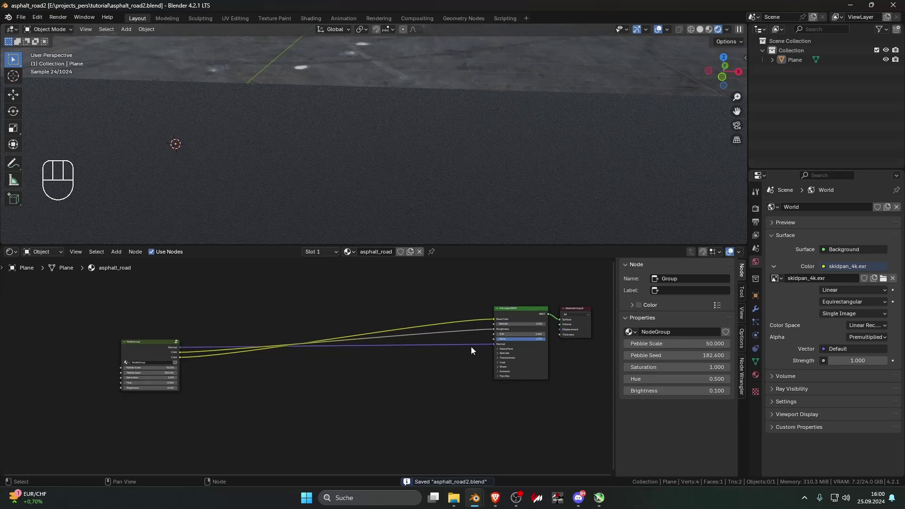
scroll(431, 204, down, 5)
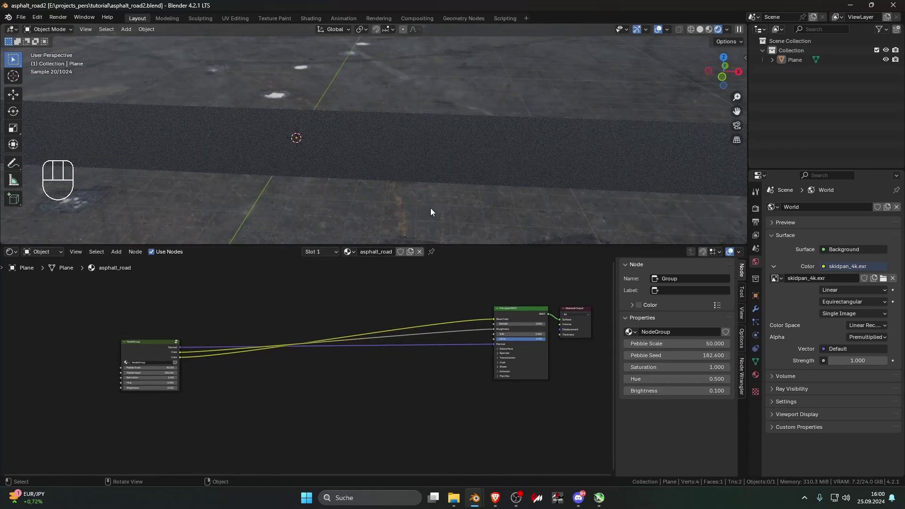
scroll(398, 180, up, 4)
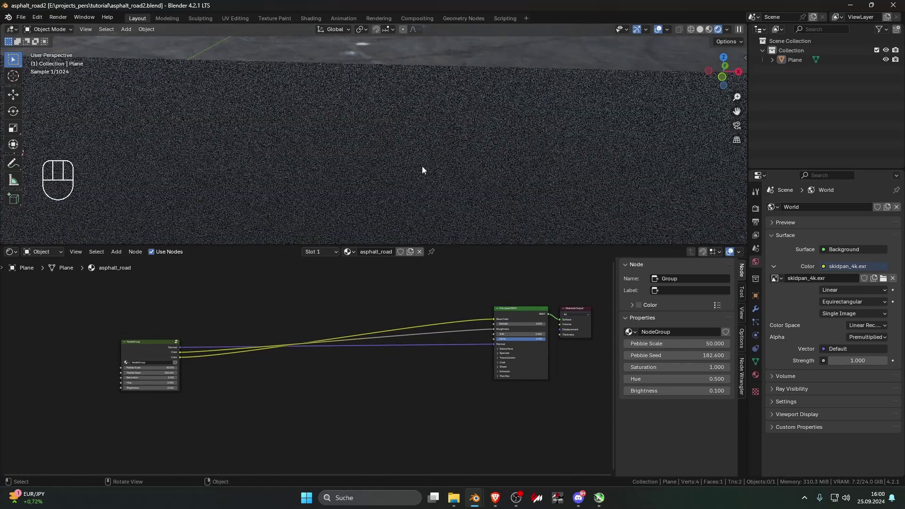
click(709, 29)
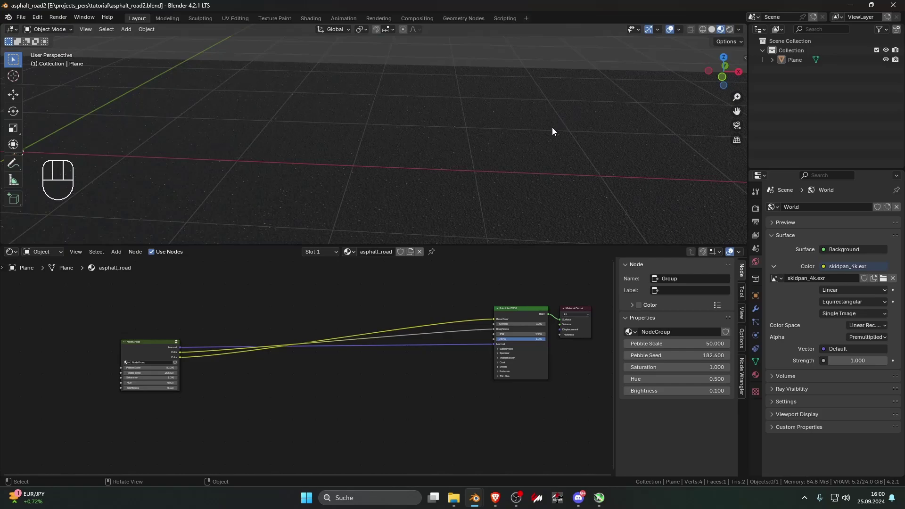
mouse_move(541, 162)
middle_down()
mouse_move(539, 176)
mouse_move(607, 113)
mouse_move(633, 120)
mouse_move(615, 140)
mouse_move(521, 145)
mouse_move(431, 116)
mouse_move(460, 100)
mouse_move(513, 117)
mouse_move(465, 168)
middle_up()
click(728, 30)
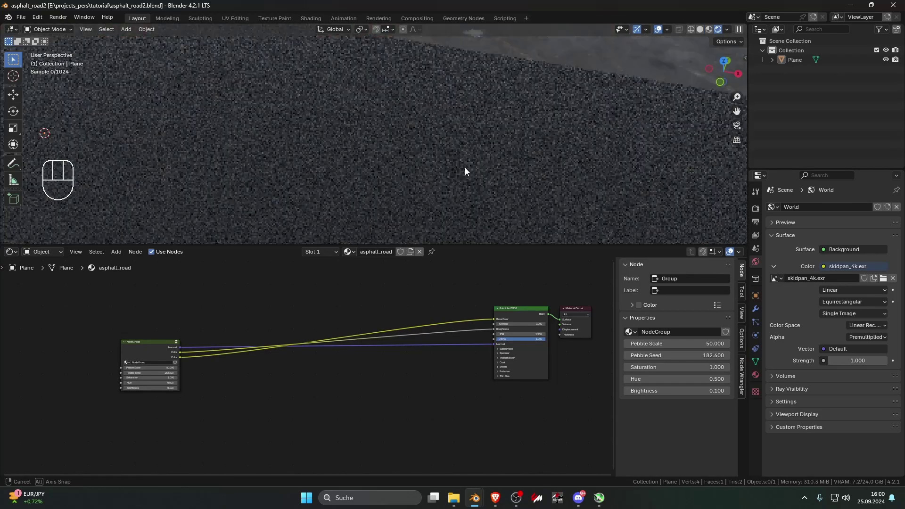
scroll(505, 163, down, 8)
click(457, 160)
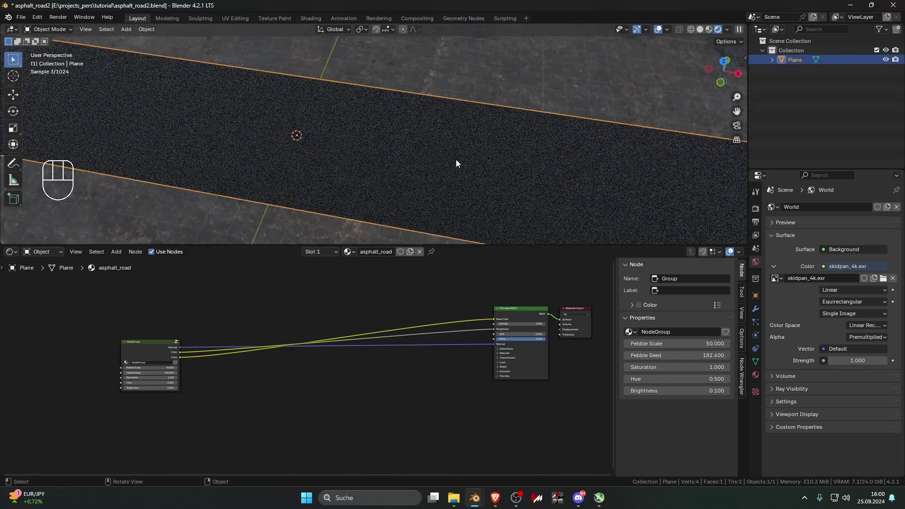
key(KP_7)
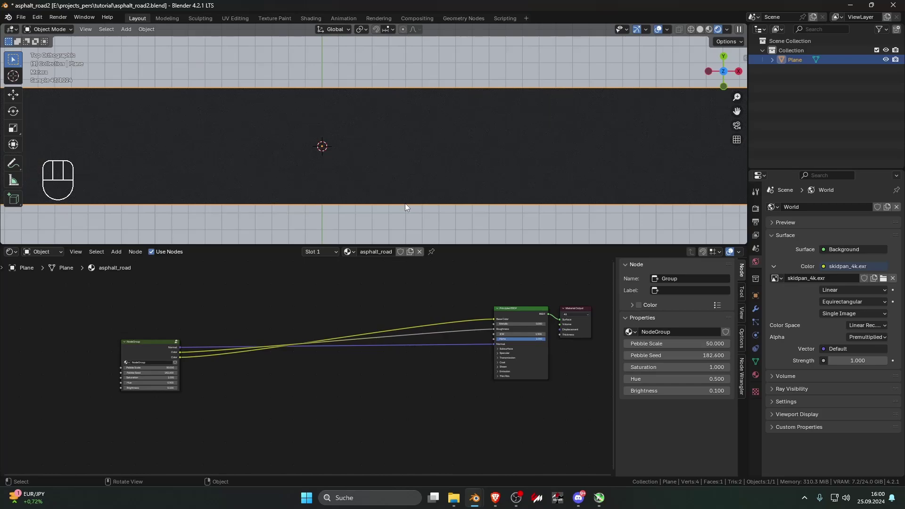
Set the NodeGroup's Brightness to 1 and check the road's surface from above
middle_drag(211, 387, 325, 376)
scroll(326, 376, up, 6)
middle_drag(250, 376, 319, 370)
scroll(320, 370, up, 5)
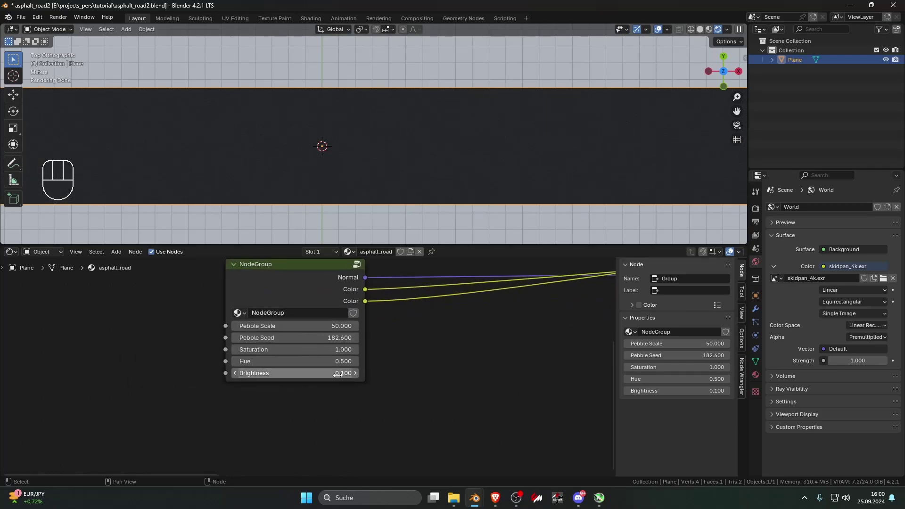
click(320, 370)
text(1)
key(Return)
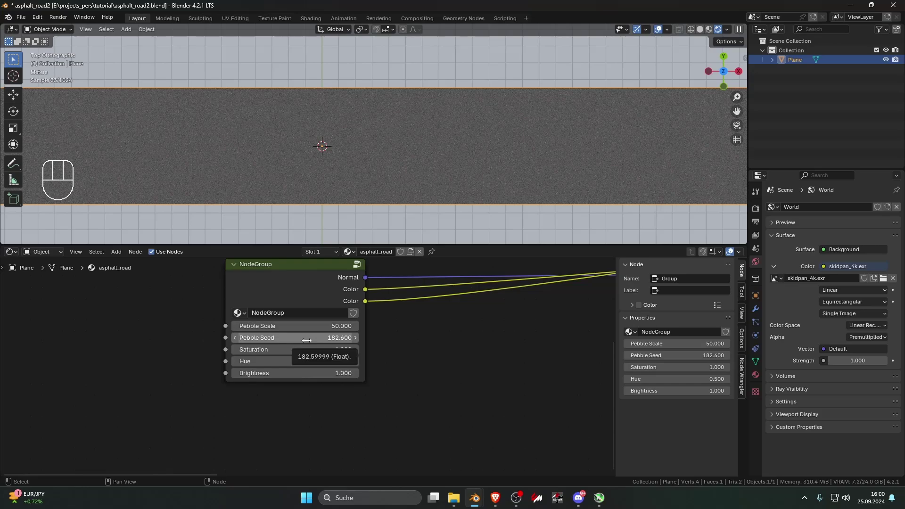
scroll(405, 205, up, 5)
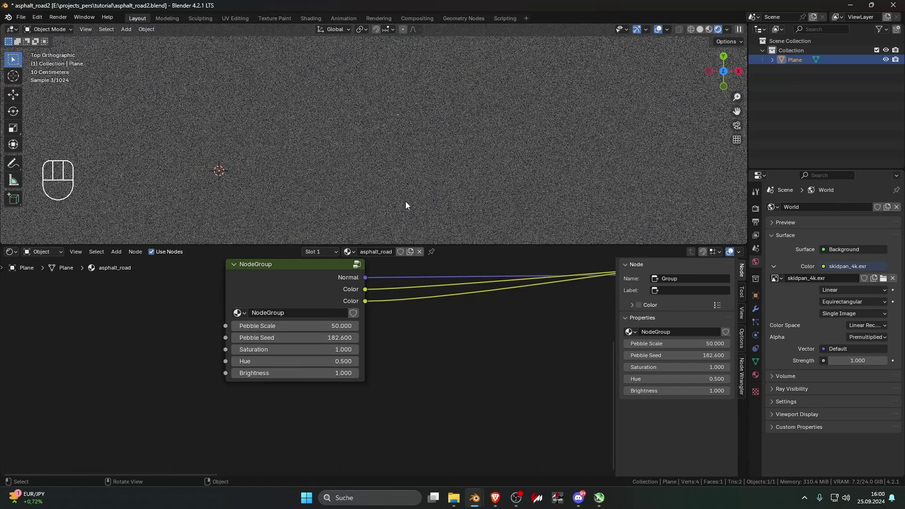
scroll(405, 202, down, 5)
Switch to Google Maps Street View to examine the real asphalt's color on the L1200 road, and return to Blender
key(alt+Tab)
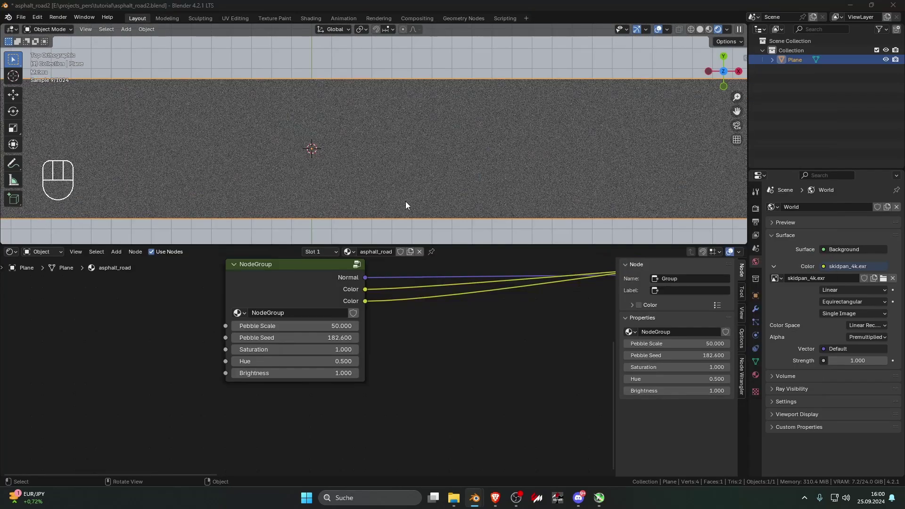
key(alt+Tab)
key(alt+Tab)
key(alt+Tab)
drag(424, 250, 427, 209)
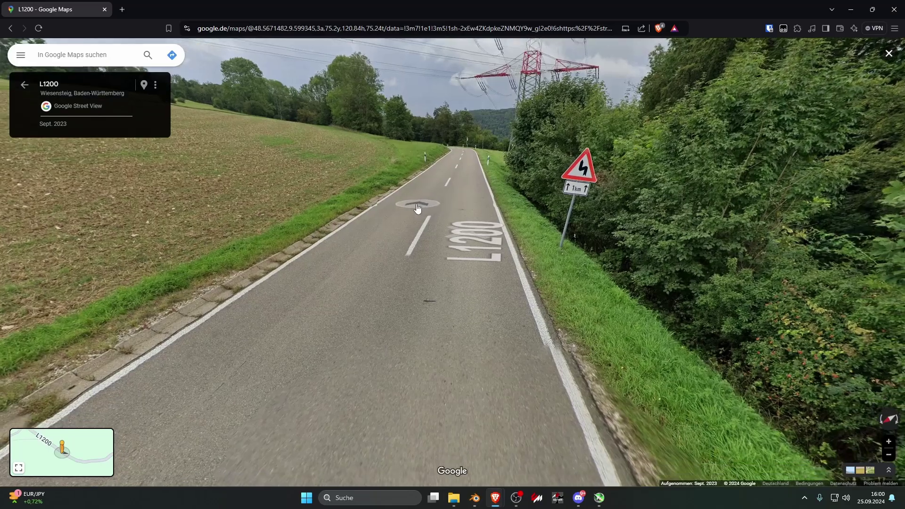
key(alt+Tab)
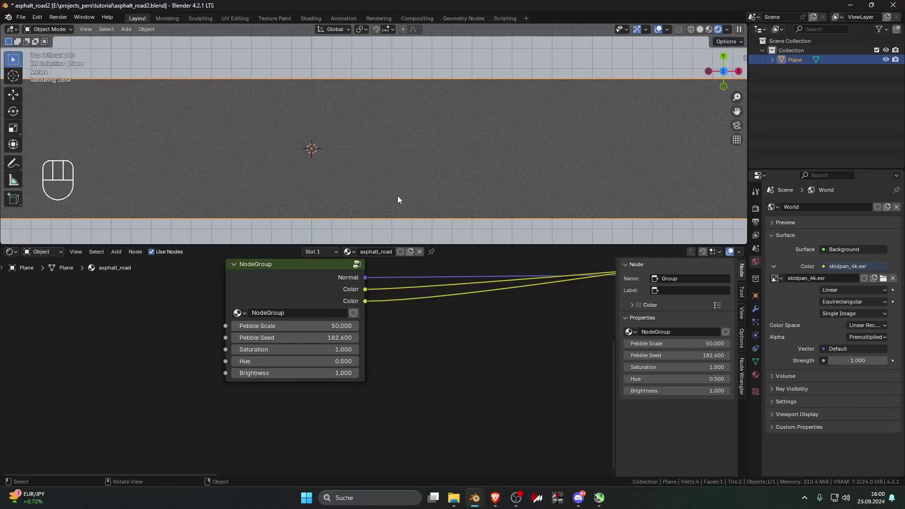
Set the NodeGroup's Brightness to 2, deselect the road plane and check the road's color near and far
click(322, 371)
text(2)
key(Return)
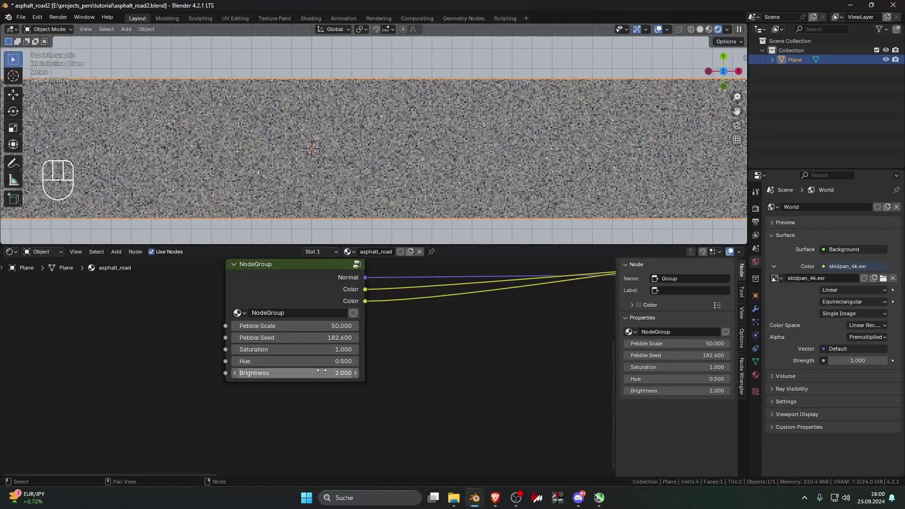
scroll(488, 191, down, 6)
click(490, 191)
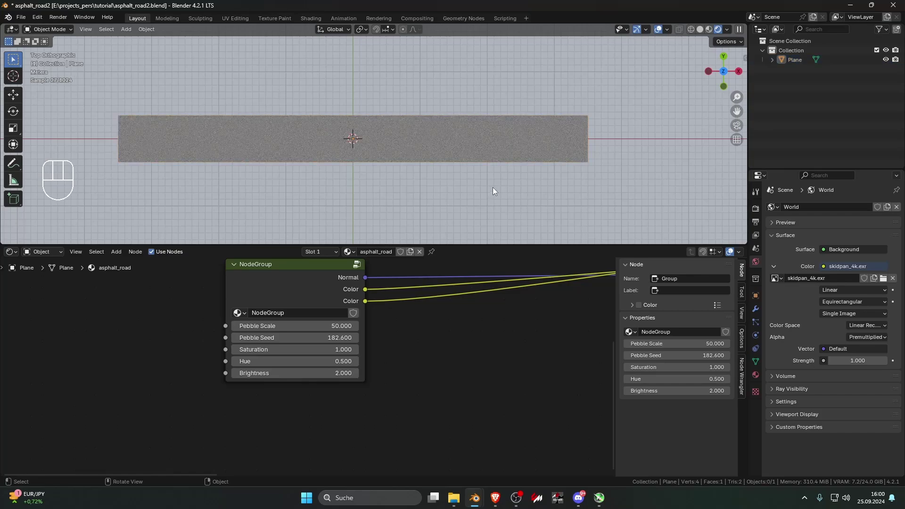
scroll(490, 186, up, 1)
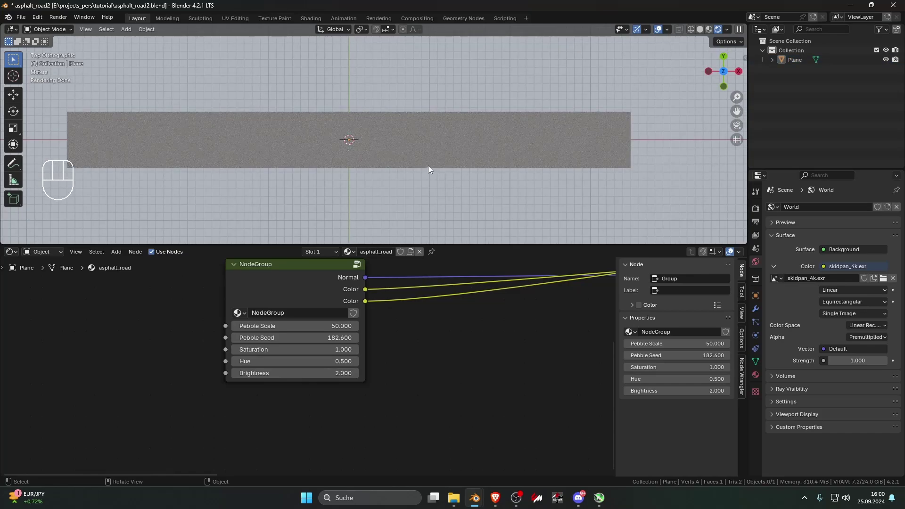
scroll(357, 124, up, 8)
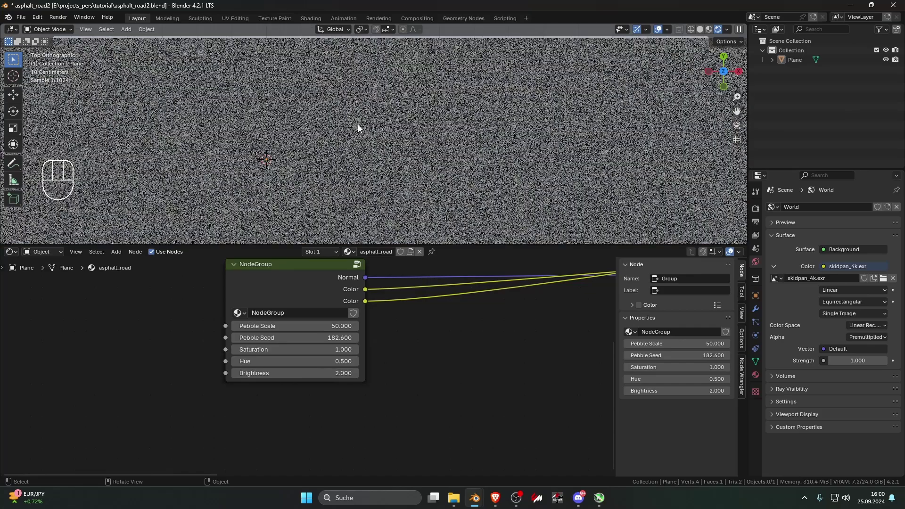
scroll(358, 113, down, 5)
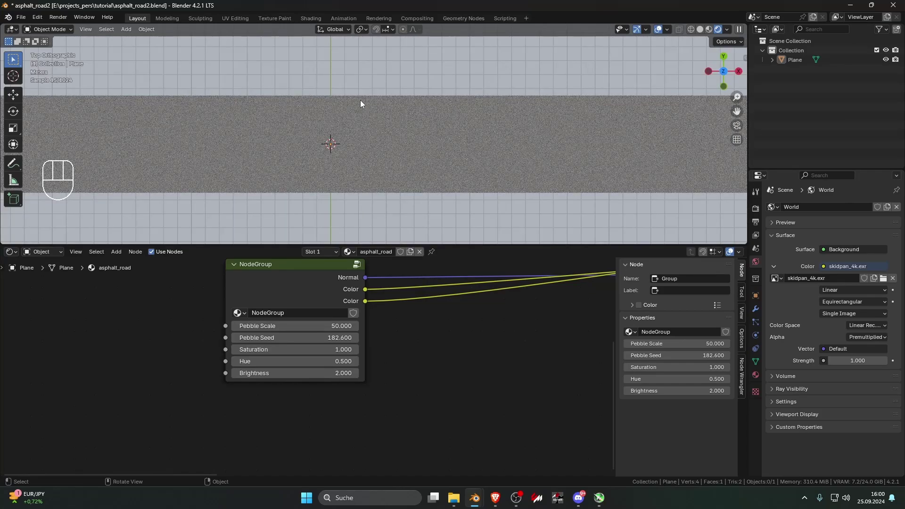
scroll(346, 137, down, 4)
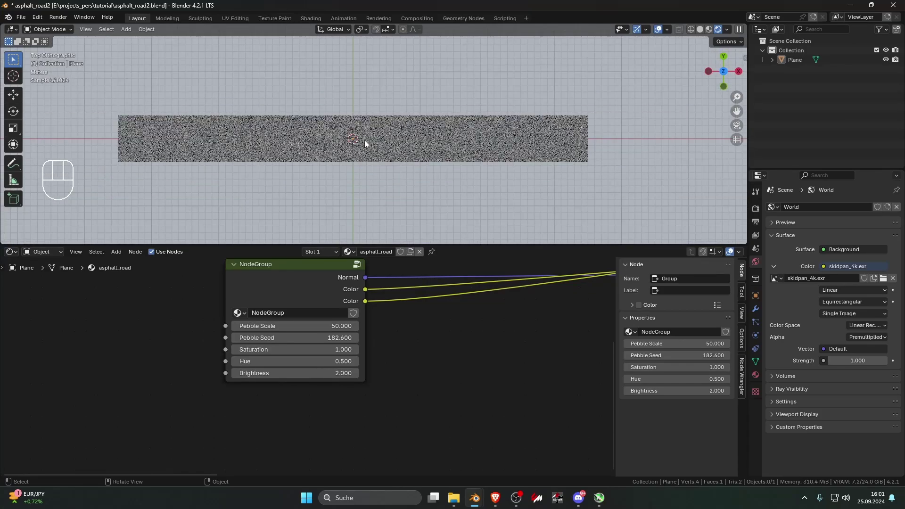
Rename the node group as Asphalt and reposition its node in the material's node tree
drag(329, 282, 267, 373)
scroll(282, 356, down, 3)
middle_drag(337, 339, 242, 326)
scroll(242, 330, up, 2)
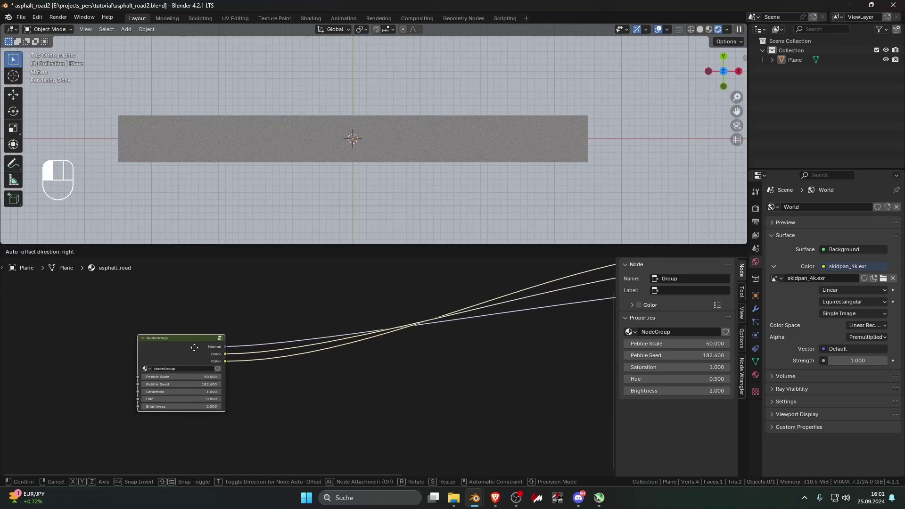
click(669, 331)
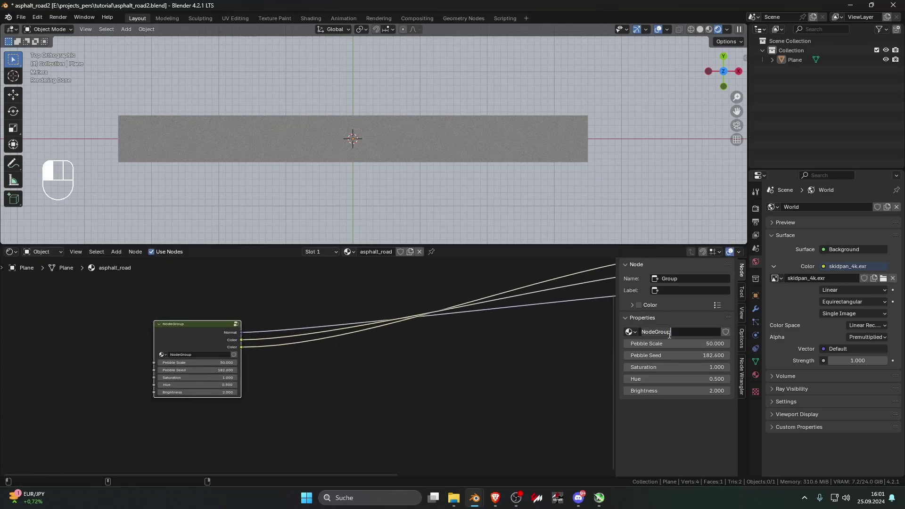
text(Asphalt)
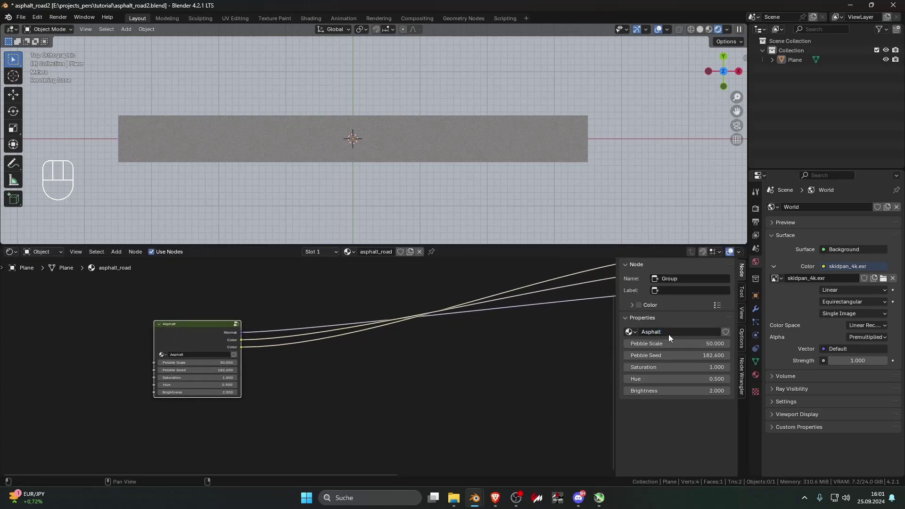
key(Return)
drag(202, 335, 215, 321)
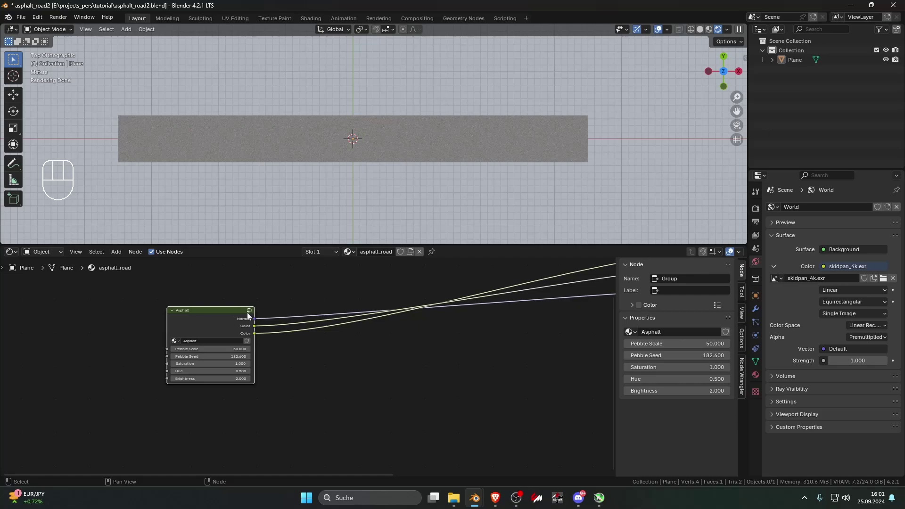
Enable Fake User on the Asphalt node group and save the file
right_click(233, 311)
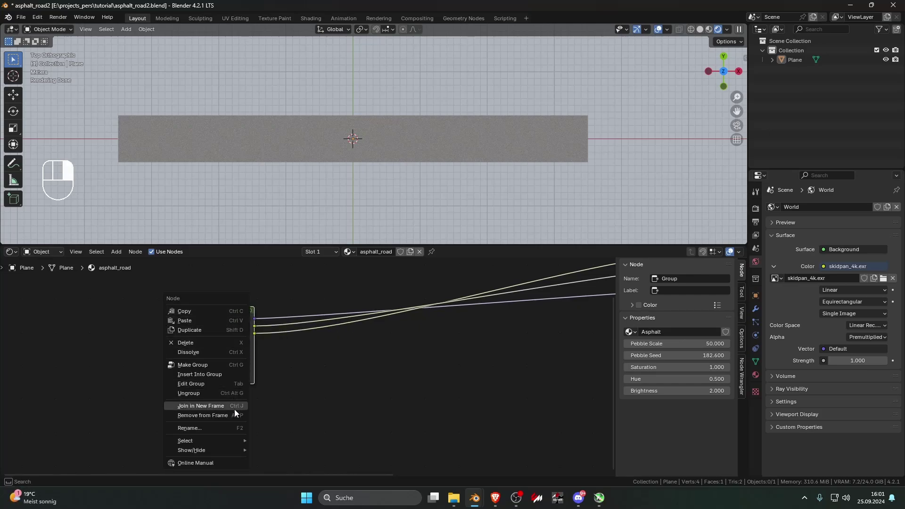
click(254, 408)
click(392, 366)
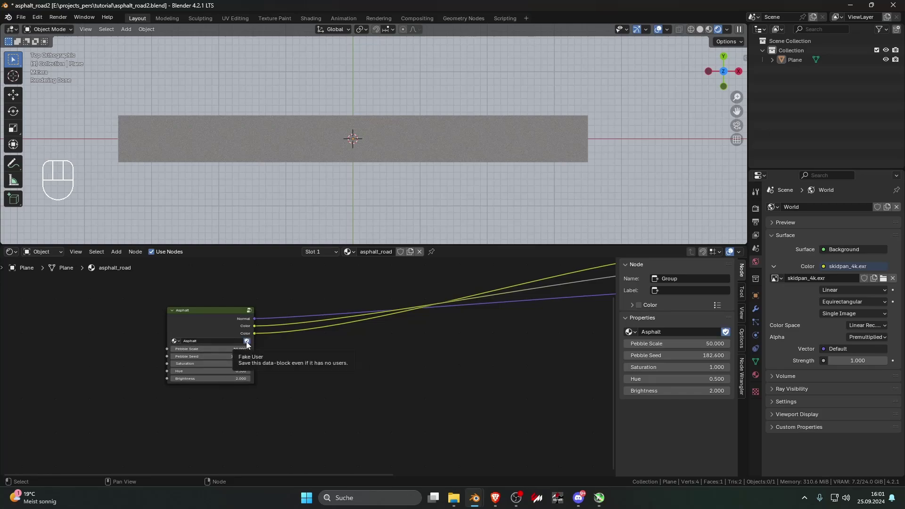
scroll(308, 361, down, 6)
middle_drag(363, 347, 303, 382)
scroll(303, 382, up, 2)
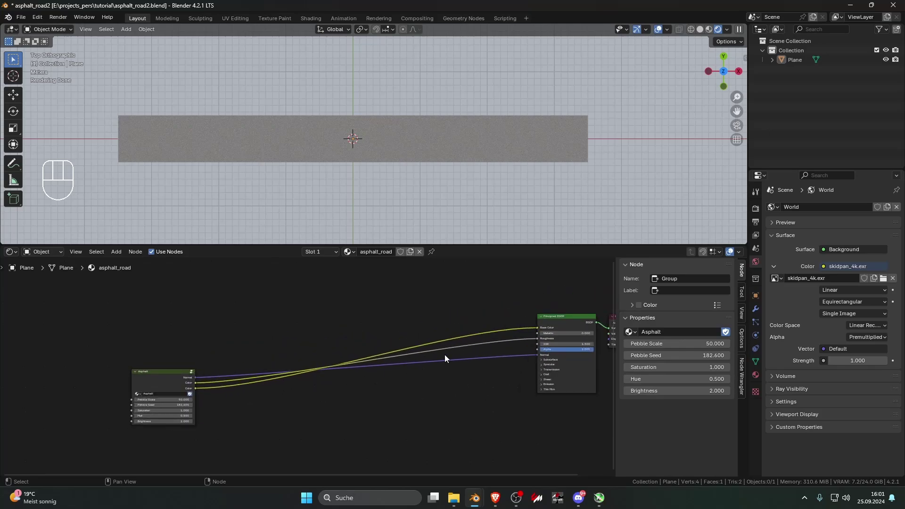
key(ctrl+s)
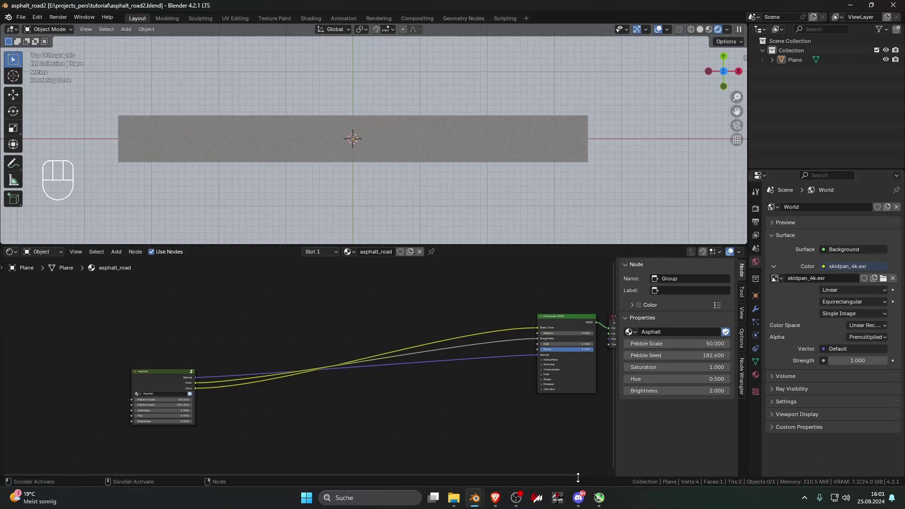
click(521, 499)
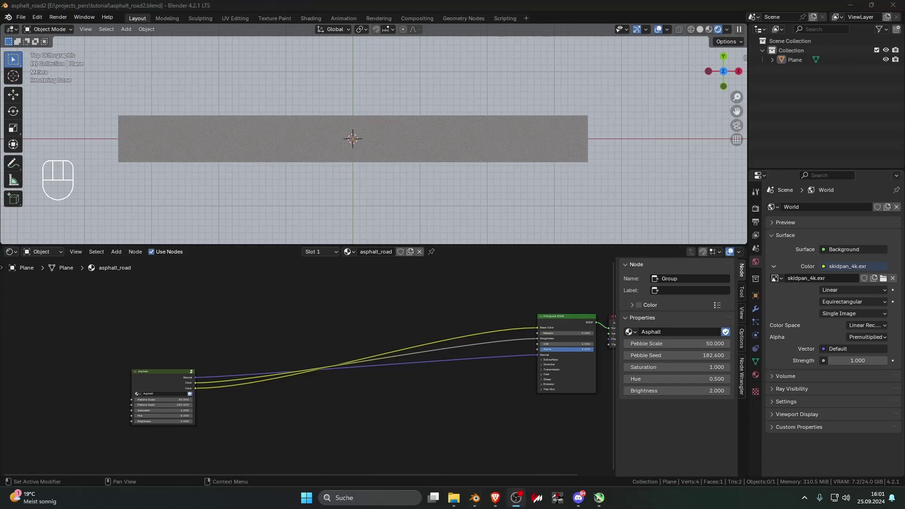
scroll(408, 162, up, 2)
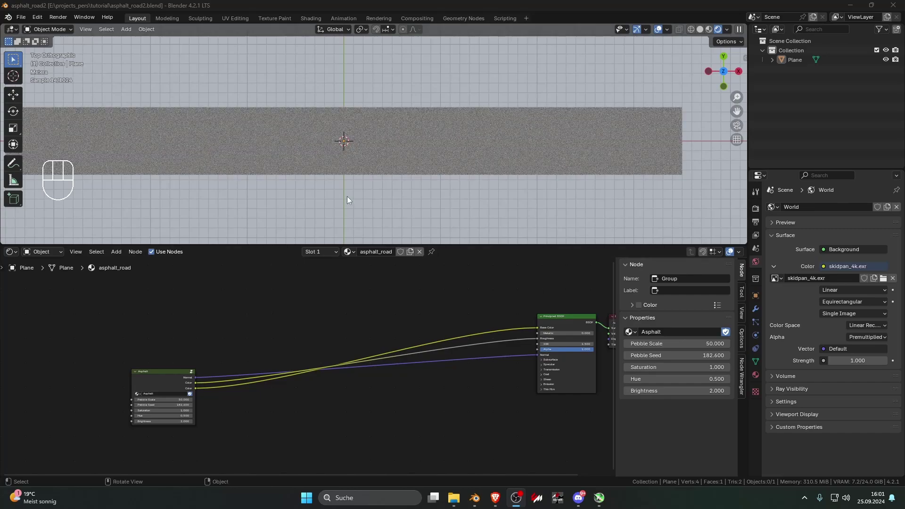
shift+middle_drag(354, 188, 433, 189)
scroll(432, 189, down, 1)
scroll(311, 298, down, 5)
middle_drag(301, 313, 310, 355)
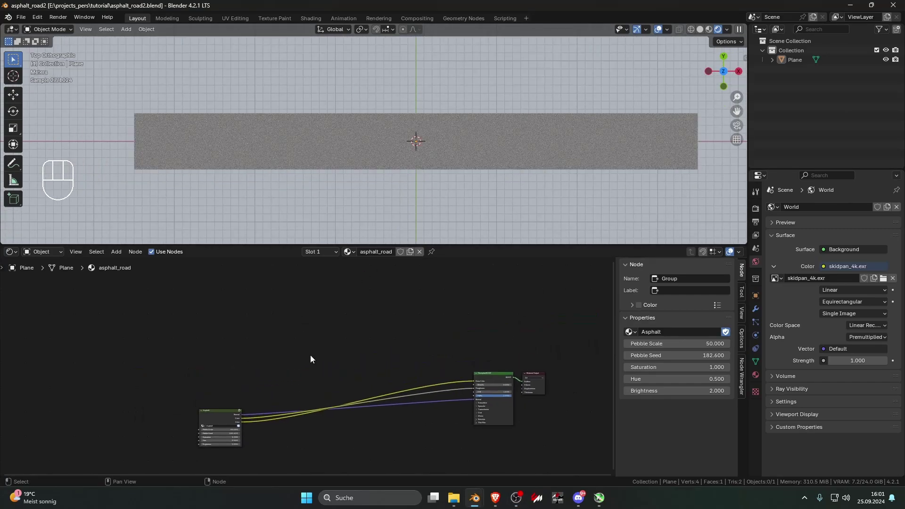
Add a Gradient Texture node above the Asphalt group and preview it on the road plane
key(a)
key(shift+a)
text(grad)
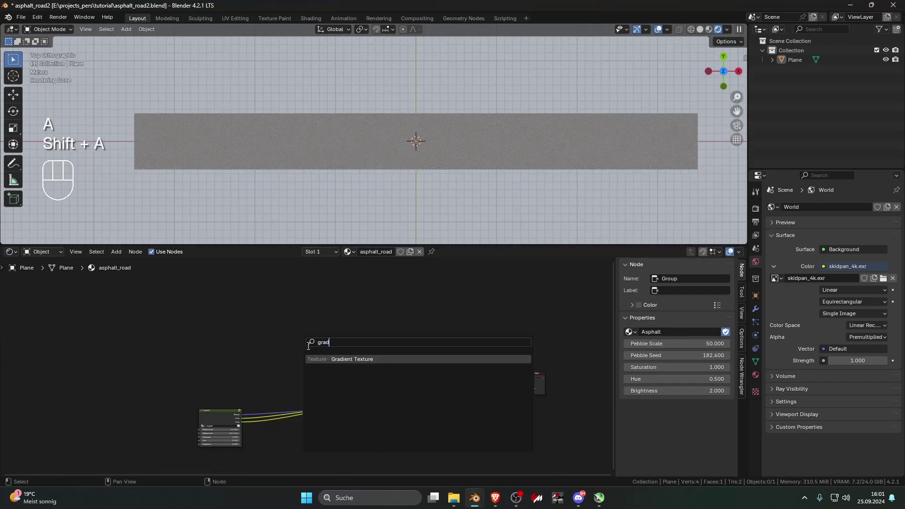
key(Return)
click(223, 321)
ctrl+shift+click(243, 328)
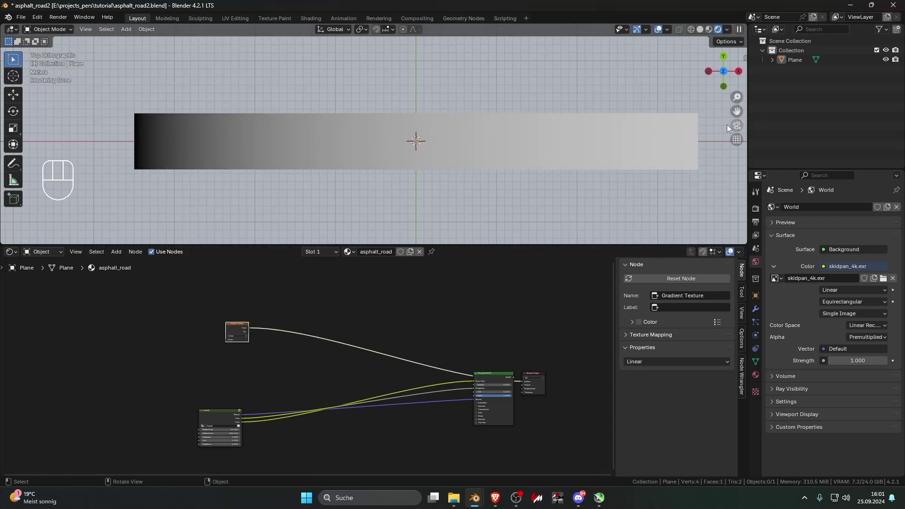
Add Texture Coordinate and Mapping nodes feeding the Gradient Texture
scroll(389, 320, up, 3)
key(ctrl+t)
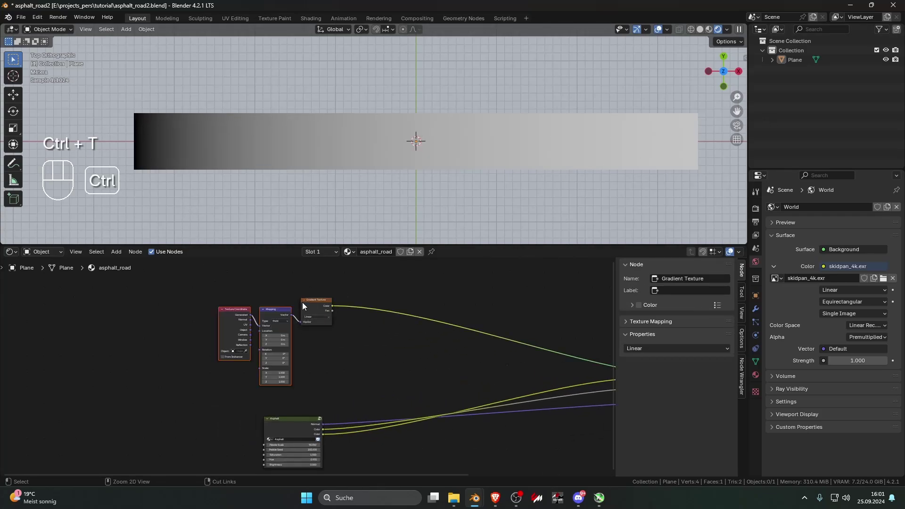
scroll(292, 311, up, 2)
drag(231, 319, 254, 314)
scroll(285, 347, up, 4)
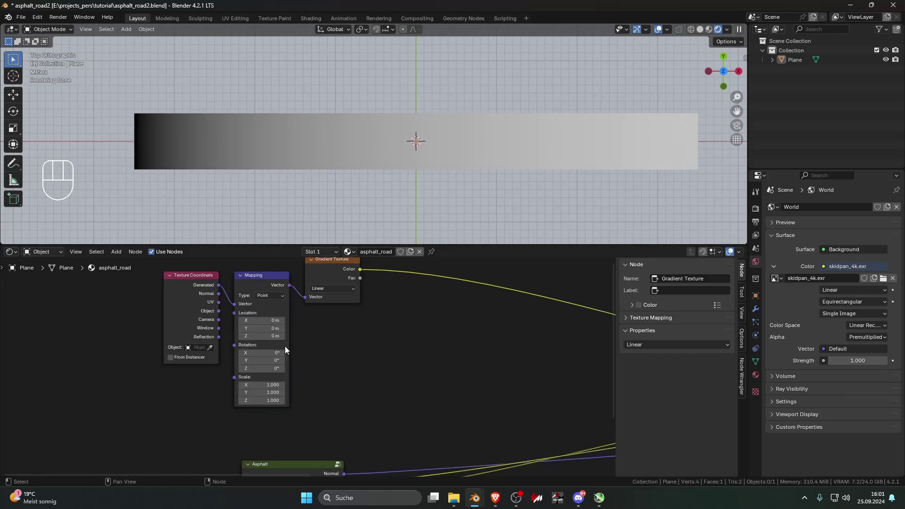
Try turning the gradient with a Mapping Z rotation of 90° and different Y locations, returning the Y location to 0 m
click(253, 372)
text(90)
key(Return)
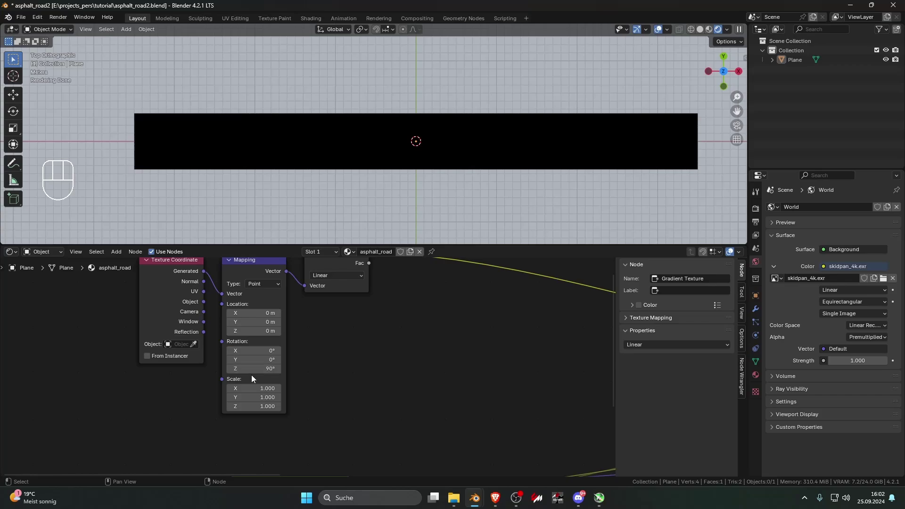
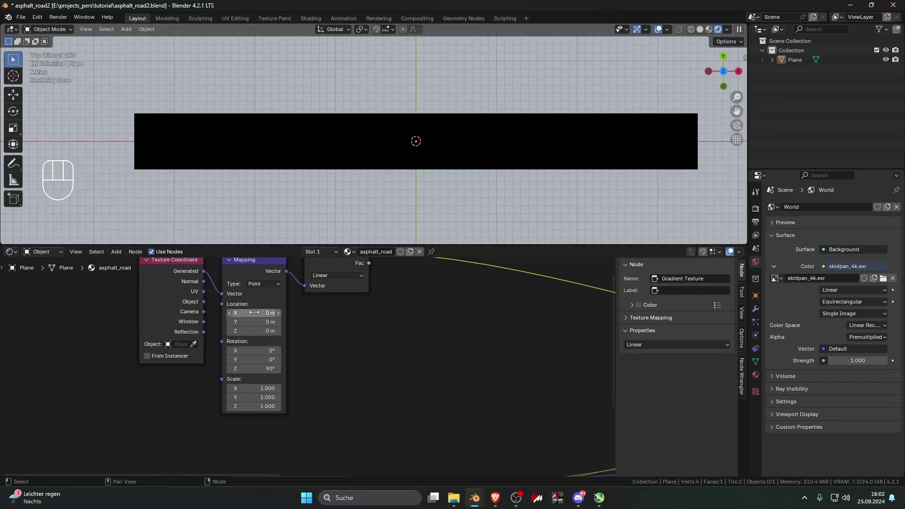
drag(253, 322, 420, 322)
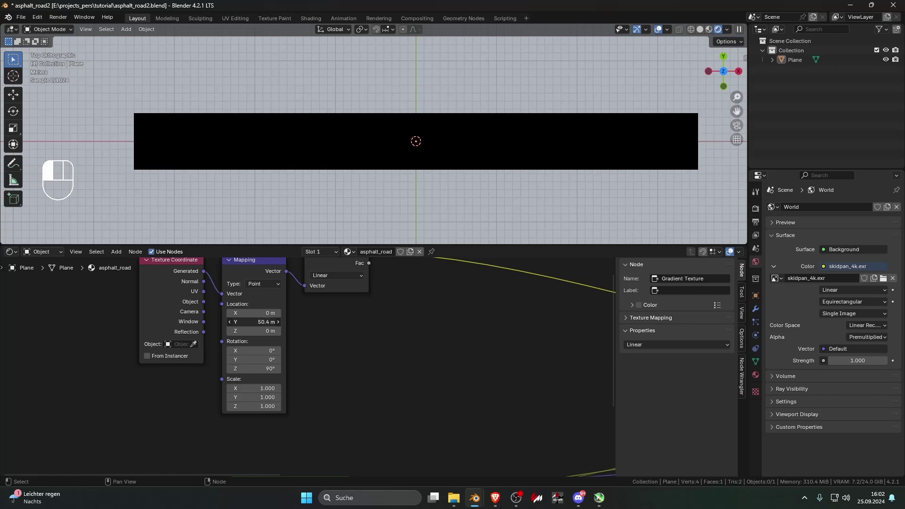
drag(255, 322, 594, 322)
drag(254, 321, 377, 322)
drag(295, 322, 264, 322)
click(257, 322)
text(0)
key(Return)
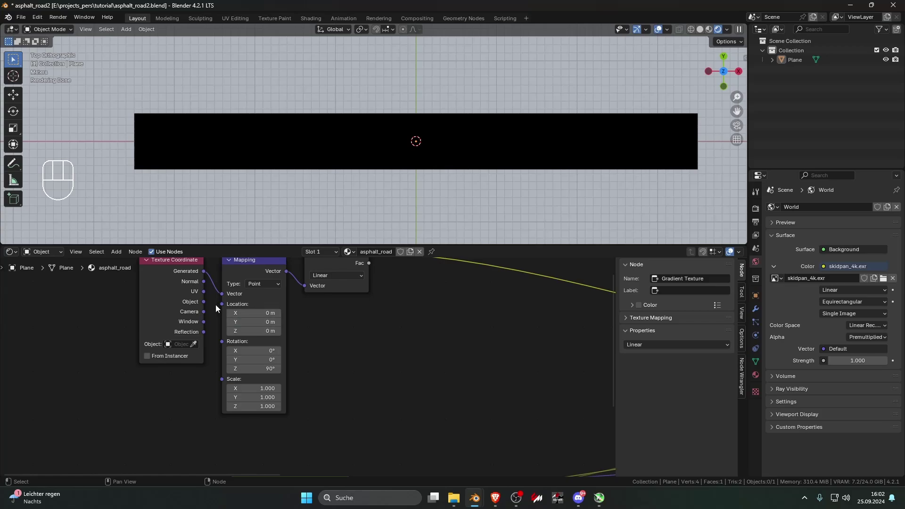
Feed the Mapping node from the UV output and unwrap the road plane's UVs
drag(204, 291, 221, 294)
key(Tab)
key(u)
click(417, 147)
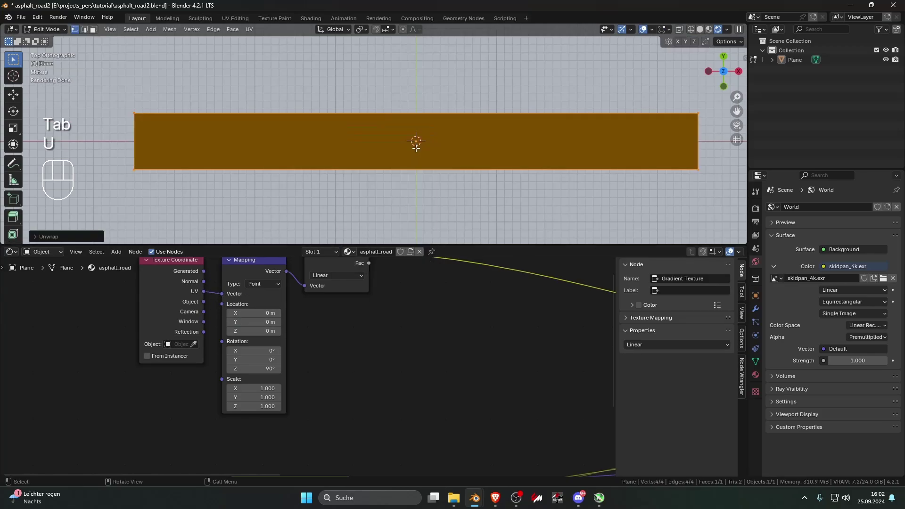
key(Tab)
Set the Mapping node's Z rotation to 0°
click(251, 368)
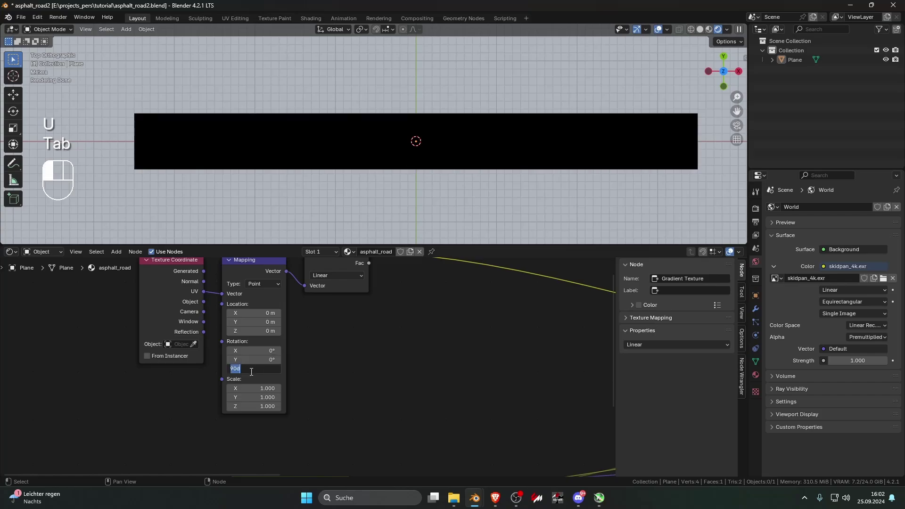
text(0)
key(Return)
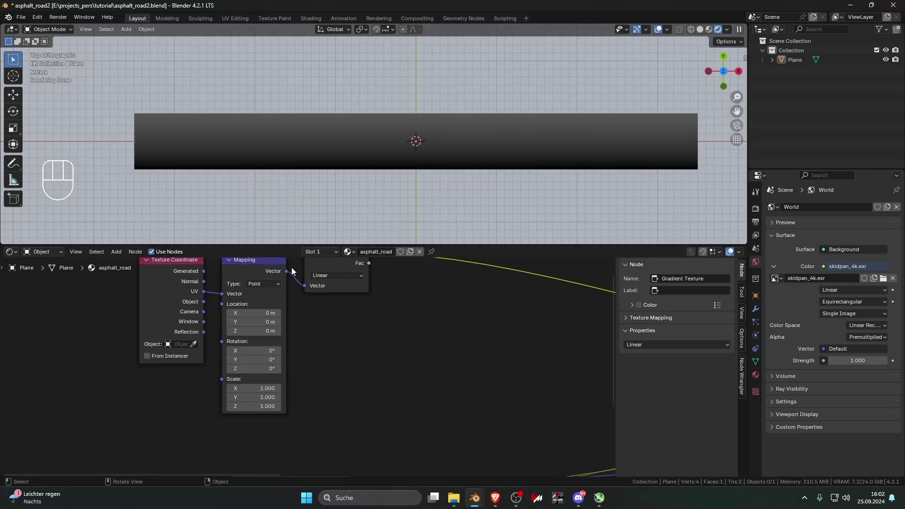
Insert a Color Ramp after the Gradient Texture and move its white stop to 0.068 to narrow the dark edge
middle_drag(350, 340, 265, 348)
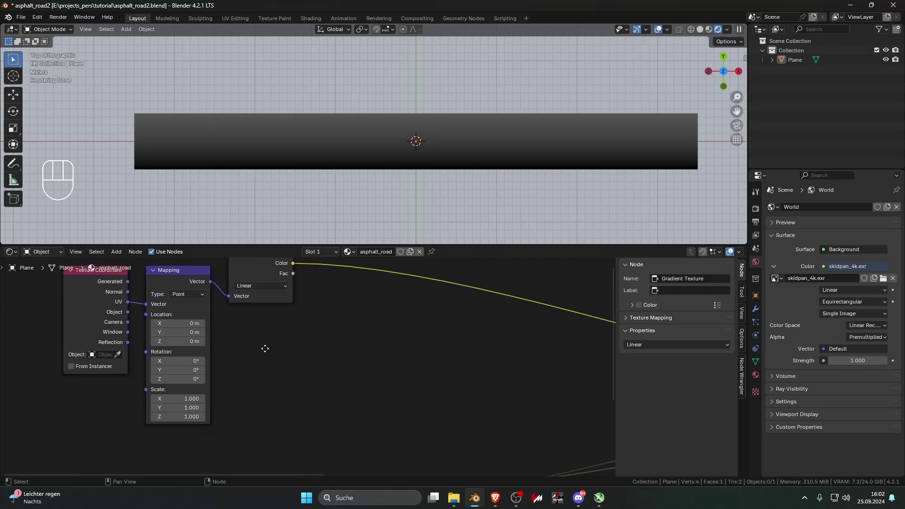
scroll(305, 360, down, 1)
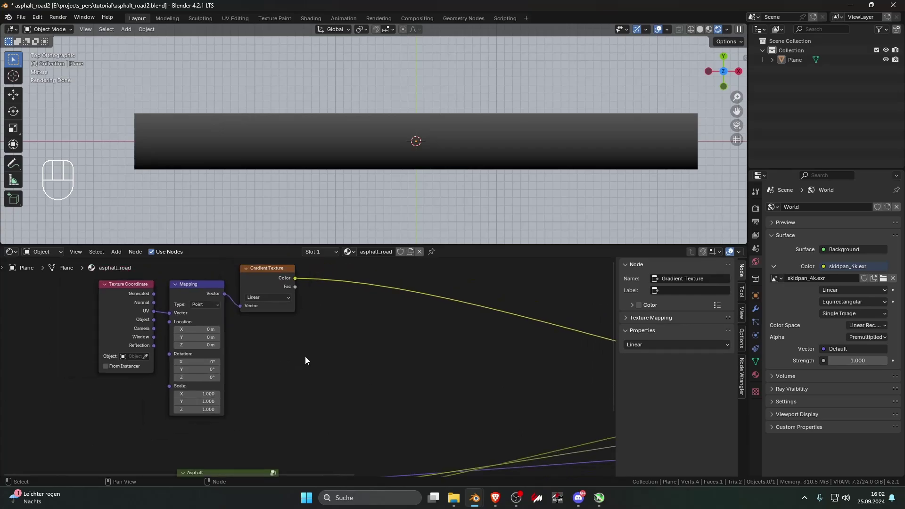
key(shift+a)
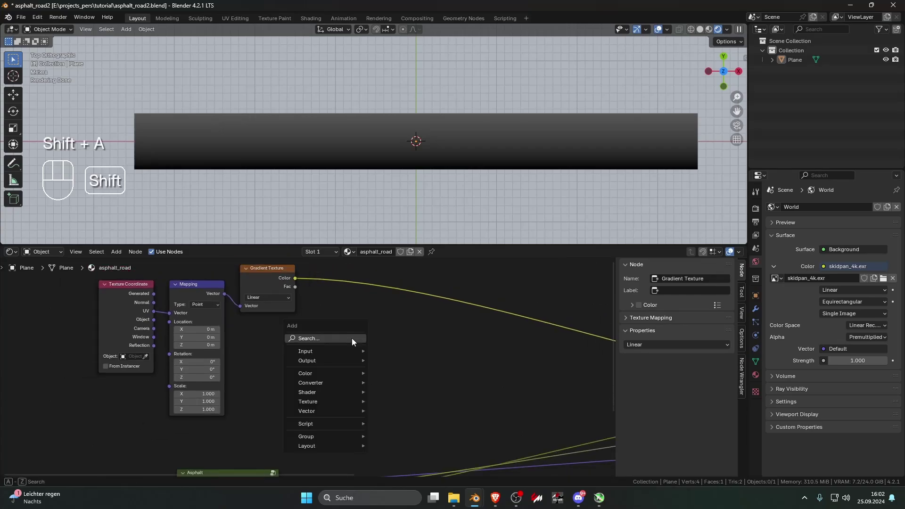
text(c)
key(Return)
click(366, 292)
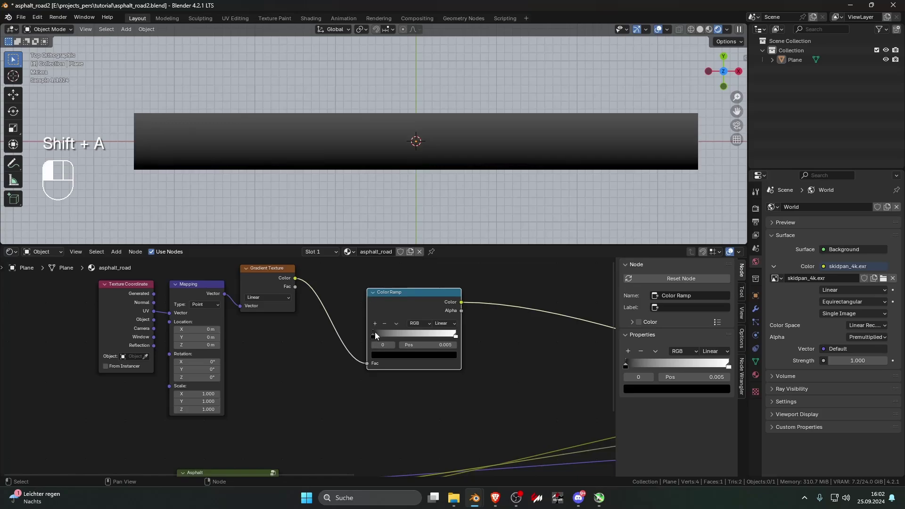
click(451, 333)
drag(451, 335, 370, 330)
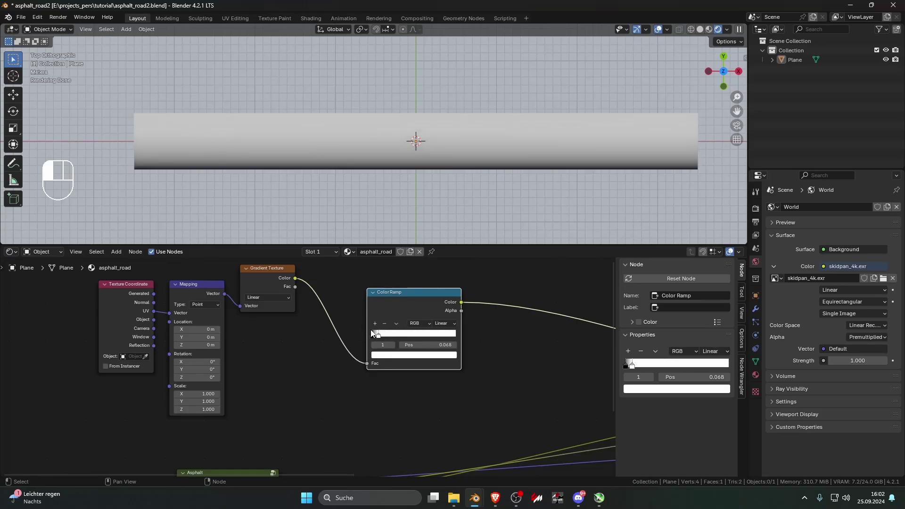
Insert a Mix Color node into the link after the gradient's Color Ramp
scroll(352, 335, down, 3)
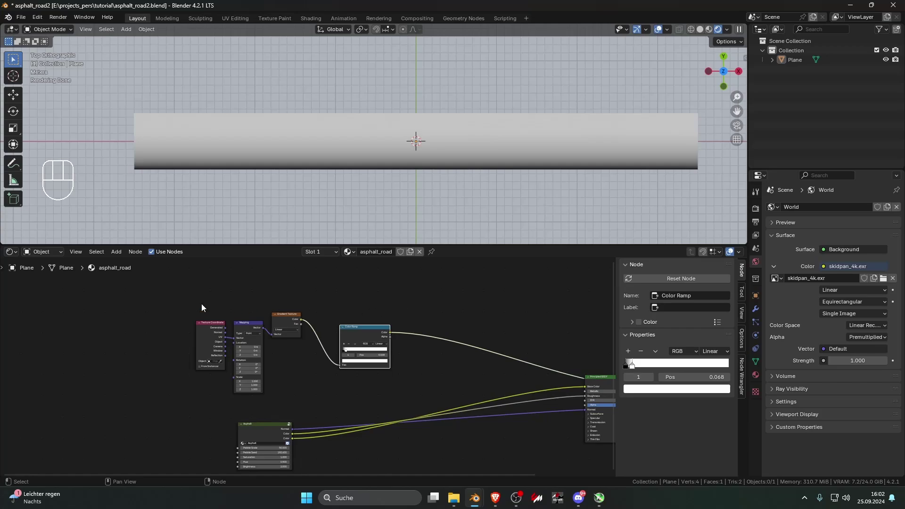
middle_drag(414, 315, 362, 322)
key(shift+a)
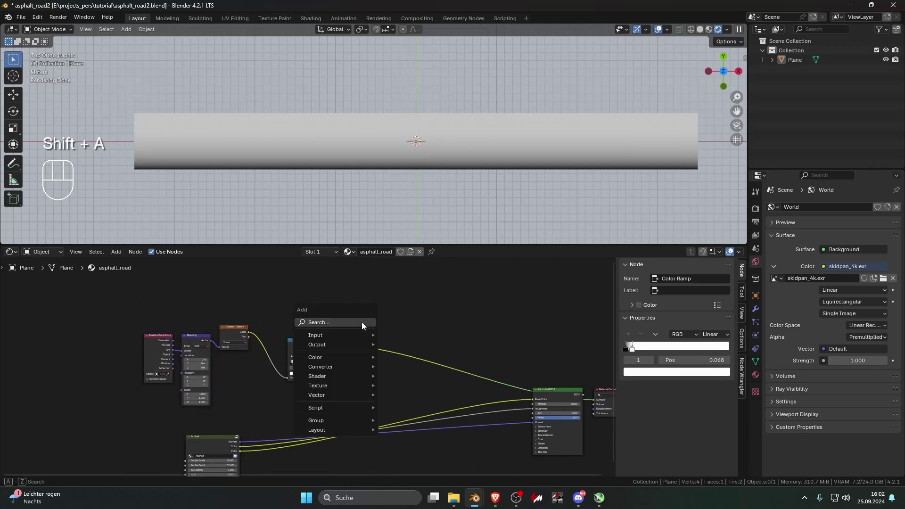
click(362, 323)
text(mix)
click(383, 348)
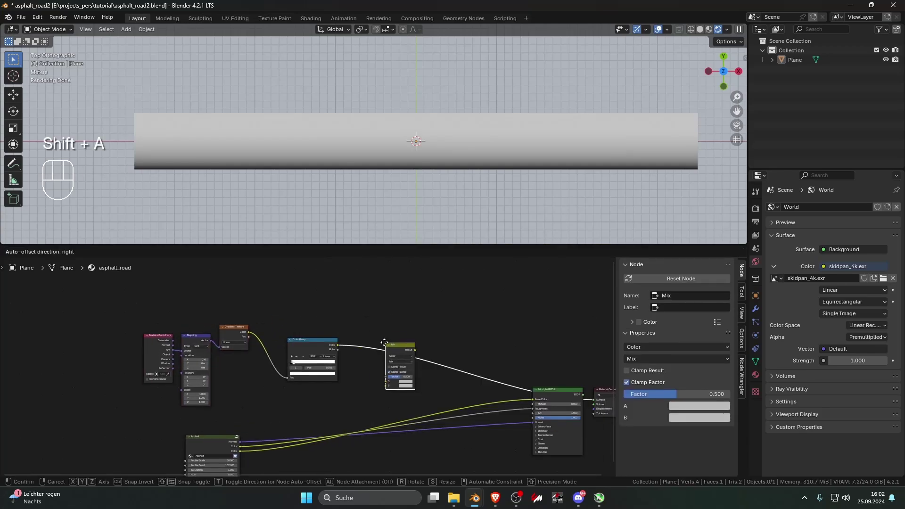
click(381, 323)
Add a Noise Texture, connect its Fac output to the Mix node's B input and set the noise Detail to 15
middle_drag(346, 299, 363, 313)
key(shift+a)
click(363, 313)
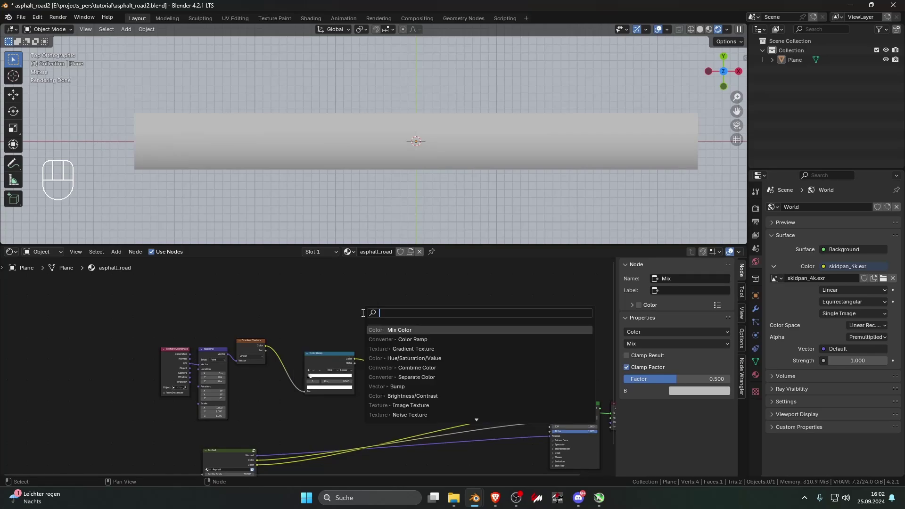
text(noise)
key(Return)
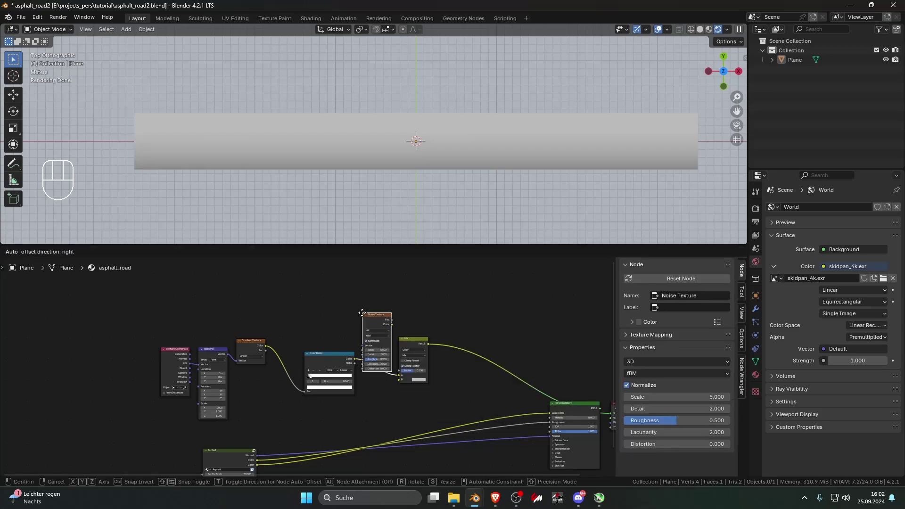
click(308, 279)
drag(339, 287, 403, 380)
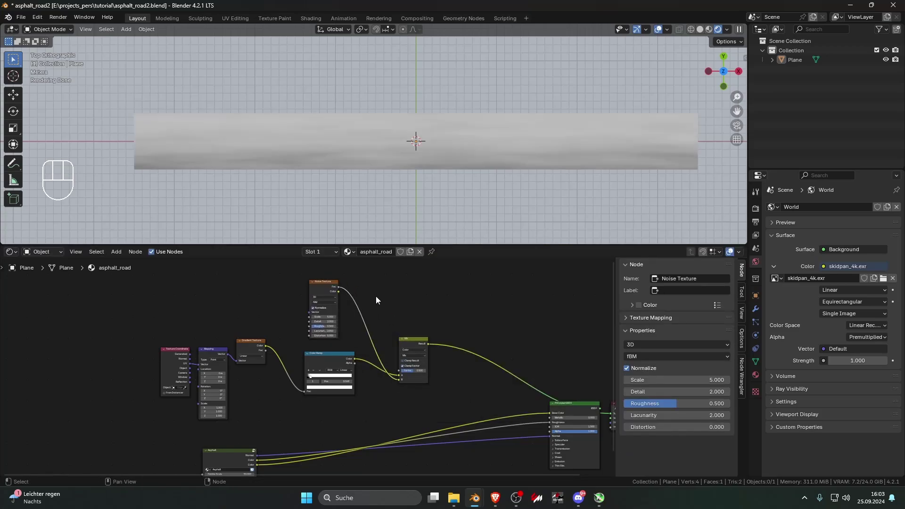
scroll(374, 293, up, 2)
scroll(363, 304, up, 1)
drag(353, 287, 370, 287)
Insert a Color Ramp between the Noise Texture and the Mix node and move its black stop to about the middle
middle_drag(370, 291, 276, 289)
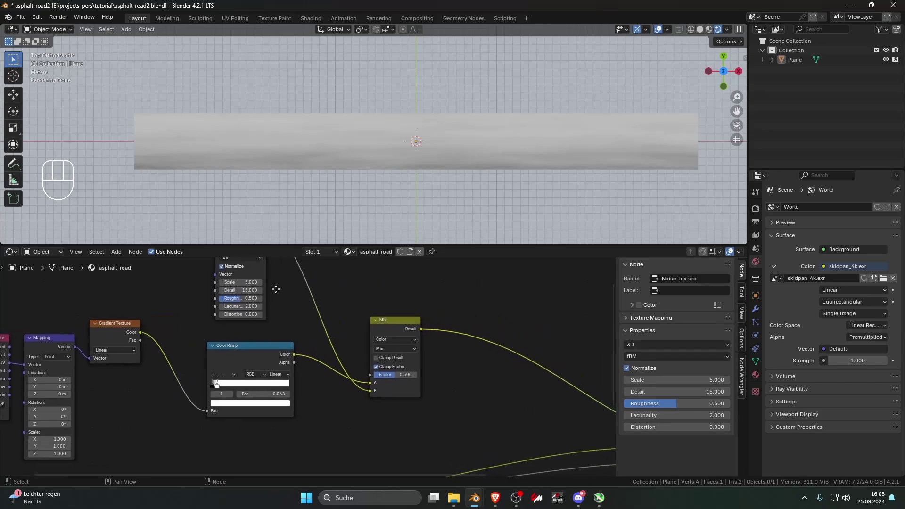
scroll(339, 301, up, 1)
key(shift+a)
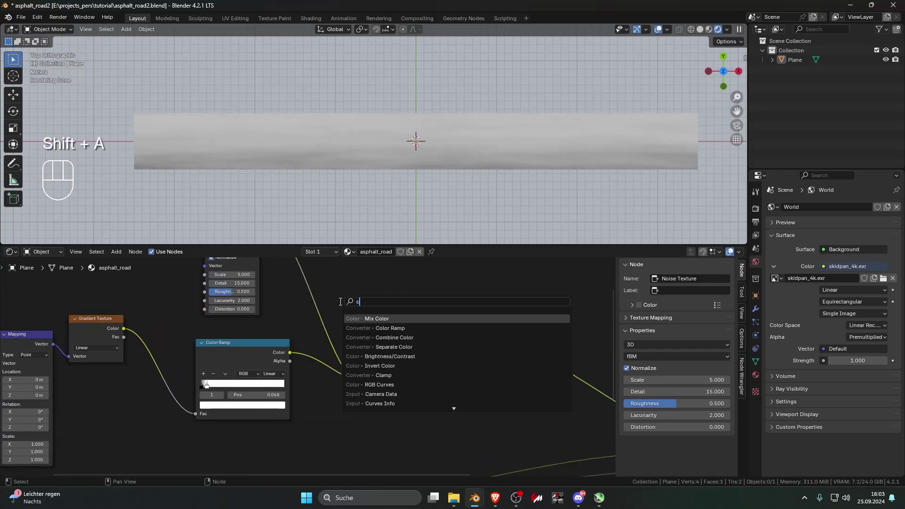
text(color ramp)
key(Return)
click(293, 261)
drag(300, 307, 383, 308)
Change the Mix node's blending mode to Overlay
scroll(317, 272, down, 2)
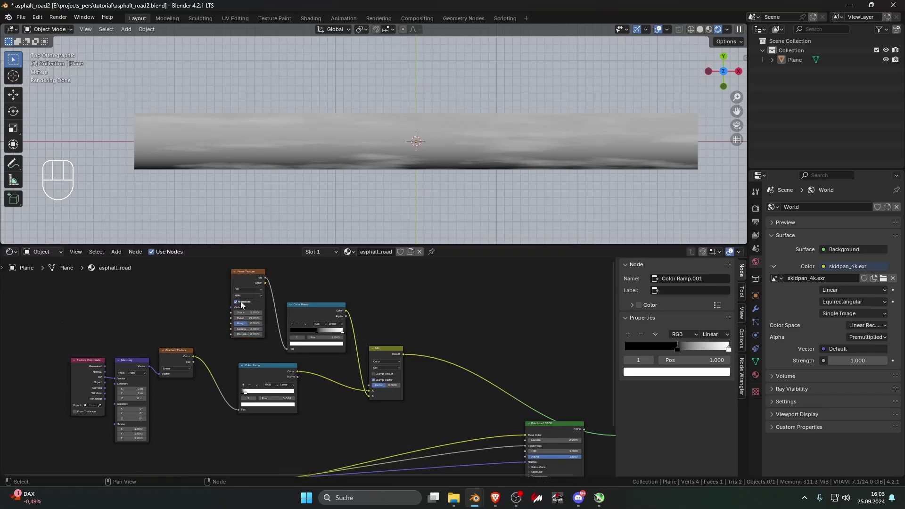
click(246, 276)
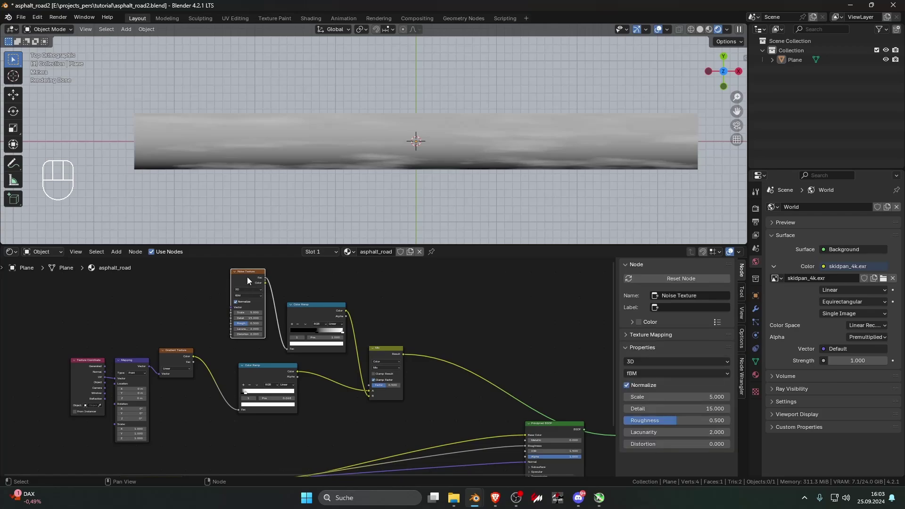
scroll(473, 346, up, 4)
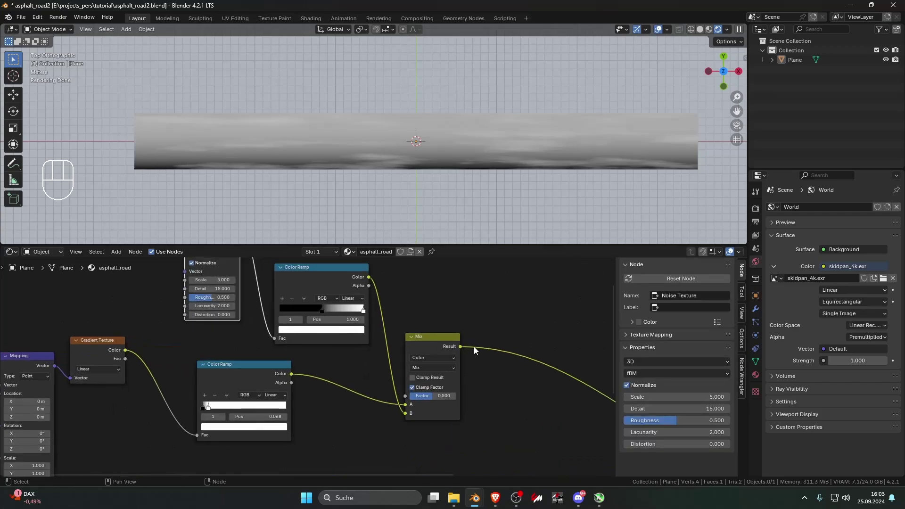
click(408, 357)
click(391, 336)
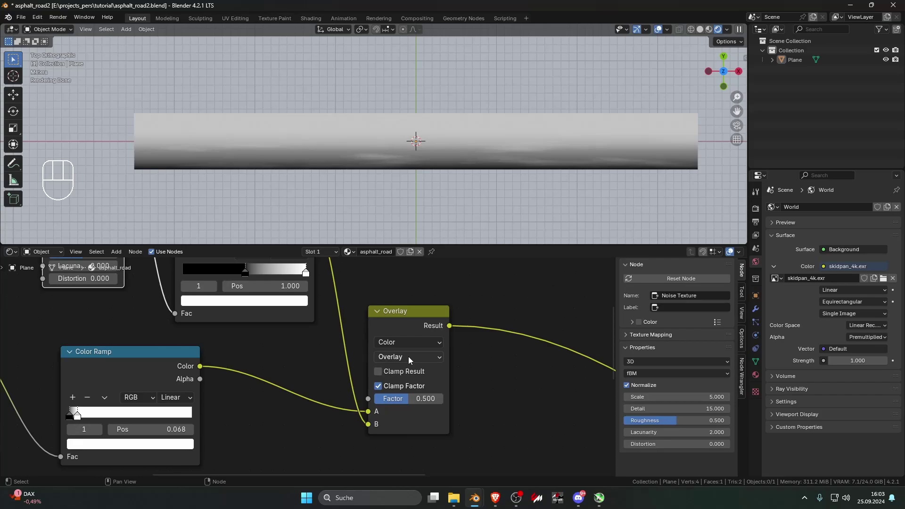
Move the gradient Color Ramp's white stop to 0.027 and set the Overlay node's factor to 0.350
middle_drag(265, 358, 406, 323)
drag(251, 368, 246, 369)
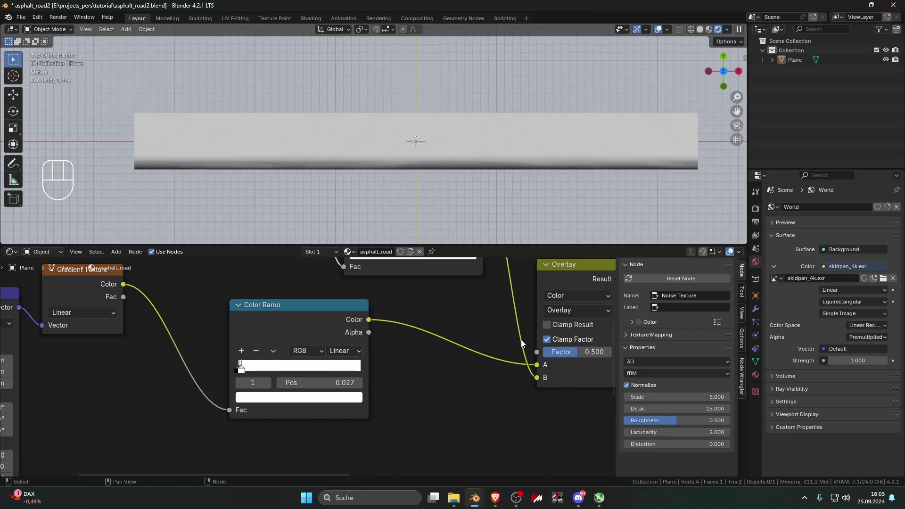
mouse_move(594, 352)
mouse_down()
mouse_move(627, 352)
mouse_move(581, 353)
mouse_up()
Duplicate the whole edge-gradient and noise node chain, place the copy above the original and preview its Overlay node
scroll(424, 336, down, 2)
scroll(424, 335, down, 4)
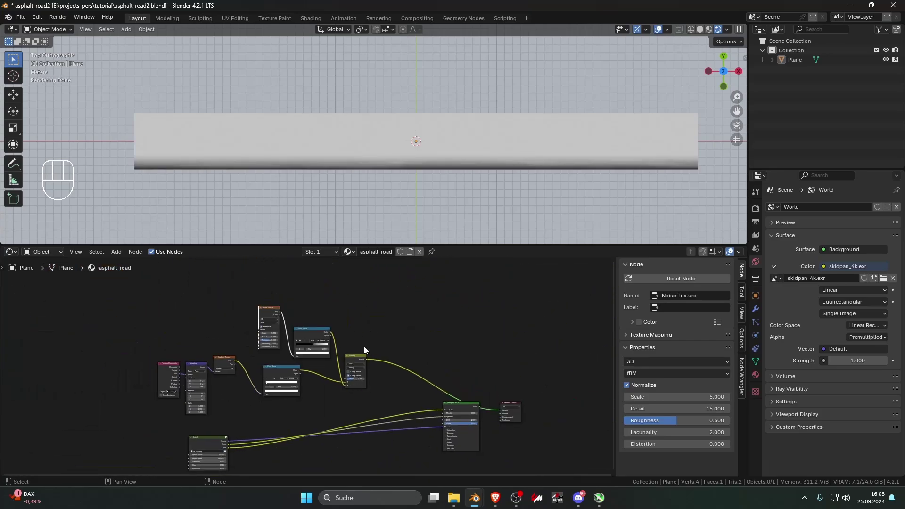
middle_drag(340, 334, 365, 352)
scroll(342, 305, down, 2)
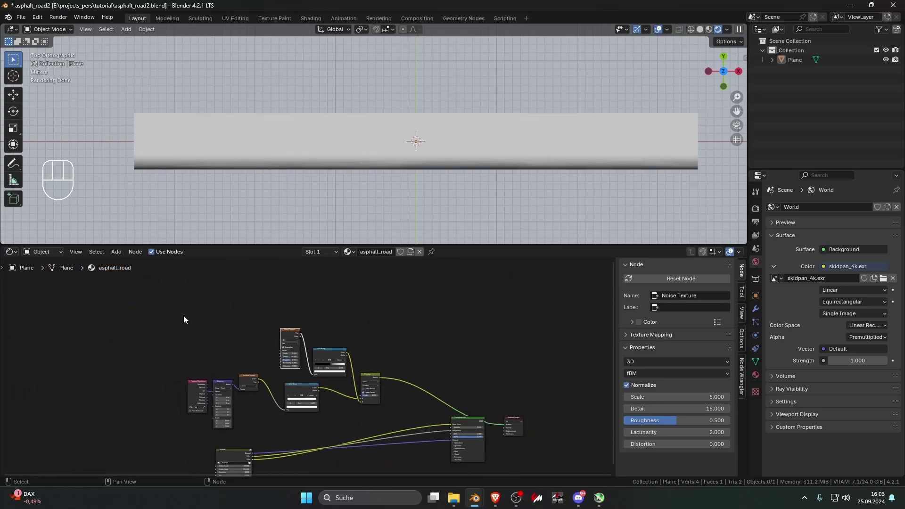
drag(181, 317, 372, 415)
key(shift+d)
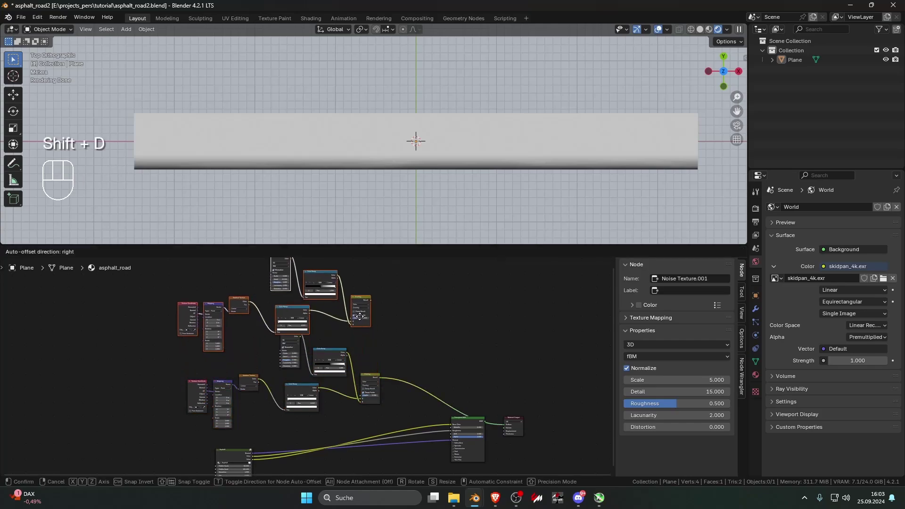
click(368, 298)
ctrl+shift+click(389, 305)
Set the duplicated Mapping node's Z rotation to 180°, after trying 90°
scroll(370, 357, up, 5)
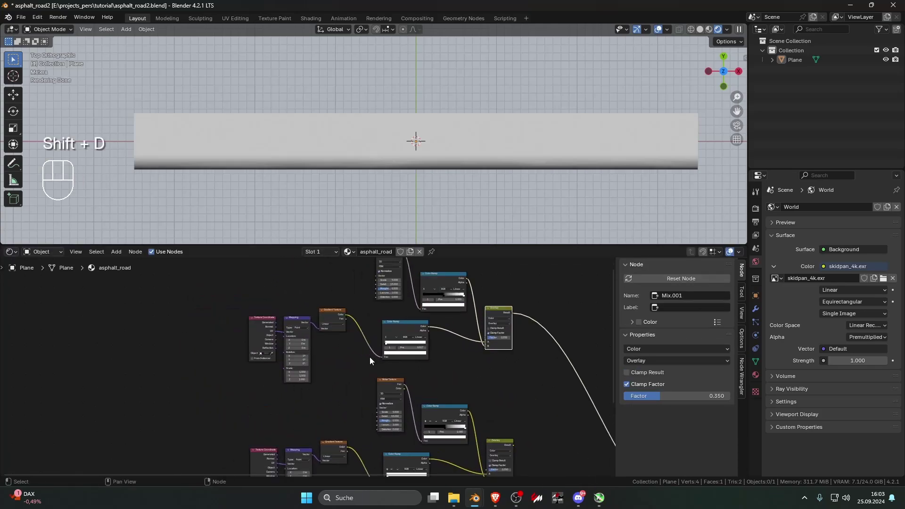
drag(282, 360, 302, 360)
text(90)
key(Return)
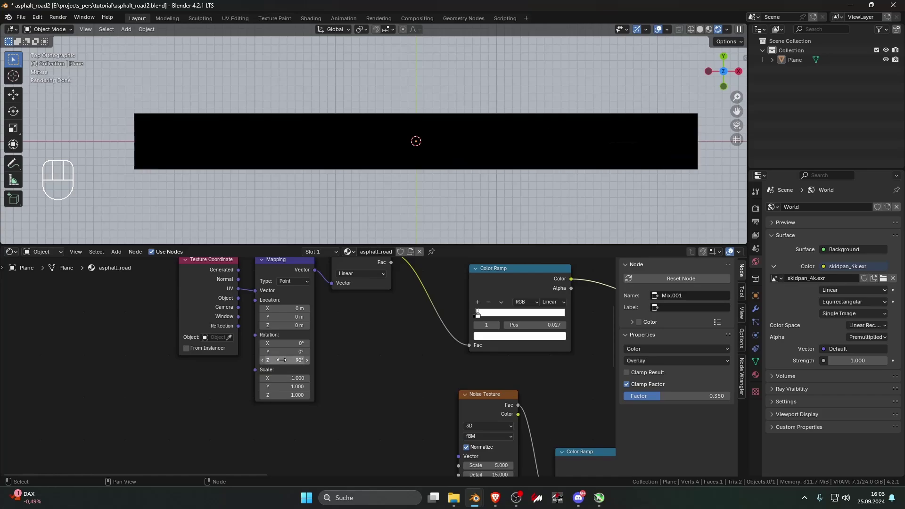
click(282, 360)
text(180)
key(Return)
middle_drag(342, 345, 340, 359)
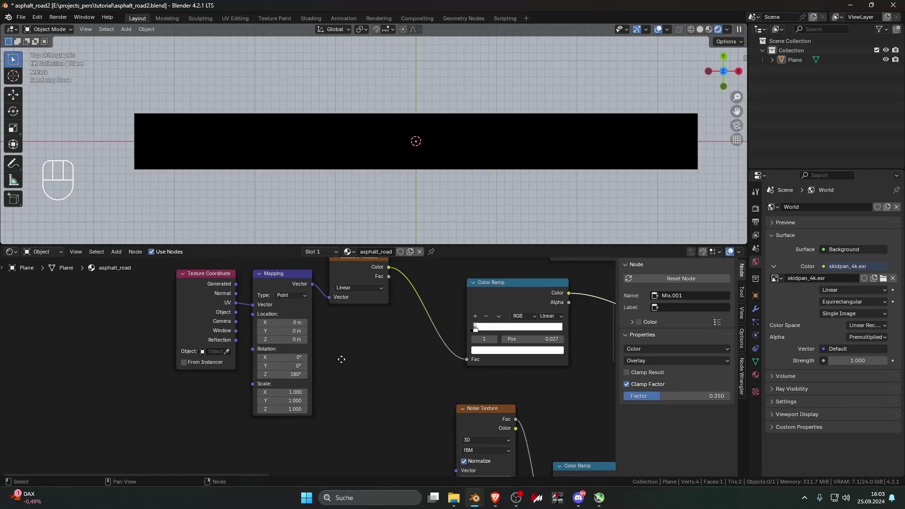
Set the duplicated Mapping node's X location to 0.11 m and nudge the white stop of its gradient Color Ramp
mouse_move(287, 338)
shift+mouse_down()
mouse_move(278, 338)
mouse_move(301, 335)
mouse_move(281, 335)
mouse_move(293, 327)
mouse_move(281, 327)
shift+mouse_up()
click(281, 335)
text(0)
key(Return)
middle_drag(471, 338, 444, 338)
drag(448, 336, 450, 332)
scroll(430, 346, down, 8)
middle_drag(422, 380, 392, 275)
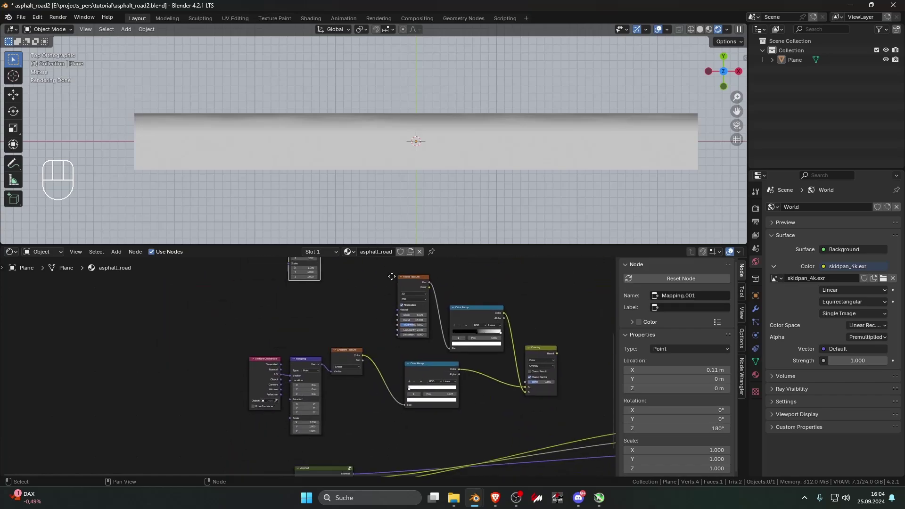
Preview the original chain's Overlay node, with its Mapping X location set to 0.01 m and its gradient Color Ramp's white stop at 0.045
scroll(311, 367, up, 6)
middle_drag(379, 392, 345, 339)
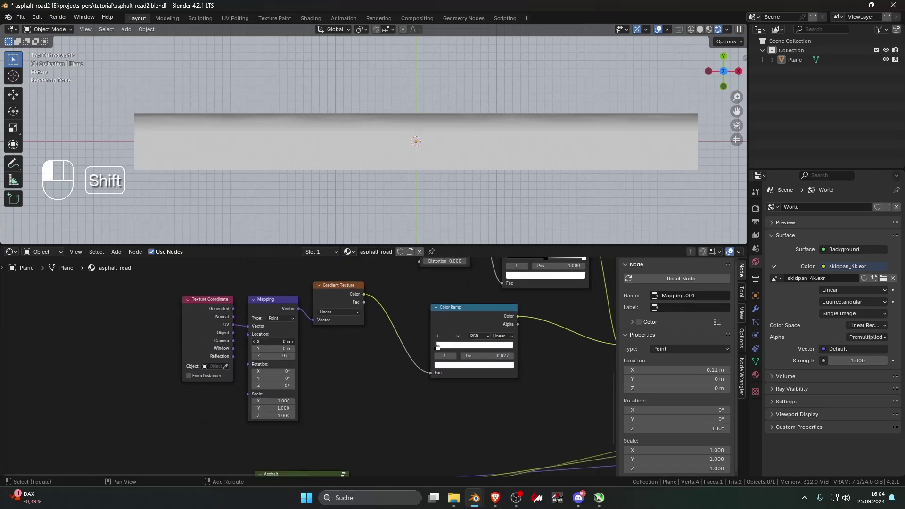
shift+drag(273, 342, 278, 341)
scroll(361, 349, down, 6)
middle_drag(361, 349, 290, 352)
ctrl+shift+click(419, 314)
scroll(238, 361, up, 4)
scroll(291, 356, up, 1)
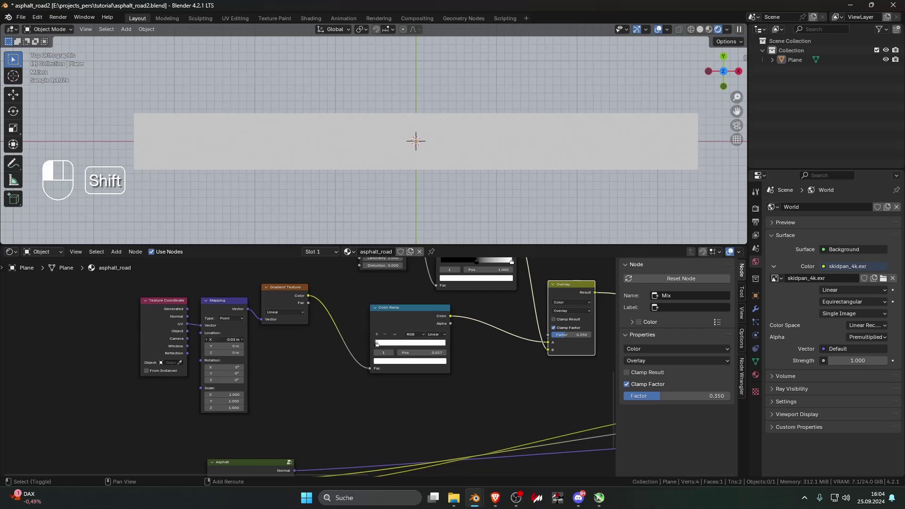
shift+drag(224, 339, 214, 339)
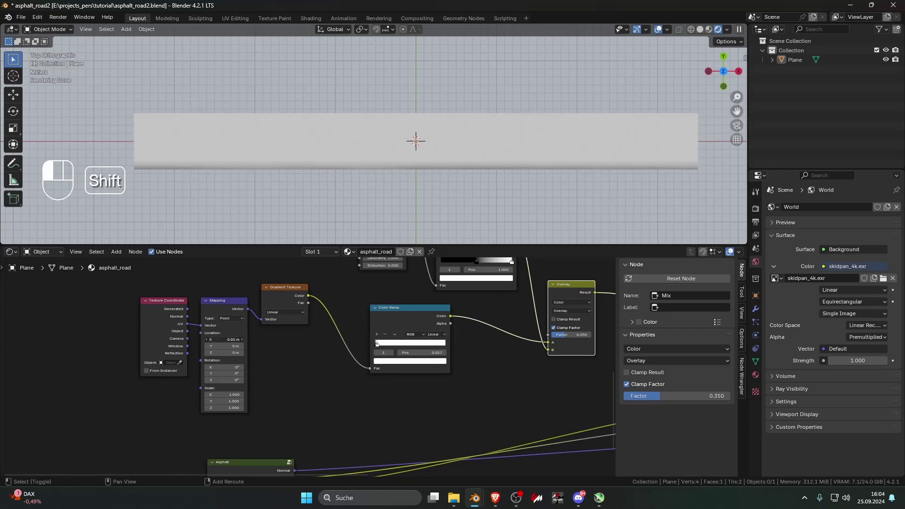
drag(380, 347, 382, 347)
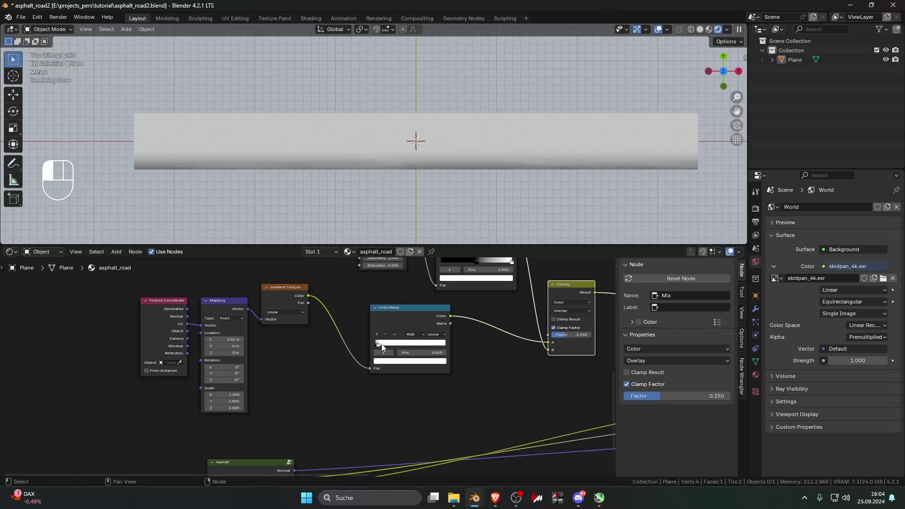
Add a color Mix node after the original Overlay node and feed the duplicated Overlay node's result into its B input
scroll(382, 348, down, 4)
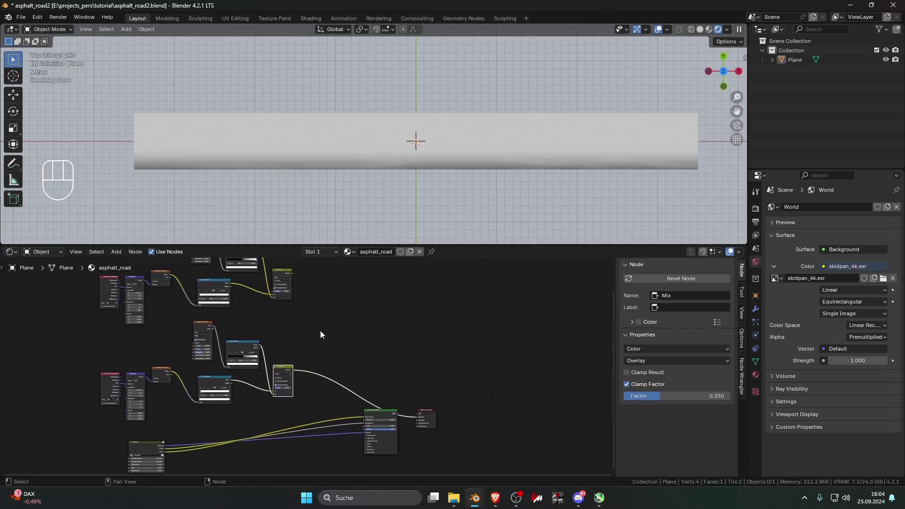
key(shift+a)
click(320, 327)
text(com)
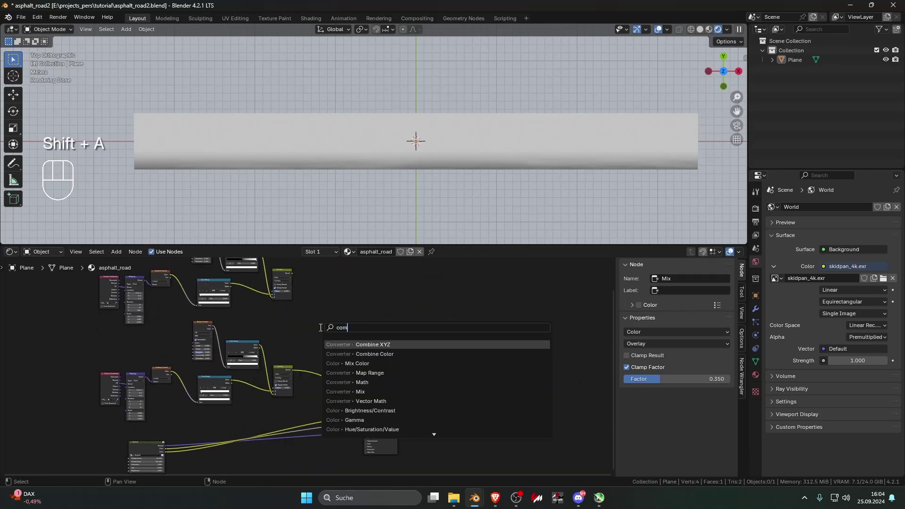
text(ba)
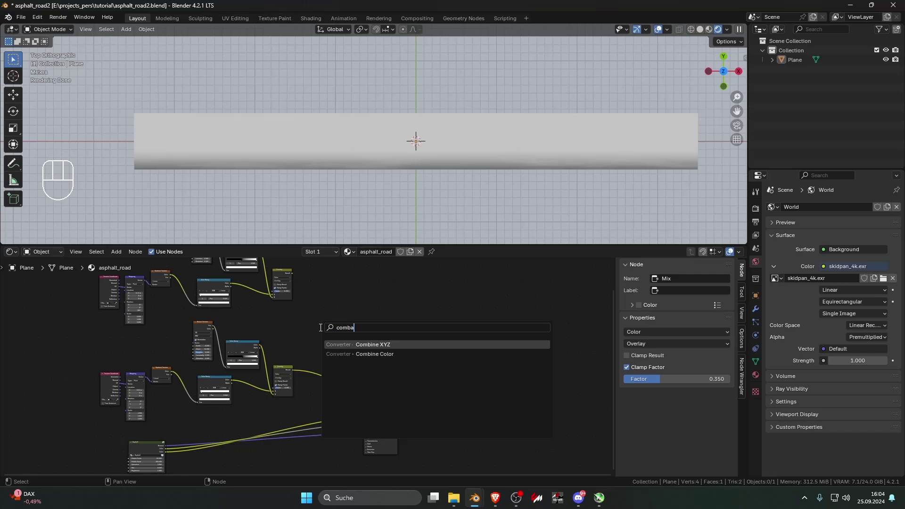
text(mi)
key(ctrl+a)
text(mix)
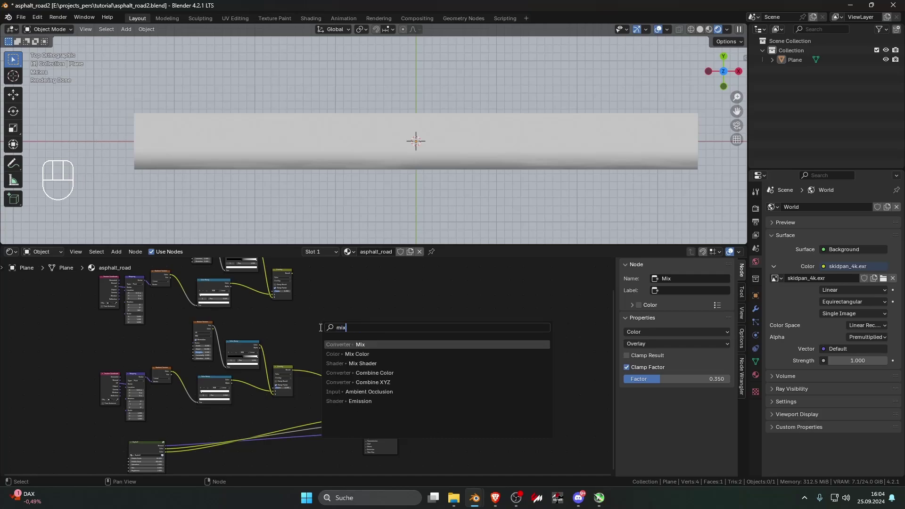
key(Return)
click(344, 365)
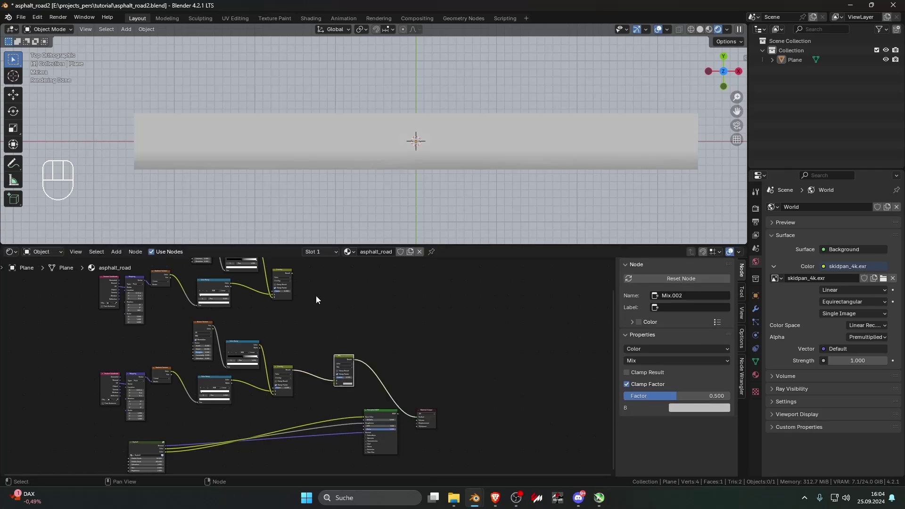
drag(293, 274, 337, 380)
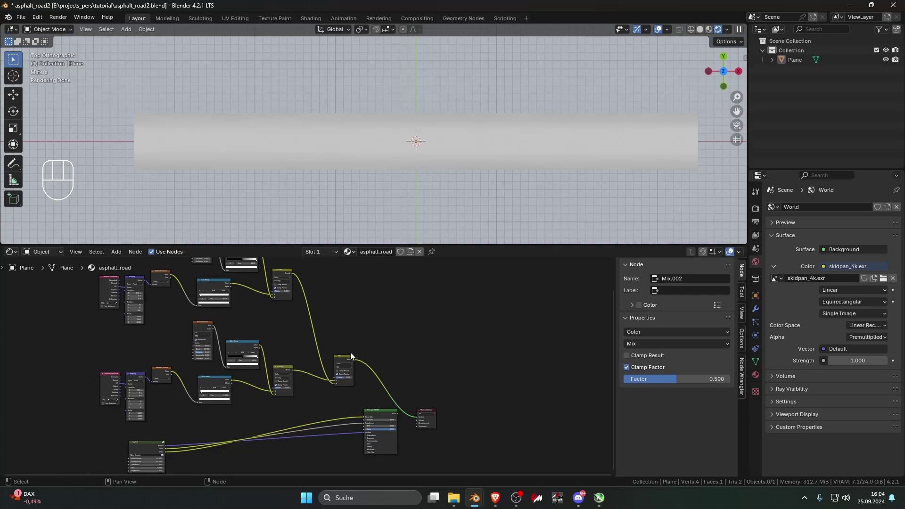
Try a factor of about 0.658 on the Mix node that combines both edge masks, and restore it to 0.5
scroll(358, 353, up, 7)
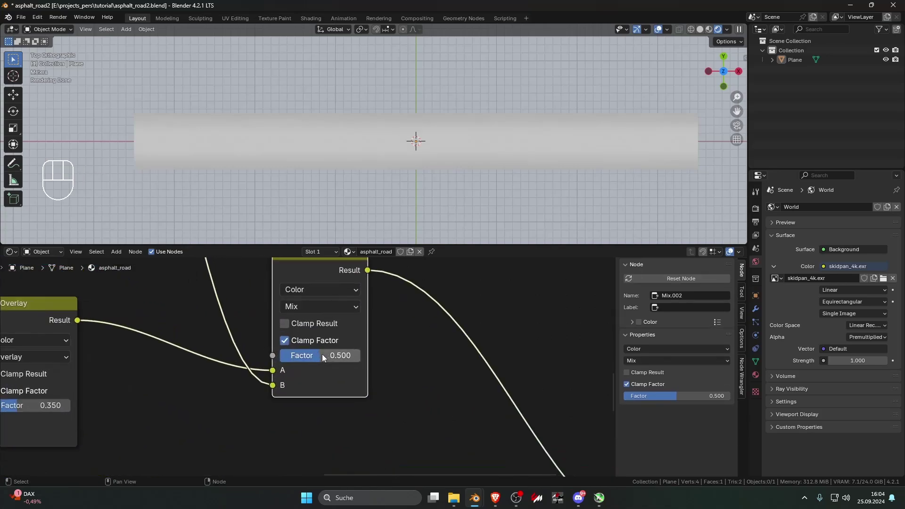
mouse_move(322, 355)
mouse_down()
mouse_move(313, 356)
mouse_move(333, 357)
mouse_up()
click(333, 357)
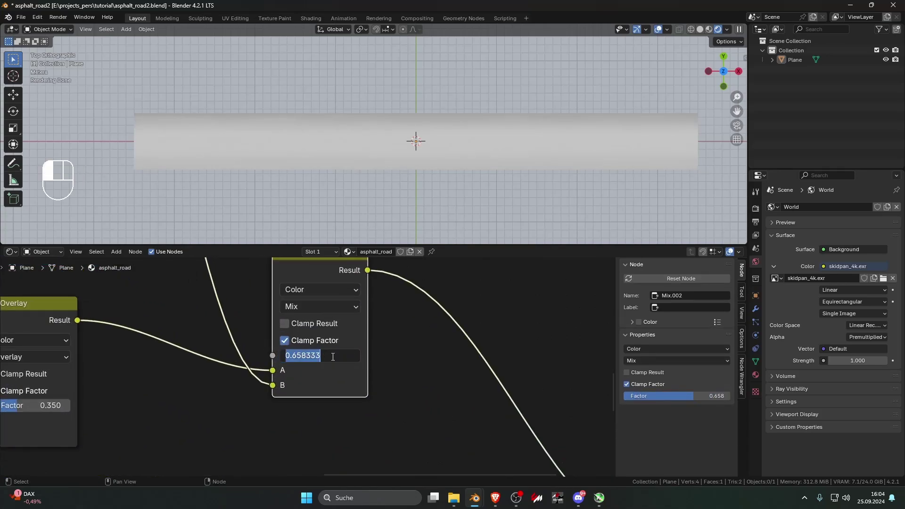
text(0.5)
key(Return)
Reconnect the Principled BSDF to the Material Output and move both nodes away to make room for another node
scroll(339, 368, down, 7)
middle_drag(369, 410, 335, 343)
scroll(462, 390, down, 5)
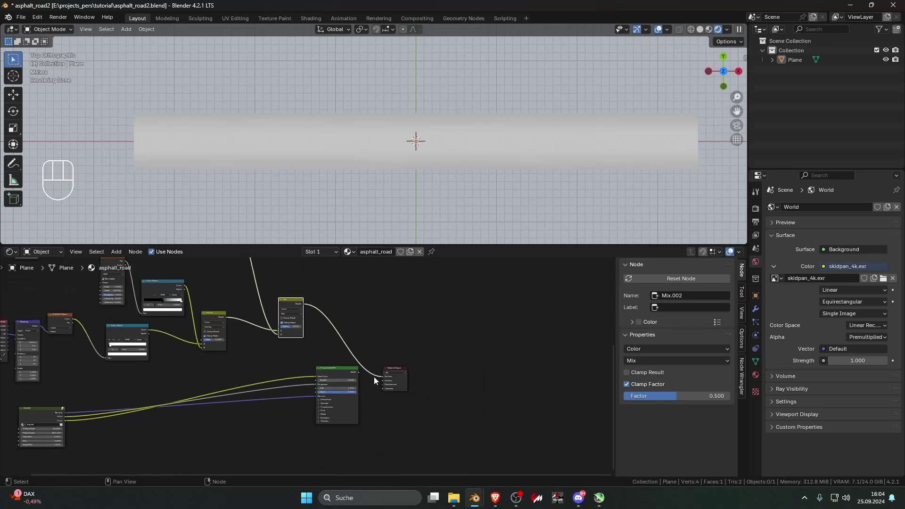
ctrl+shift+click(340, 370)
drag(461, 414, 401, 363)
click(383, 348)
scroll(371, 345, up, 3)
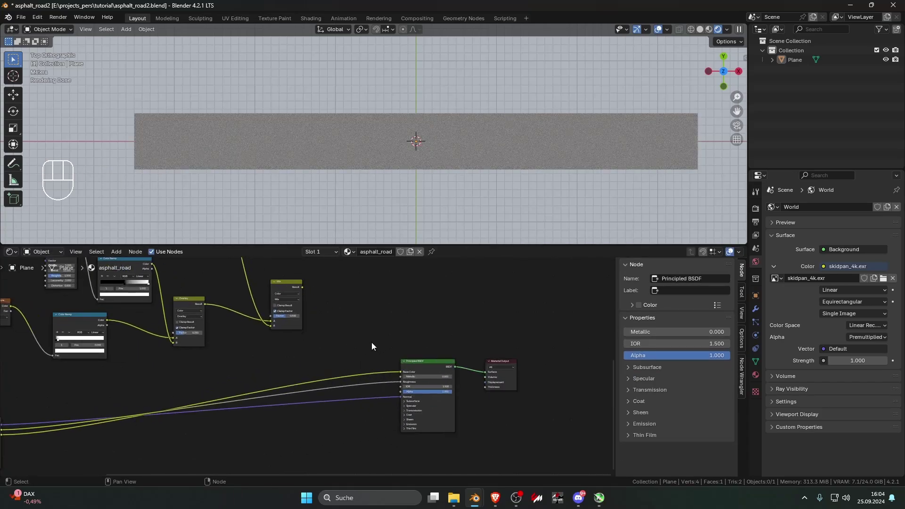
scroll(348, 338, up, 2)
drag(247, 271, 240, 280)
Insert a Mix Color node before the Principled BSDF's Base Color and connect the combined edge mask to its Factor
key(shift+a)
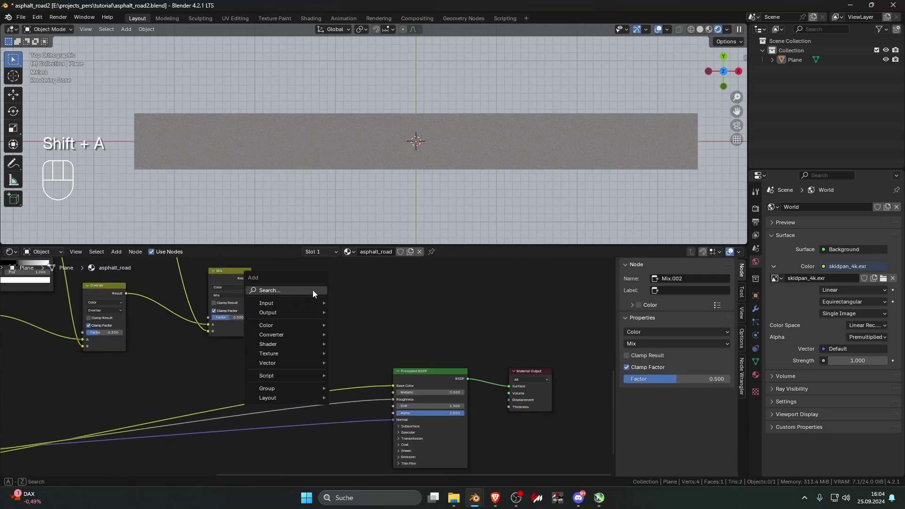
text(mix)
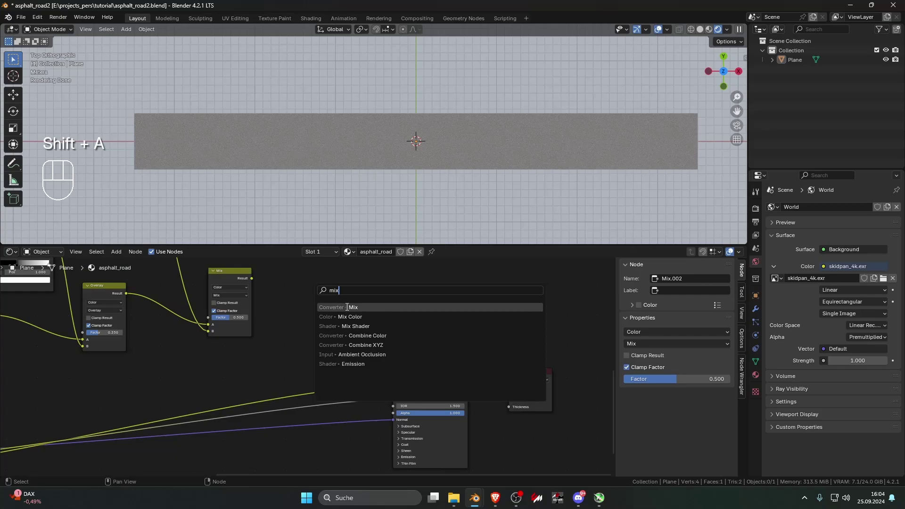
click(347, 316)
click(339, 331)
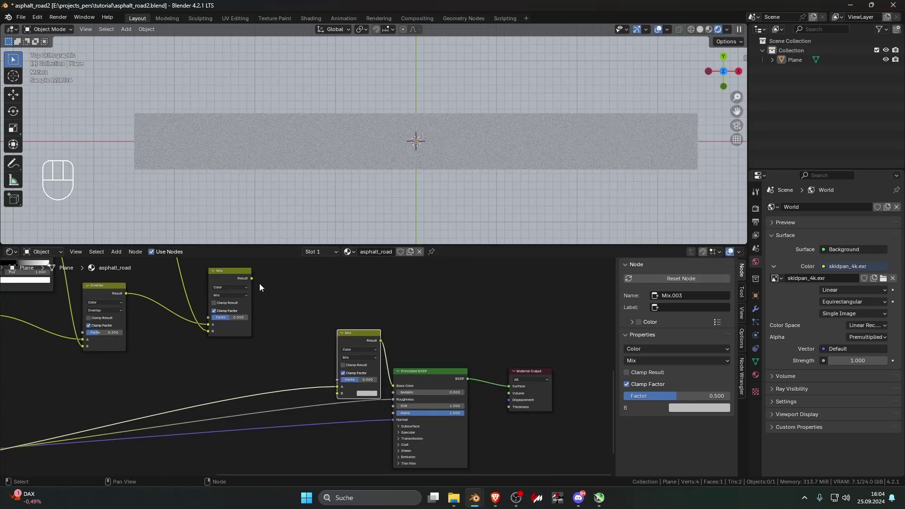
drag(252, 278, 337, 379)
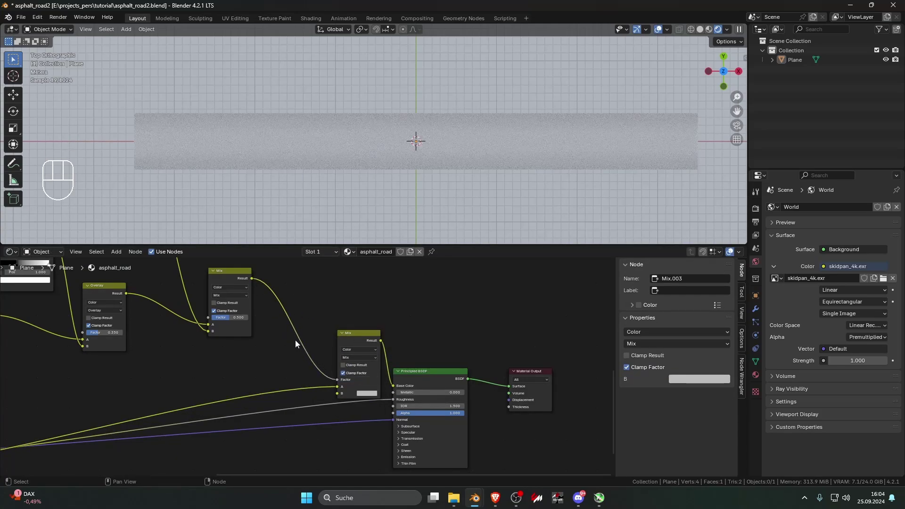
Set the new Mix node's blending mode to Multiply and darken its B color to a value of 0.121
scroll(299, 338, up, 2)
click(363, 354)
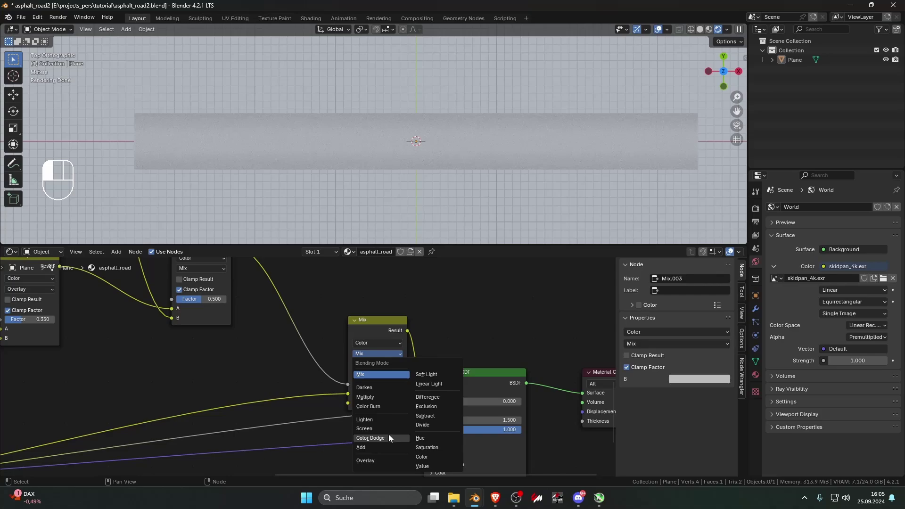
scroll(389, 437, down, 5)
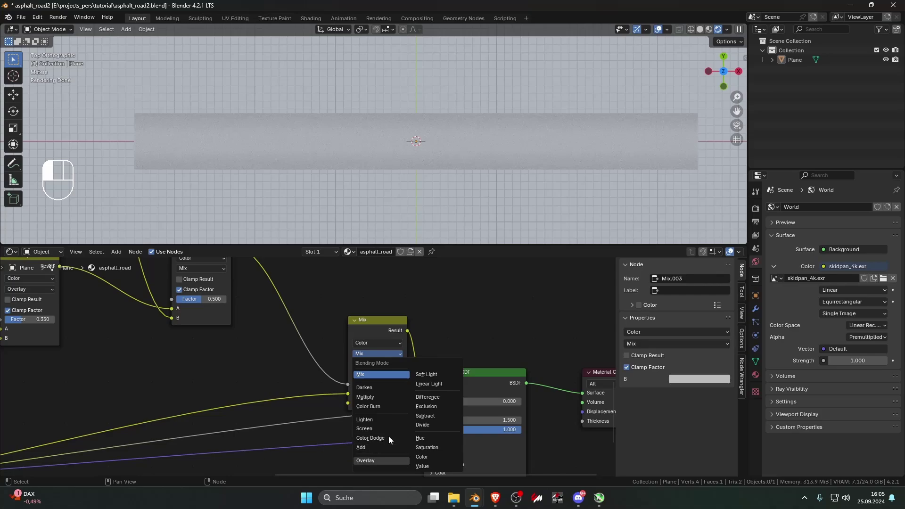
click(384, 398)
scroll(368, 381, up, 3)
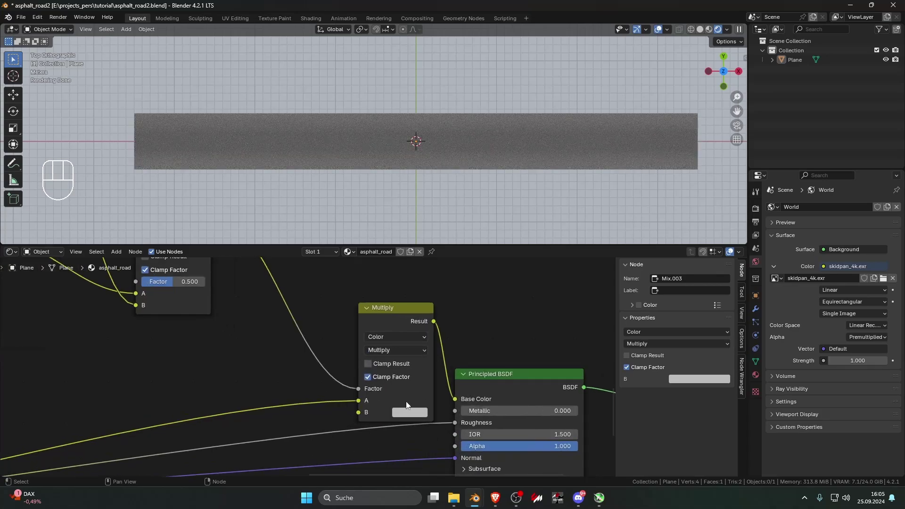
click(410, 411)
mouse_move(500, 294)
mouse_down()
mouse_move(499, 337)
mouse_move(500, 244)
mouse_move(499, 301)
mouse_up()
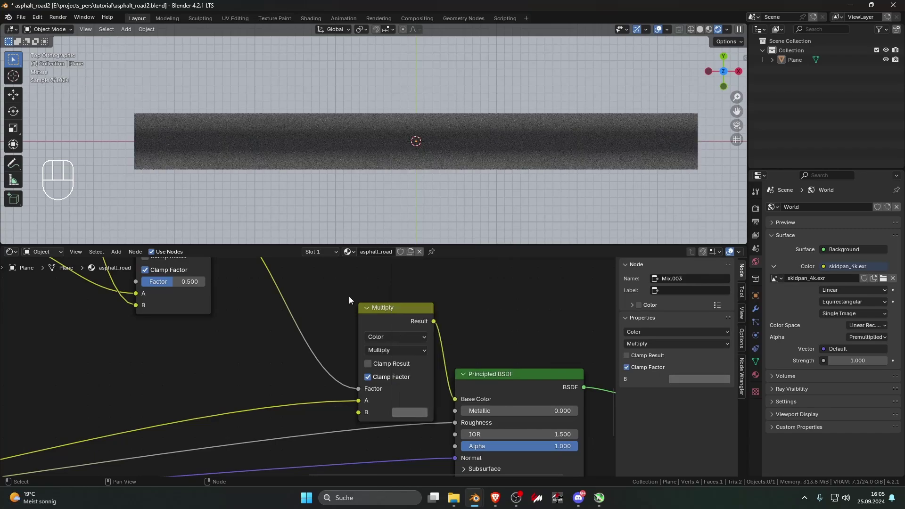
Insert an Invert Color node between the combined mask's Mix node and the Multiply node's Factor
scroll(219, 297, down, 2)
middle_drag(219, 297, 238, 323)
key(a)
click(253, 317)
key(a)
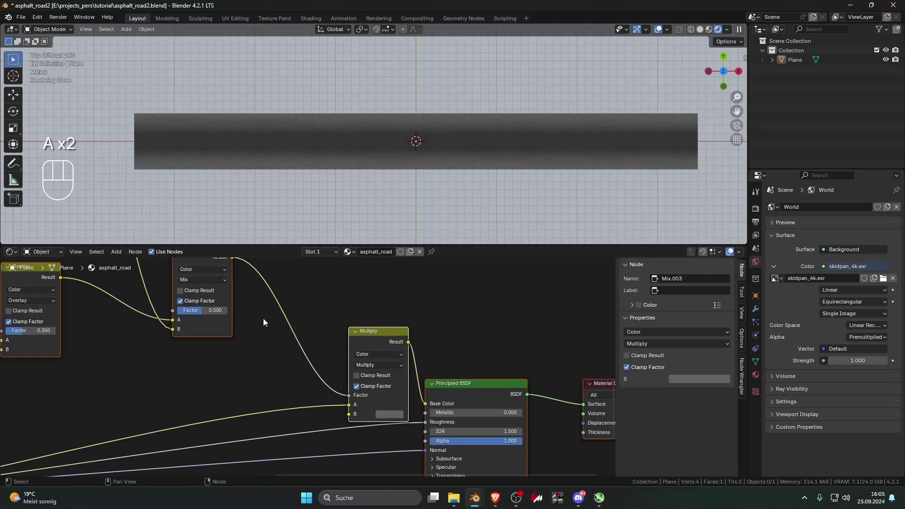
click(263, 318)
key(shift+a)
click(264, 319)
text(inve)
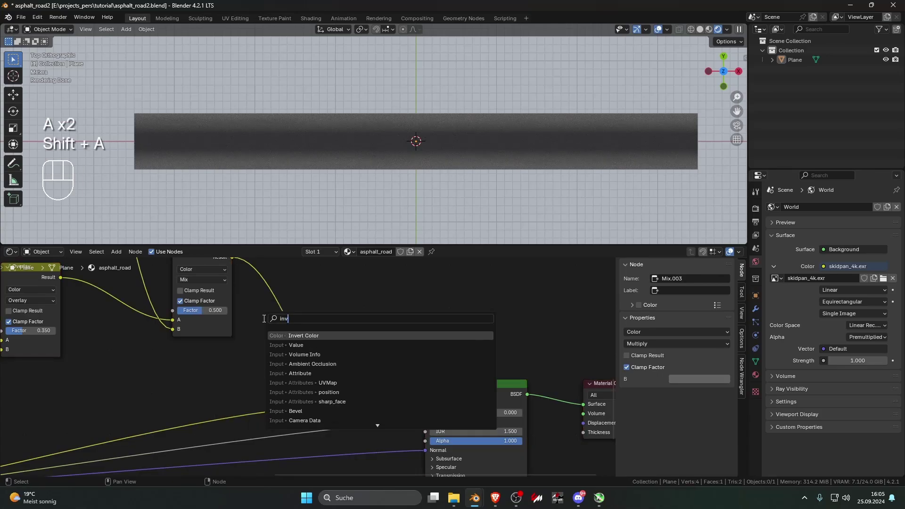
key(Return)
click(302, 315)
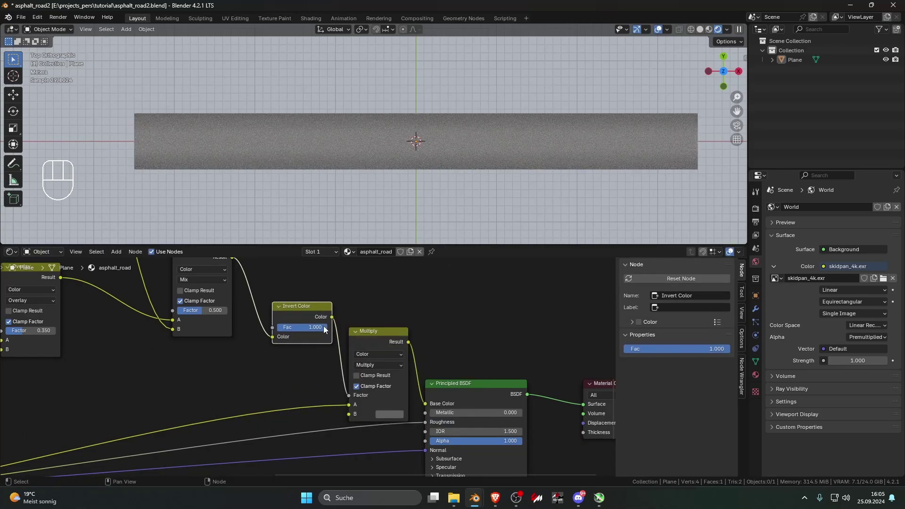
Lighten the Multiply node's B color to a value of 0.438 and inspect the road surface in perspective
click(391, 414)
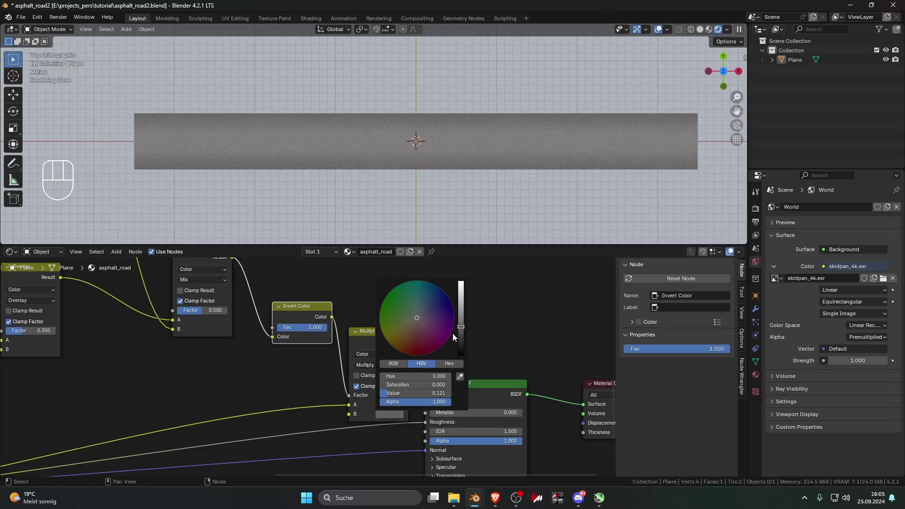
drag(460, 327, 460, 303)
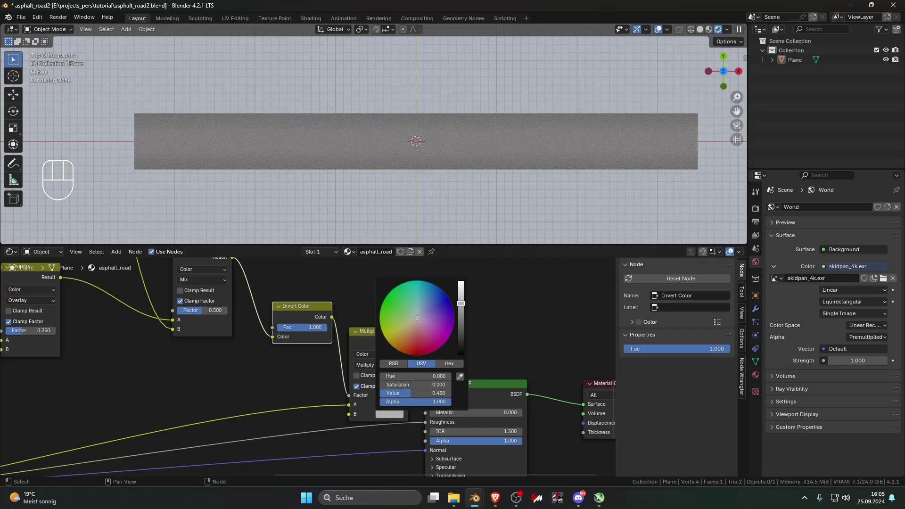
middle_drag(395, 195, 463, 122)
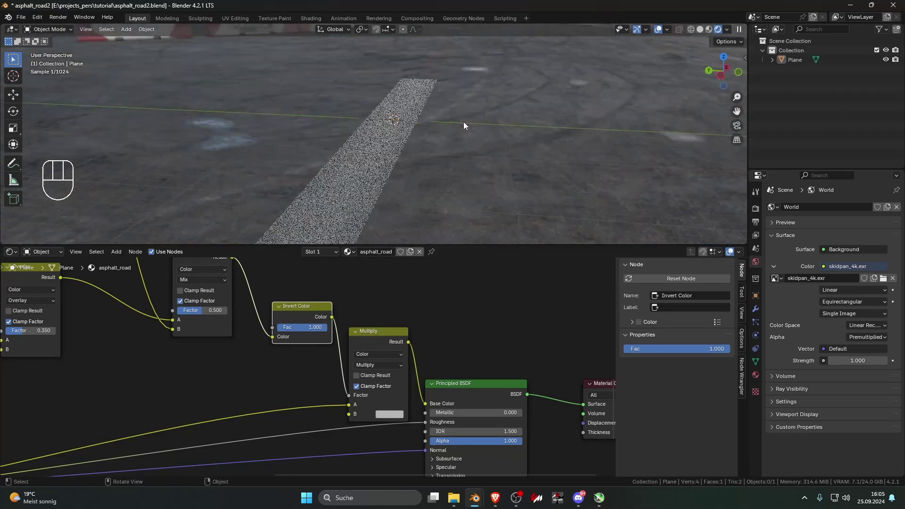
scroll(455, 157, up, 2)
shift+middle_drag(455, 160, 483, 134)
scroll(477, 94, up, 4)
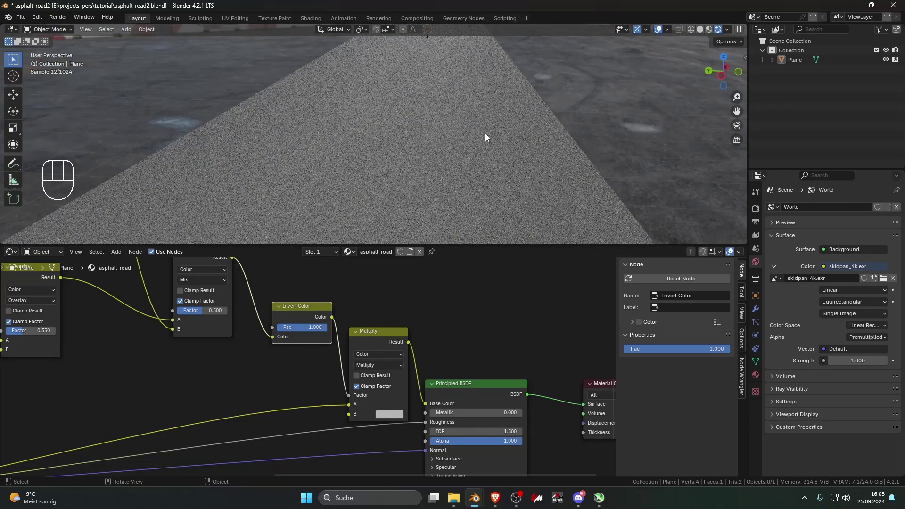
key(KP_7)
scroll(476, 139, down, 3)
Move the Principled BSDF and Material Output nodes farther away from the Multiply node
scroll(370, 293, down, 2)
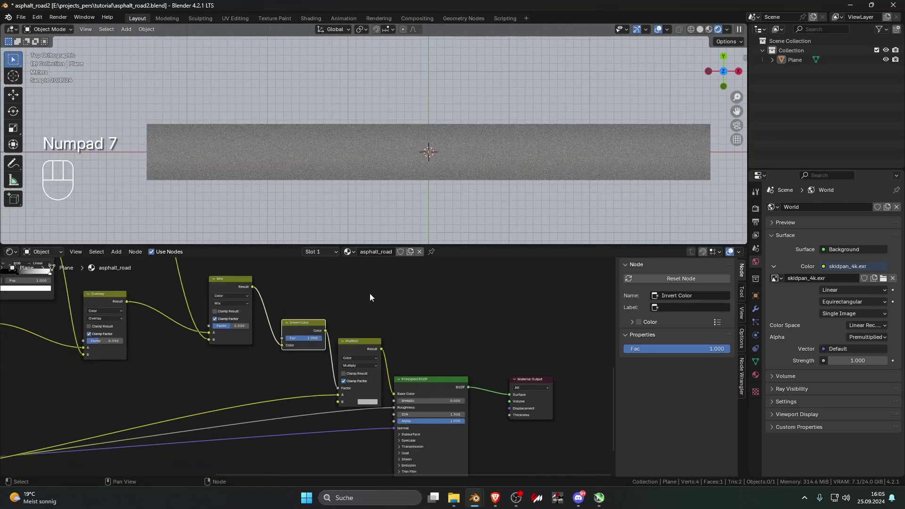
scroll(370, 293, down, 5)
middle_drag(369, 293, 344, 327)
scroll(344, 327, down, 2)
drag(487, 440, 425, 412)
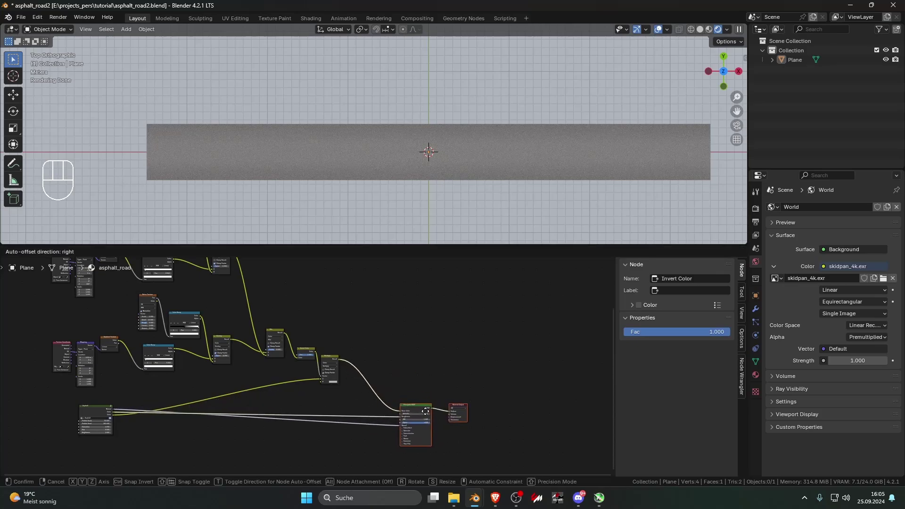
click(427, 411)
click(387, 333)
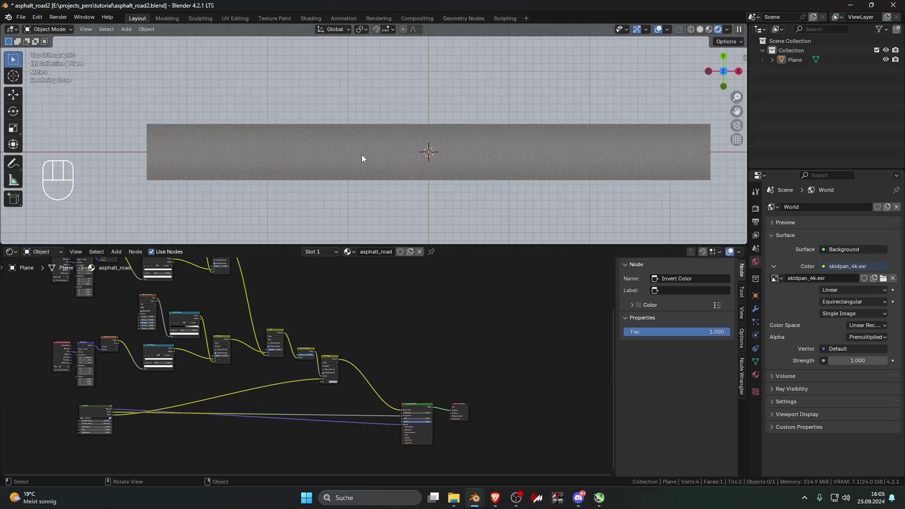
Preview the Mix node that combines the two edge masks
scroll(383, 318, down, 2)
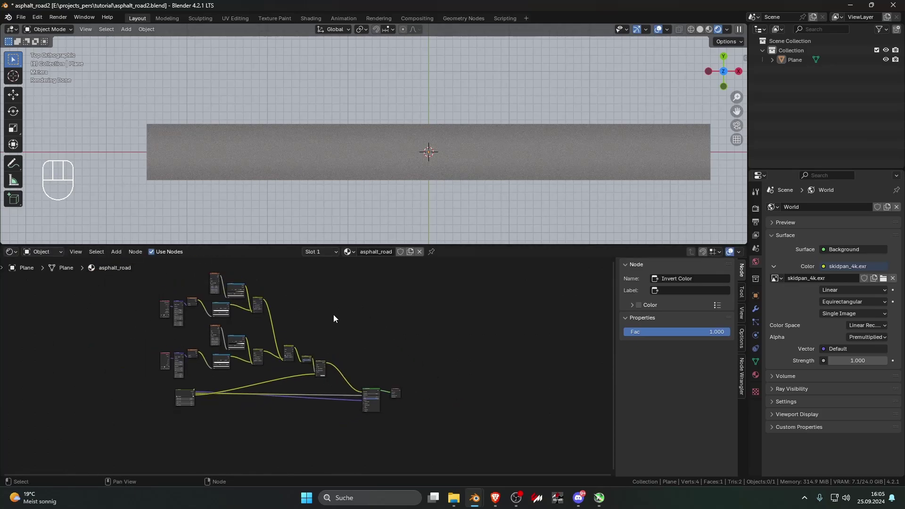
scroll(333, 315, up, 3)
ctrl+shift+click(292, 359)
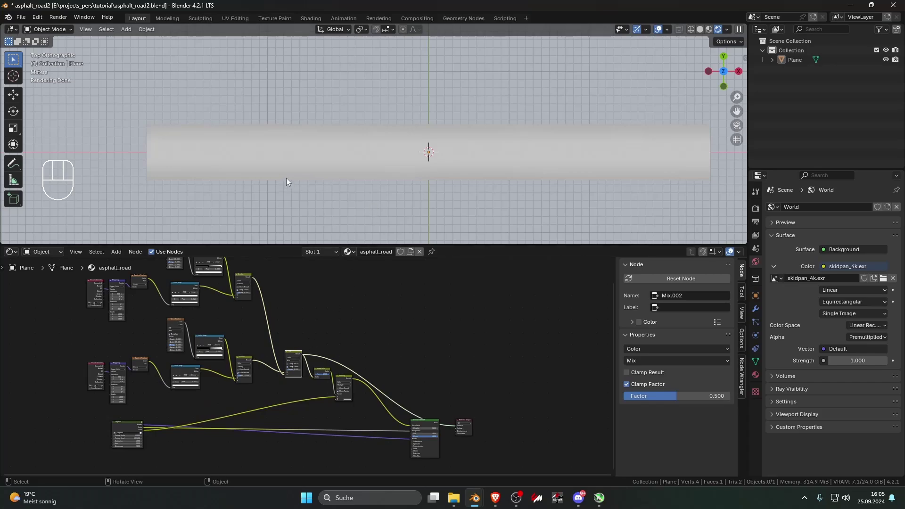
Duplicate both edge-mask node chains together with their combining Mix node and place the copy above the originals
scroll(319, 290, down, 3)
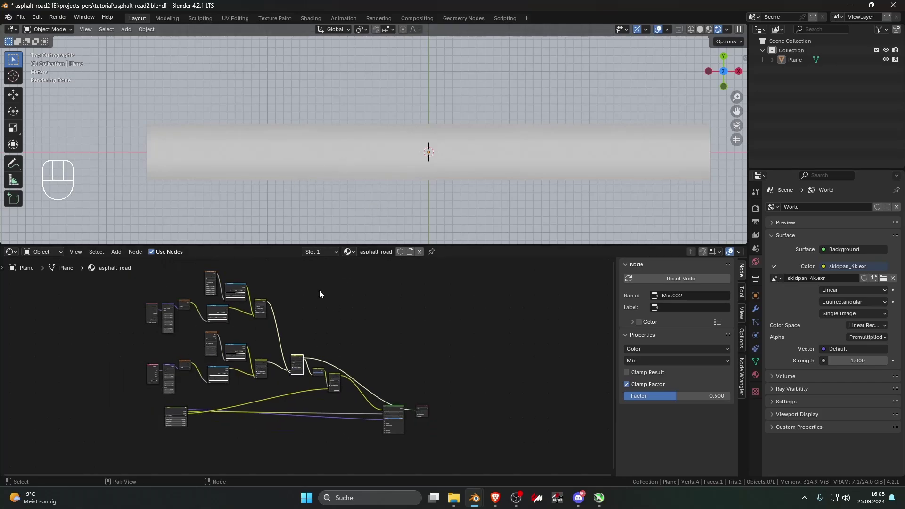
middle_drag(318, 290, 332, 308)
scroll(297, 316, up, 1)
drag(136, 282, 307, 398)
scroll(307, 398, down, 2)
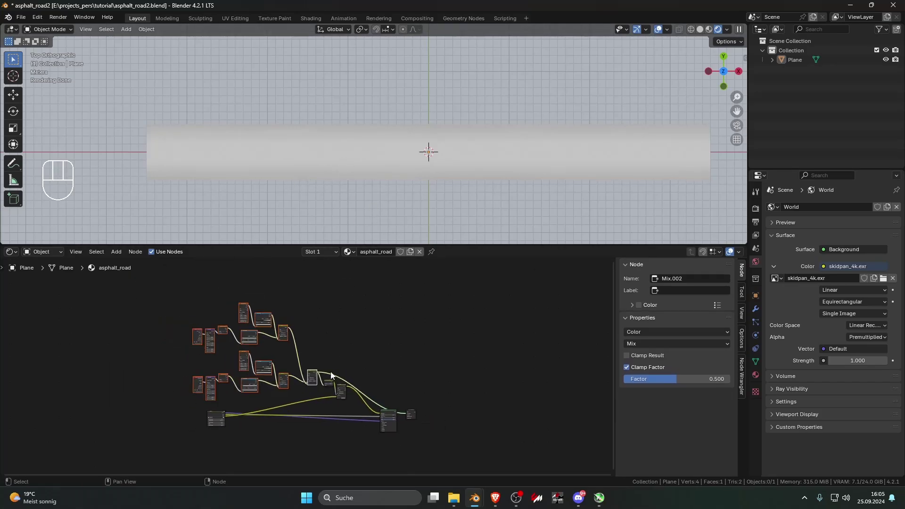
key(shift+d)
click(327, 316)
scroll(327, 316, up, 5)
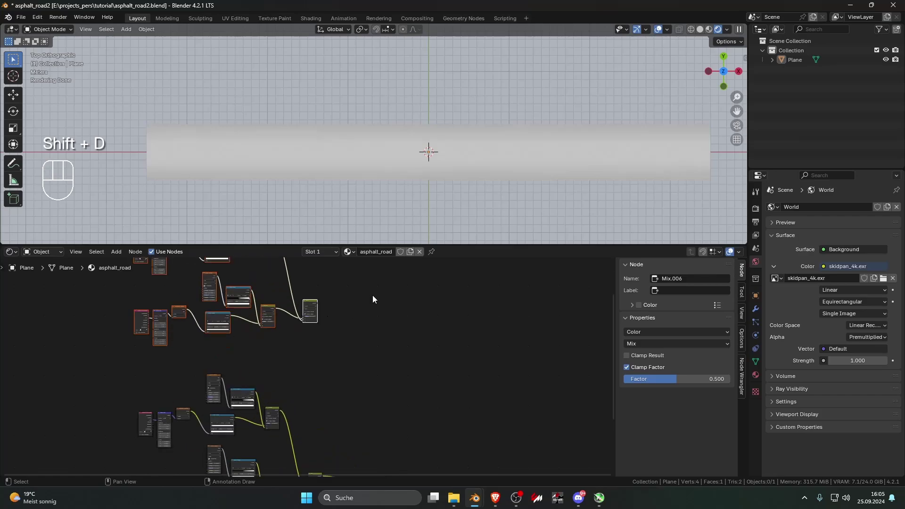
middle_drag(371, 287, 383, 362)
scroll(383, 362, up, 3)
click(383, 362)
Try to reshape the duplicated lower mask's gradient by moving its Color Ramp stops
middle_drag(264, 375, 400, 341)
scroll(400, 341, up, 3)
scroll(400, 339, up, 6)
middle_drag(346, 335, 338, 367)
scroll(338, 366, up, 4)
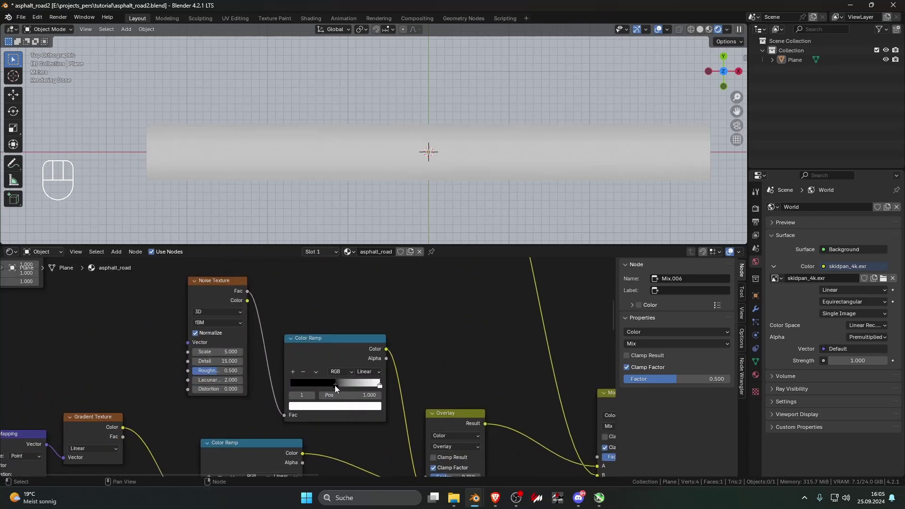
scroll(335, 385, down, 7)
middle_drag(281, 409, 327, 330)
scroll(327, 331, up, 4)
scroll(304, 358, up, 2)
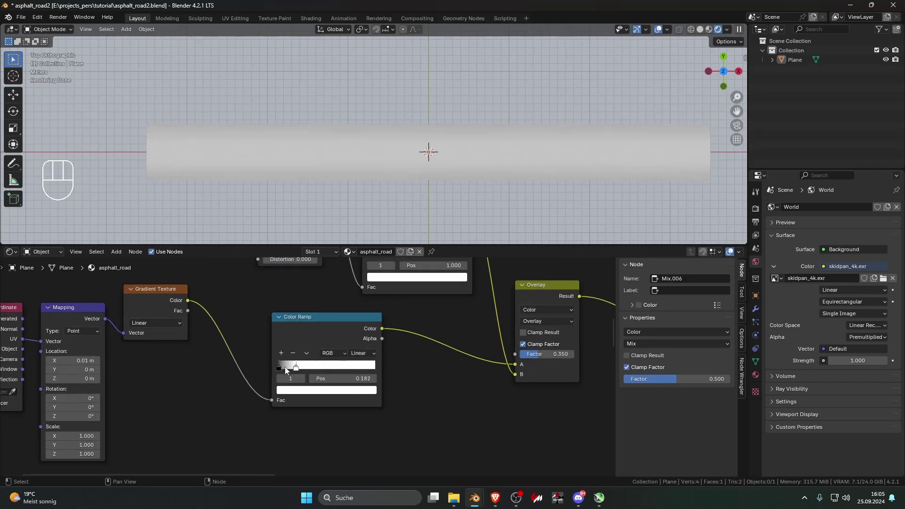
drag(281, 367, 288, 367)
key(ctrl+z)
key(ctrl+z)
key(ctrl+z)
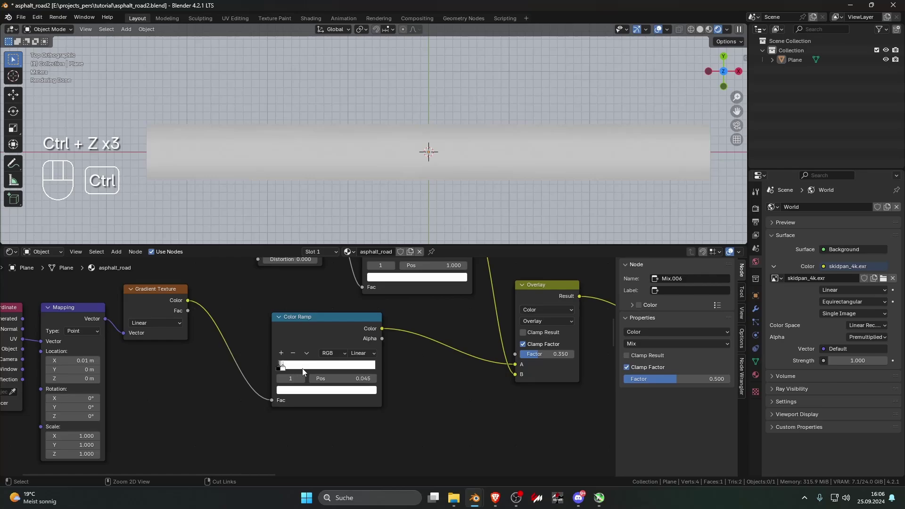
key(ctrl+z)
Set the duplicated lower mask's Mapping X location to -0.03 m and preview its gradient Color Ramp
middle_drag(170, 363, 300, 371)
shift+drag(205, 369, 207, 369)
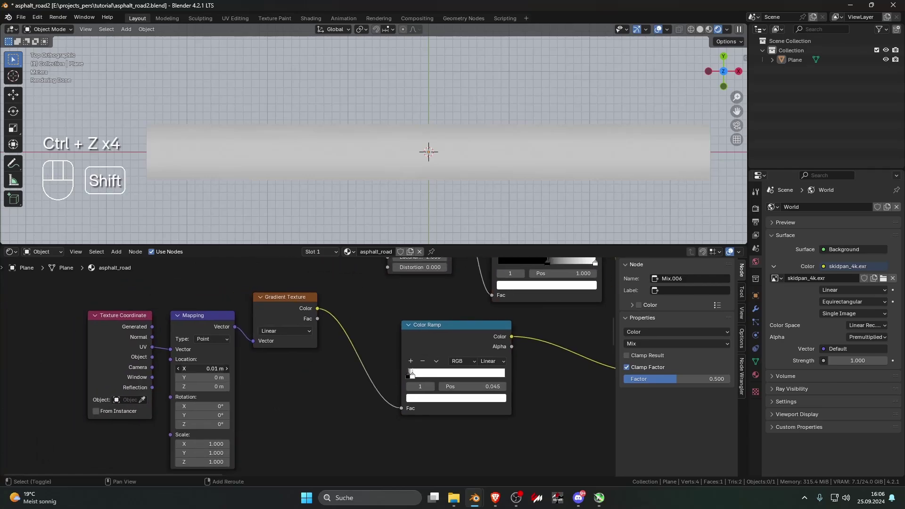
scroll(311, 369, down, 8)
scroll(233, 365, down, 3)
middle_drag(348, 367, 298, 381)
ctrl+shift+click(439, 329)
scroll(285, 375, up, 3)
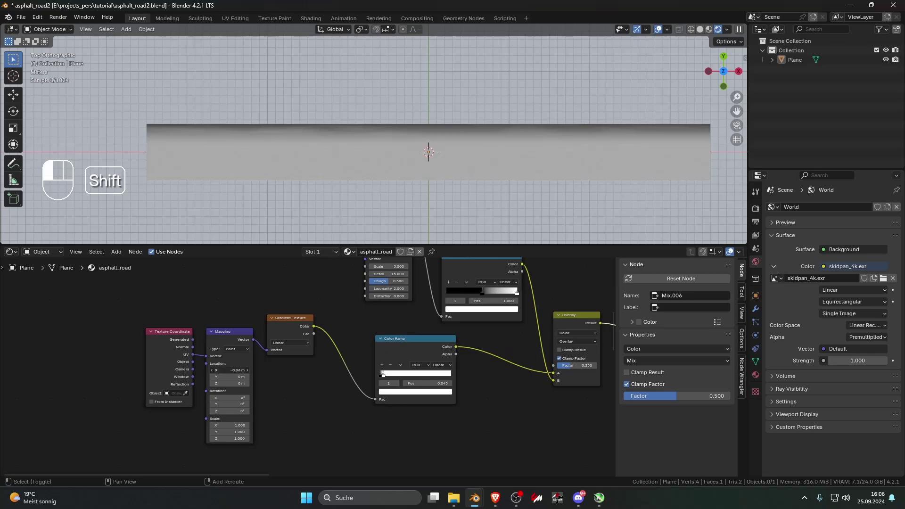
mouse_move(230, 370)
shift+mouse_down()
mouse_move(244, 370)
mouse_move(235, 370)
shift+mouse_up()
ctrl+shift+click(430, 345)
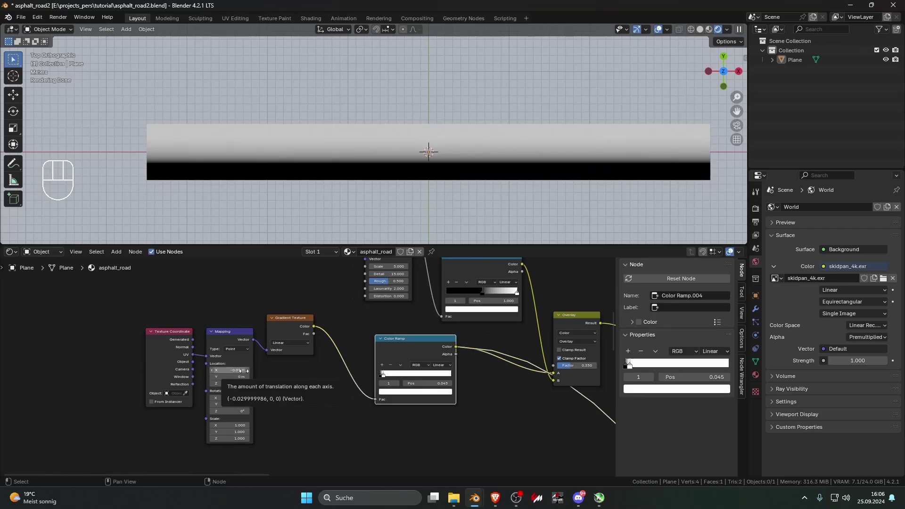
Preview the duplicated upper mask's gradient Color Ramp and set its Mapping X location to 0.07 m
scroll(314, 379, down, 5)
middle_drag(289, 314, 294, 427)
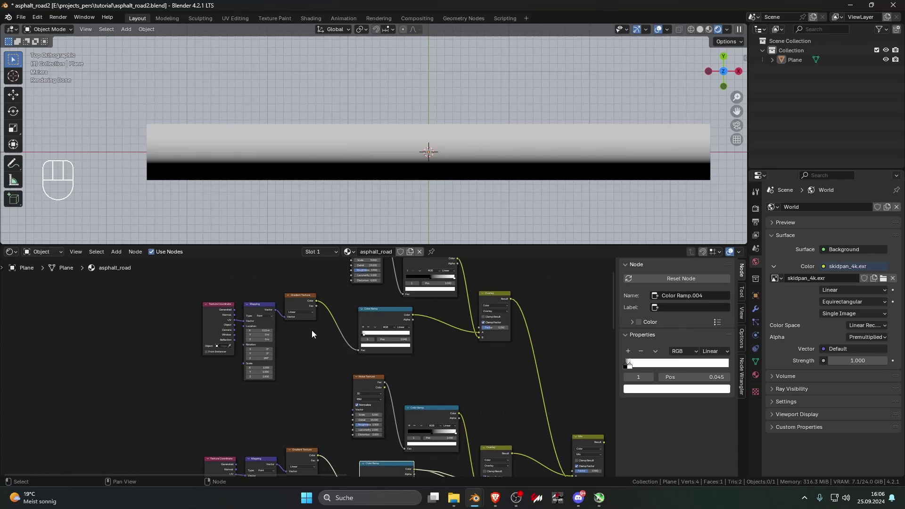
ctrl+shift+click(376, 313)
middle_drag(270, 334, 278, 367)
scroll(277, 368, up, 6)
shift+drag(275, 362, 271, 362)
scroll(316, 366, down, 3)
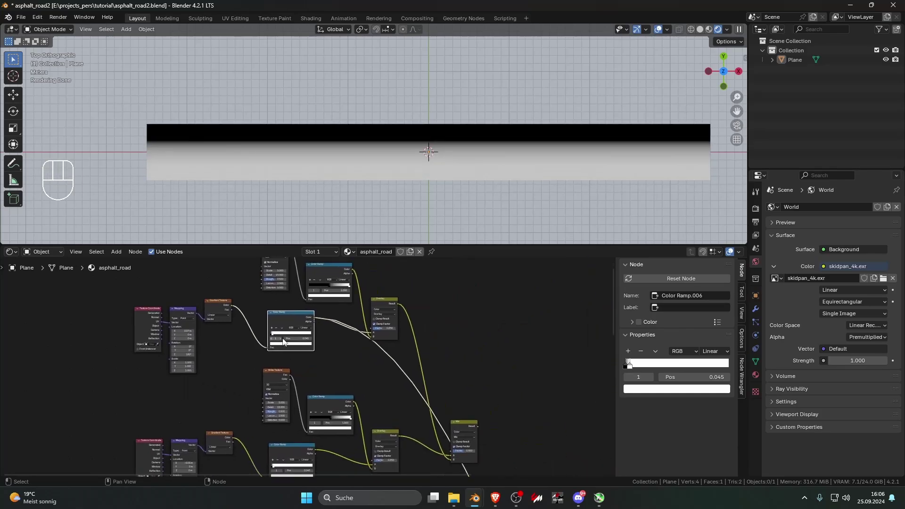
Preview the duplicated Mix node and move the white stop of the duplicated lower mask's gradient Color Ramp to 0.032
ctrl+shift+click(391, 305)
middle_drag(398, 374, 354, 281)
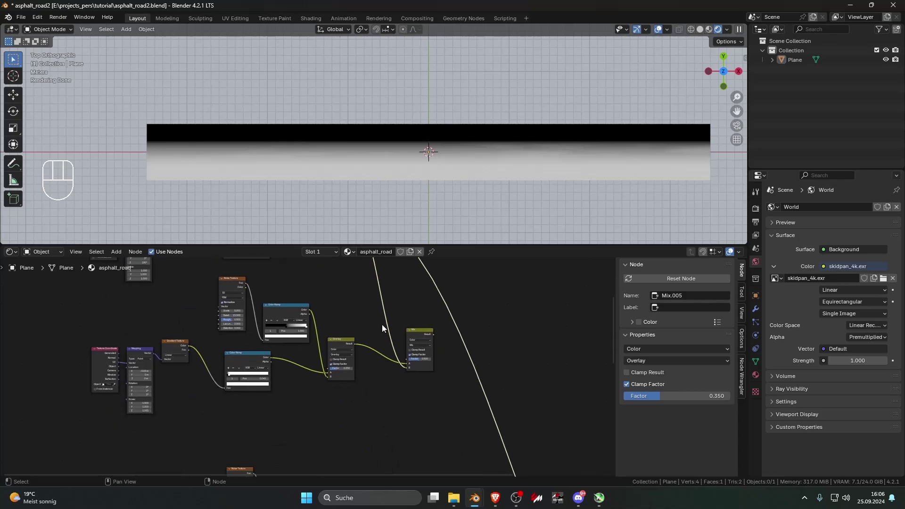
ctrl+shift+click(423, 336)
scroll(373, 338, up, 2)
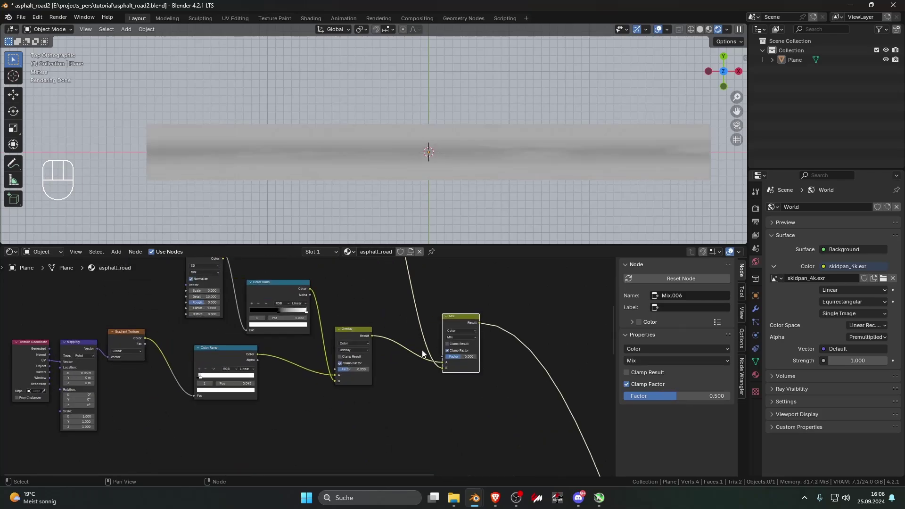
middle_drag(294, 341, 333, 349)
scroll(327, 383, up, 2)
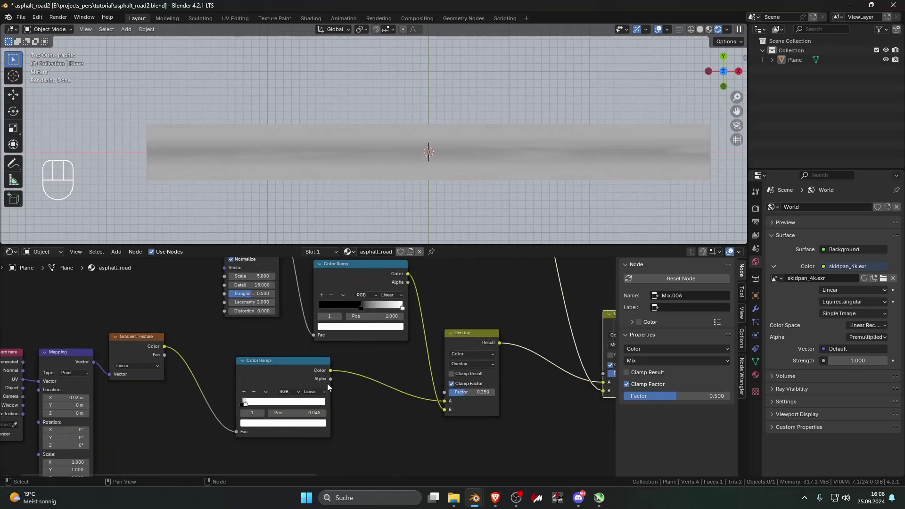
shift+middle_drag(254, 349, 338, 368)
scroll(338, 368, up, 2)
shift+middle_drag(332, 417, 334, 340)
shift+drag(327, 373, 325, 373)
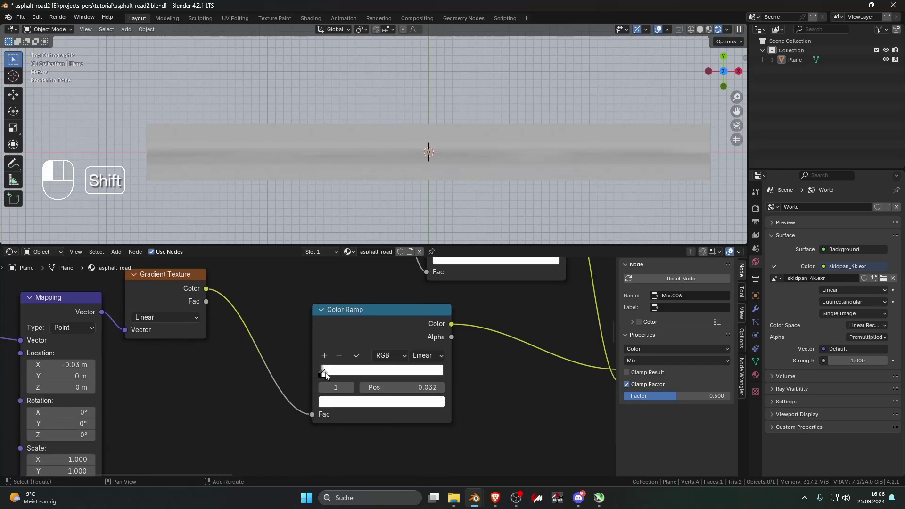
Move the white stop of the duplicated upper mask's gradient Color Ramp to 0.032
scroll(325, 375, down, 3)
shift+middle_drag(321, 345, 321, 362)
scroll(321, 362, up, 3)
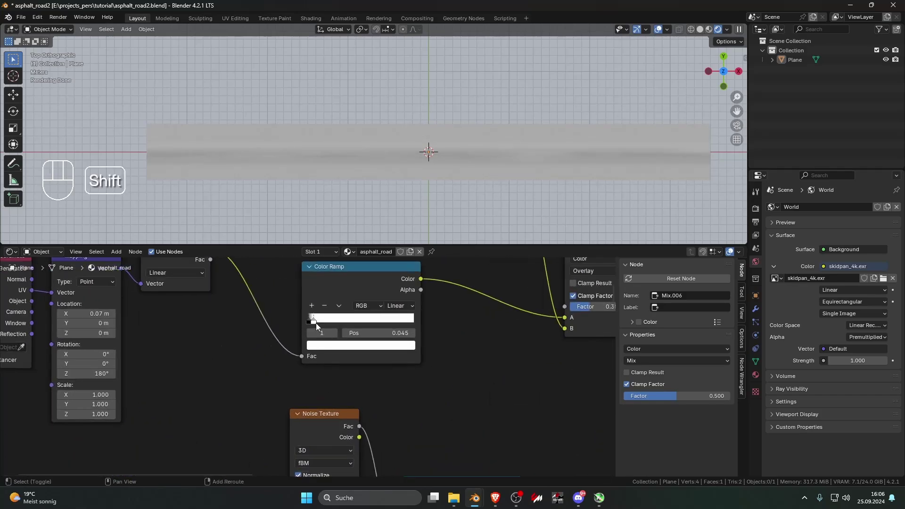
shift+drag(316, 323, 315, 323)
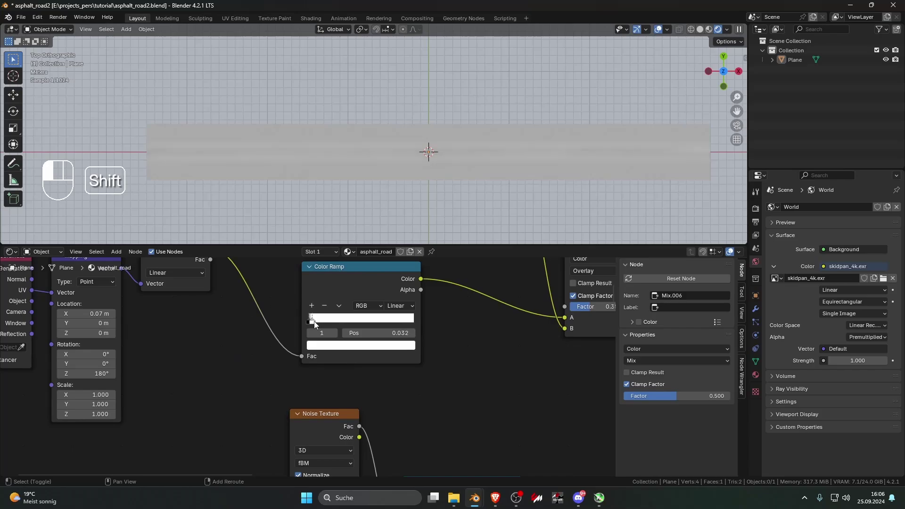
Duplicate the Multiply node and insert the copy between the original Multiply and the Principled BSDF
scroll(400, 322, down, 6)
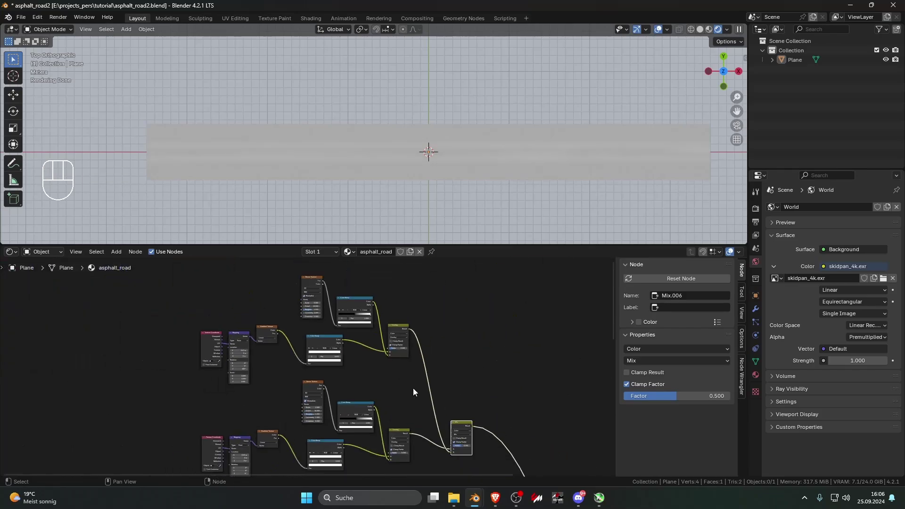
scroll(408, 378, up, 3)
click(327, 324)
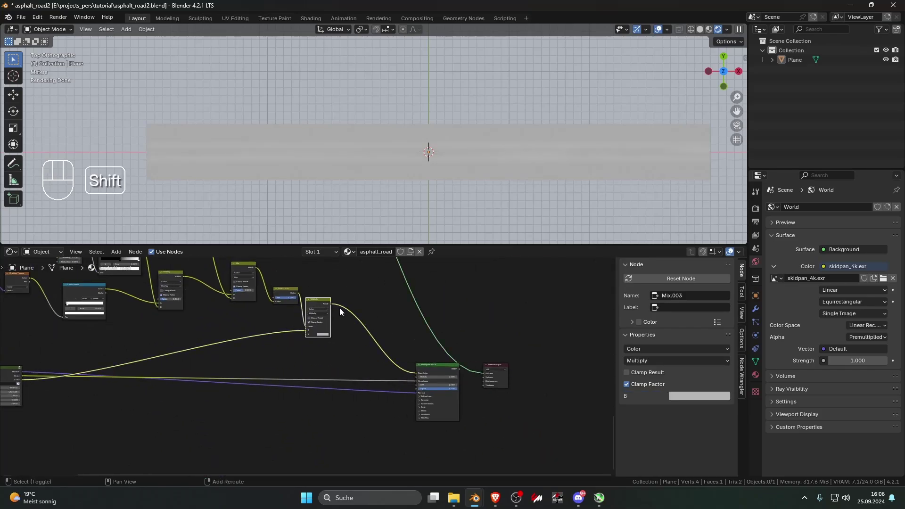
key(shift+d)
click(379, 325)
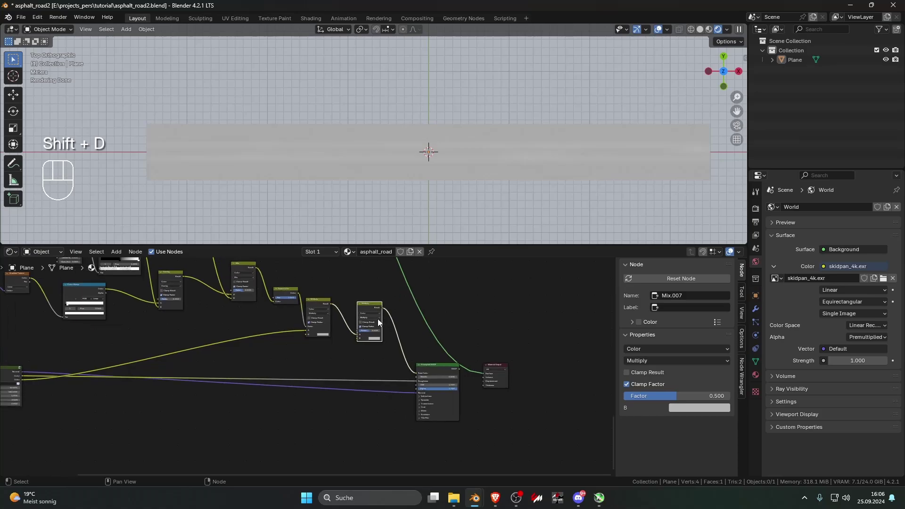
Connect the duplicated Mix node's Result to the second Multiply's Factor and restore the Principled BSDF output
scroll(378, 321, down, 5)
drag(293, 272, 344, 439)
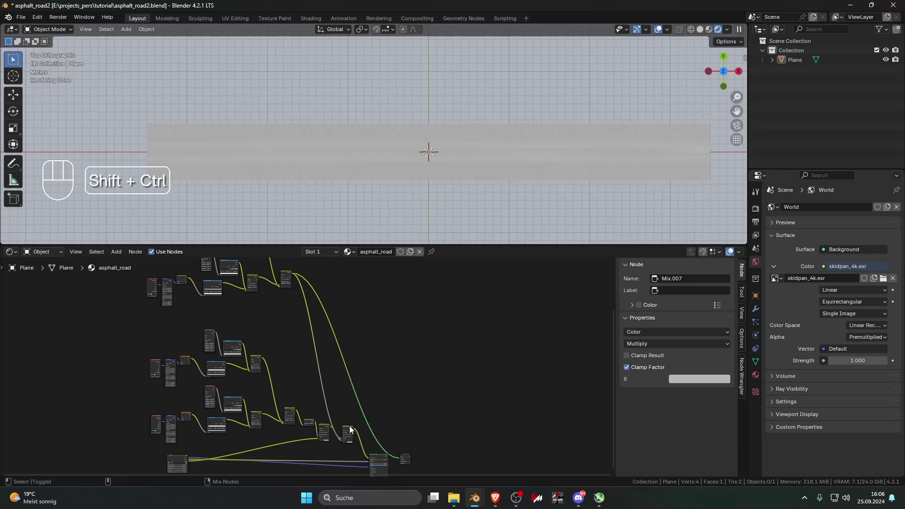
ctrl+shift+click(377, 459)
scroll(358, 386, up, 3)
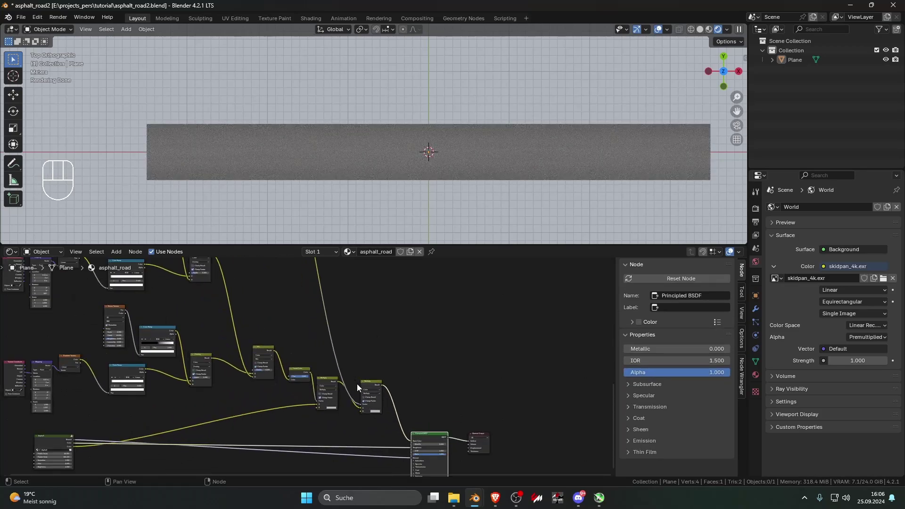
Compare the inverted original edge mask with the duplicated Mix node's mask by previewing each
scroll(344, 358, up, 2)
shift+middle_drag(357, 380, 303, 311)
scroll(329, 315, up, 4)
scroll(330, 322, down, 5)
ctrl+shift+click(277, 362)
scroll(326, 310, down, 5)
middle_drag(325, 269, 341, 360)
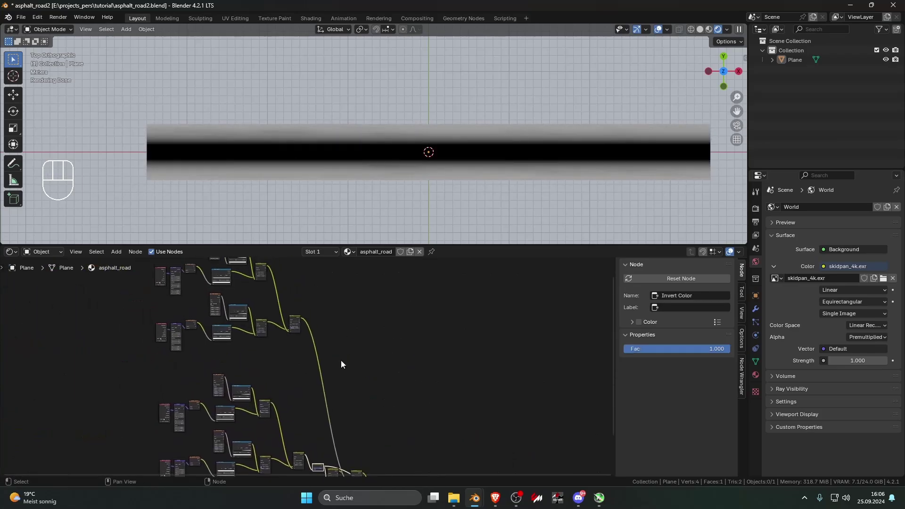
ctrl+shift+click(295, 321)
Insert an Invert Color node after the duplicated Mix node, on its link to the second Multiply's Factor
shift+scroll(335, 322, down, 2)
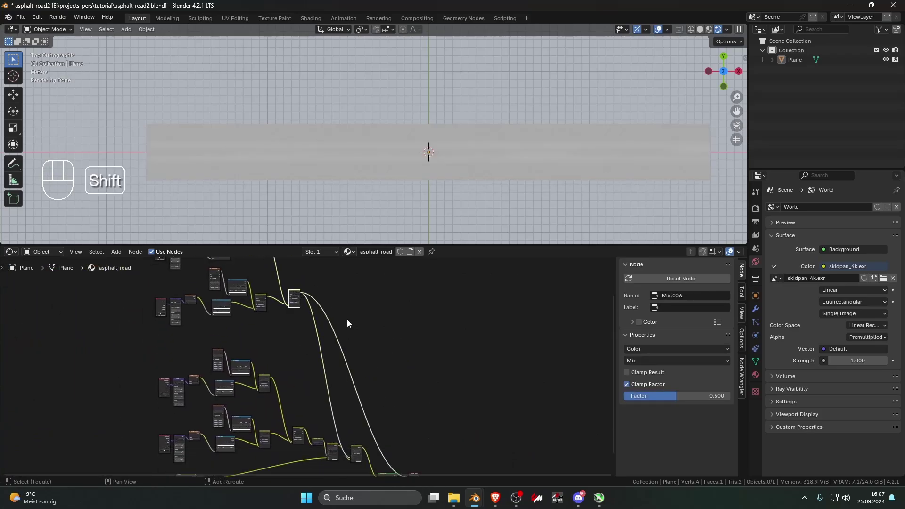
key(shift+a)
click(349, 320)
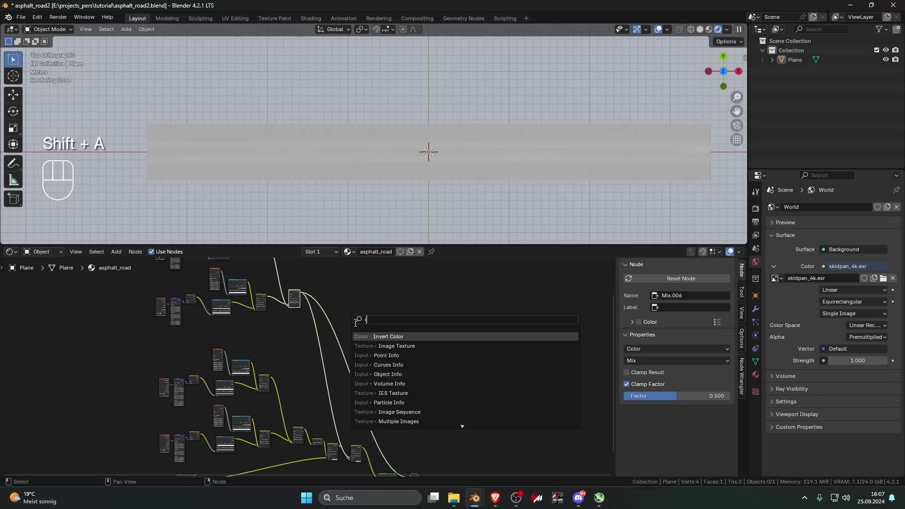
click(372, 336)
click(323, 345)
middle_drag(344, 386, 331, 347)
drag(315, 309, 310, 312)
Preview the second Multiply node, restore the Principled BSDF output and inspect the road surface in perspective
scroll(300, 316, up, 7)
middle_drag(351, 418, 298, 304)
ctrl+shift+click(283, 296)
scroll(298, 304, up, 5)
scroll(298, 301, up, 1)
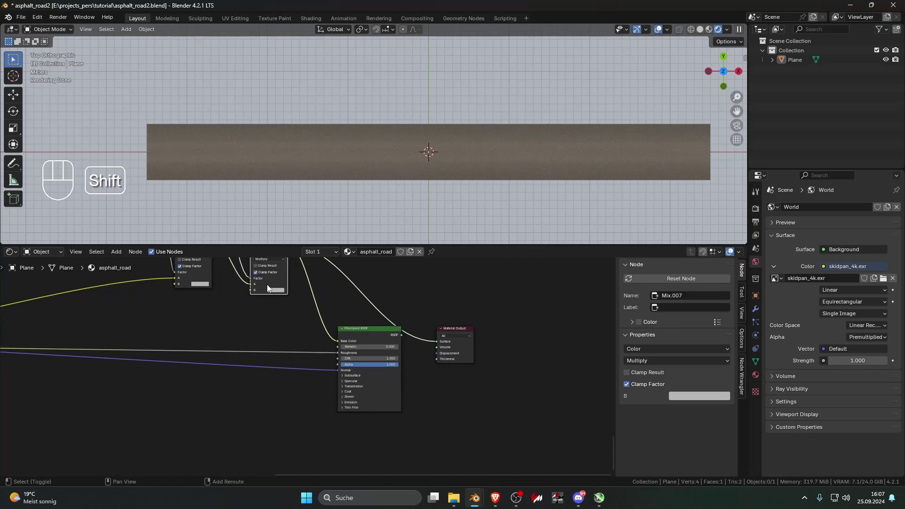
shift+middle_drag(272, 264, 301, 372)
scroll(301, 372, up, 1)
scroll(329, 394, down, 1)
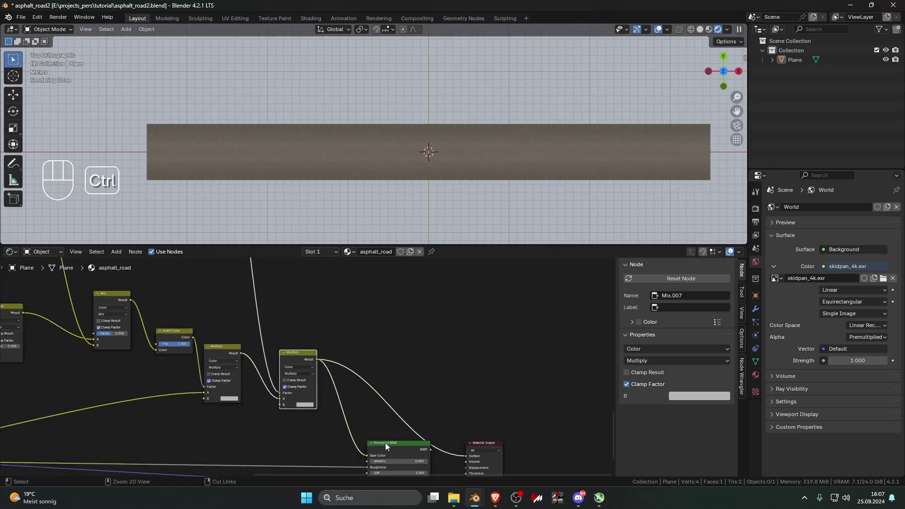
ctrl+shift+click(386, 443)
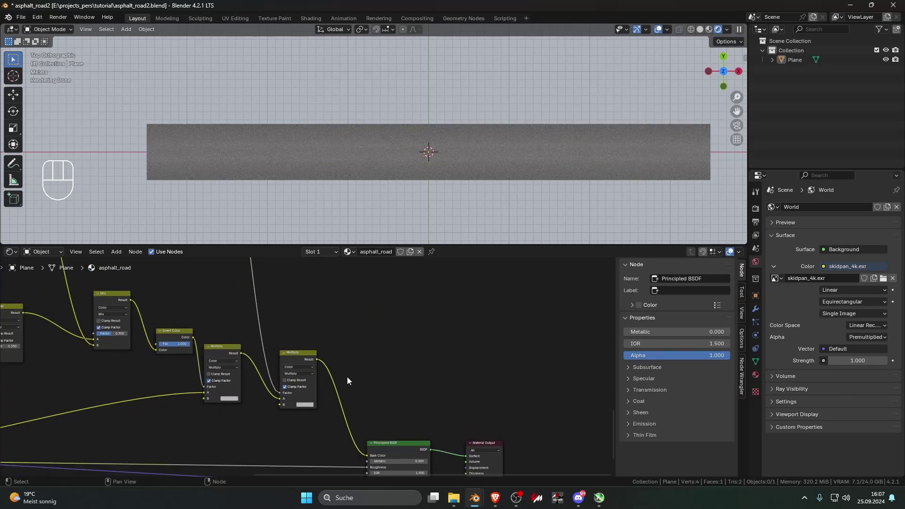
middle_drag(405, 216, 465, 128)
scroll(467, 131, up, 2)
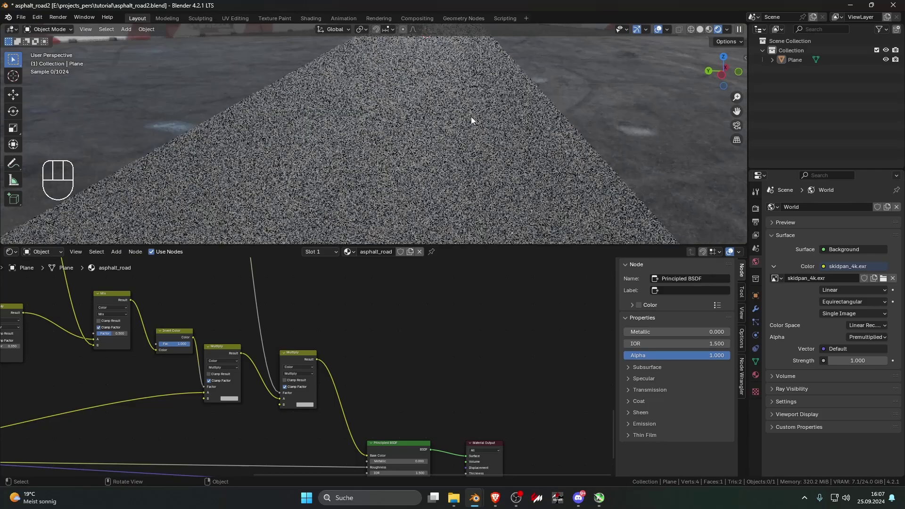
shift+middle_drag(370, 286, 362, 377)
scroll(363, 372, down, 4)
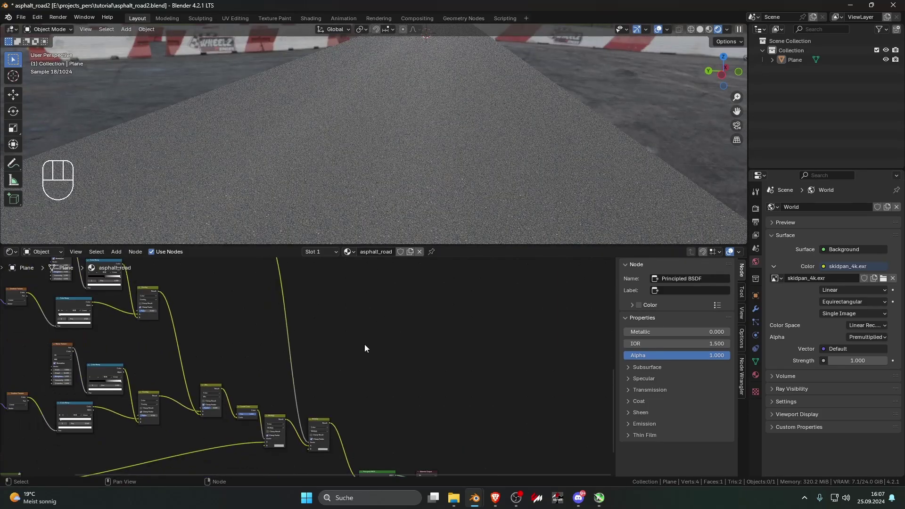
key(shift+a)
text(inv)
key(Return)
click(351, 329)
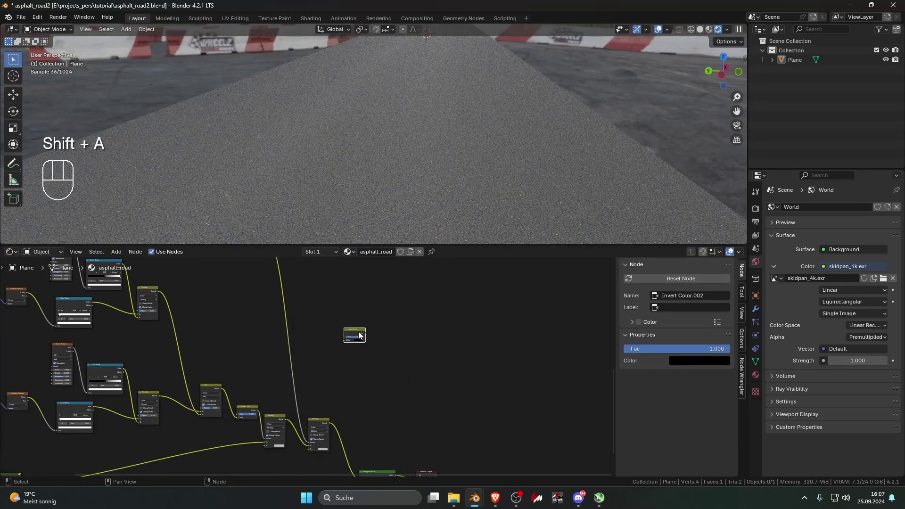
key(Delete)
click(344, 330)
Insert a Color Ramp node on the link feeding the second Multiply's Factor and view the road from the top
key(shift+a)
click(344, 330)
text(c)
click(392, 365)
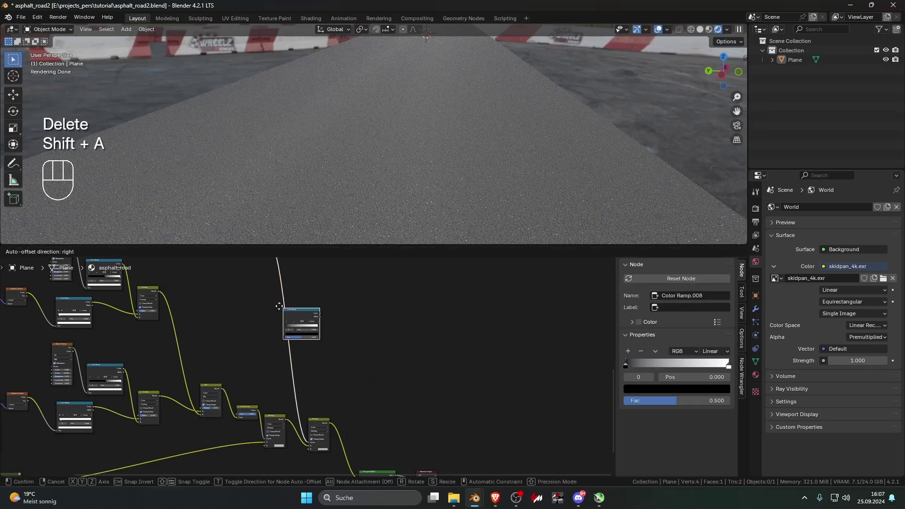
click(271, 296)
scroll(302, 323, up, 7)
mouse_move(302, 309)
mouse_down()
mouse_move(352, 307)
mouse_move(299, 301)
mouse_up()
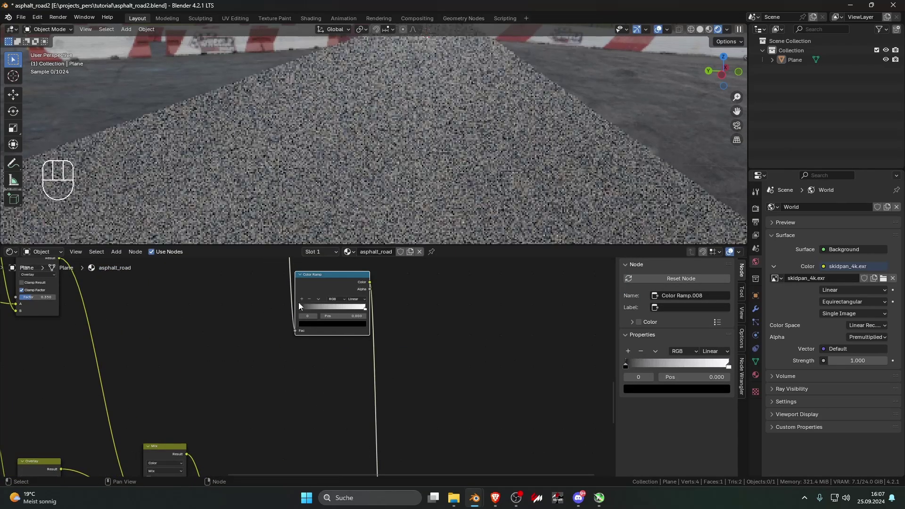
key(KP_7)
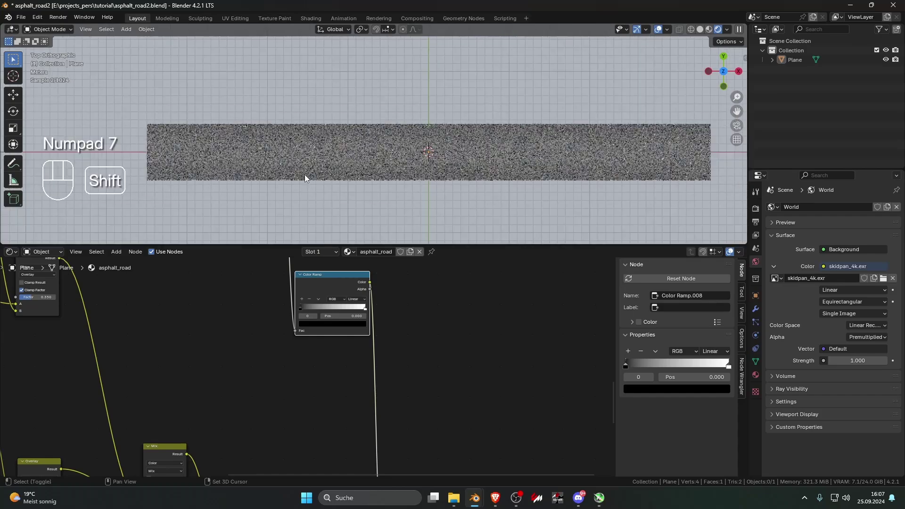
scroll(335, 146, up, 2)
shift+middle_drag(304, 175, 328, 170)
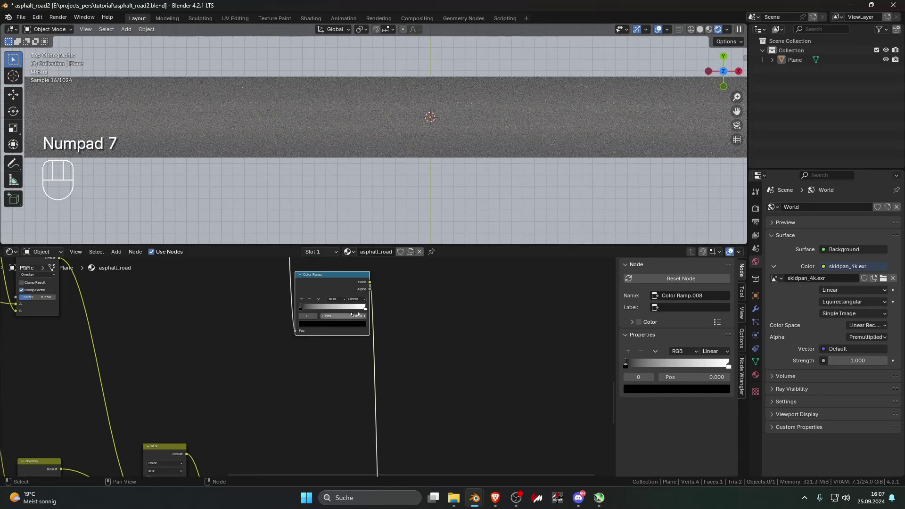
Adjust the Color Ramp feeding the second Multiply's Factor, leaving the black stop at the start and the white stop at 0.791
drag(365, 308, 409, 307)
drag(301, 307, 338, 310)
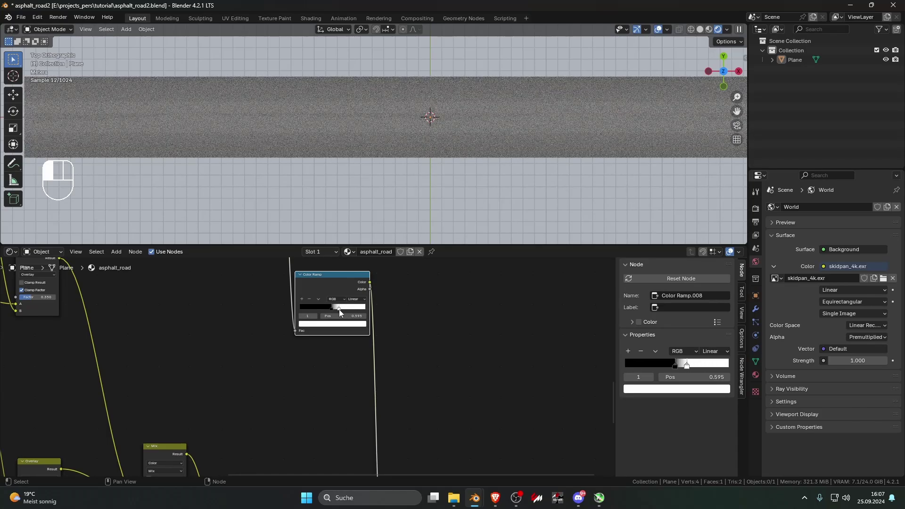
scroll(403, 326, down, 3)
scroll(421, 199, down, 2)
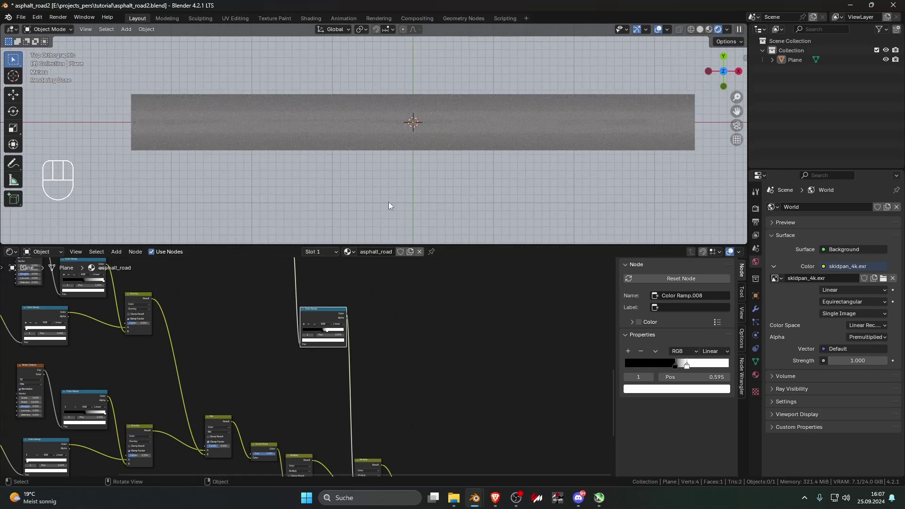
mouse_move(321, 334)
mouse_down()
mouse_move(274, 332)
mouse_move(329, 335)
mouse_up()
Make room after the lower Invert Color node and insert a Color Ramp on its link to the first Multiply's Factor
shift+middle_drag(353, 422, 443, 396)
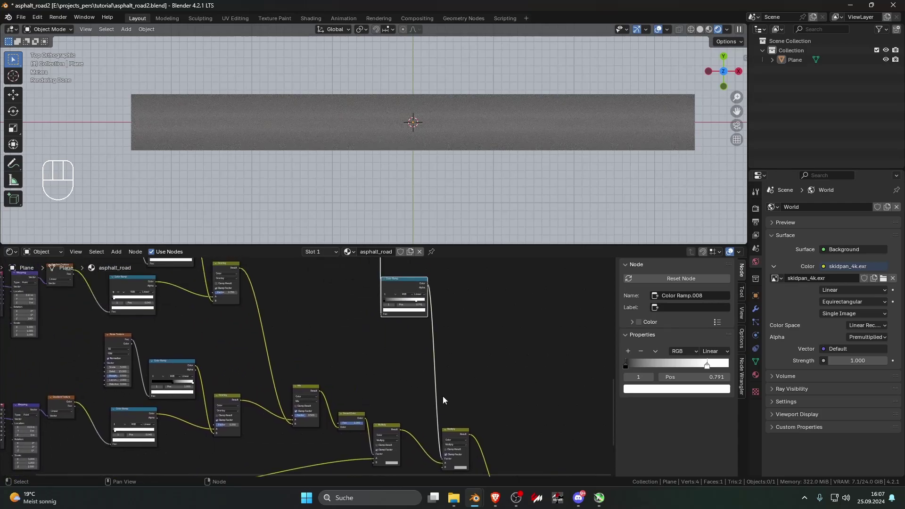
scroll(302, 351, down, 6)
scroll(309, 356, up, 4)
click(310, 361)
middle_drag(312, 373, 236, 308)
scroll(277, 359, up, 6)
drag(281, 363, 273, 349)
drag(314, 377, 237, 387)
key(shift+a)
text(co)
key(Return)
click(291, 362)
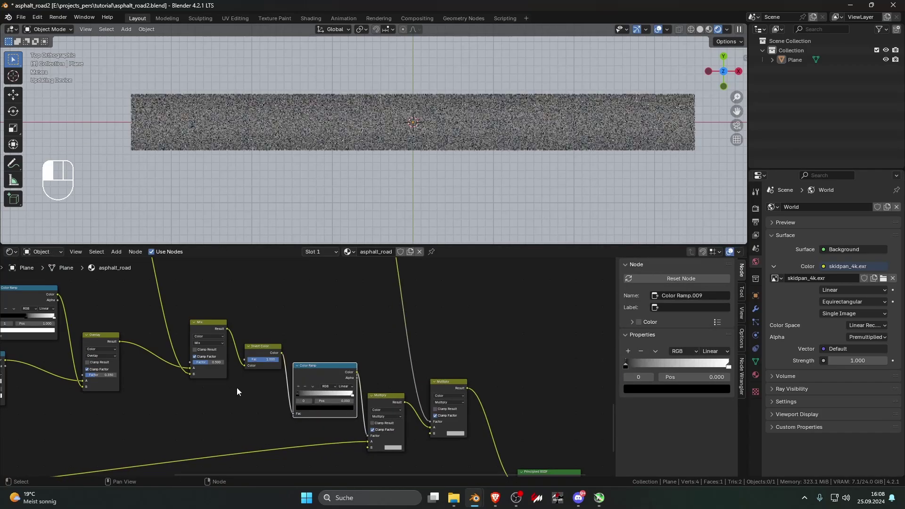
Move the new Color Ramp's white stop to 0.832 and save the blend file
mouse_move(353, 392)
mouse_down()
mouse_move(326, 392)
mouse_move(341, 394)
mouse_up()
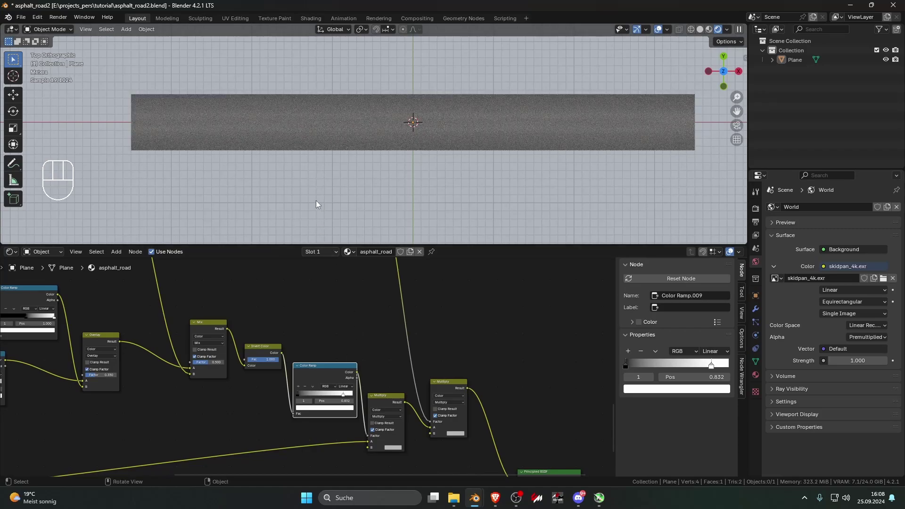
middle_drag(316, 200, 429, 131)
key(ctrl+s)
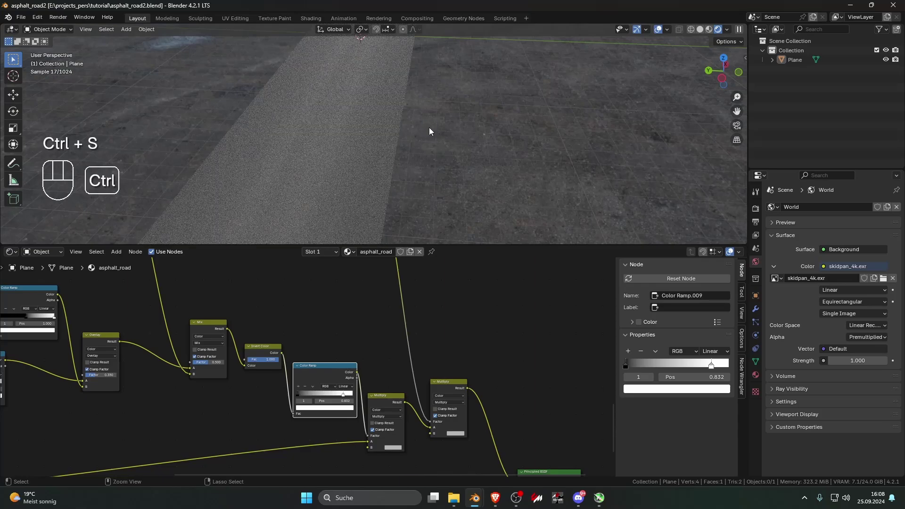
scroll(433, 118, up, 4)
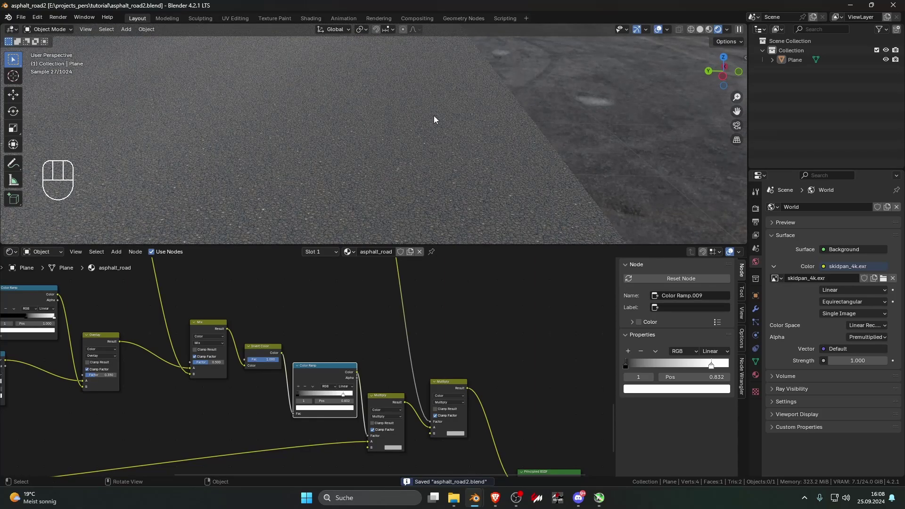
middle_drag(434, 115, 414, 154)
scroll(391, 339, down, 5)
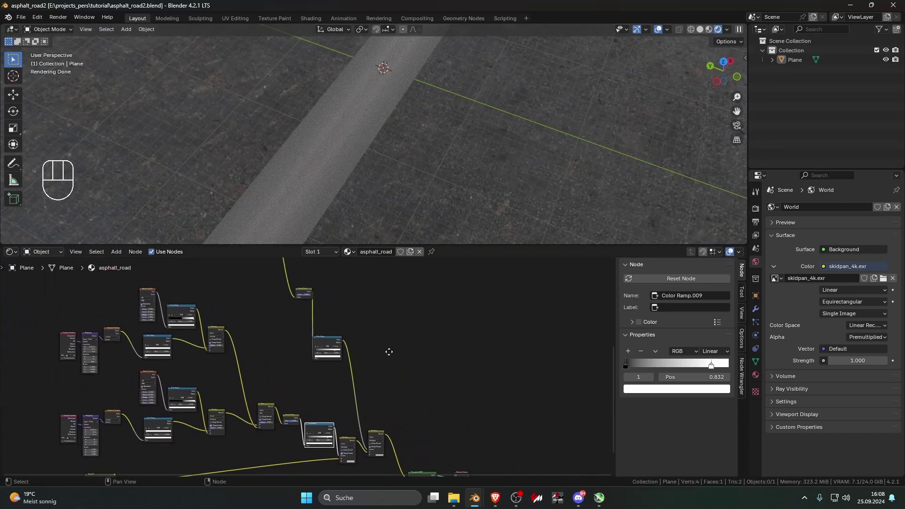
Move the Principled BSDF and Material Output nodes away from the second Multiply to make room for more nodes
scroll(399, 333, down, 5)
middle_drag(400, 330, 383, 308)
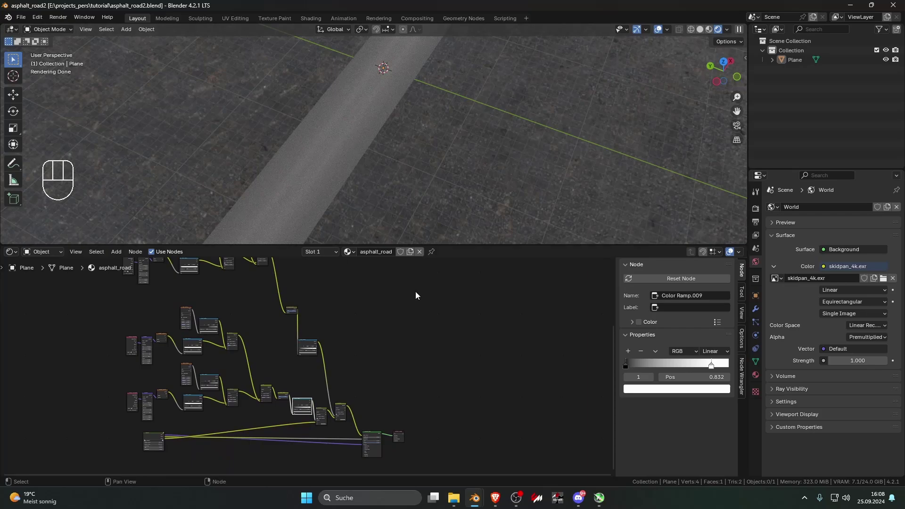
middle_drag(447, 416, 437, 394)
drag(452, 434, 345, 375)
key(g)
click(437, 381)
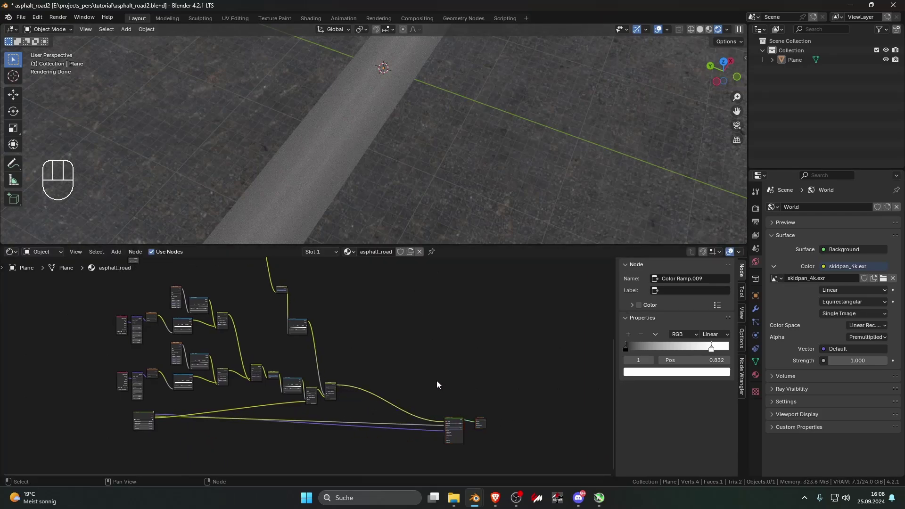
Duplicate the topmost Noise Texture and Color Ramp pair and place the copy in the free space above the Principled BSDF
scroll(410, 348, up, 6)
scroll(409, 347, down, 8)
middle_drag(409, 348, 423, 397)
scroll(293, 307, down, 5)
middle_drag(310, 321, 315, 348)
scroll(301, 345, up, 5)
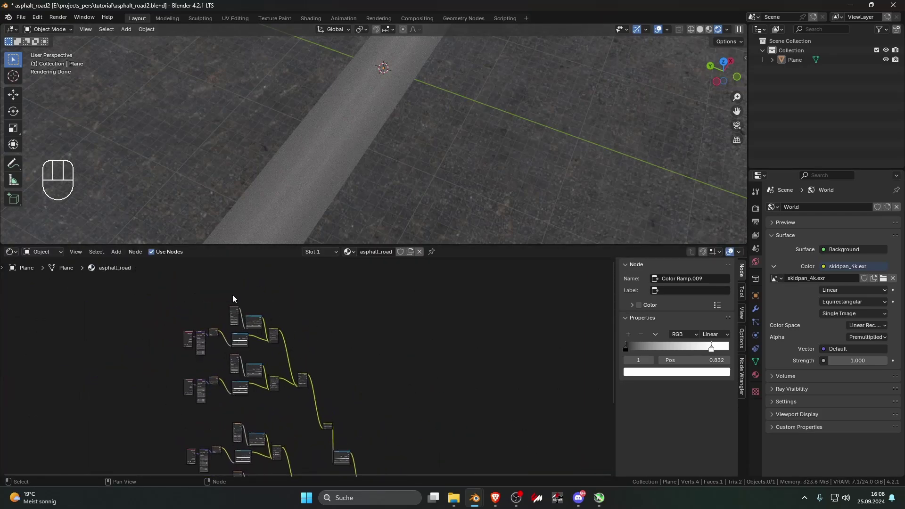
drag(228, 295, 275, 328)
scroll(370, 407, down, 2)
mouse_move(370, 408)
middle_down()
mouse_move(362, 367)
mouse_move(286, 331)
middle_up()
scroll(362, 367, down, 3)
key(shift+d)
click(426, 450)
scroll(390, 422, up, 8)
middle_drag(381, 366, 342, 366)
scroll(342, 366, up, 3)
scroll(366, 360, up, 4)
shift+middle_drag(340, 401, 362, 328)
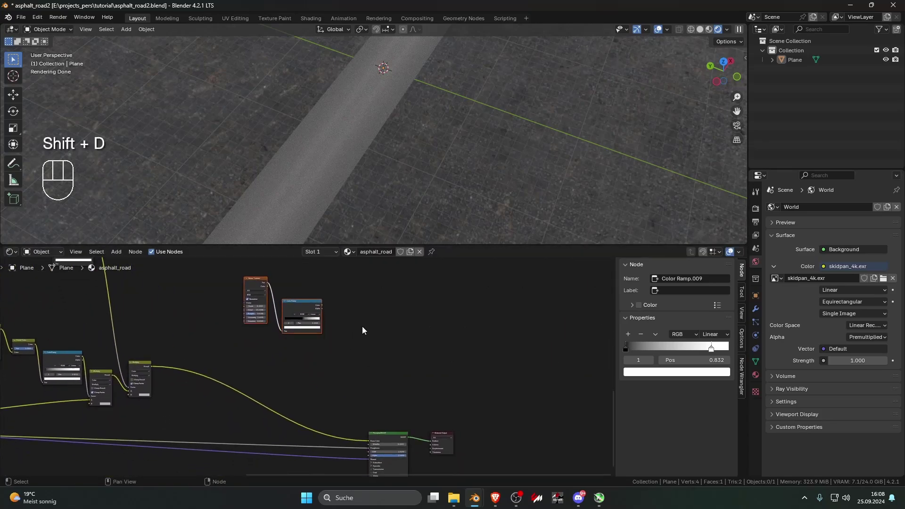
Insert a duplicate of the second Multiply before the Principled BSDF and connect the copied Color Ramp's Color to its Factor
click(143, 364)
key(shift+d)
click(356, 404)
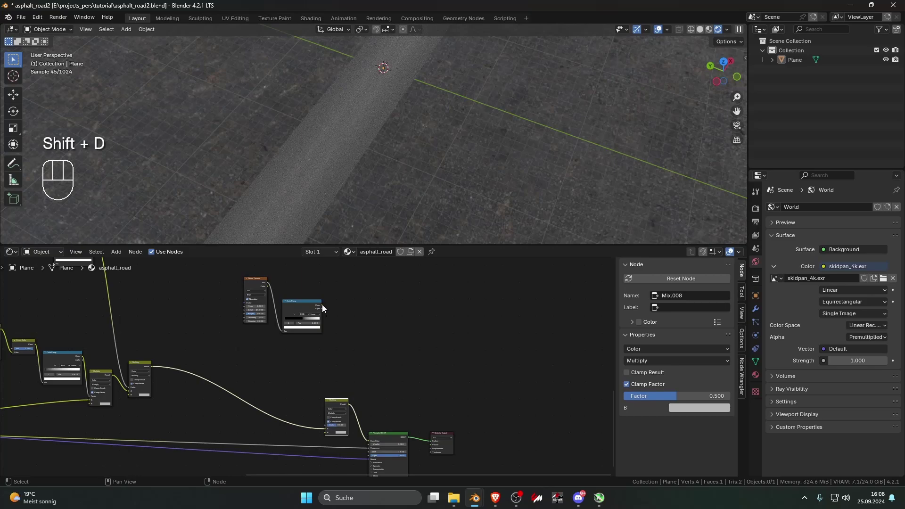
drag(321, 305, 327, 423)
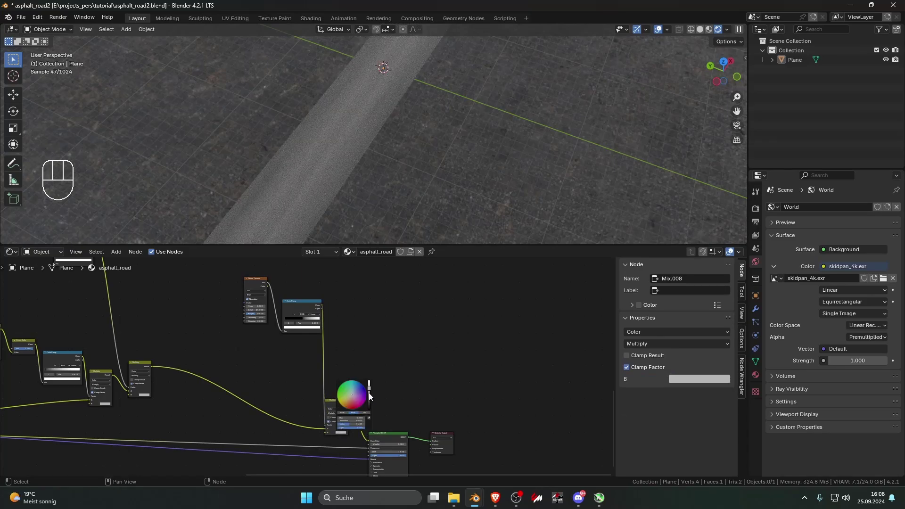
Set the third Multiply's B color to black and reposition the copied Noise Texture and Color Ramp pair
drag(369, 394, 369, 414)
middle_drag(394, 355, 464, 383)
drag(315, 299, 370, 355)
key(g)
click(327, 370)
scroll(305, 366, up, 10)
drag(254, 325, 279, 325)
middle_drag(259, 309, 278, 325)
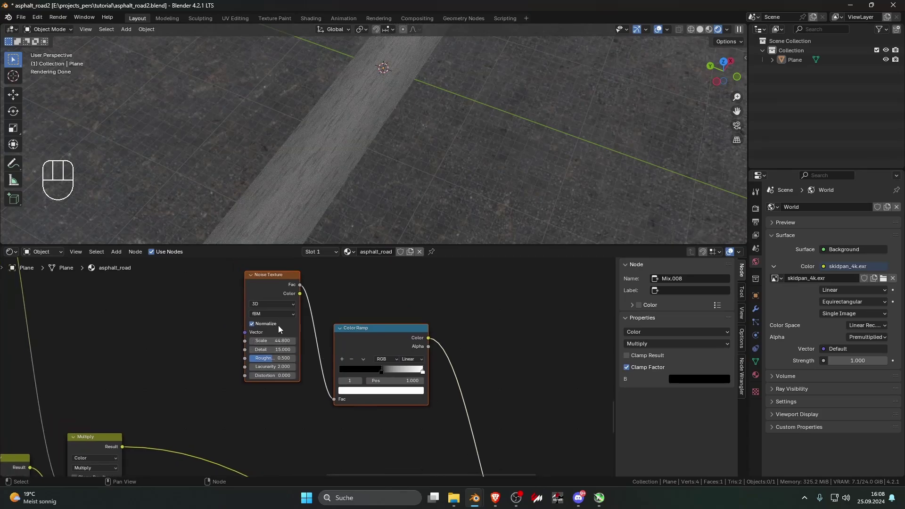
Add Texture Coordinate and Mapping nodes in front of the copied Noise Texture
click(269, 290)
key(ctrl+t)
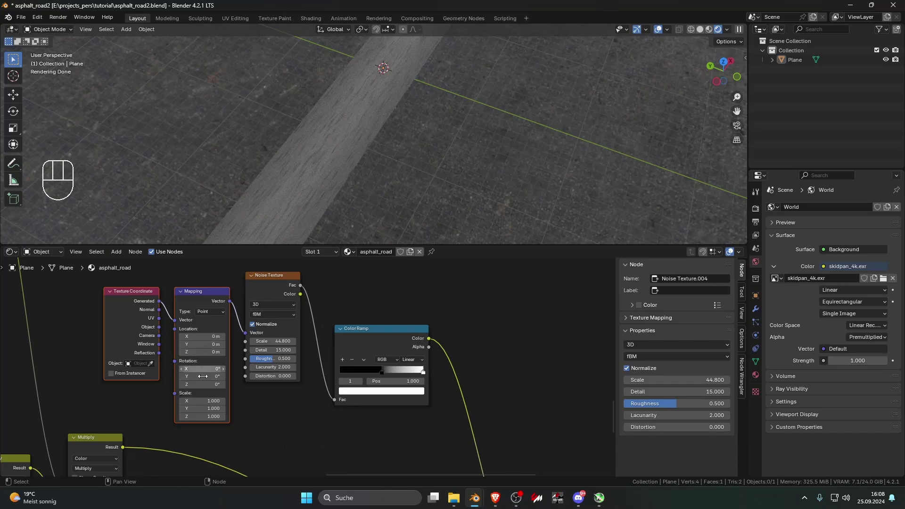
Try a different X scale on the new Mapping node, reset it to 1 and view the road from the top
drag(204, 401, 241, 401)
click(206, 402)
text(1)
key(Return)
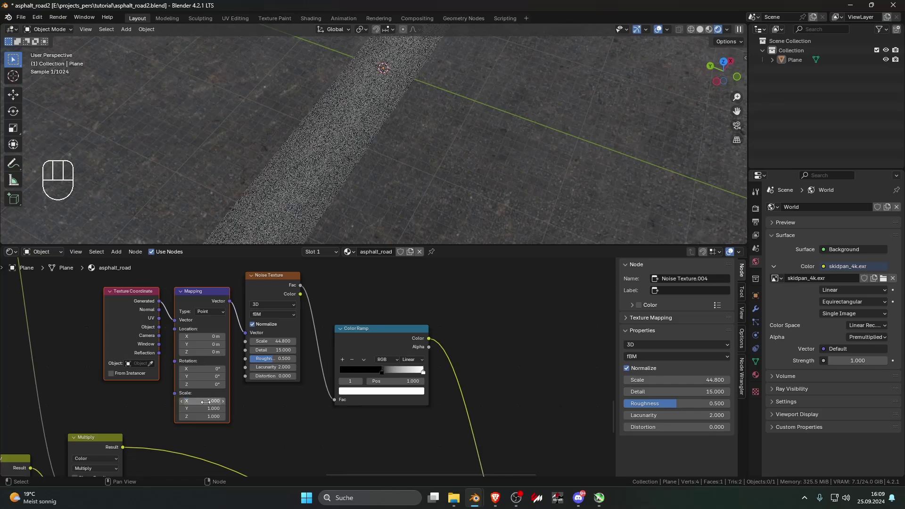
key(KP_7)
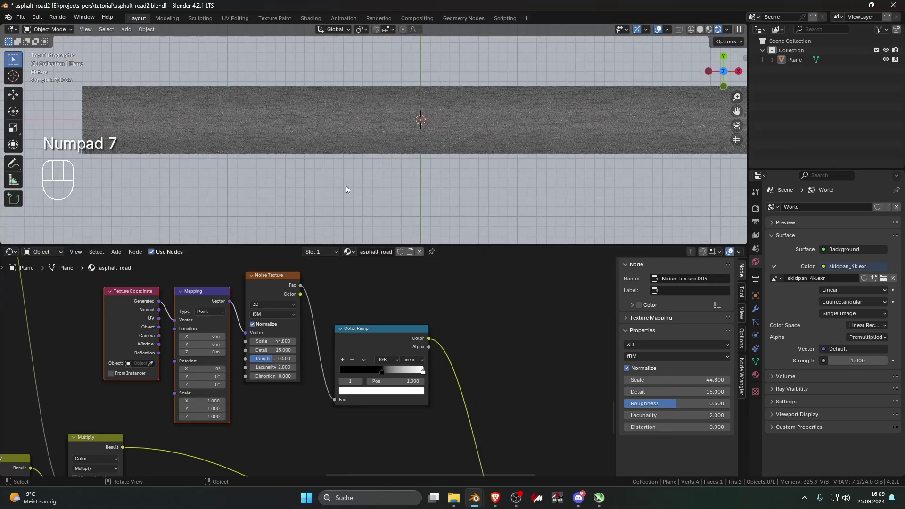
Set the Mapping node's X scale to 0.1 and move the connected color ramp's black stop to position 0.532
click(215, 402)
text(0.1)
key(Return)
scroll(295, 397, up, 1)
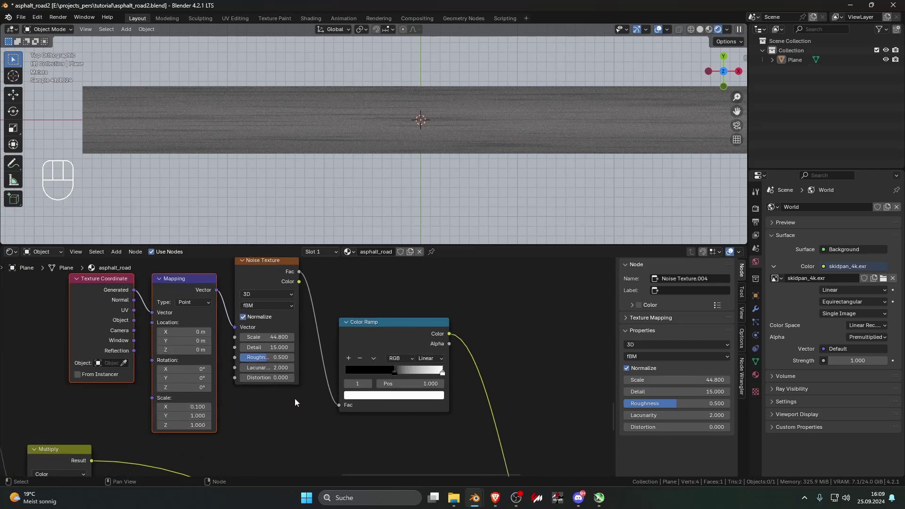
mouse_move(403, 366)
mouse_down()
mouse_move(339, 371)
mouse_move(399, 373)
mouse_move(386, 372)
mouse_move(392, 374)
mouse_up()
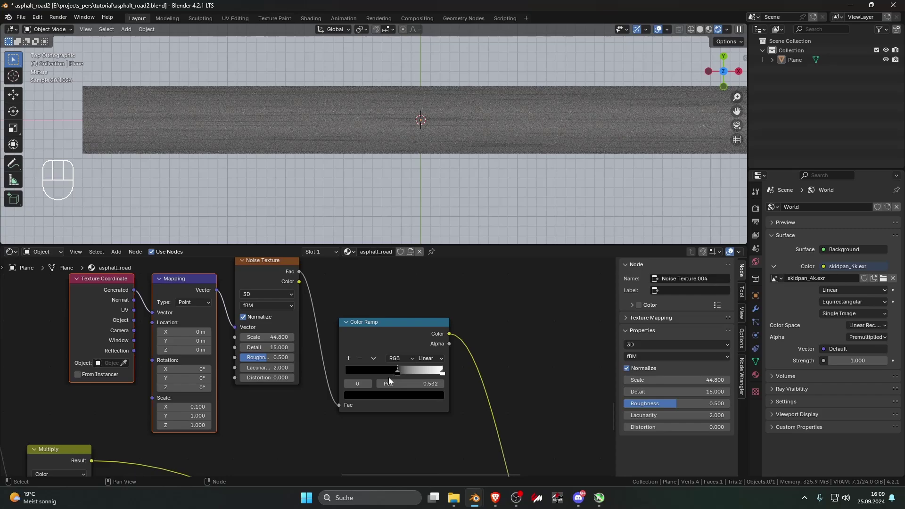
Set the B color of the last Multiply node before the Principled BSDF to a light grey
scroll(394, 401, down, 10)
middle_drag(398, 433, 285, 332)
scroll(287, 333, up, 7)
middle_drag(372, 336, 334, 338)
click(409, 315)
scroll(377, 318, down, 8)
scroll(321, 338, up, 4)
middle_drag(336, 369, 319, 329)
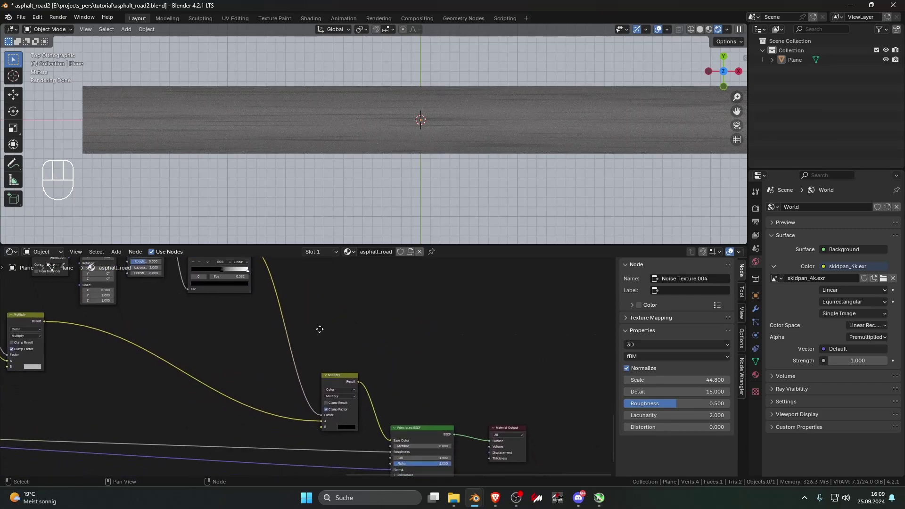
scroll(319, 329, up, 5)
middle_drag(339, 395, 340, 362)
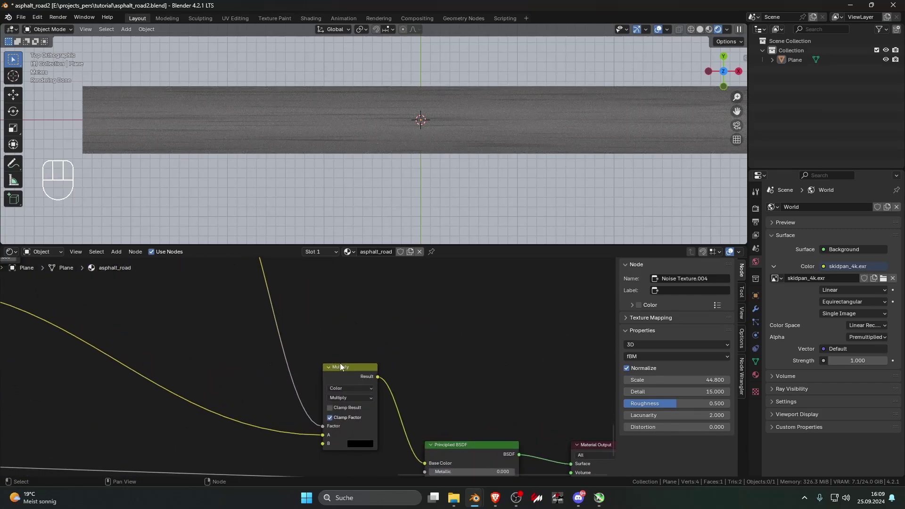
click(360, 441)
shift+drag(427, 385, 426, 319)
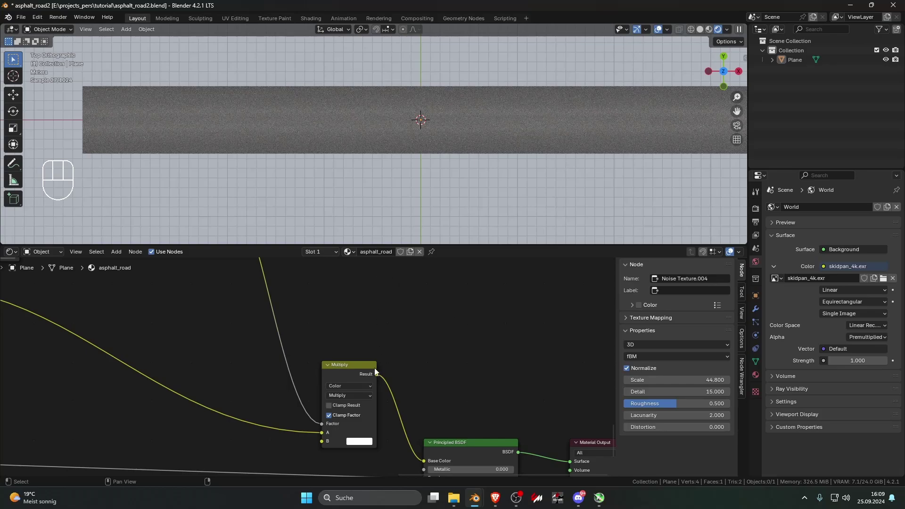
click(356, 442)
mouse_move(426, 322)
mouse_down()
mouse_move(426, 338)
mouse_move(426, 330)
mouse_up()
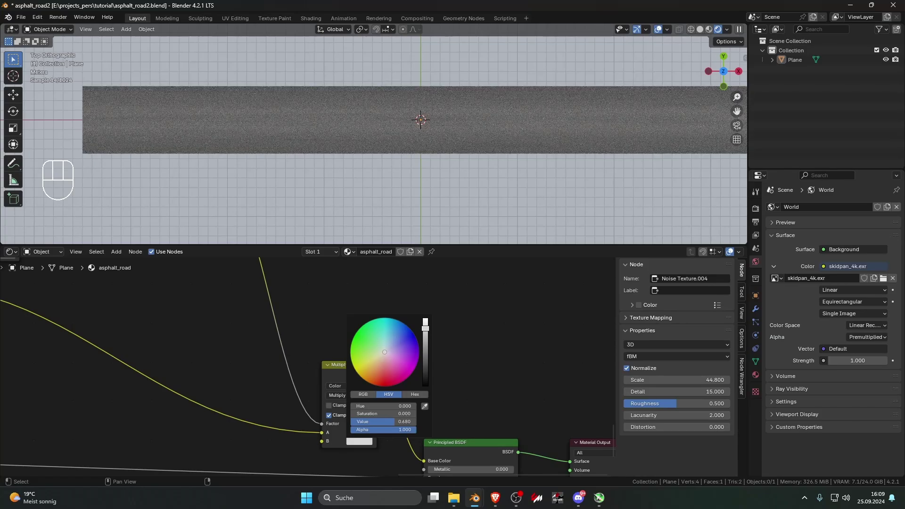
Save the blend file and leave the road plane deselected
middle_drag(362, 187, 470, 158)
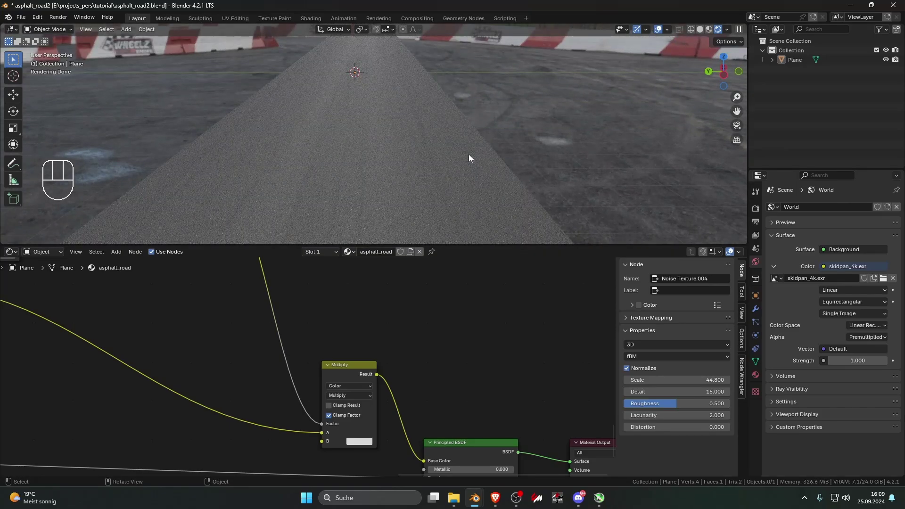
key(ctrl+s)
click(468, 157)
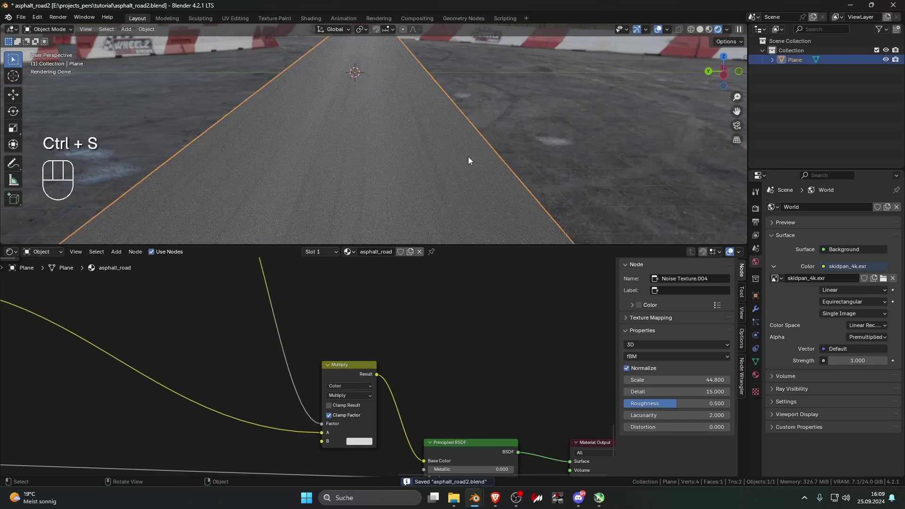
click(551, 146)
Inspect the road surface in perspective from several oblique angles
middle_drag(563, 145, 477, 139)
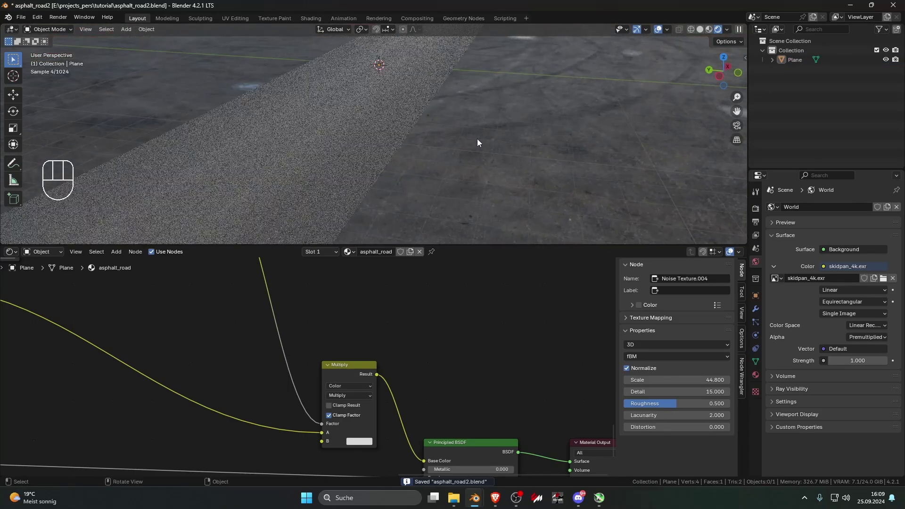
click(436, 150)
click(428, 152)
click(387, 152)
click(412, 152)
click(386, 154)
click(414, 159)
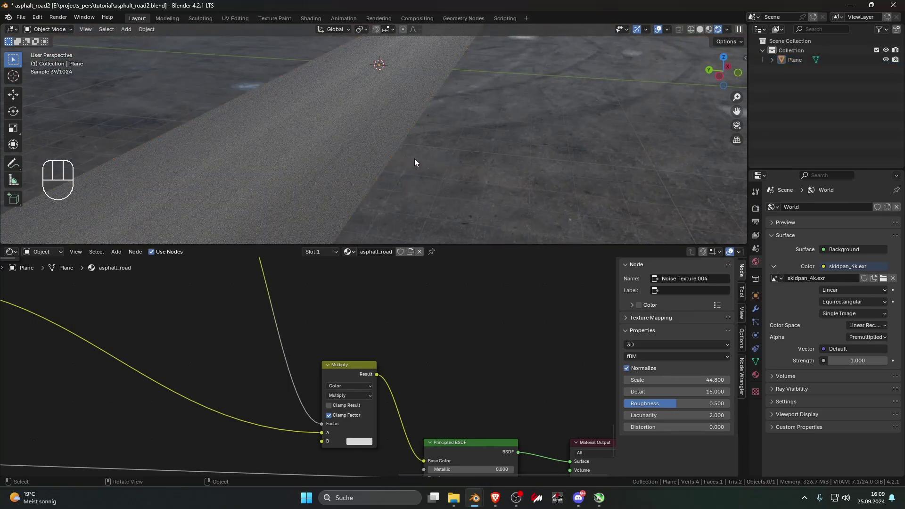
click(383, 162)
middle_drag(426, 168, 333, 128)
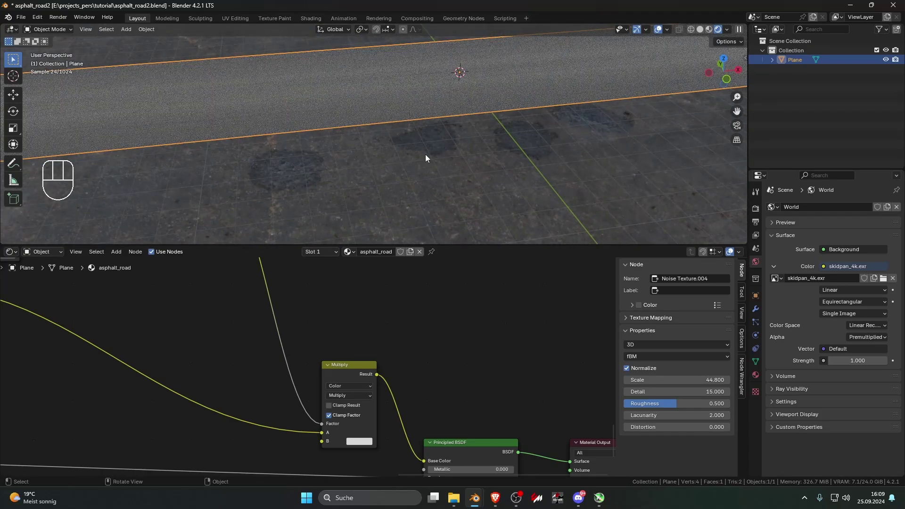
Examine the whole road strip from the orthographic top view at different distances
key(KP_7)
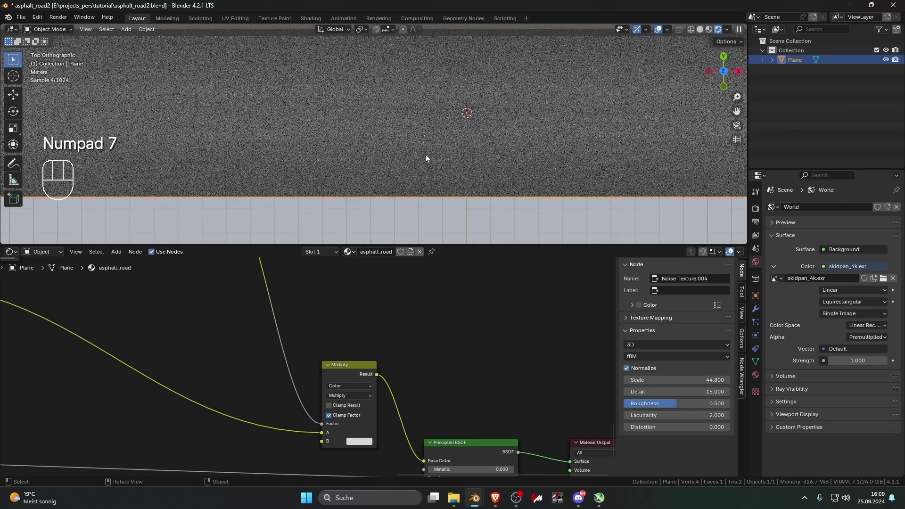
scroll(425, 154, down, 5)
scroll(453, 172, down, 3)
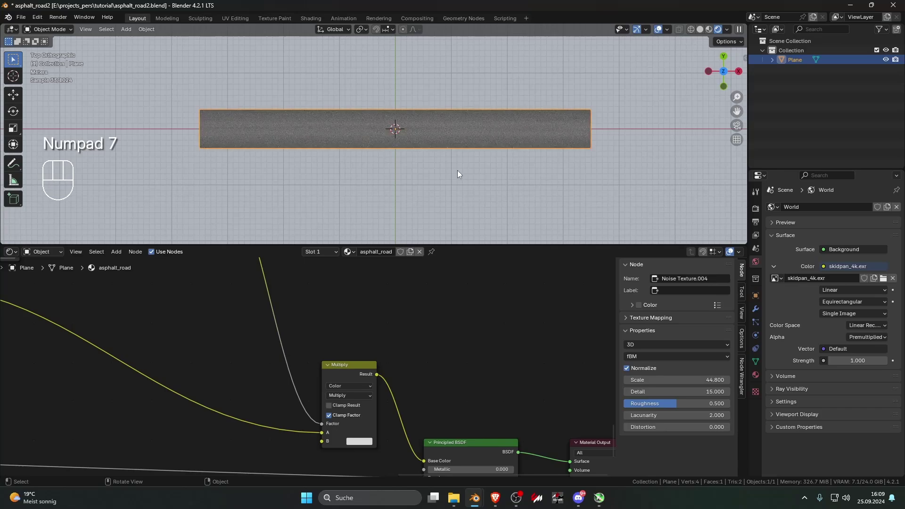
scroll(457, 173, up, 2)
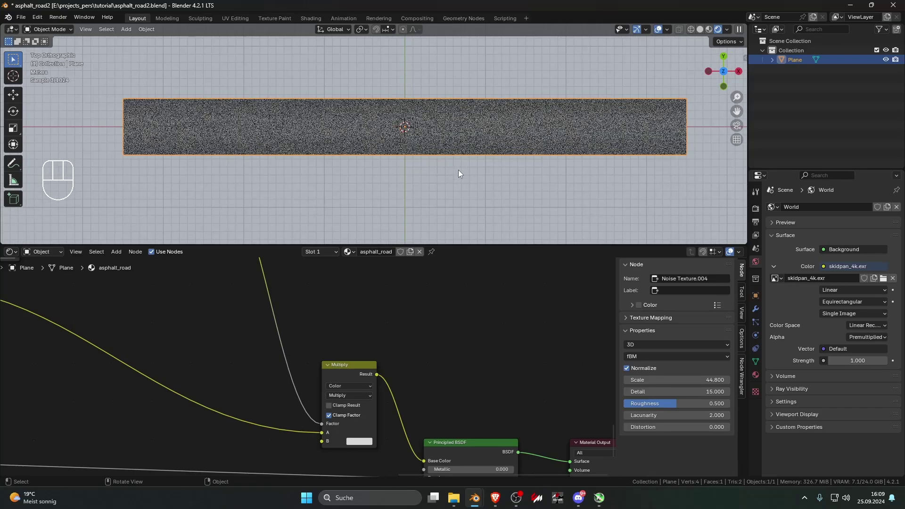
scroll(457, 174, up, 1)
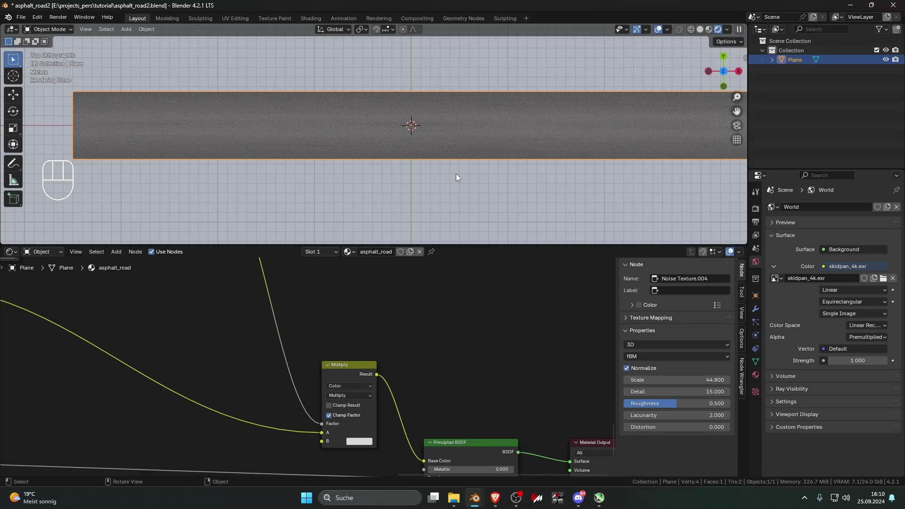
scroll(437, 118, down, 1)
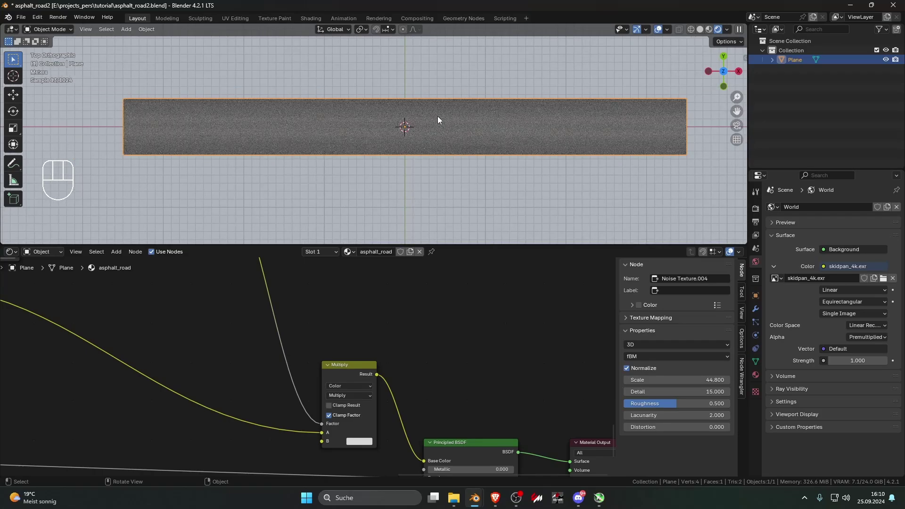
scroll(368, 330, down, 3)
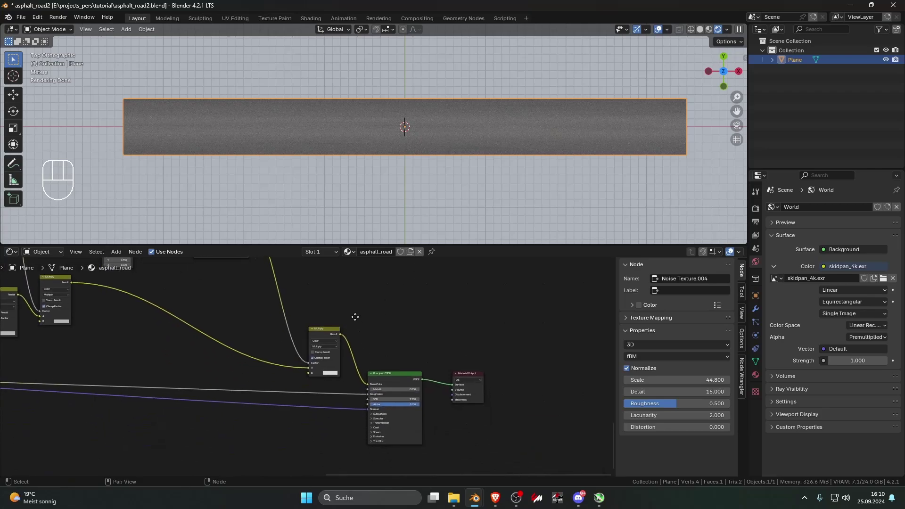
scroll(393, 349, down, 2)
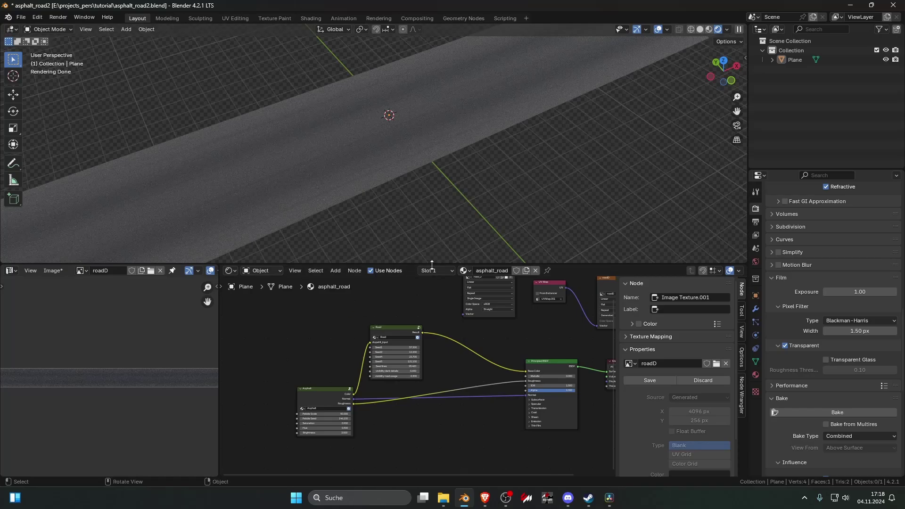
Enlarge the 3D viewport, select the road plane and view it from the top
drag(432, 263, 444, 415)
middle_drag(444, 414, 468, 244)
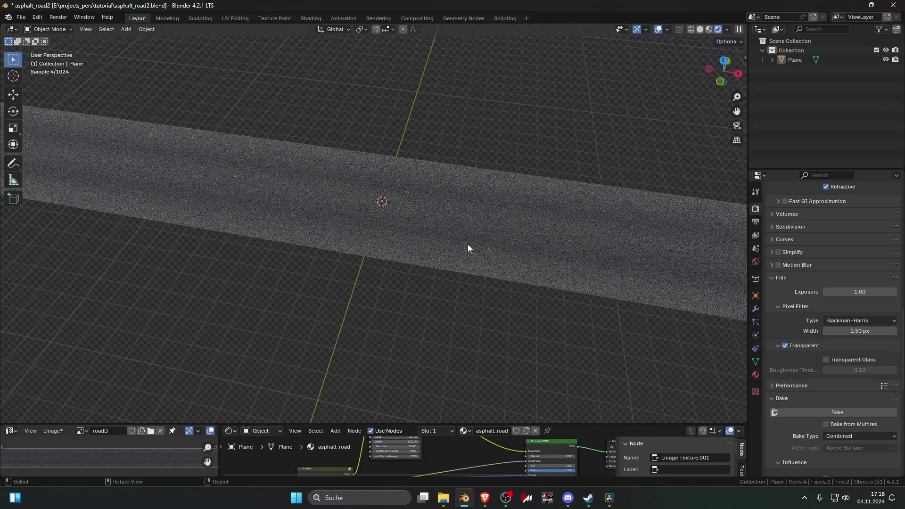
click(468, 245)
key(KP_7)
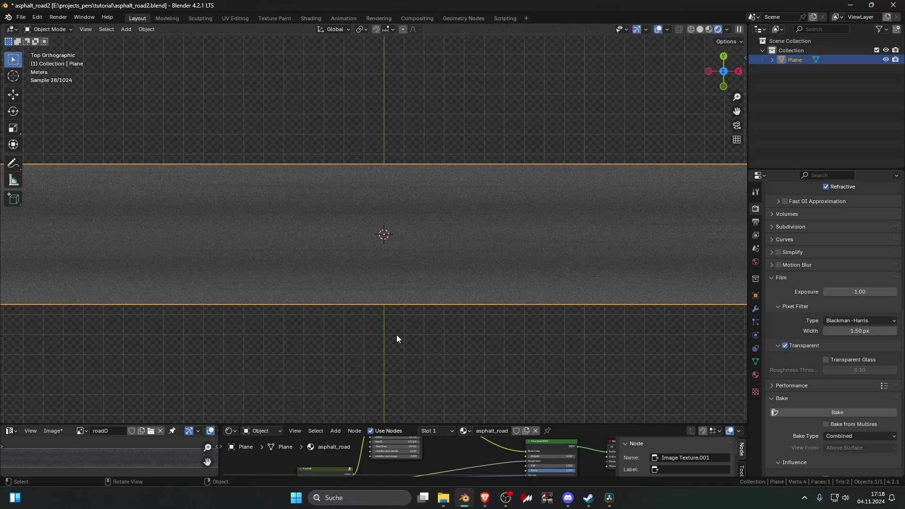
Enter the Road node group, look over its internal node tree and return to the main material
click(403, 350)
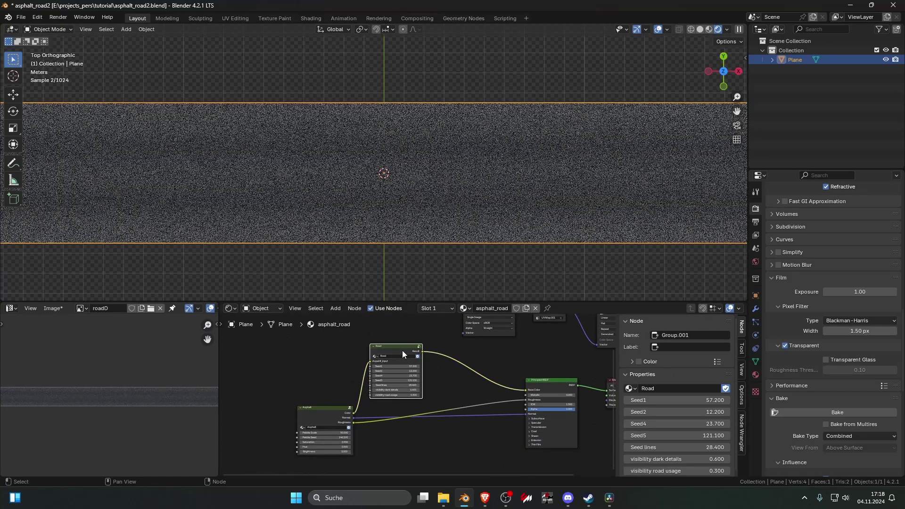
key(Tab)
scroll(420, 391, up, 5)
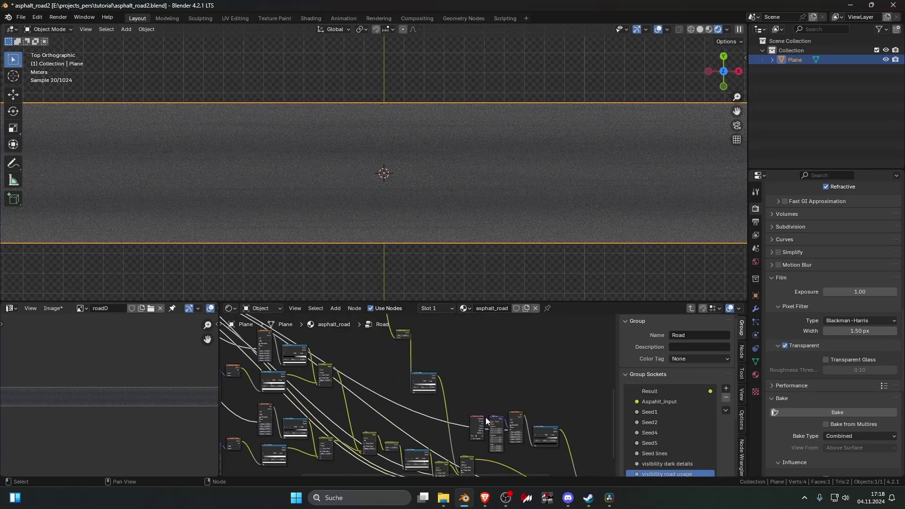
scroll(375, 371, down, 6)
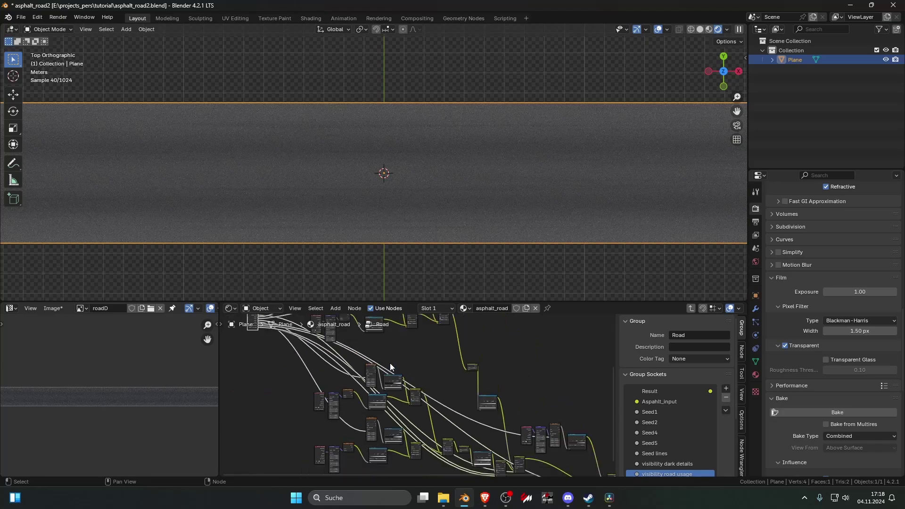
drag(298, 327, 478, 365)
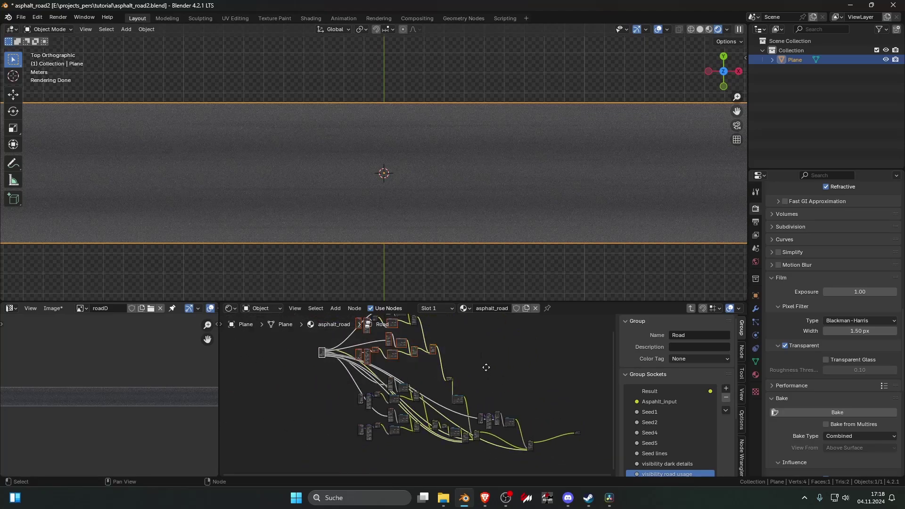
middle_drag(485, 368, 498, 409)
drag(519, 413, 486, 410)
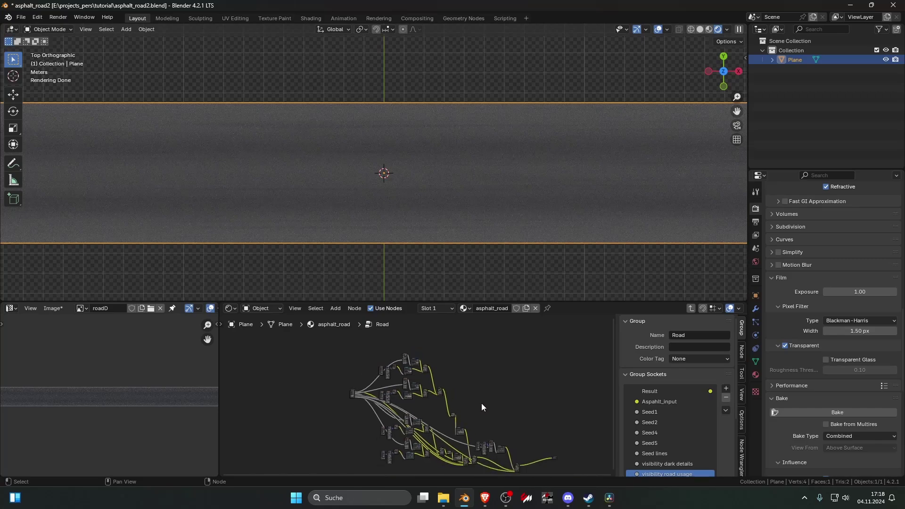
key(Tab)
scroll(427, 377, up, 7)
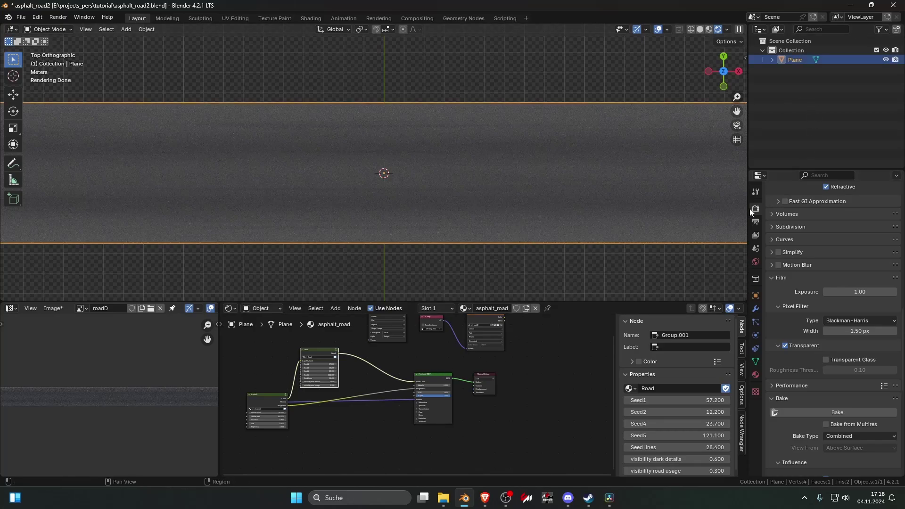
Choose Cycles as the render engine and review the sampling, light path, film and bake settings
scroll(815, 226, up, 15)
click(834, 219)
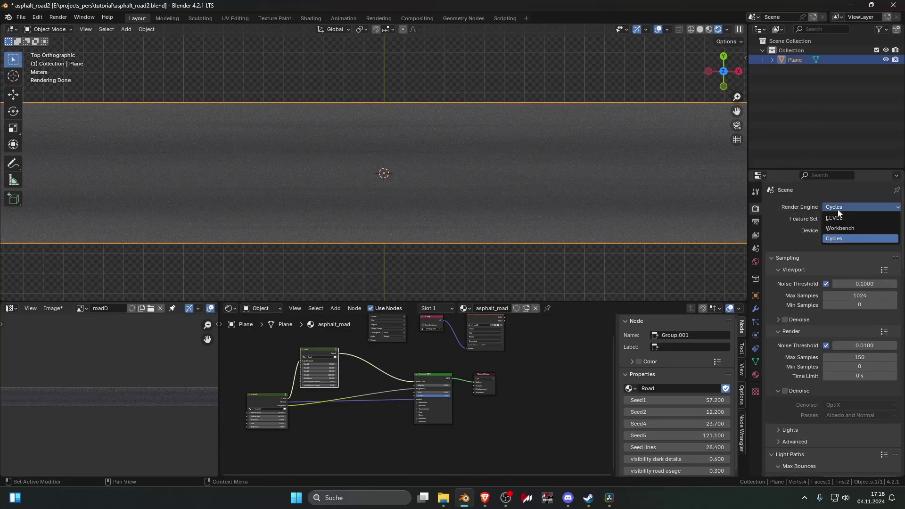
click(839, 236)
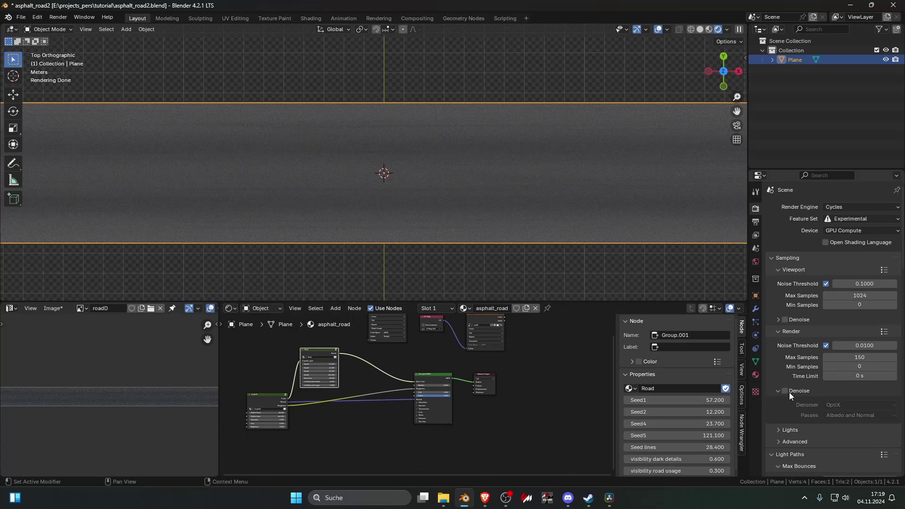
scroll(789, 396, down, 8)
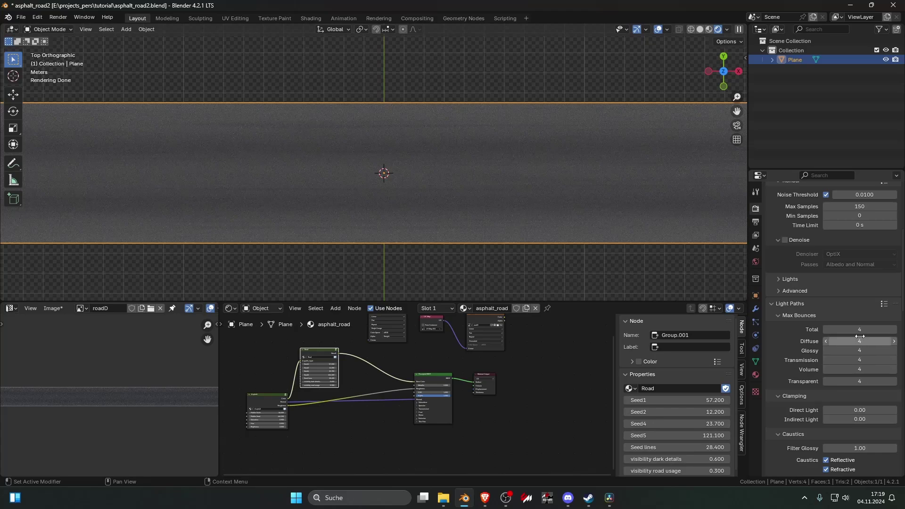
scroll(803, 341, down, 15)
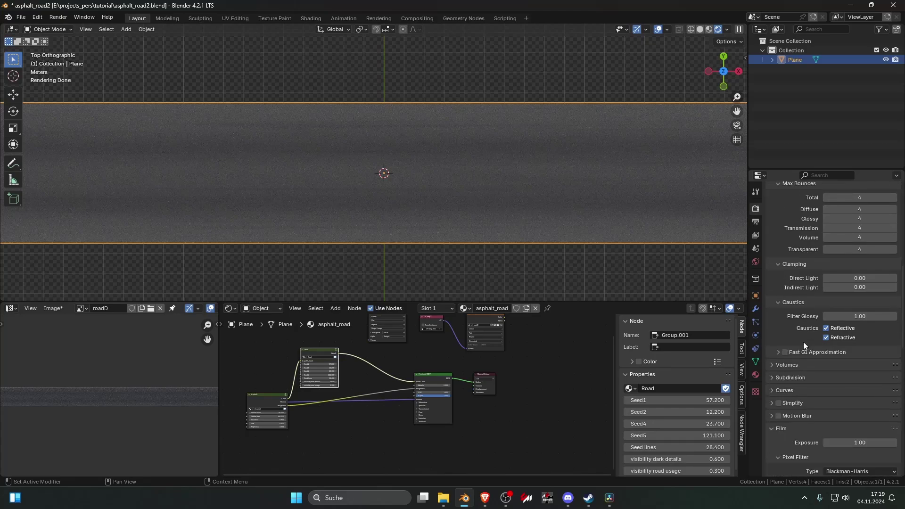
scroll(803, 342, down, 1)
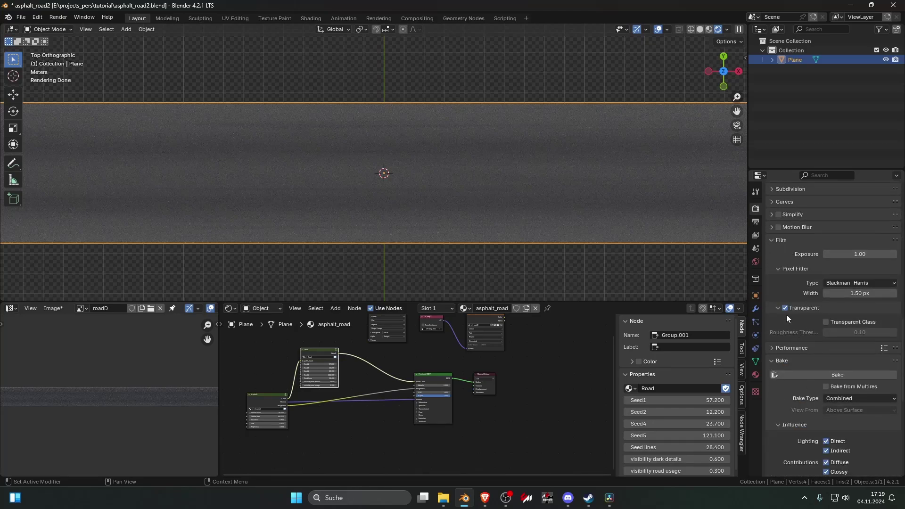
Replace the skidpan_4k.exr world with a new world that has a plain white background color
click(755, 260)
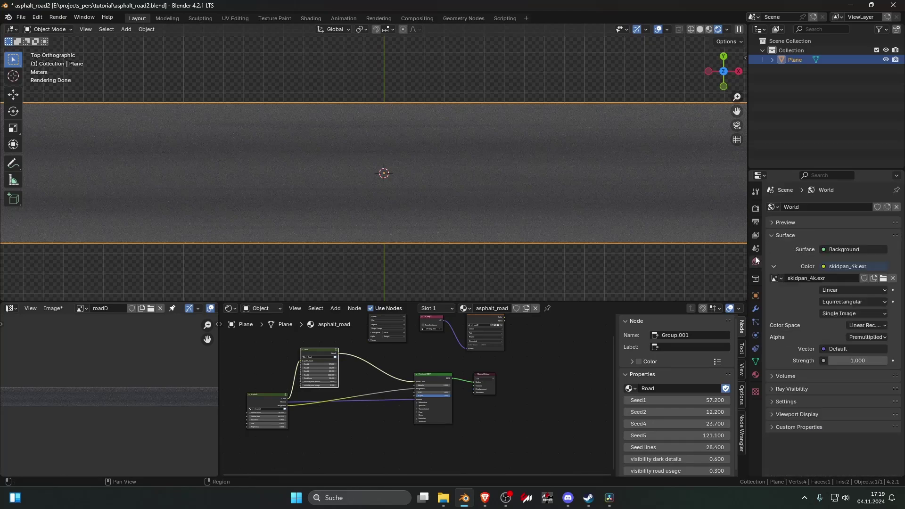
click(893, 279)
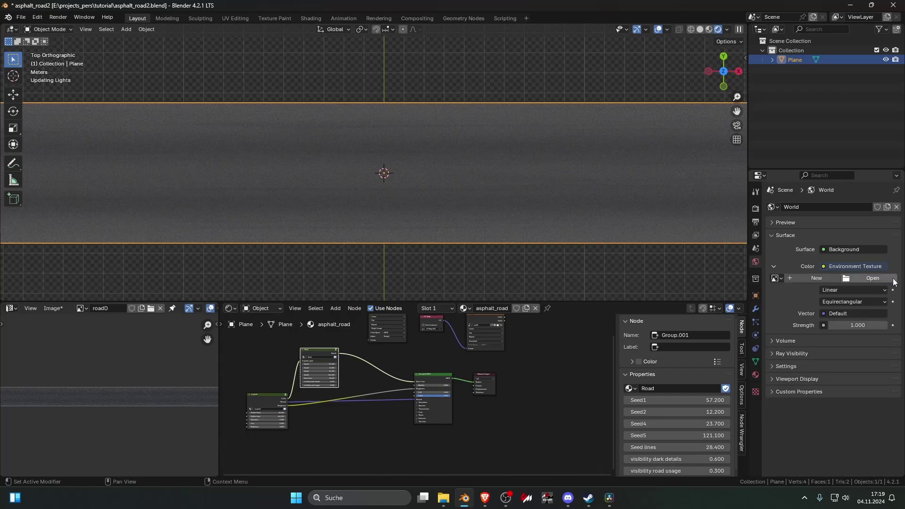
click(896, 208)
click(851, 208)
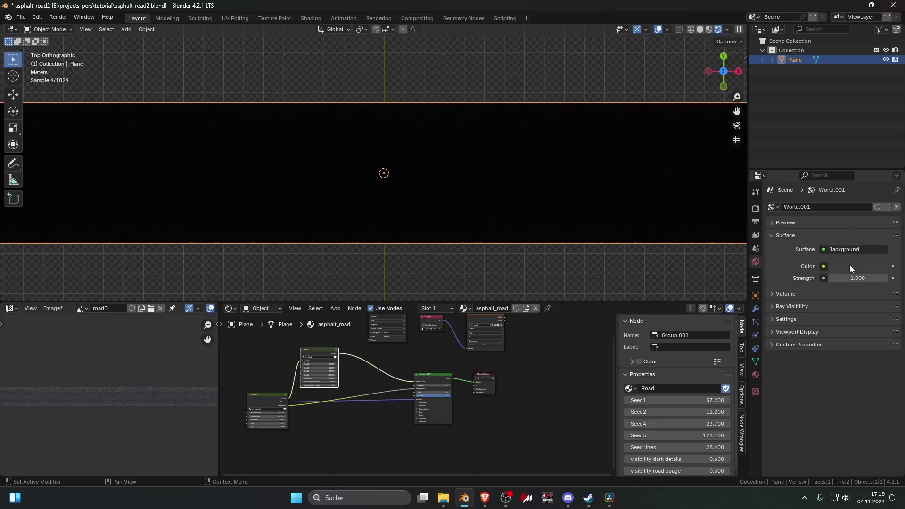
click(850, 267)
drag(879, 180, 880, 119)
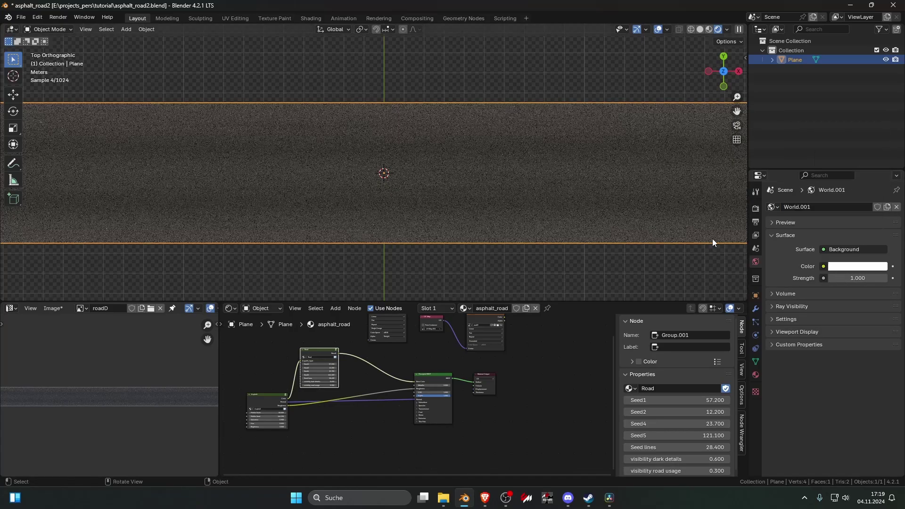
Deselect the road plane and set the world background strength to 3
click(601, 274)
scroll(607, 277, up, 2)
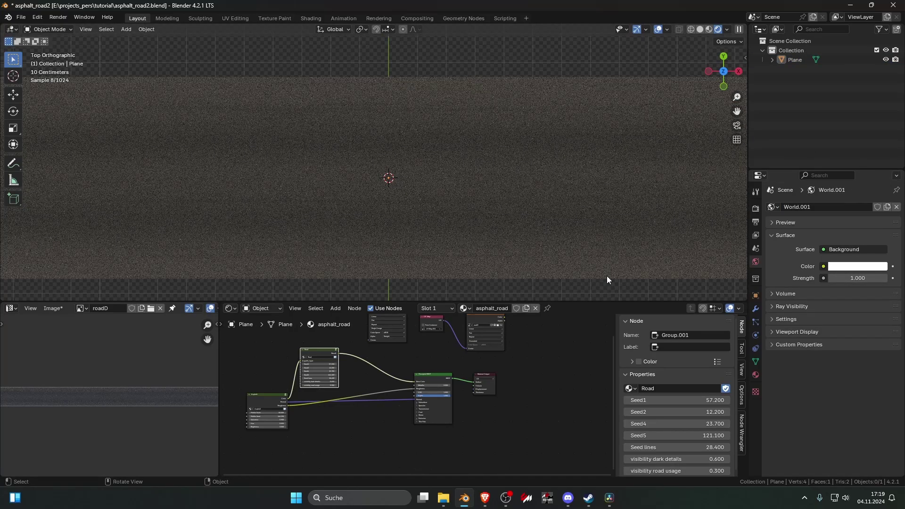
click(857, 278)
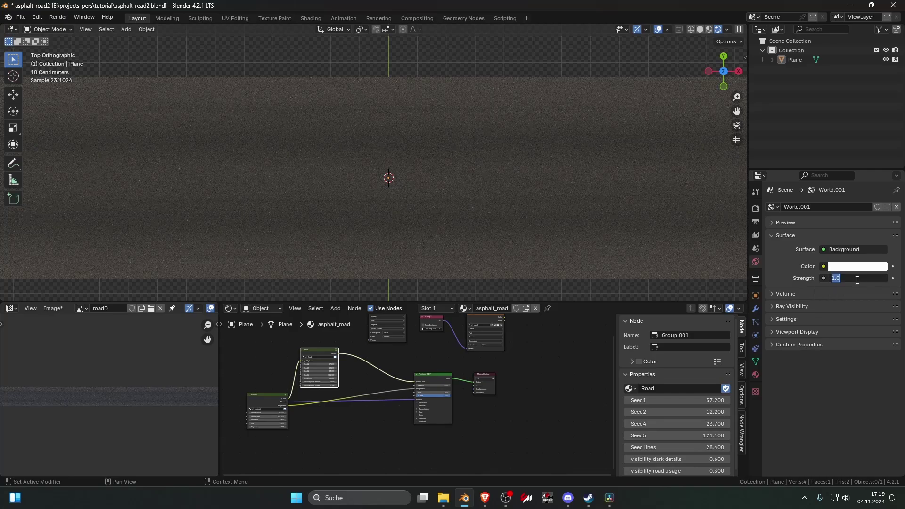
text(3)
key(Return)
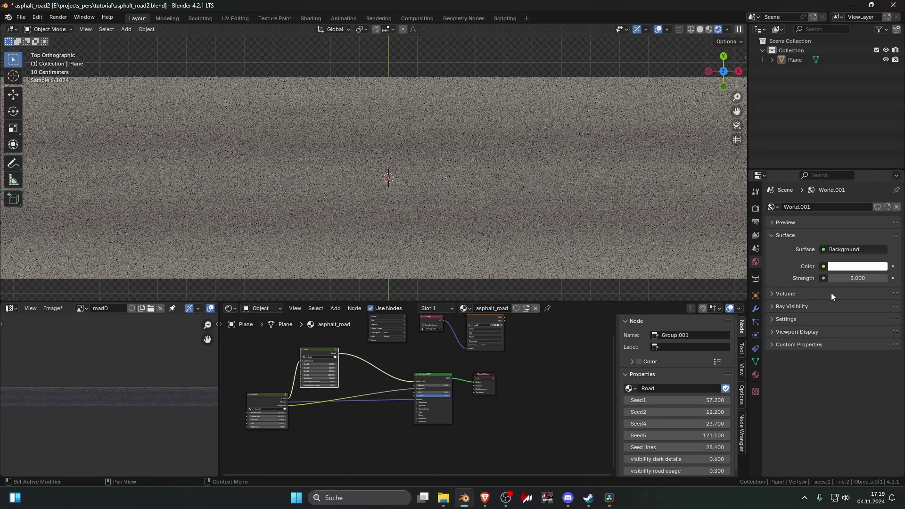
Set the world background strength to 2 and check the road plane's brightness
click(846, 279)
text(2)
key(Return)
scroll(566, 257, down, 10)
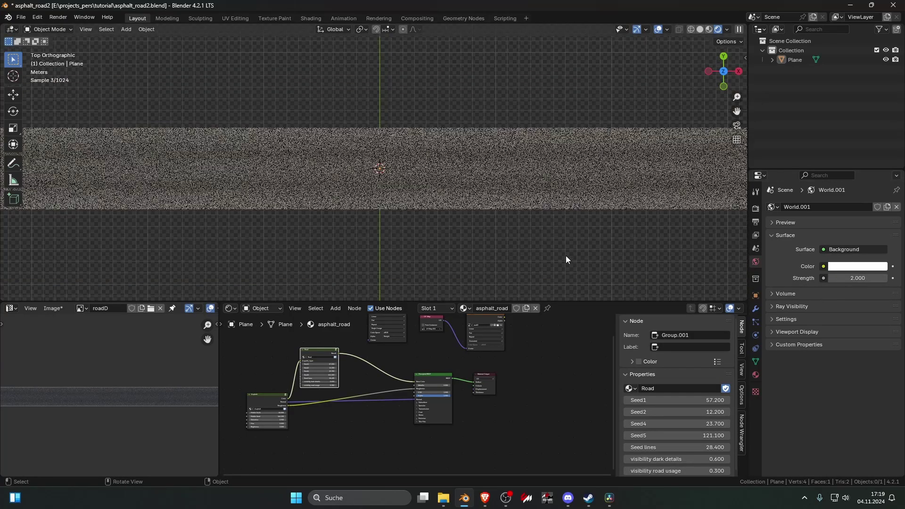
scroll(560, 256, up, 4)
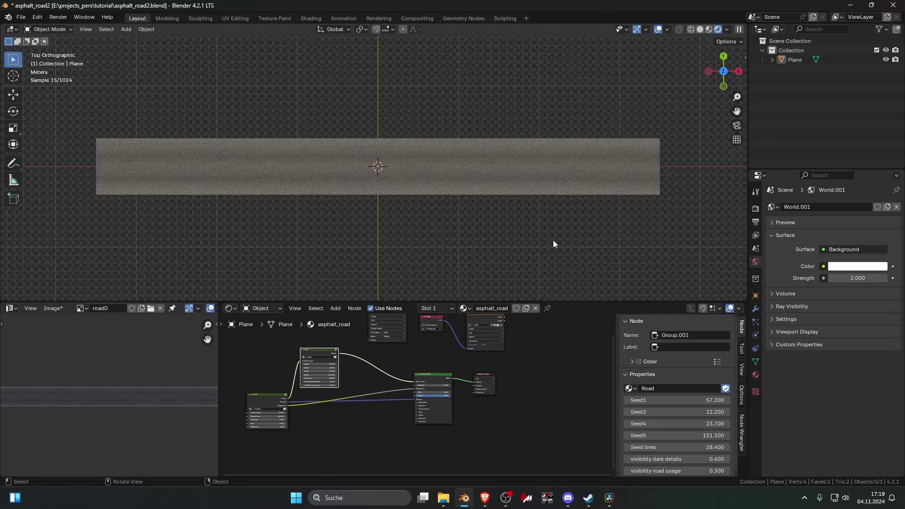
scroll(548, 231, up, 4)
scroll(417, 362, up, 3)
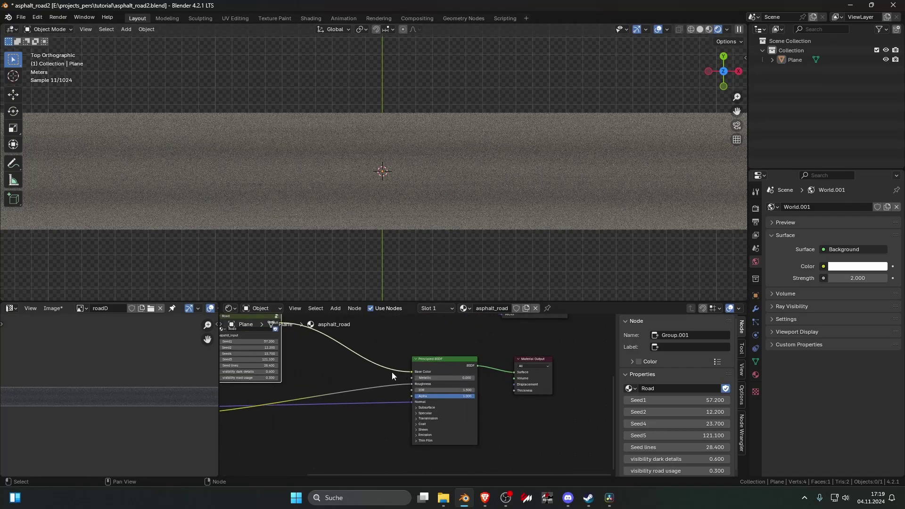
Move the Asphalt group node farther from the Road group node to make room in the material's node tree
middle_drag(392, 372, 545, 399)
click(480, 386)
drag(321, 423, 261, 410)
click(476, 396)
key(shift+a)
click(465, 366)
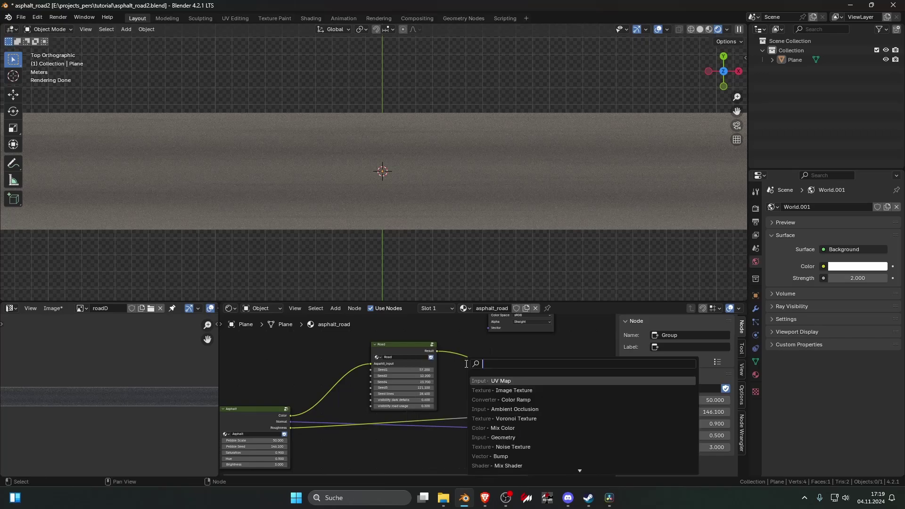
text(mix)
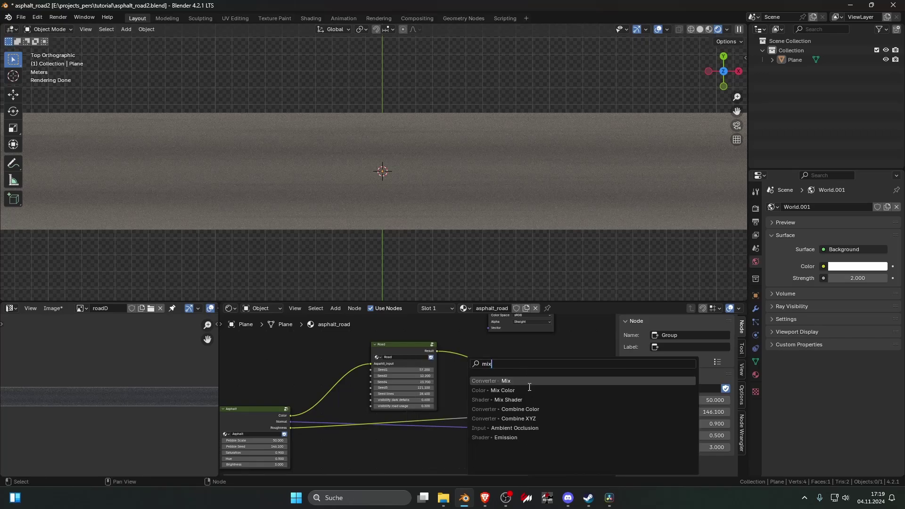
click(539, 409)
click(491, 455)
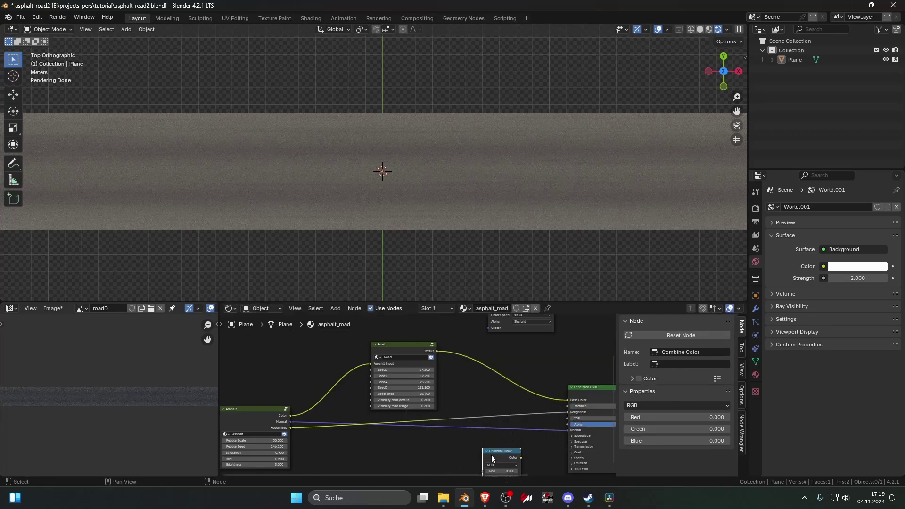
key(x)
Insert a Mix Color node into the link from Asphalt to the shader's Roughness and connect the Road result to its B input
key(shift+a)
click(460, 362)
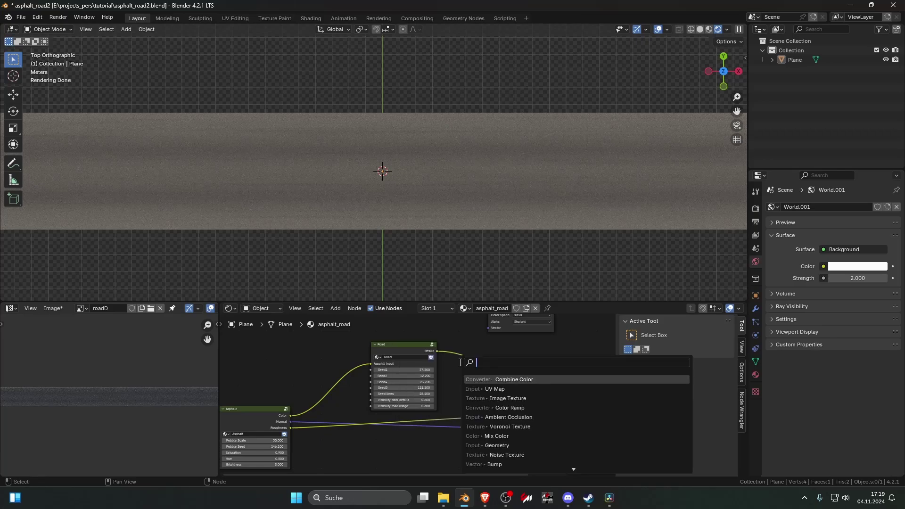
text(mix co)
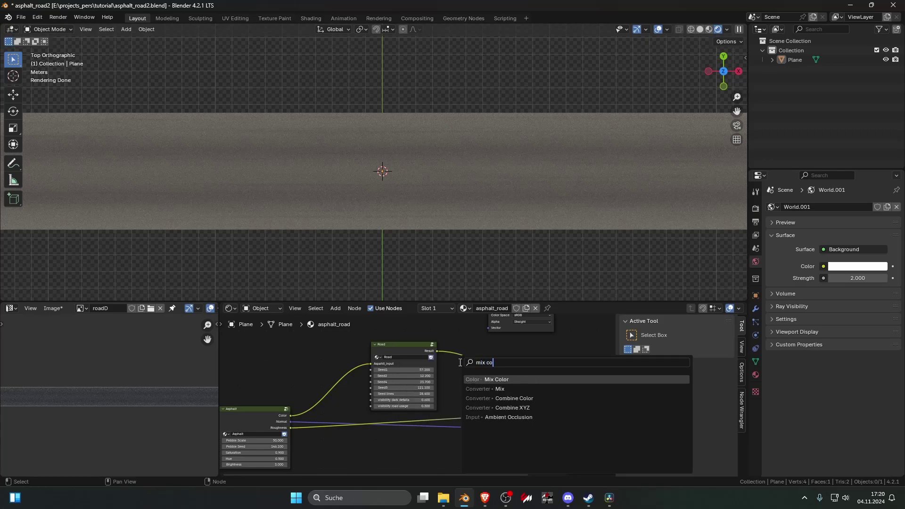
click(487, 377)
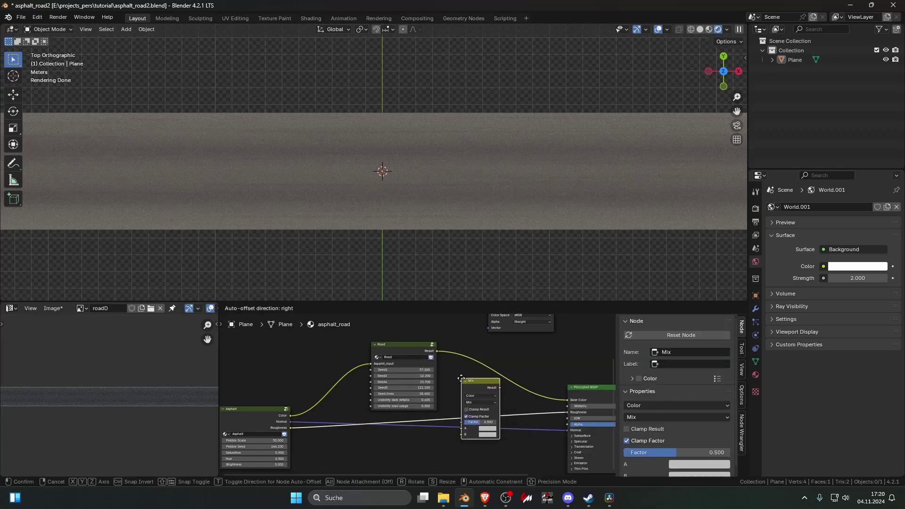
click(470, 382)
drag(492, 385, 534, 435)
middle_drag(474, 407, 479, 378)
drag(443, 322, 510, 456)
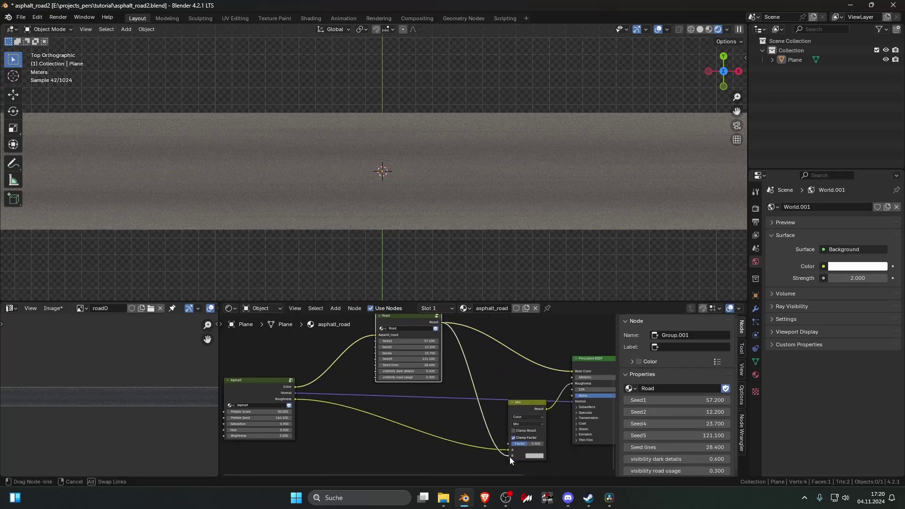
key(shift+a)
click(483, 358)
text(c)
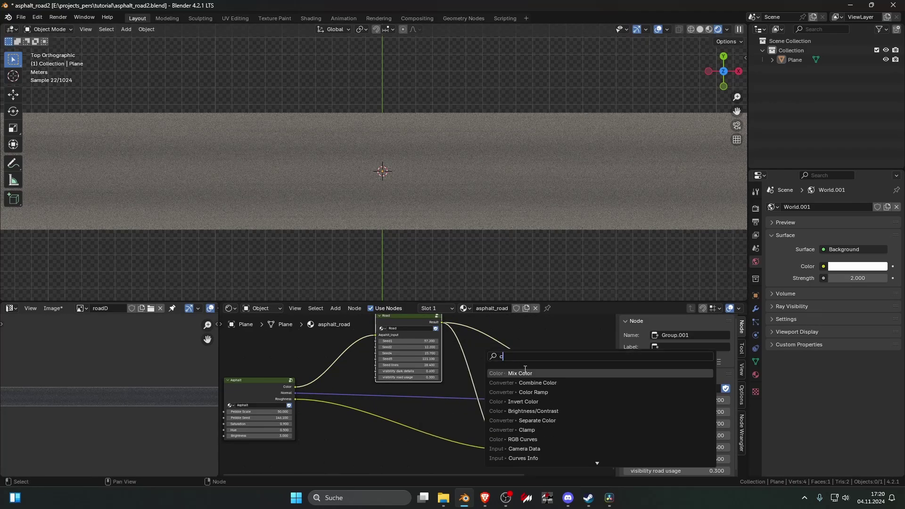
click(529, 384)
click(486, 409)
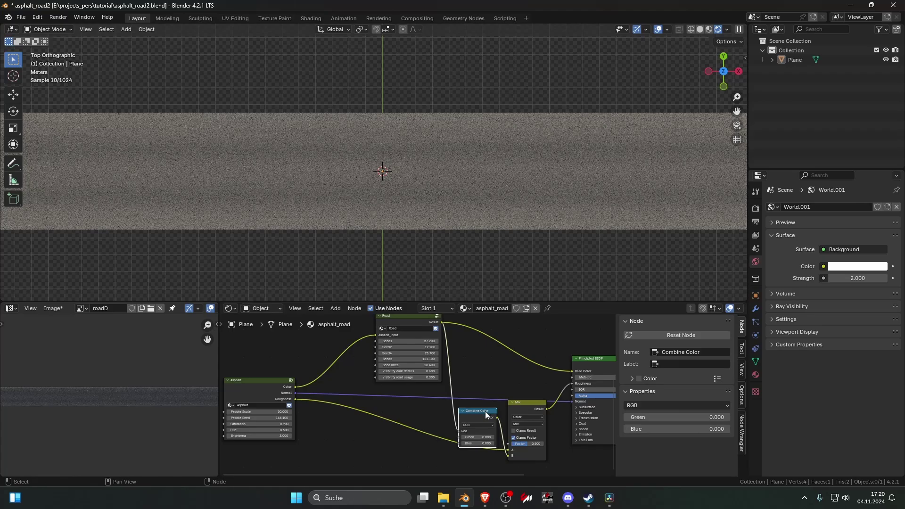
key(ctrl+x)
Insert a Color Ramp node between the Road group's result and the Mix node's B input
key(shift+a)
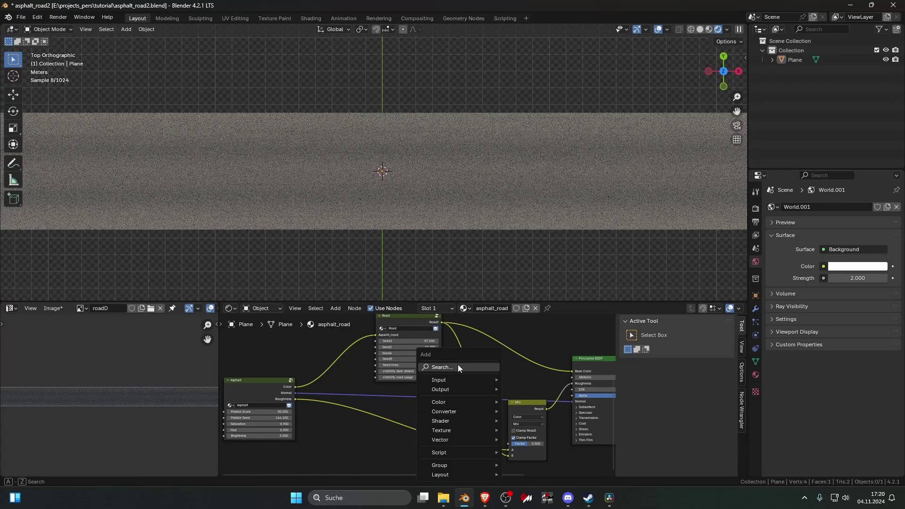
click(458, 365)
text(color)
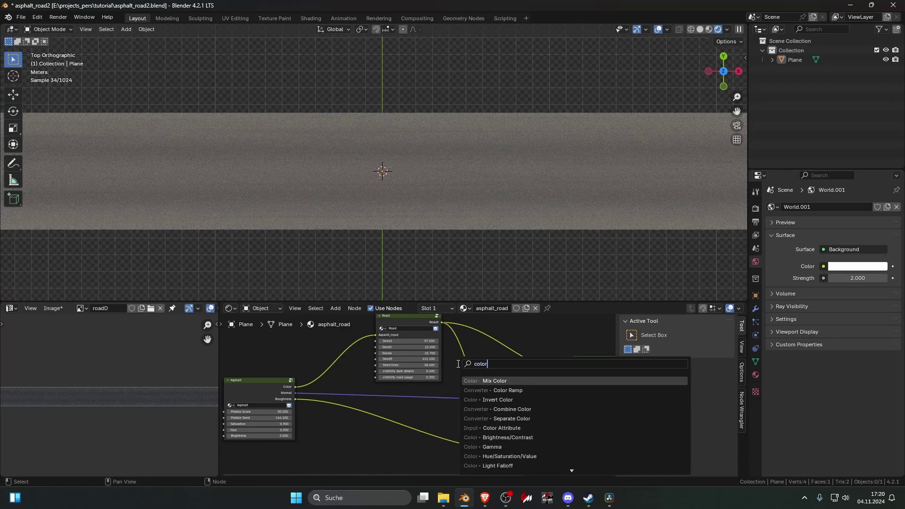
click(493, 391)
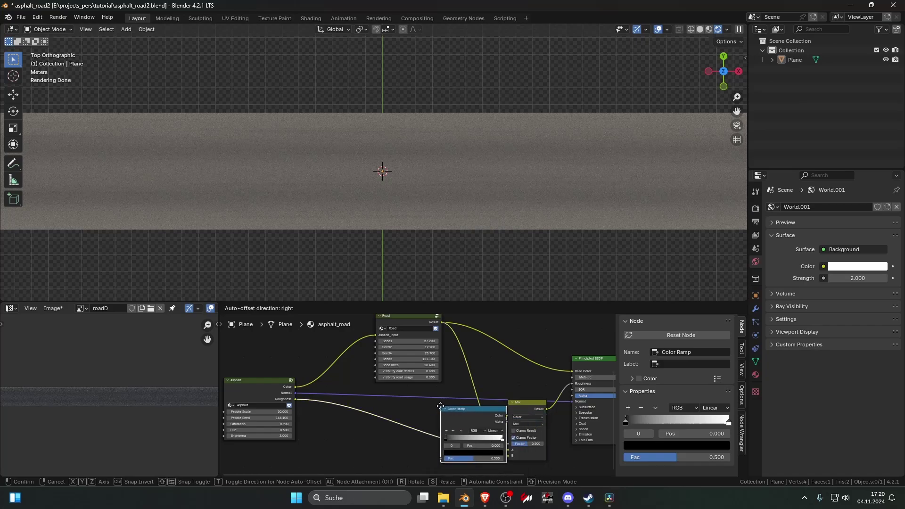
click(447, 403)
scroll(476, 409, up, 2)
middle_drag(470, 413, 474, 398)
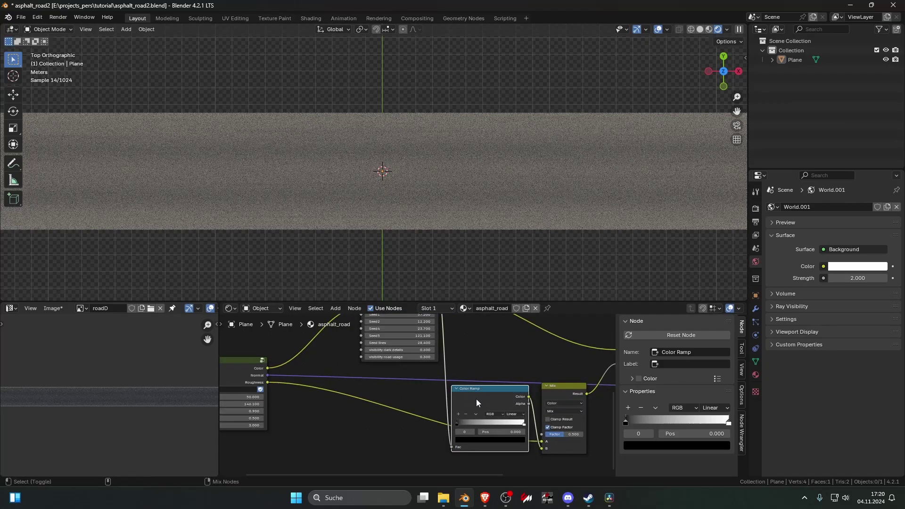
Move the Color Ramp's black stop to 0.045 and white stop to 0.114, and lighten the black stop to gray
mouse_move(457, 423)
mouse_down()
mouse_move(484, 422)
mouse_move(460, 420)
mouse_up()
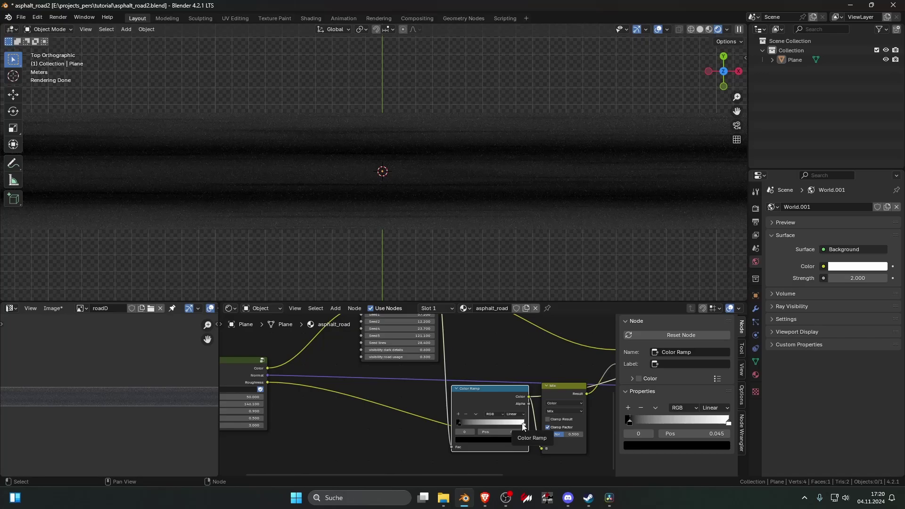
drag(522, 427, 460, 425)
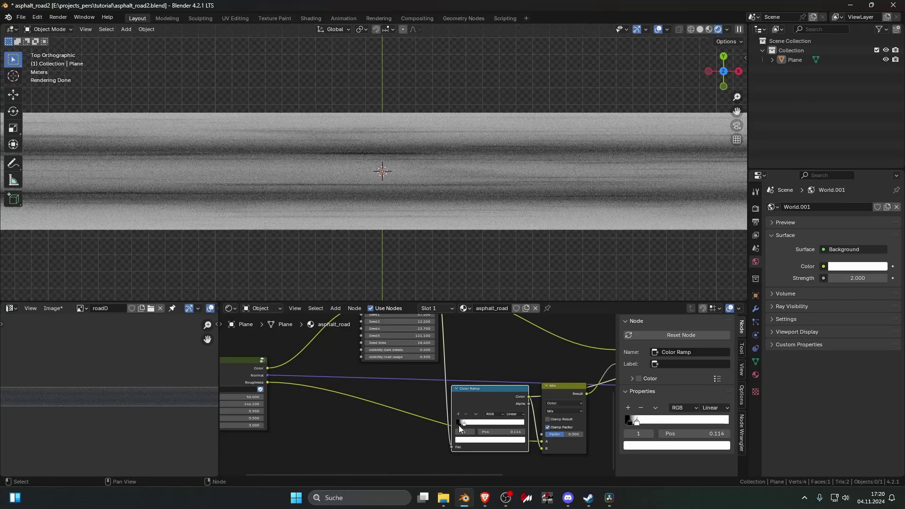
click(460, 426)
click(487, 439)
drag(519, 393, 519, 372)
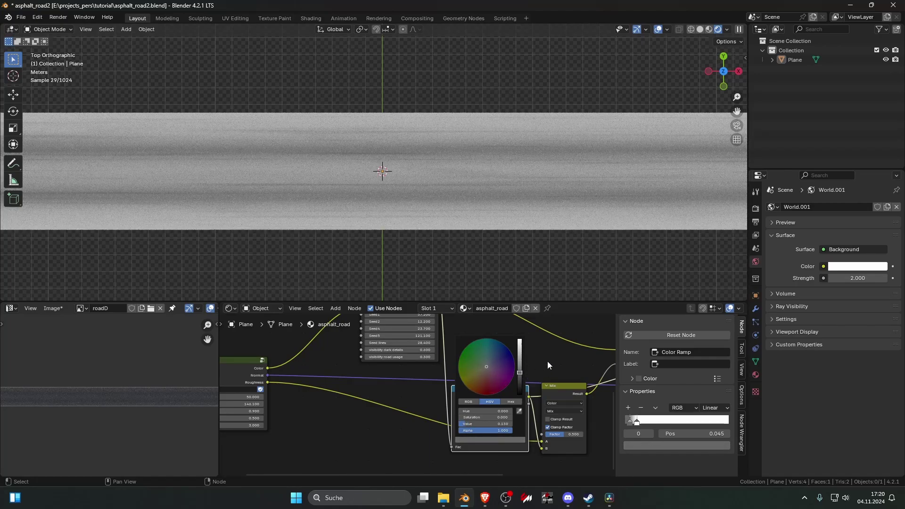
Preview the Mix node's output on the road plane
scroll(546, 358, down, 5)
middle_drag(565, 369, 464, 383)
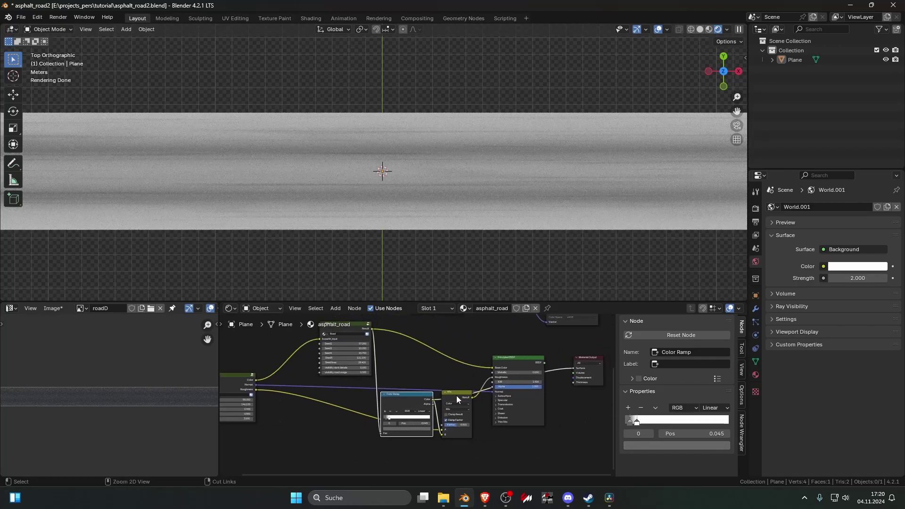
click(456, 395)
scroll(457, 395, up, 2)
scroll(470, 424, up, 2)
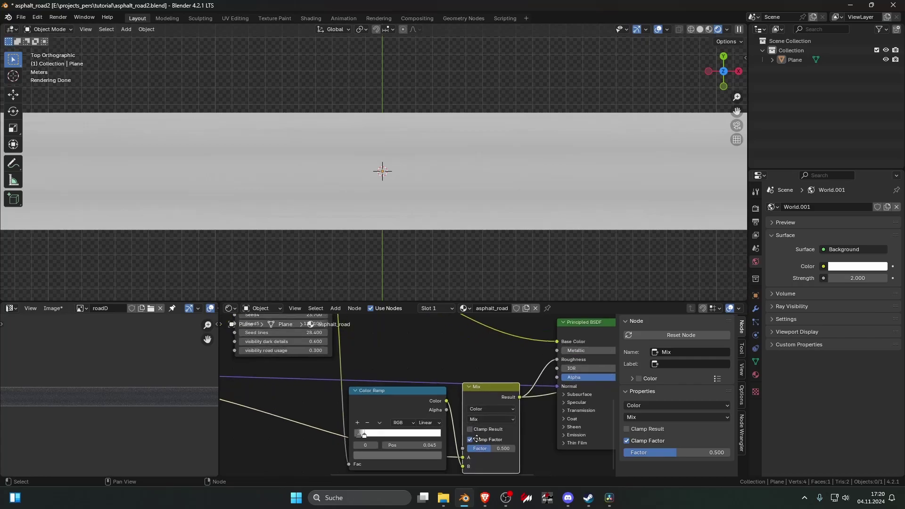
middle_drag(494, 438, 491, 414)
Try the Add blending mode on the Mix node with a lower factor and reset the factor to 0.5
click(492, 394)
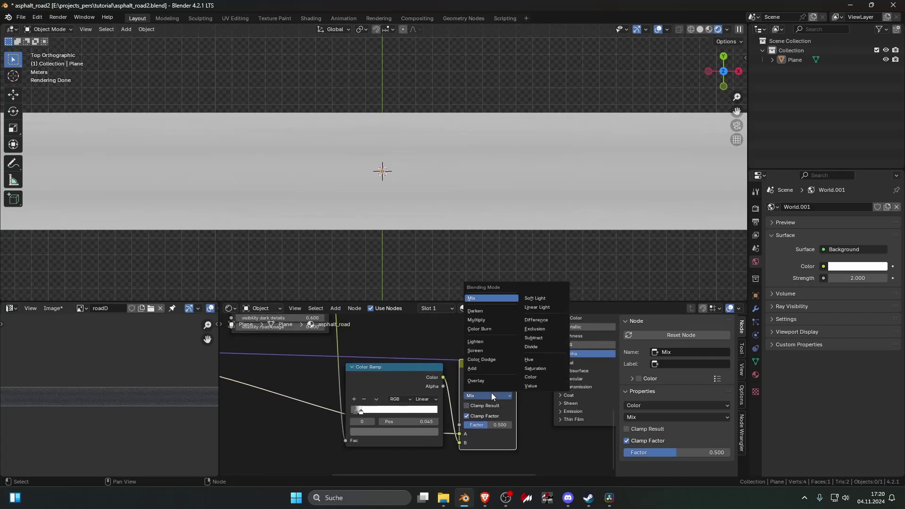
click(484, 368)
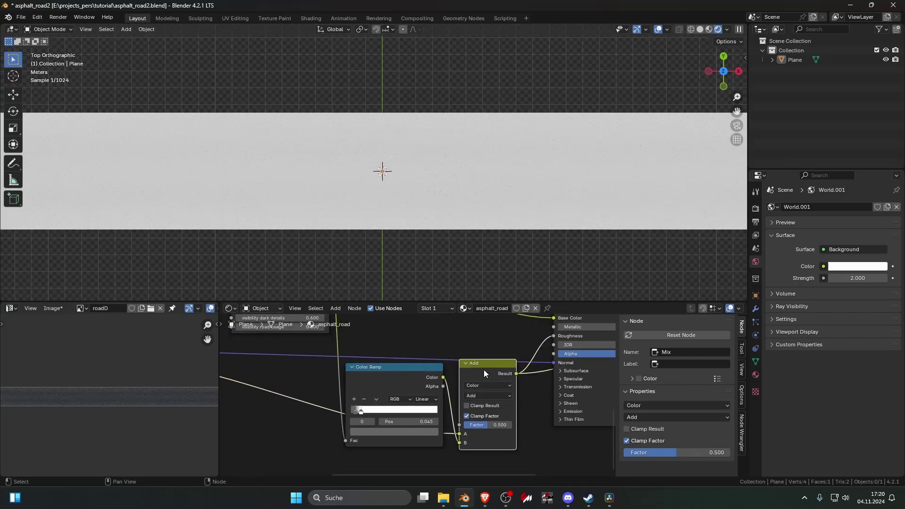
mouse_move(490, 424)
mouse_down()
mouse_move(514, 424)
mouse_move(466, 423)
mouse_move(490, 426)
mouse_up()
click(490, 426)
key(Return)
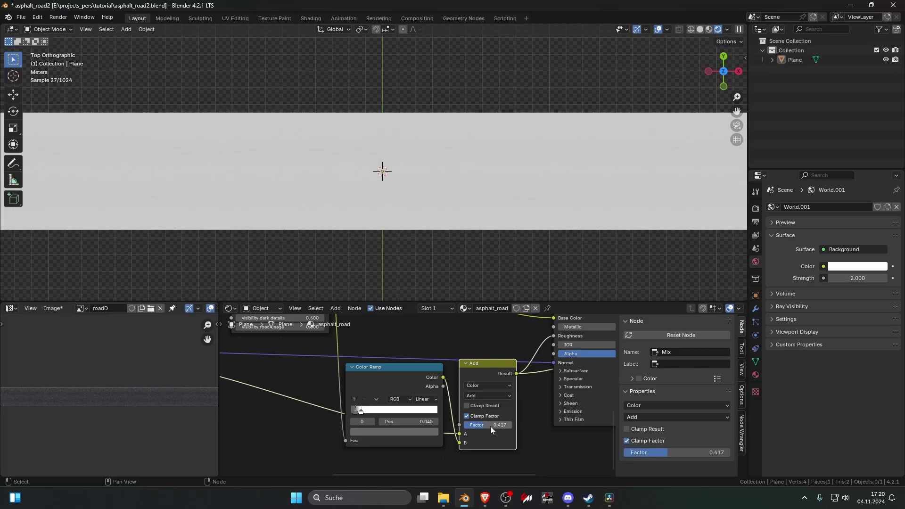
click(491, 425)
text(0.5)
key(Return)
Set the Mix node's blending mode to Overlay and swap its inputs so the Color Ramp feeds A and Asphalt roughness feeds B
click(479, 397)
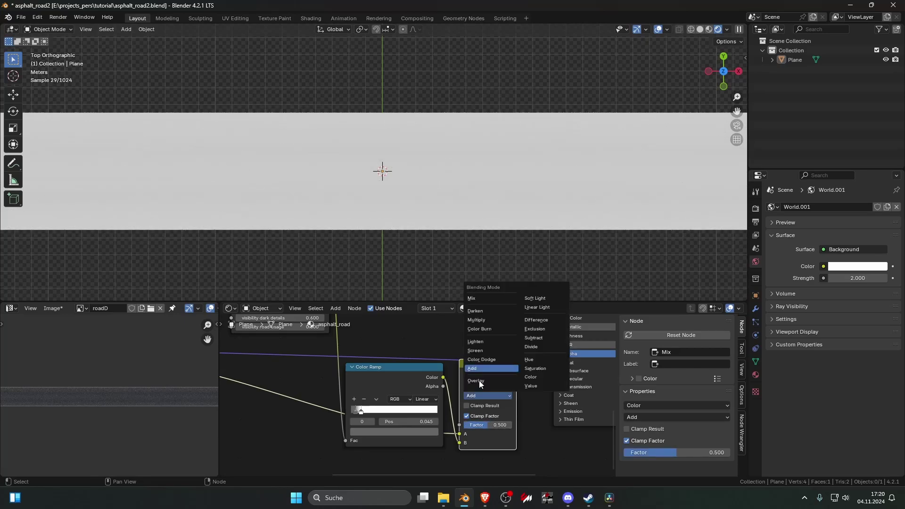
click(485, 381)
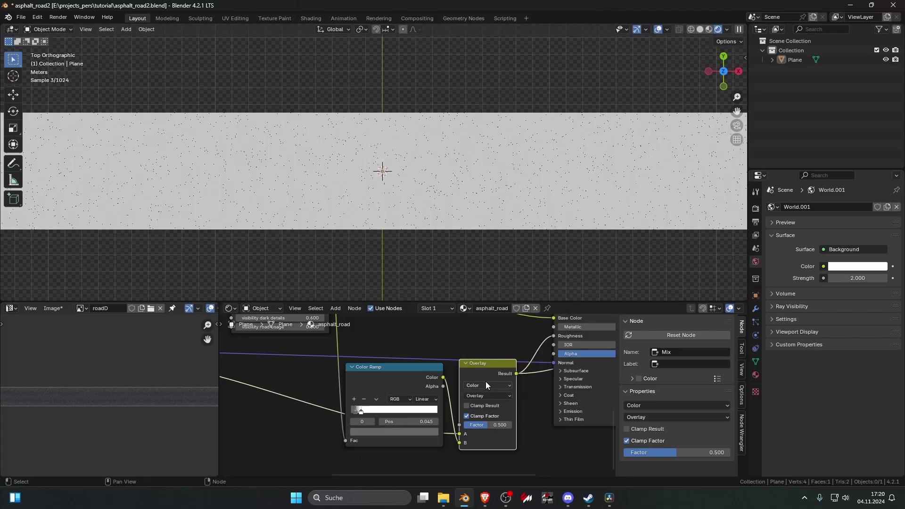
drag(460, 432, 499, 430)
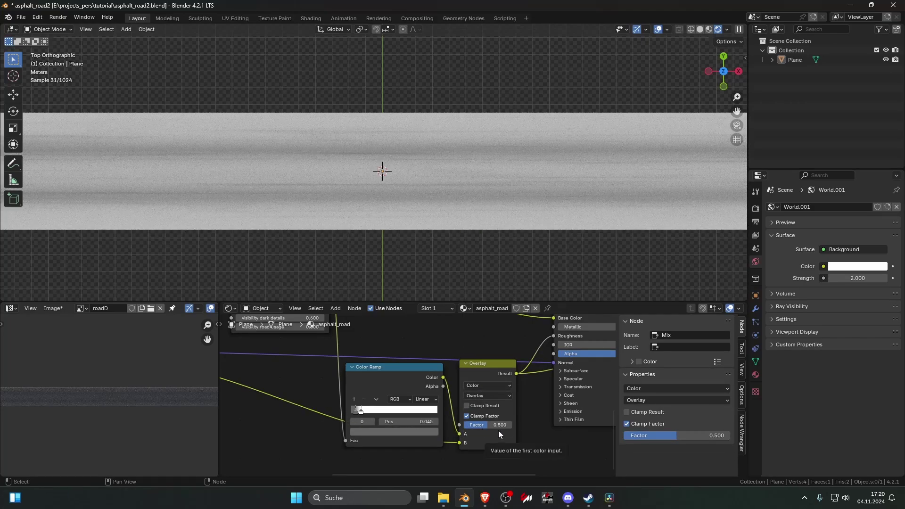
scroll(482, 241, up, 4)
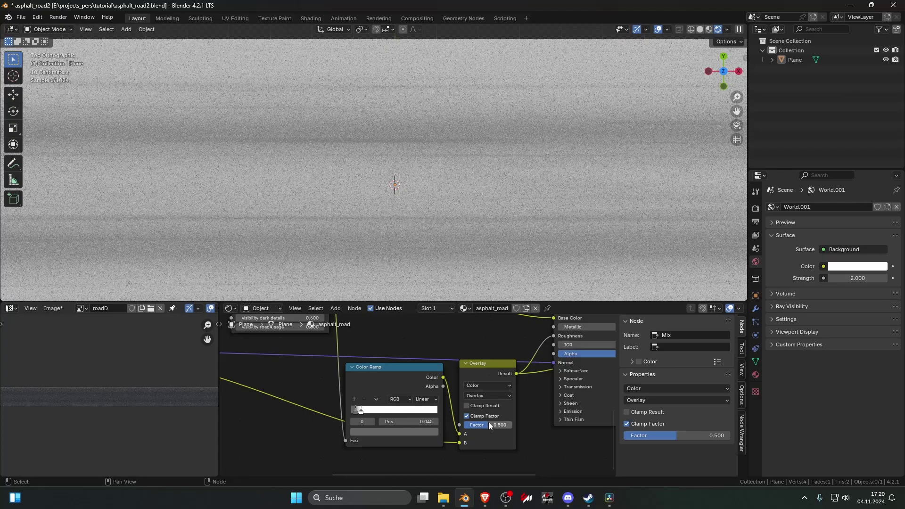
Try a factor of 1 on the Overlay node and set it back to 0.5
drag(488, 425, 515, 425)
click(510, 425)
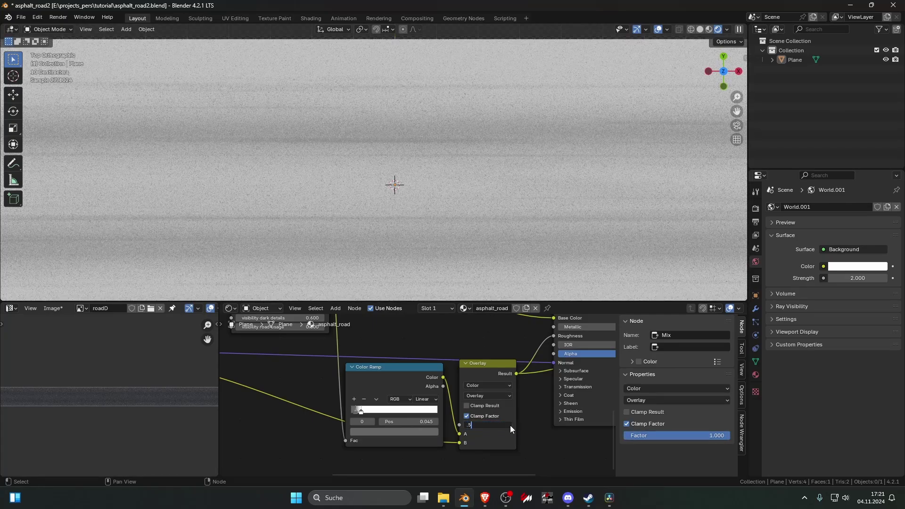
key(Return)
Reconnect the Principled BSDF to the Material Output and examine the road's reflections along its length in perspective
scroll(509, 424, down, 3)
middle_drag(557, 340, 459, 400)
scroll(459, 398, down, 4)
ctrl+shift+click(466, 388)
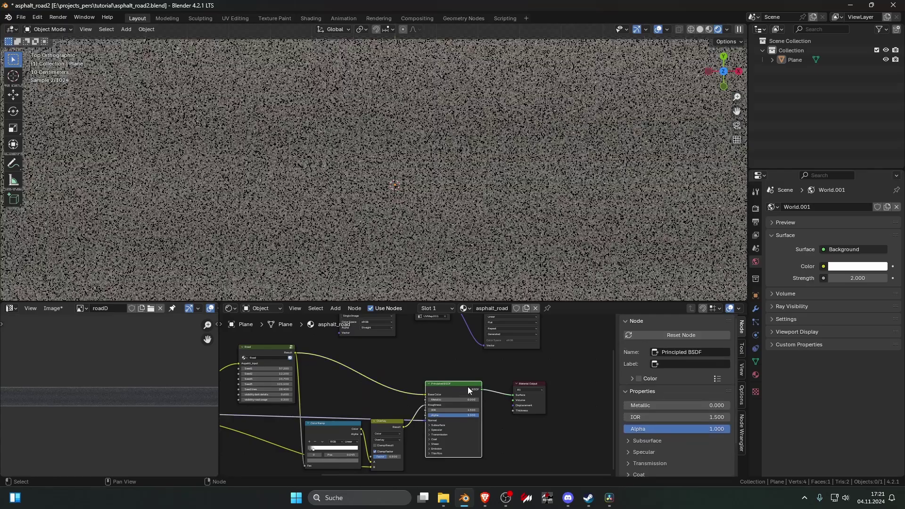
scroll(501, 233, down, 9)
middle_drag(498, 245, 507, 183)
scroll(499, 190, up, 4)
middle_drag(417, 164, 430, 149)
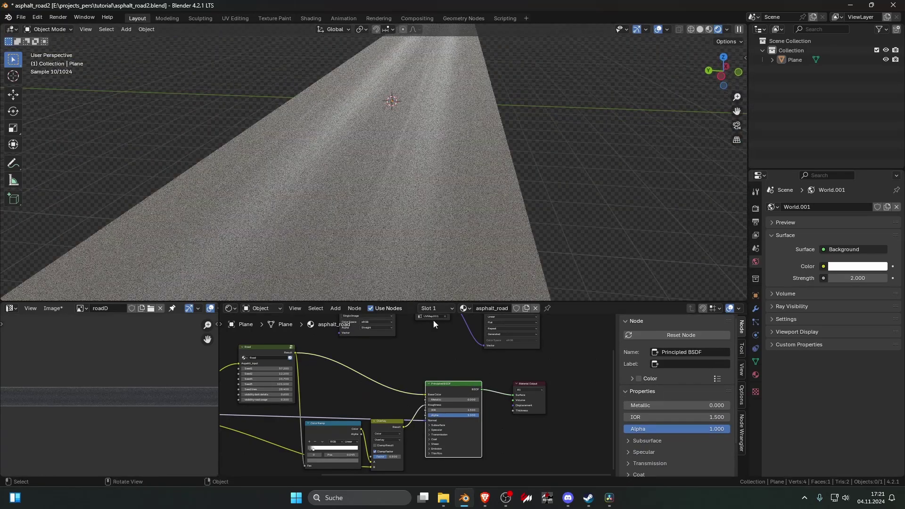
Brighten the dark stop of the roughness Color Ramp to a grey with value 0.312
scroll(375, 412, up, 7)
middle_drag(364, 418, 419, 375)
middle_drag(348, 435, 398, 411)
scroll(399, 411, up, 4)
click(364, 408)
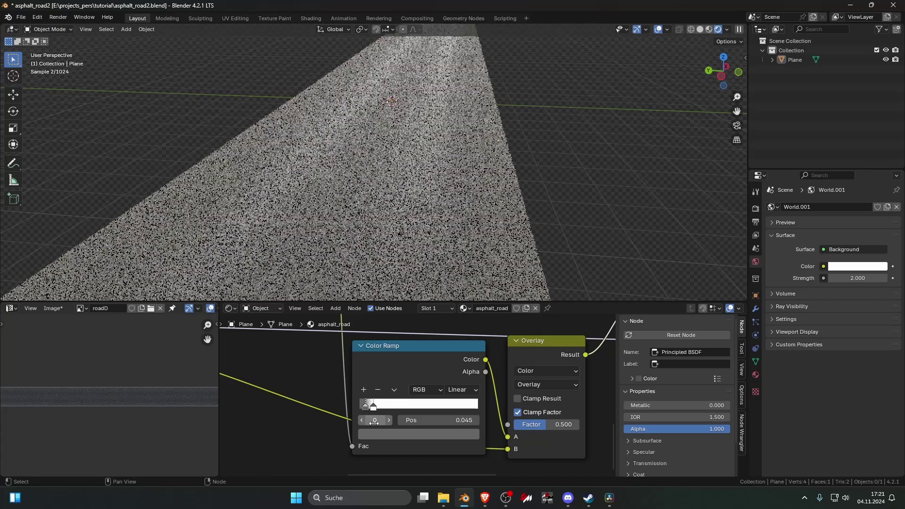
click(393, 435)
mouse_move(469, 304)
mouse_down()
mouse_move(470, 355)
mouse_move(470, 260)
mouse_move(470, 298)
mouse_up()
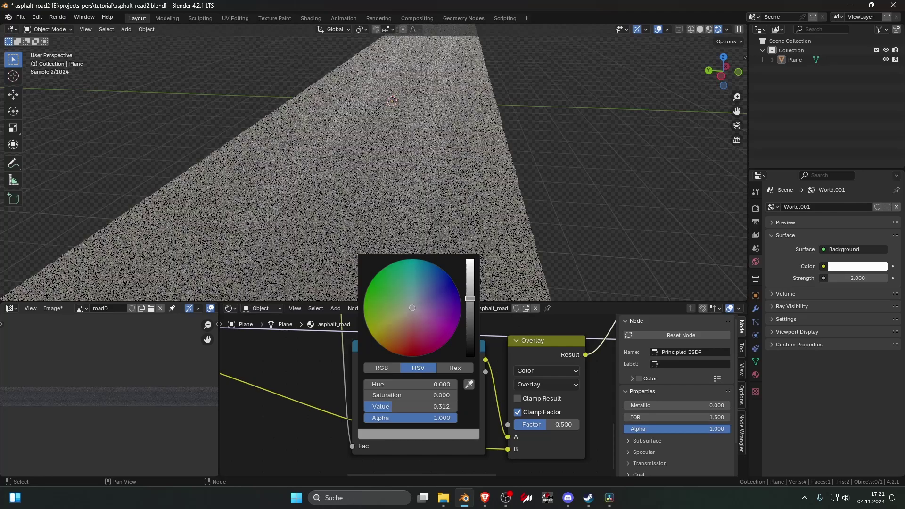
middle_drag(583, 238, 586, 227)
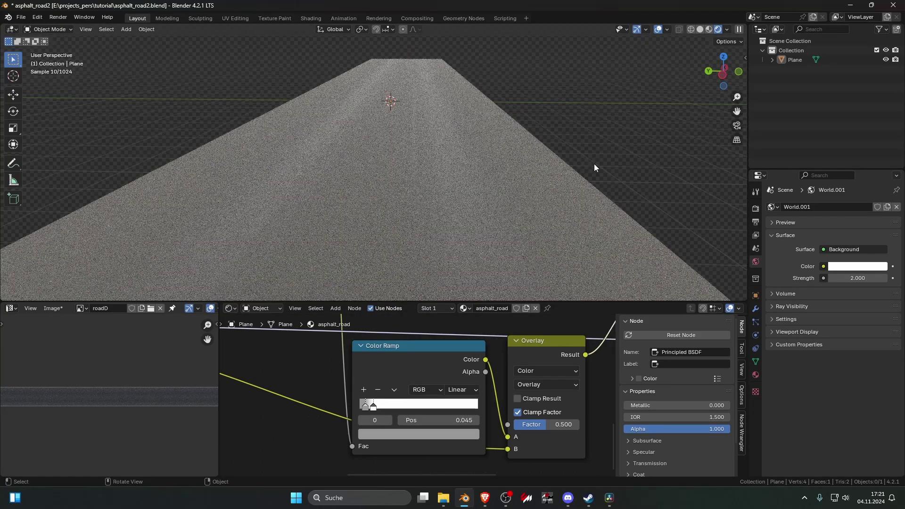
View the road plane from the top in solid shading and select it
key(KP_7)
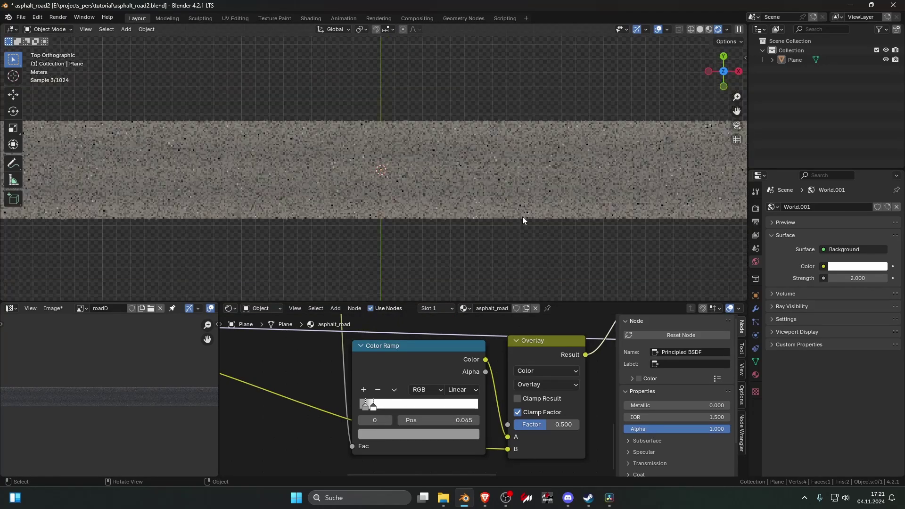
scroll(490, 243, down, 4)
click(462, 181)
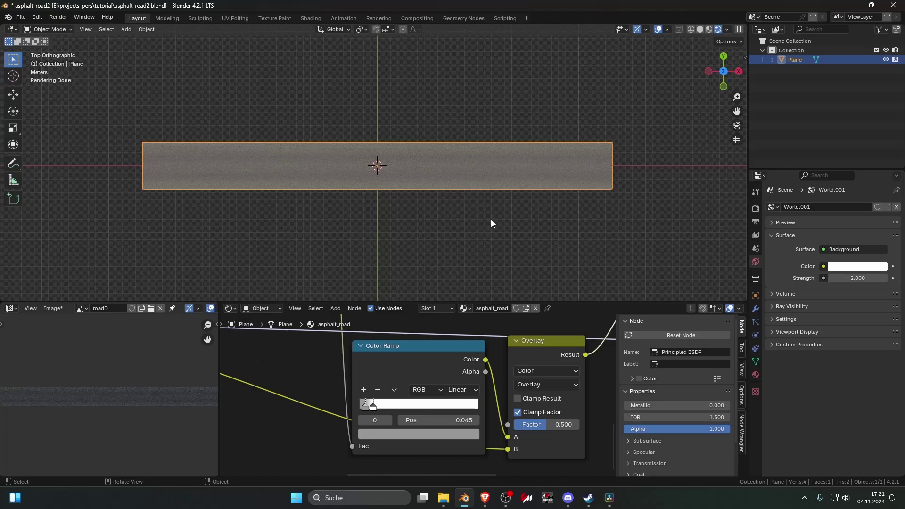
click(500, 231)
click(700, 29)
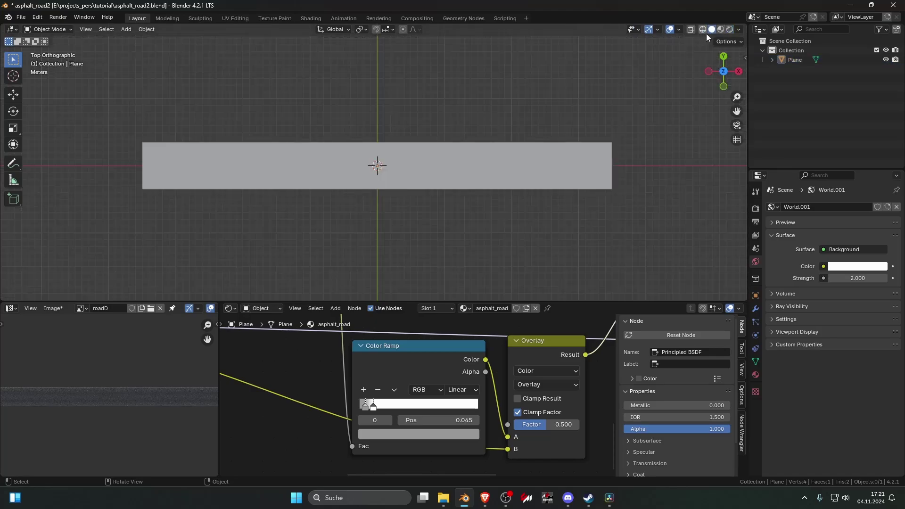
click(581, 153)
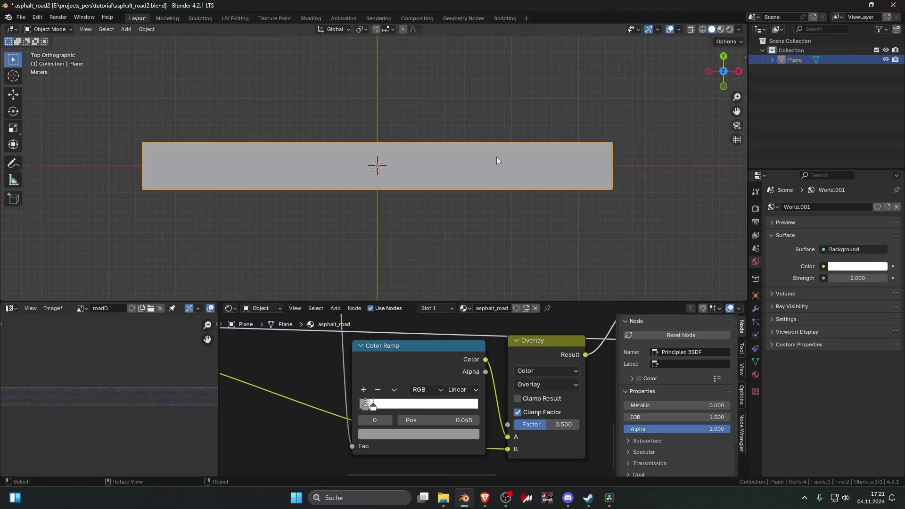
Delete the old image texture and UV Map nodes above the Principled BSDF
scroll(483, 391, down, 12)
middle_drag(483, 391, 377, 442)
scroll(467, 387, up, 6)
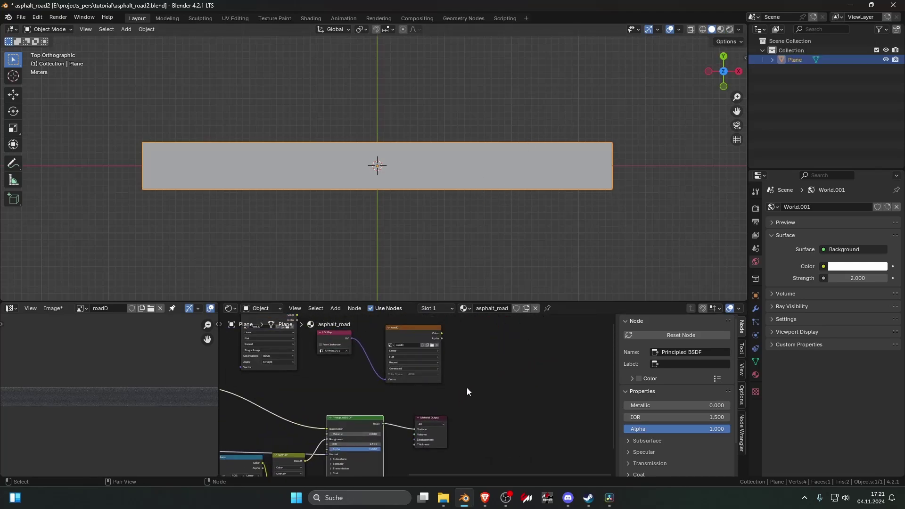
middle_drag(466, 387, 475, 416)
drag(509, 439, 278, 338)
key(x)
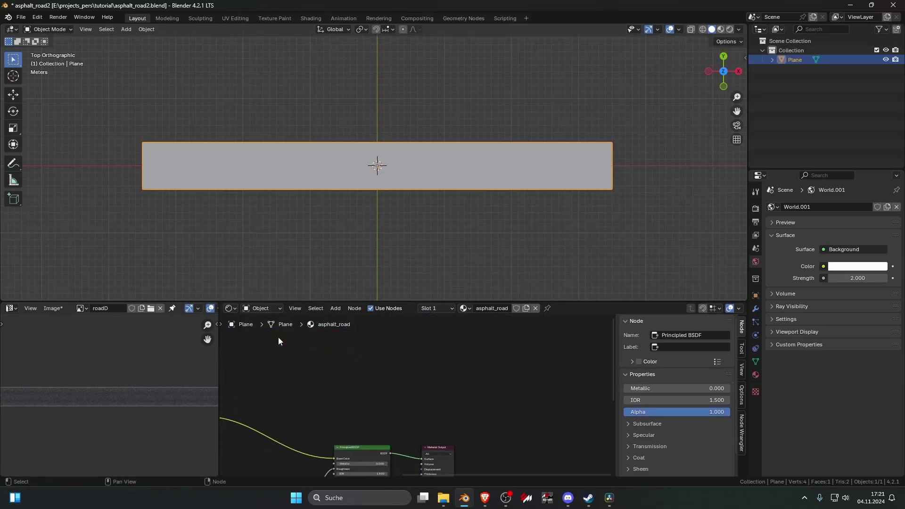
Maximize the shader editor and add an Image Texture node above the Principled BSDF
key(ctrl+space)
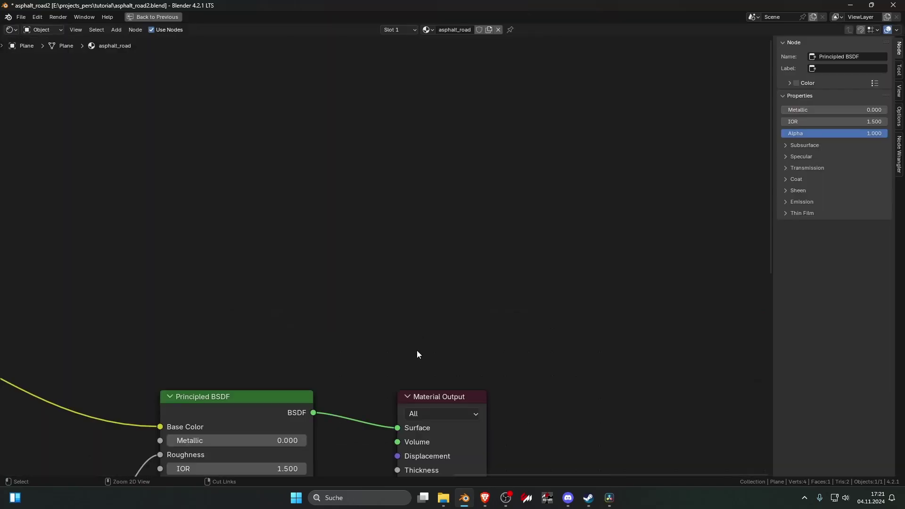
scroll(417, 349, down, 3)
scroll(377, 243, up, 1)
key(shift+a)
click(379, 244)
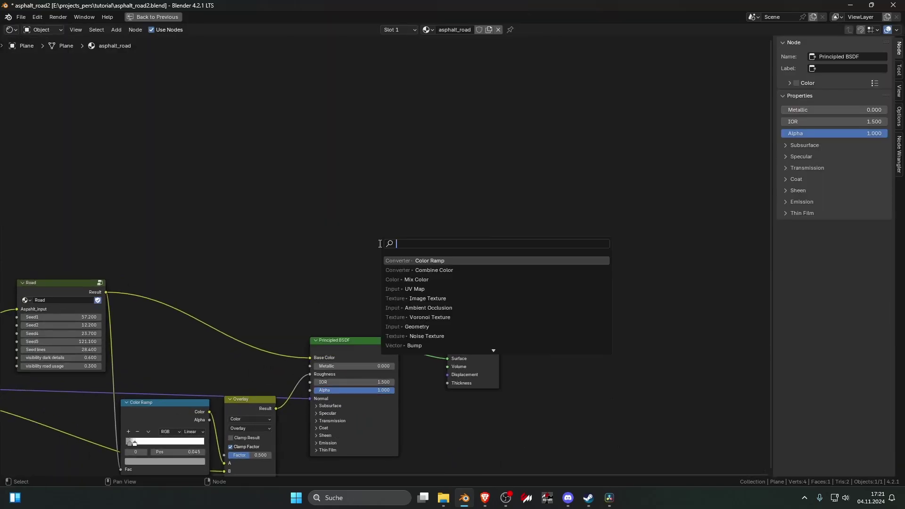
text(im)
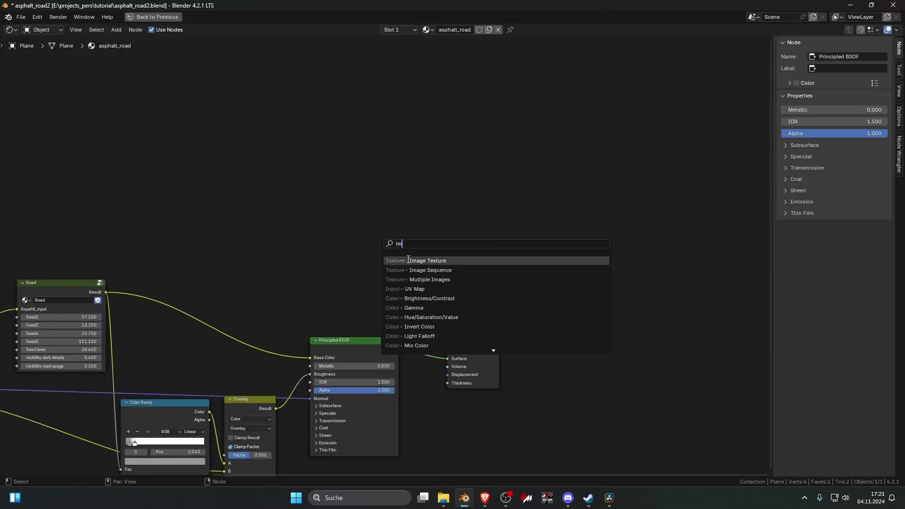
click(408, 260)
click(408, 260)
scroll(415, 236, up, 2)
Create a blank 4096 × 256 px image named road_D in the Image Texture node
click(419, 250)
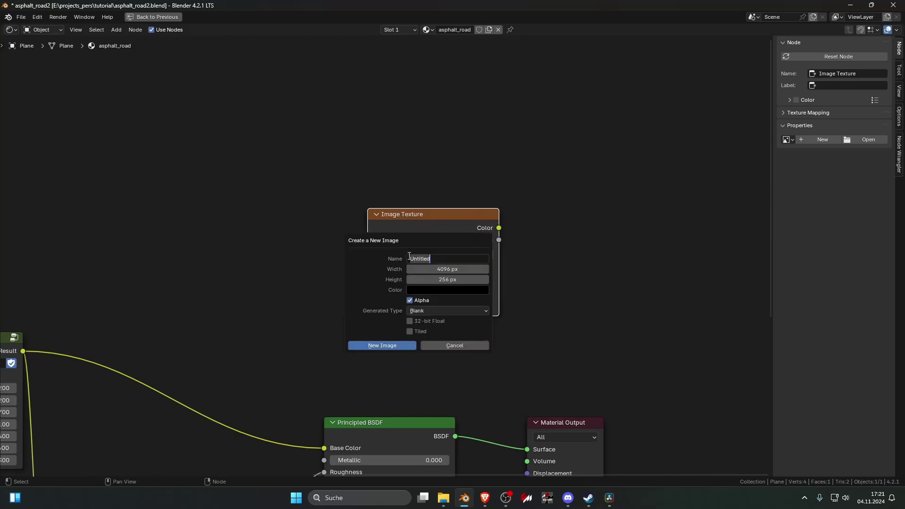
text(road_D)
key(Return)
click(396, 346)
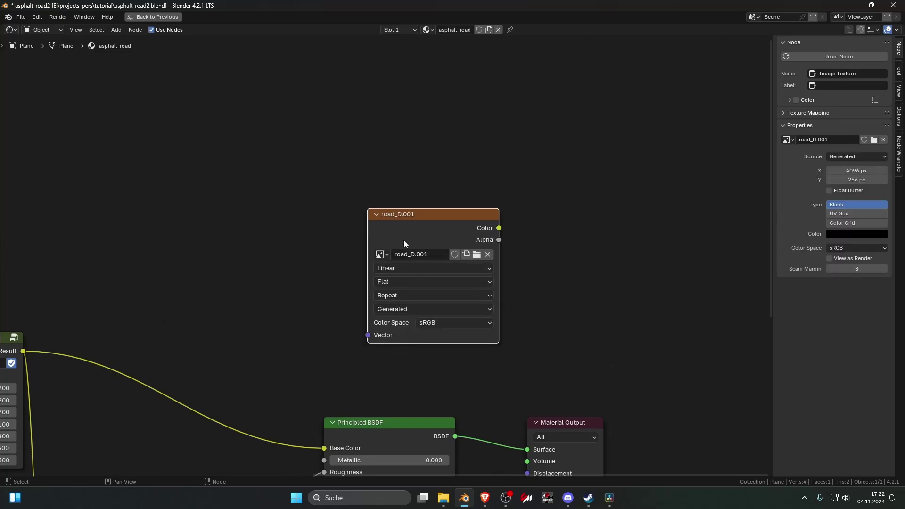
drag(403, 239, 394, 227)
middle_drag(375, 244, 413, 251)
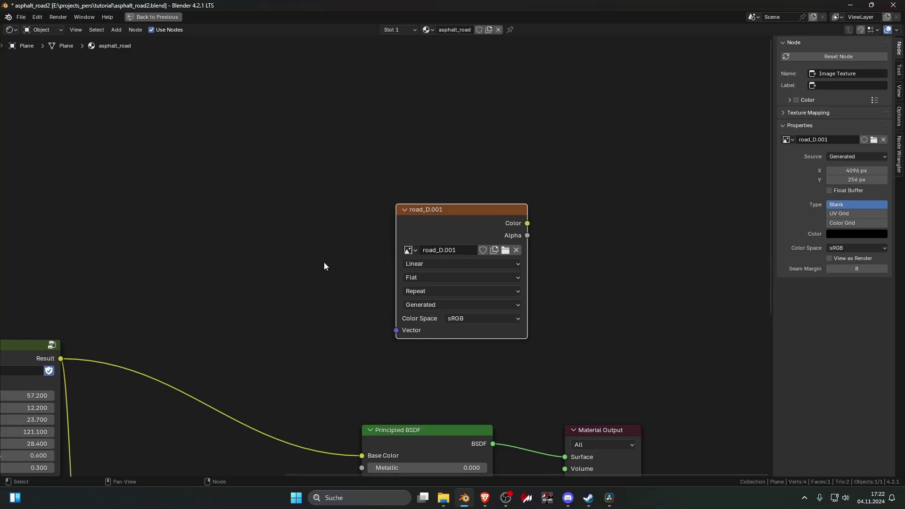
Add a UV Map node, connect its UV output to the image texture's Vector input, and restore the full layout
key(shift+a)
click(312, 258)
text(uv)
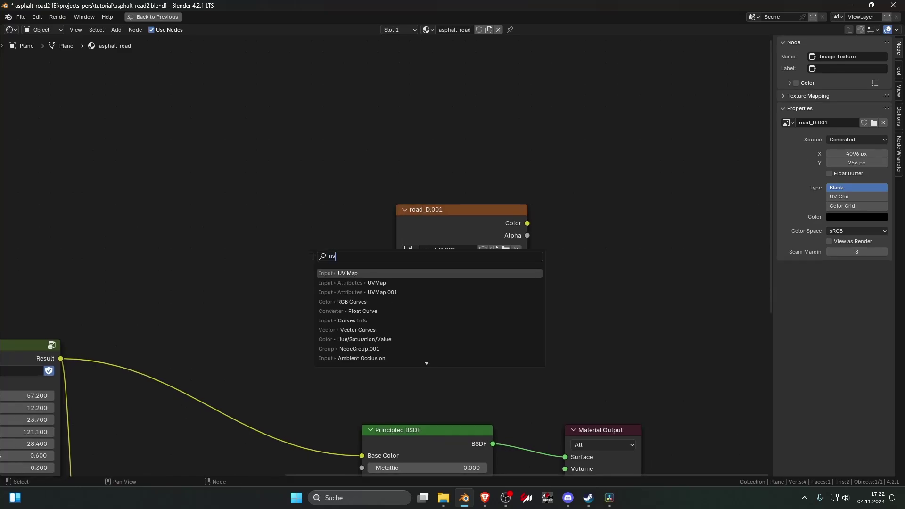
click(333, 274)
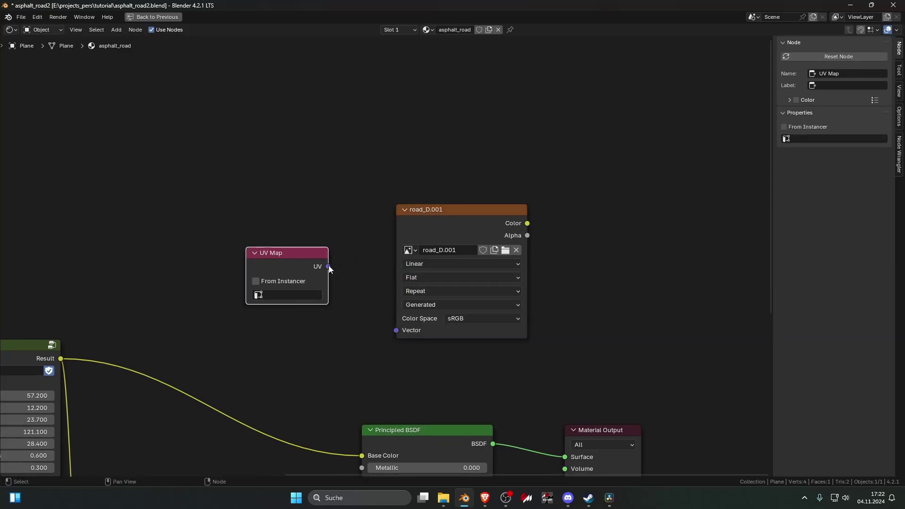
drag(328, 266, 396, 330)
click(281, 295)
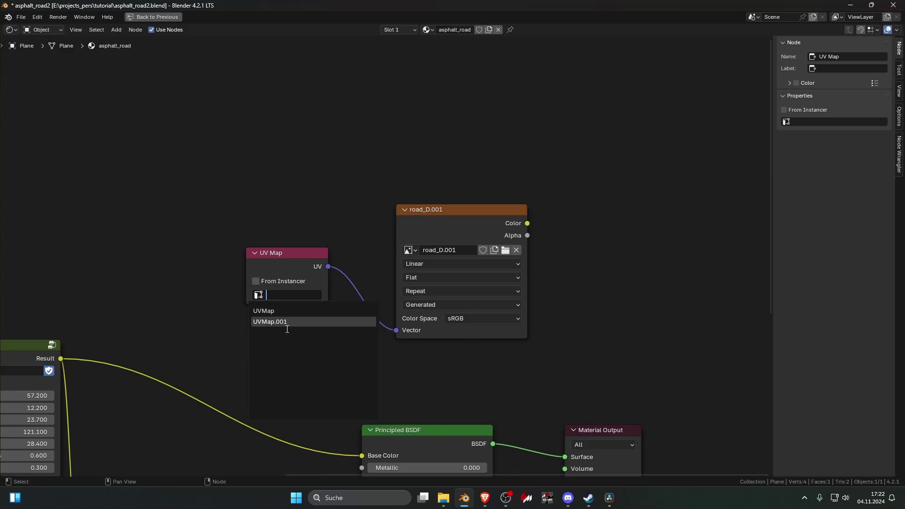
key(Escape)
key(ctrl+space)
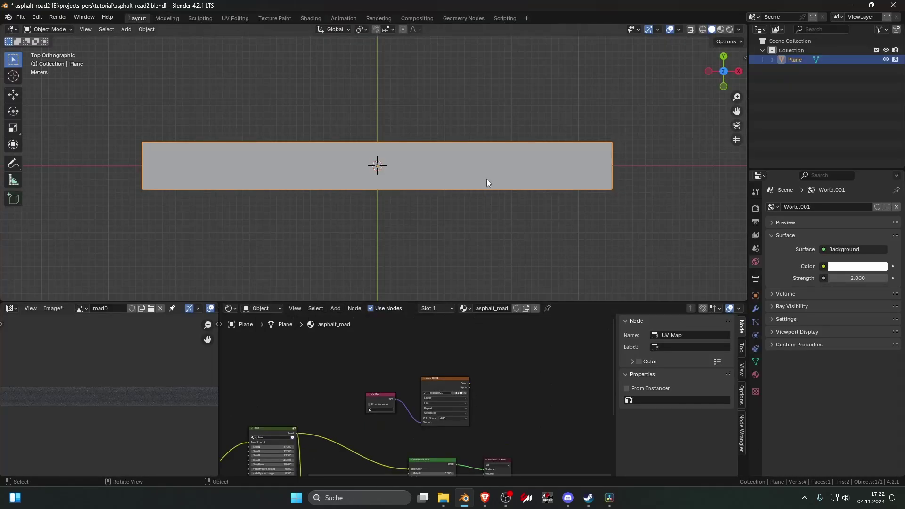
Make UVMap.001 the render-active UV map and reset the plane's UVs on it in Edit Mode
click(756, 361)
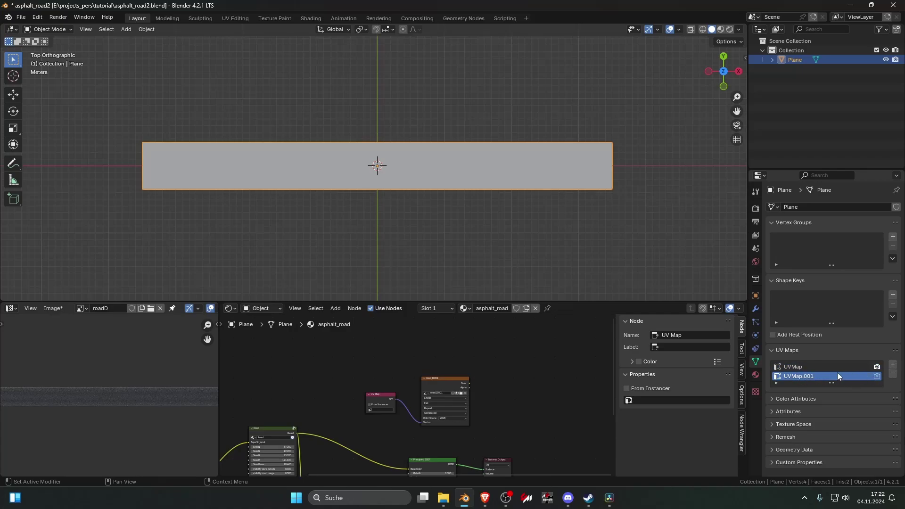
click(877, 376)
click(564, 215)
key(Tab)
key(a)
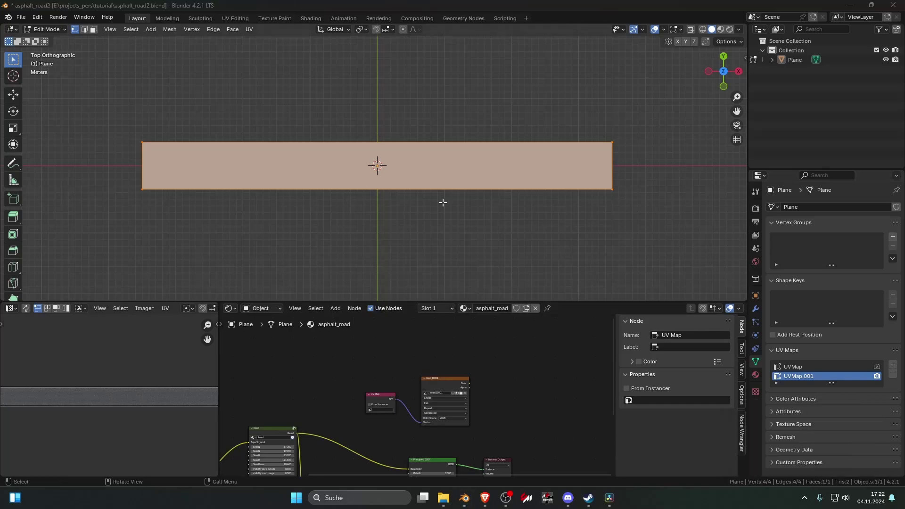
middle_drag(441, 212, 437, 211)
key(u)
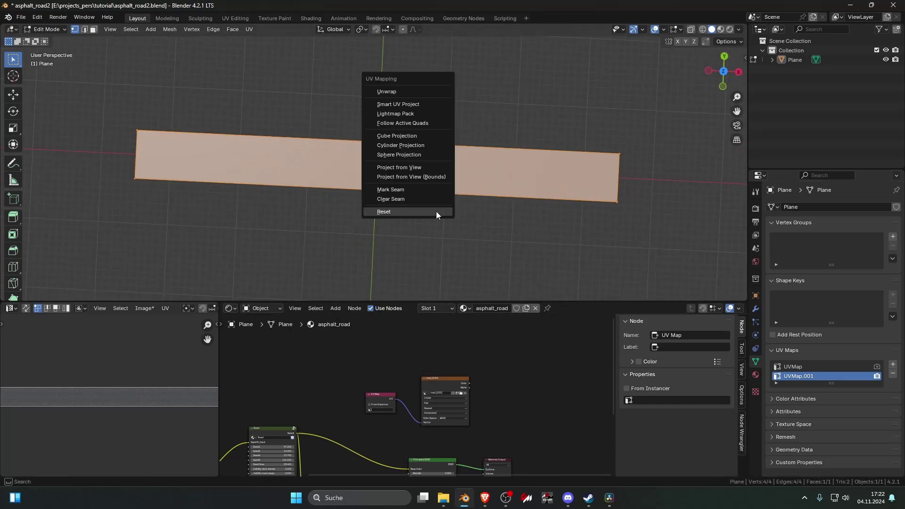
click(430, 212)
scroll(95, 398, down, 6)
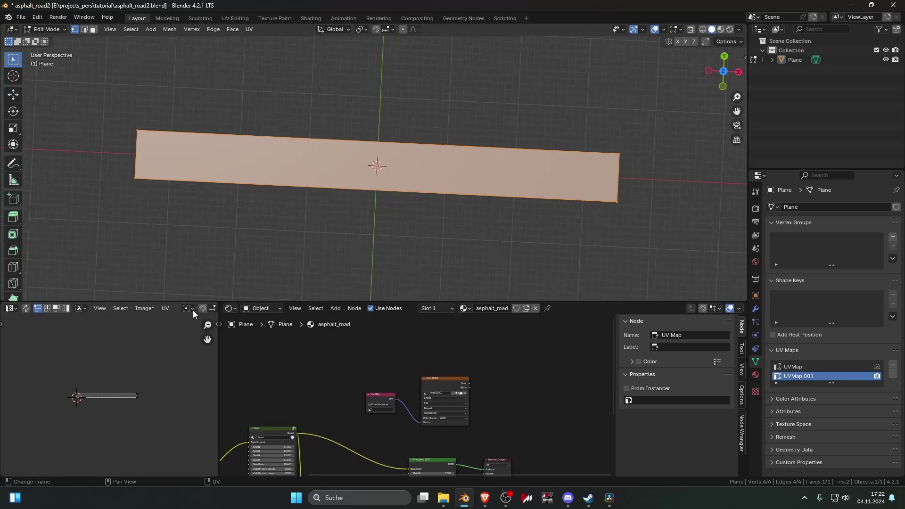
key(Tab)
Set UVMap as the render-active UV map of the plane and keep UVMap.001 as the selected one
click(405, 187)
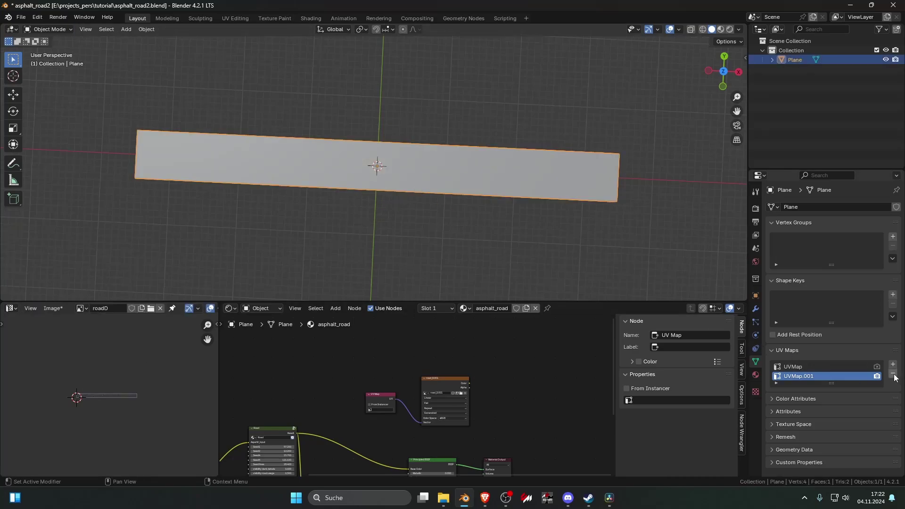
click(835, 368)
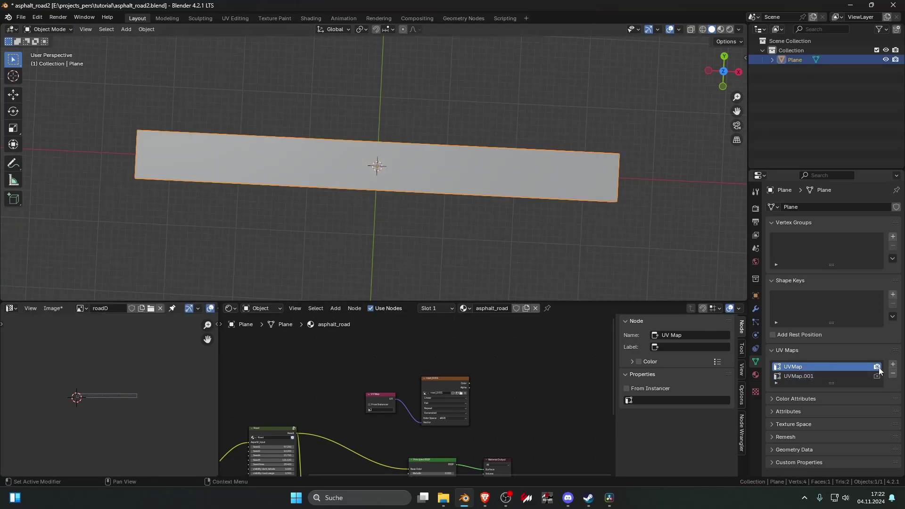
click(845, 376)
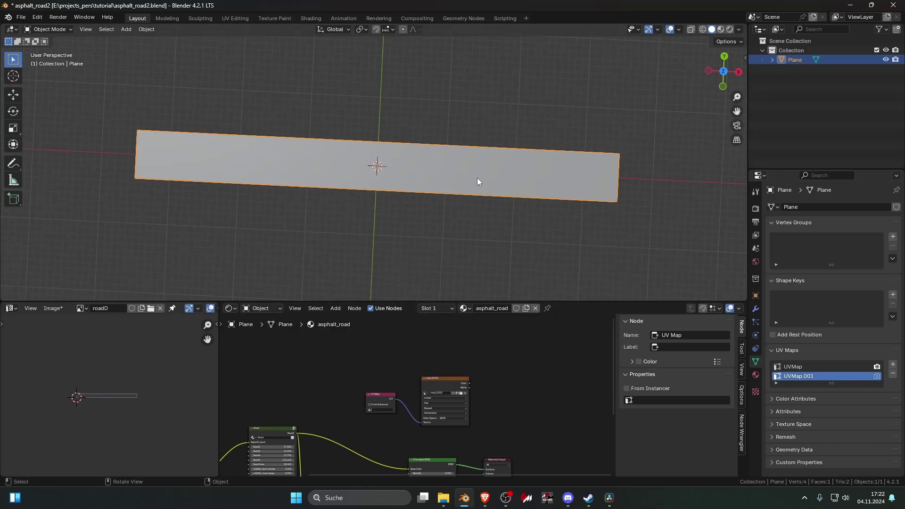
Assign UVMap.001 to the UV Map node while keeping the image texture node selected as bake target
scroll(459, 372, up, 3)
click(467, 372)
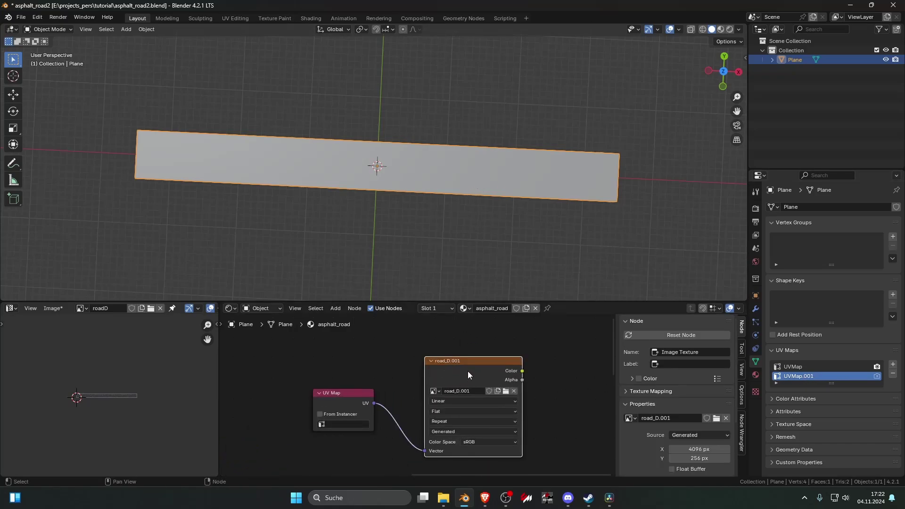
scroll(467, 371, down, 5)
scroll(443, 367, up, 2)
click(393, 394)
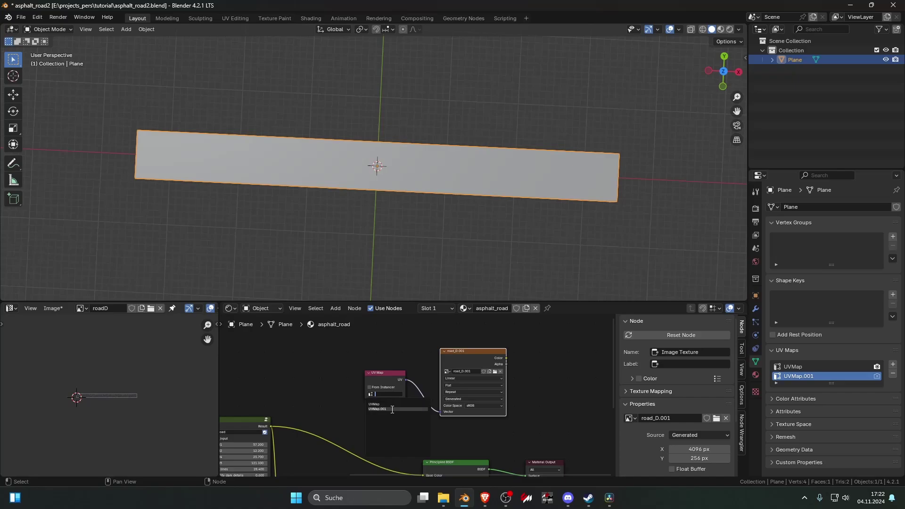
click(393, 409)
Bake the road material with the Combined bake type into the new image texture and inspect the baked image
click(755, 209)
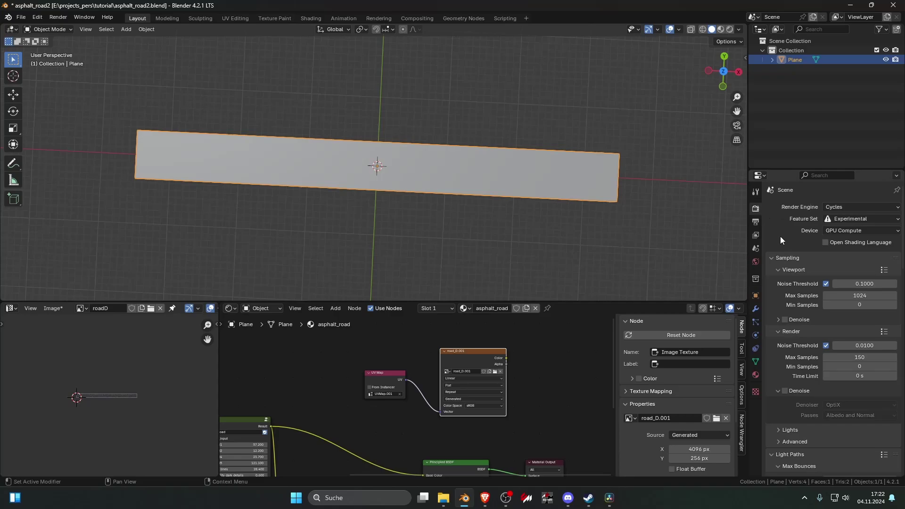
scroll(783, 238, down, 15)
scroll(801, 278, down, 3)
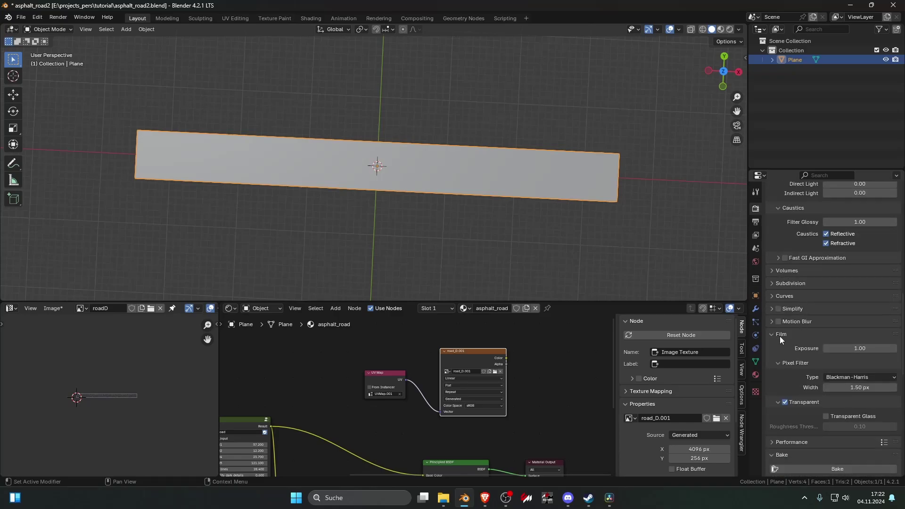
scroll(786, 343, down, 6)
scroll(808, 339, down, 4)
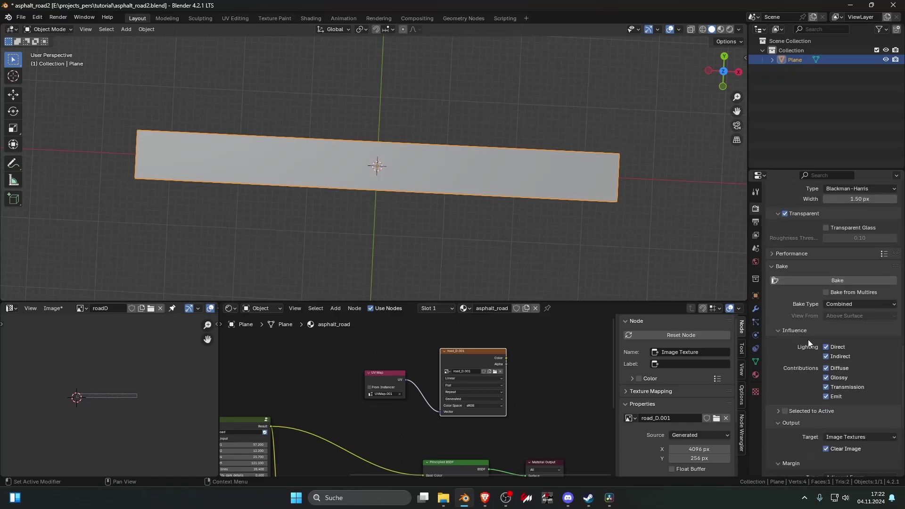
click(843, 304)
click(842, 304)
click(833, 278)
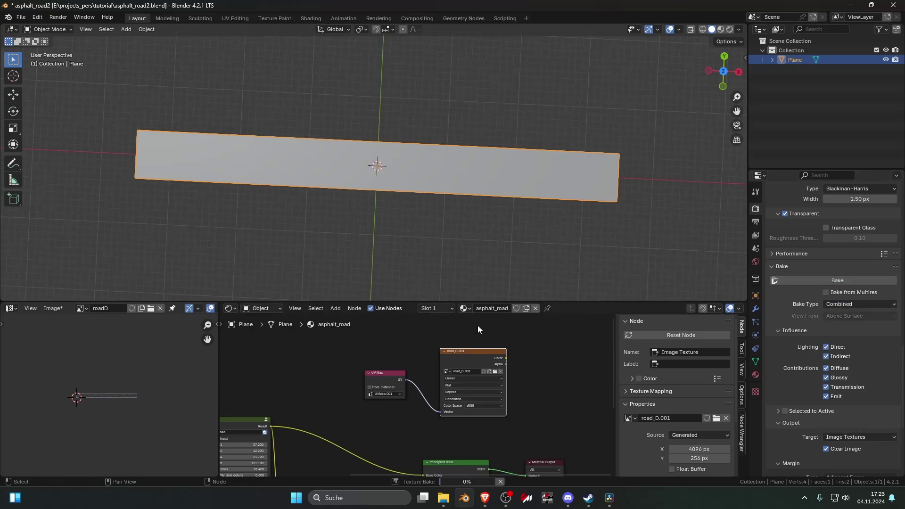
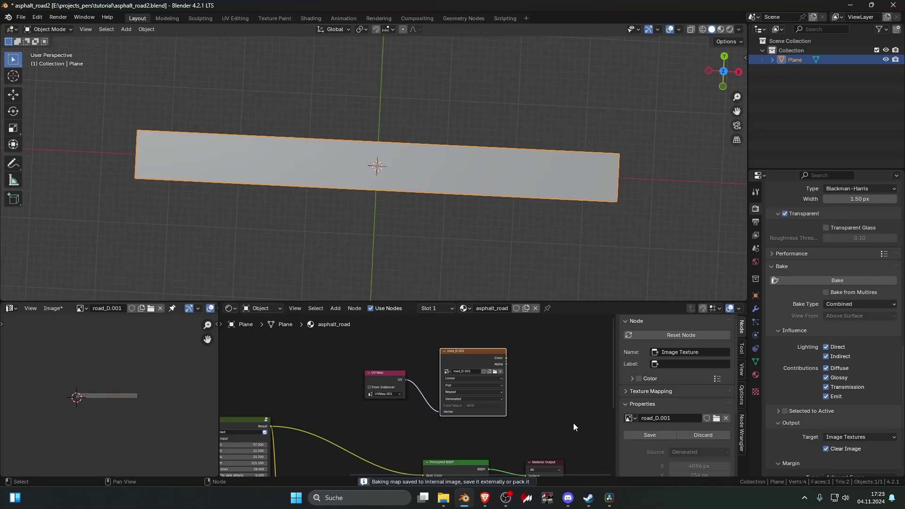
scroll(120, 400, up, 12)
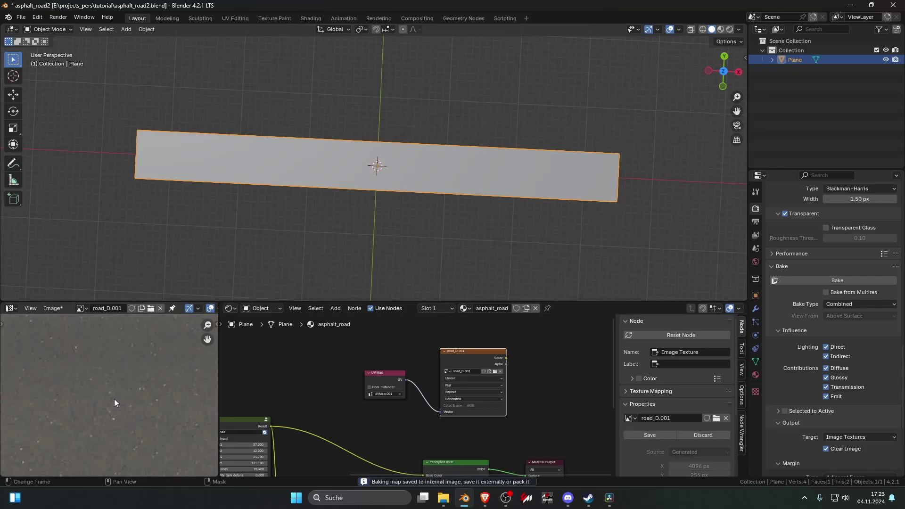
scroll(119, 399, down, 6)
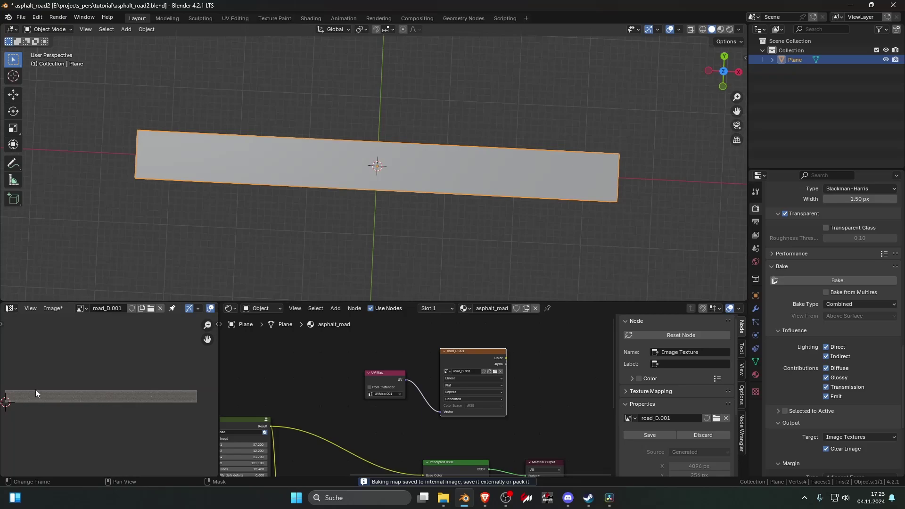
Display the road plane's transform properties in the 3D view and check its dimensions
click(744, 56)
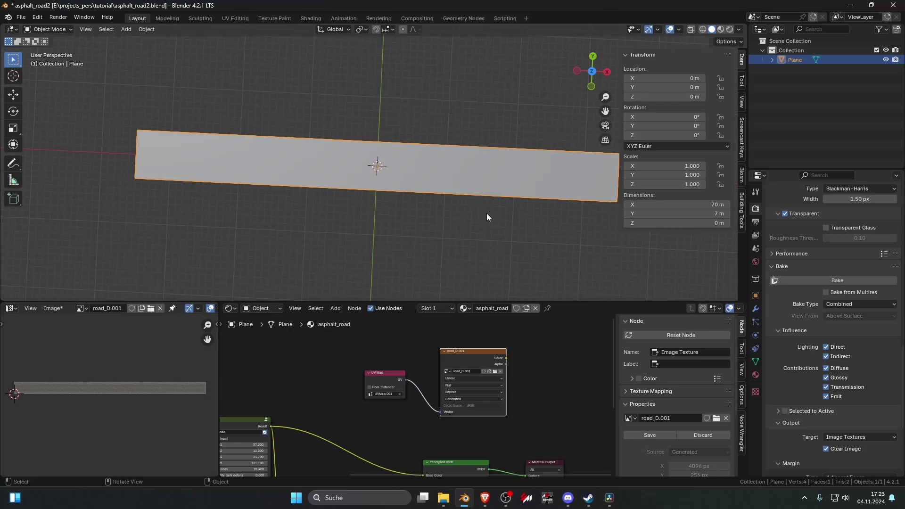
click(519, 230)
click(528, 194)
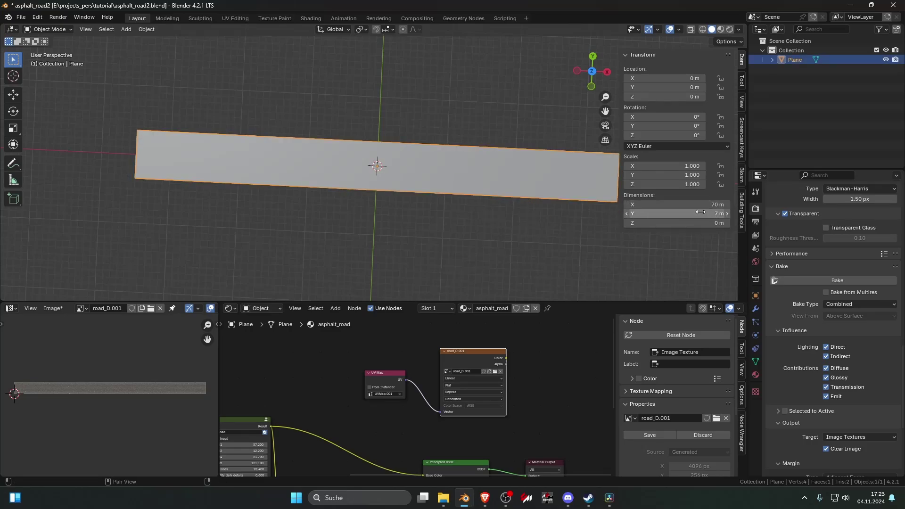
click(575, 240)
click(545, 196)
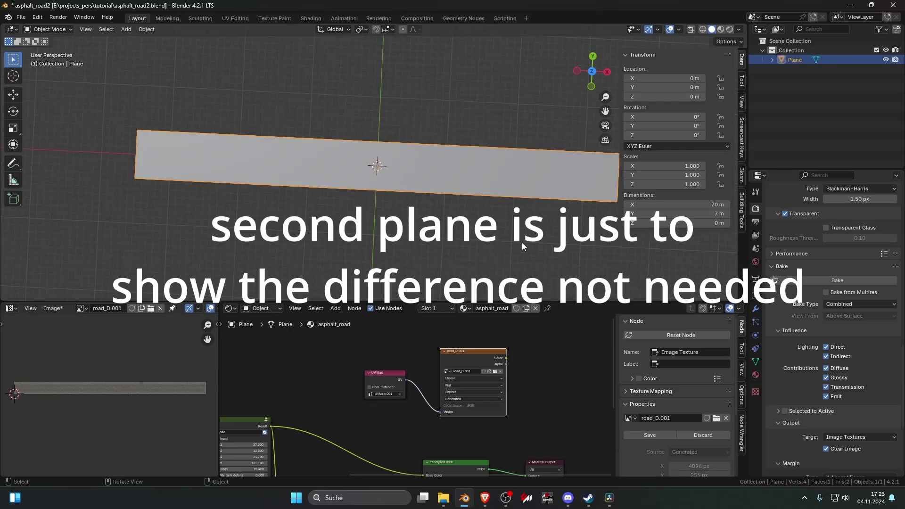
Duplicate the road plane and move the copy about 10.22 m along the Y axis
key(shift+d)
key(y)
click(509, 171)
Make the duplicated plane's material a separate copy and rename it asphalt_road_normal
click(755, 309)
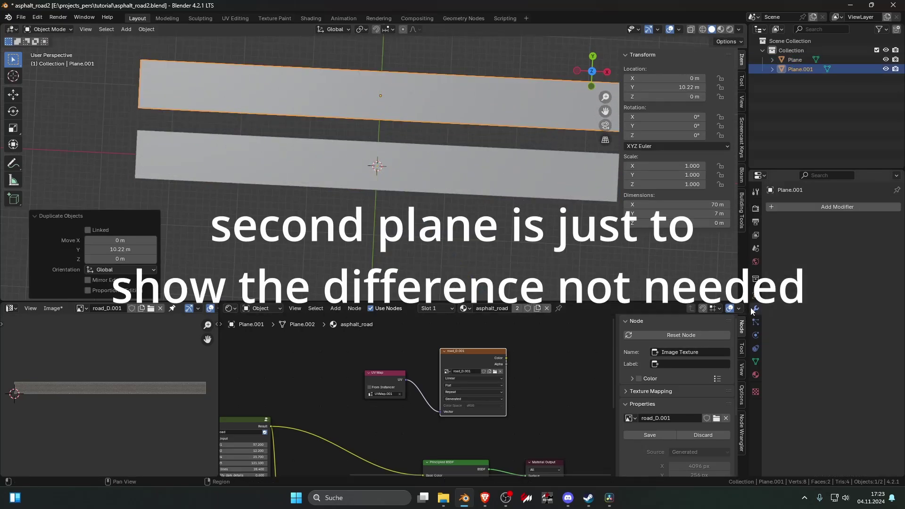
click(756, 375)
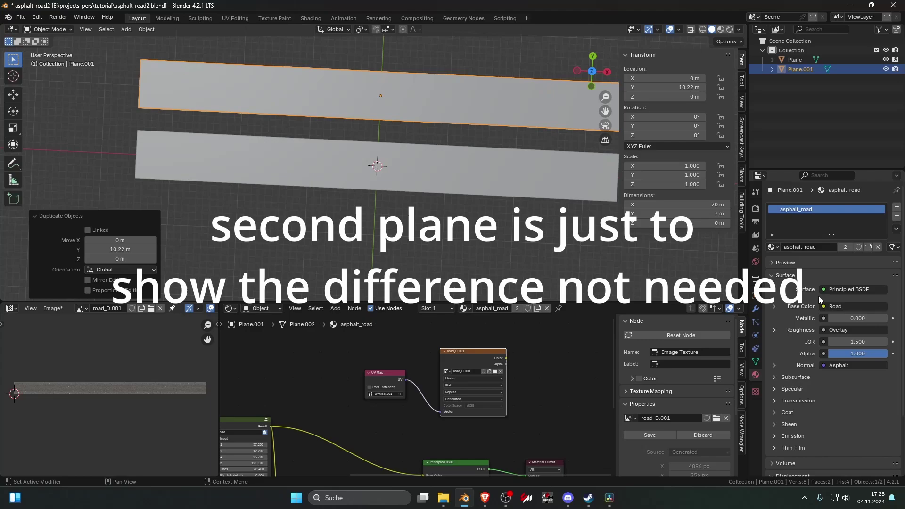
click(868, 247)
double_click(837, 247)
drag(836, 247, 817, 248)
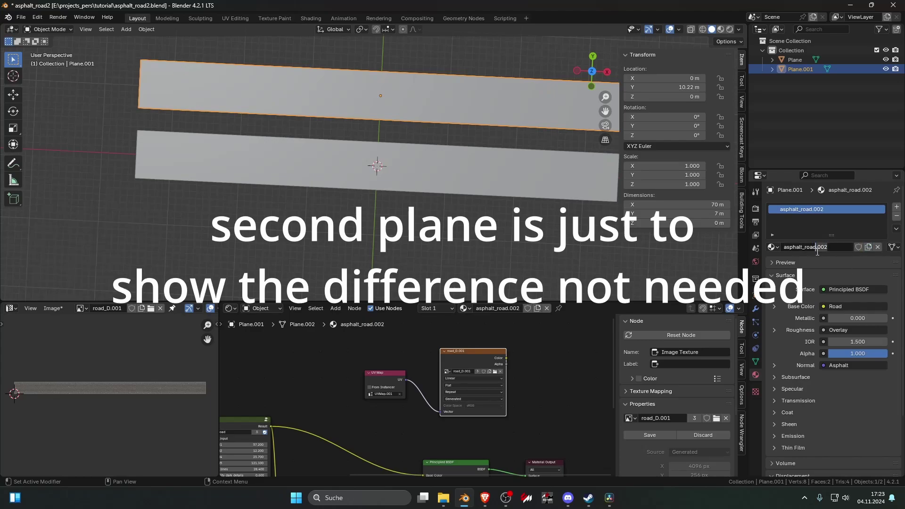
key(BackSpace)
text(_normal)
key(Return)
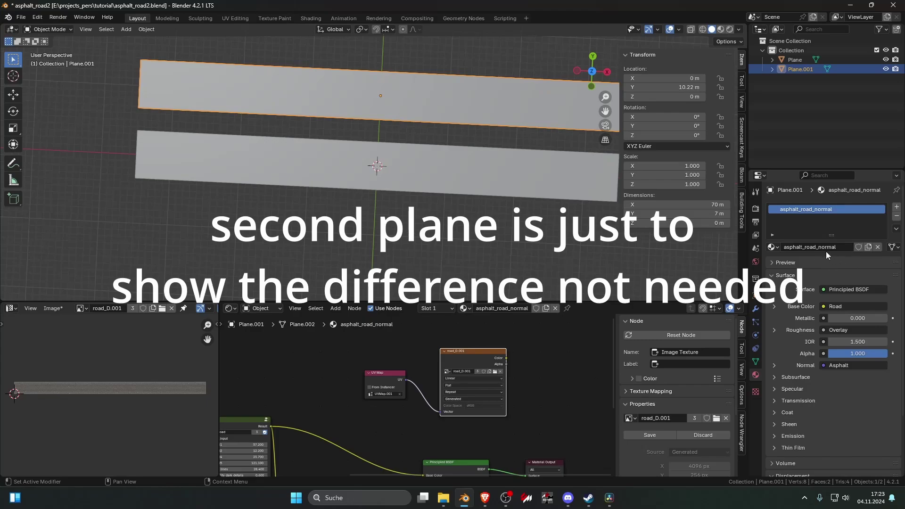
Alternate between the original and the duplicated plane to compare their assigned materials
click(513, 165)
click(478, 108)
click(473, 165)
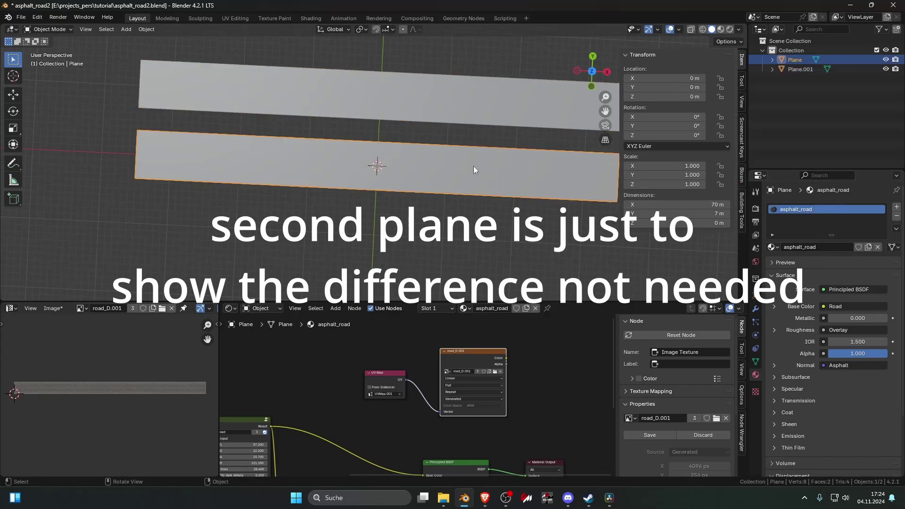
click(476, 116)
click(473, 160)
click(467, 119)
click(466, 158)
click(466, 122)
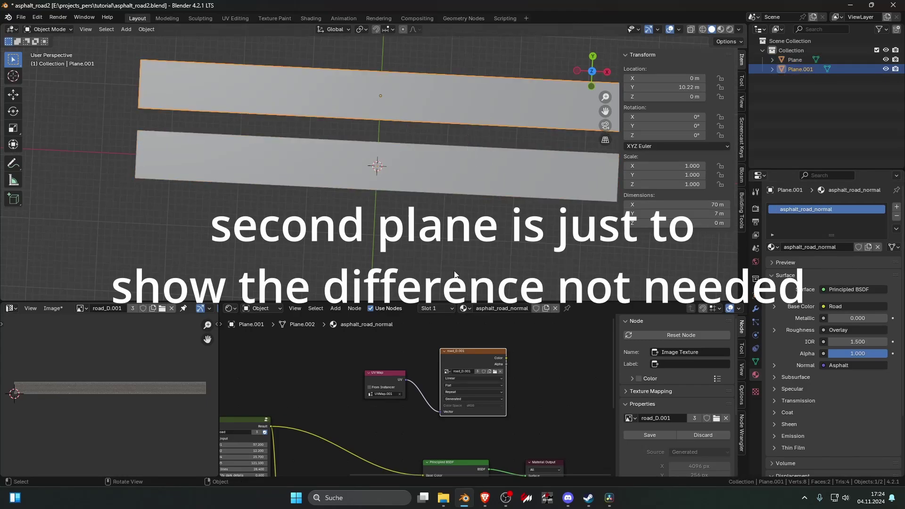
Select the original plane and save its baked image as road_D.png in E:\projects_pers\tutorial, overwriting the existing file
click(340, 182)
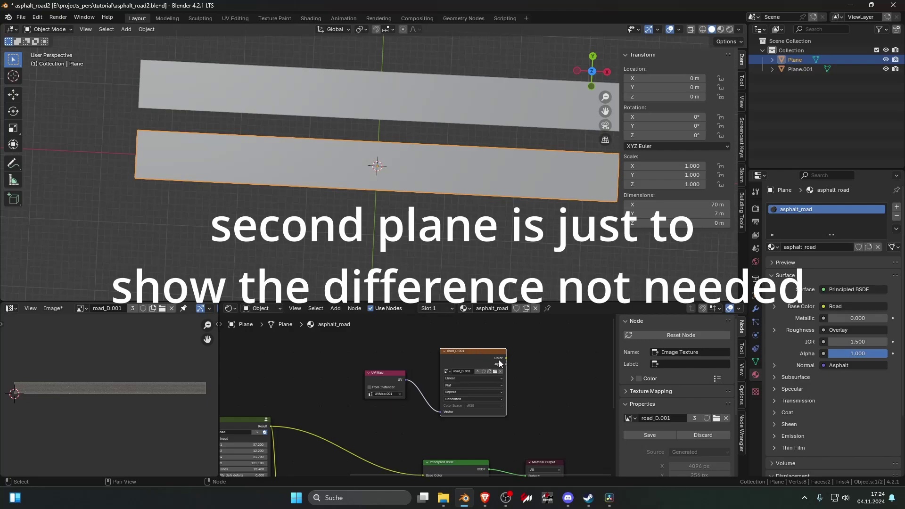
scroll(482, 374, up, 1)
click(53, 308)
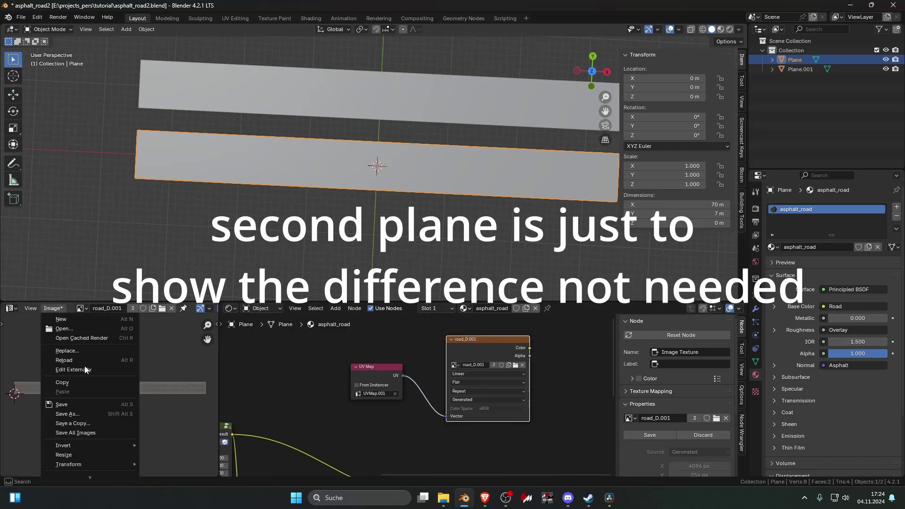
click(85, 415)
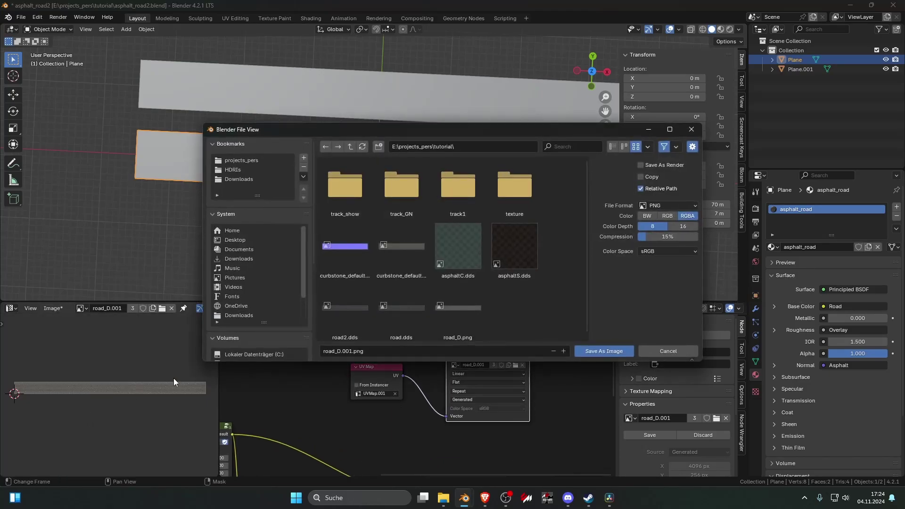
click(361, 353)
click(352, 351)
key(BackSpace)
key(BackSpace)
key(BackSpace)
key(BackSpace)
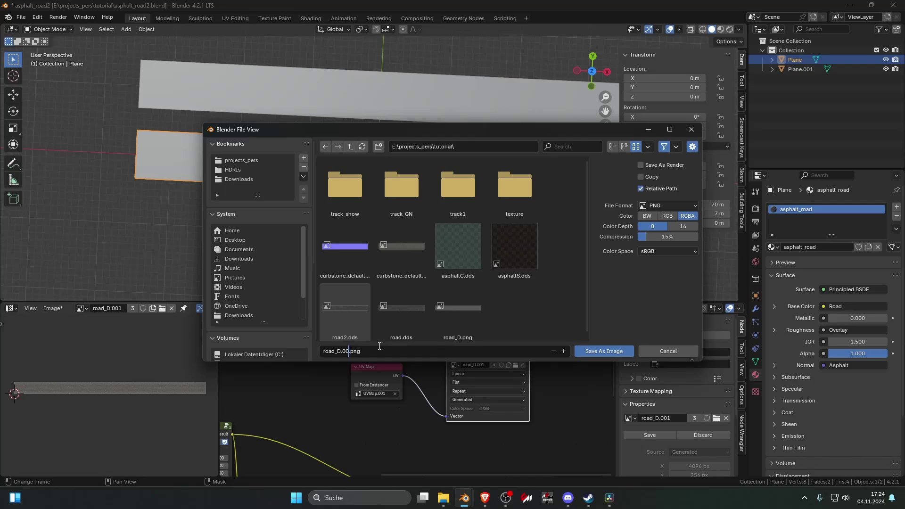
key(Return)
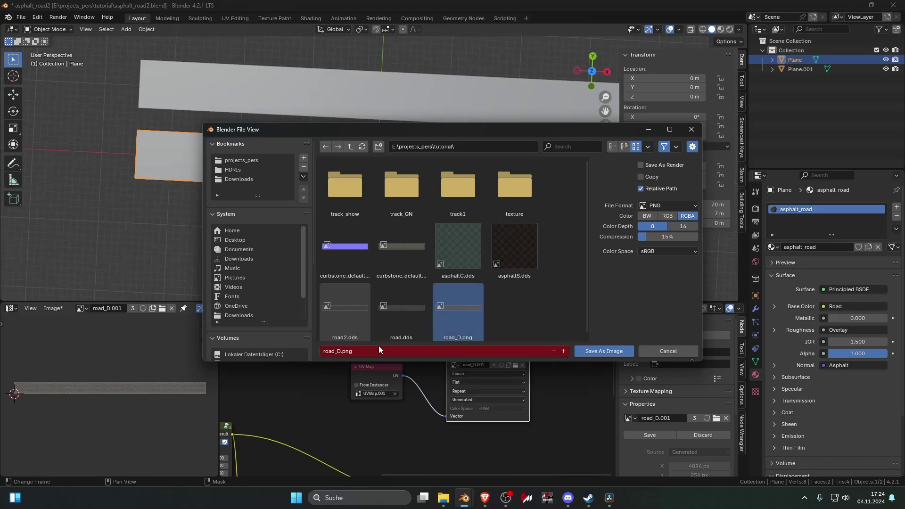
click(590, 352)
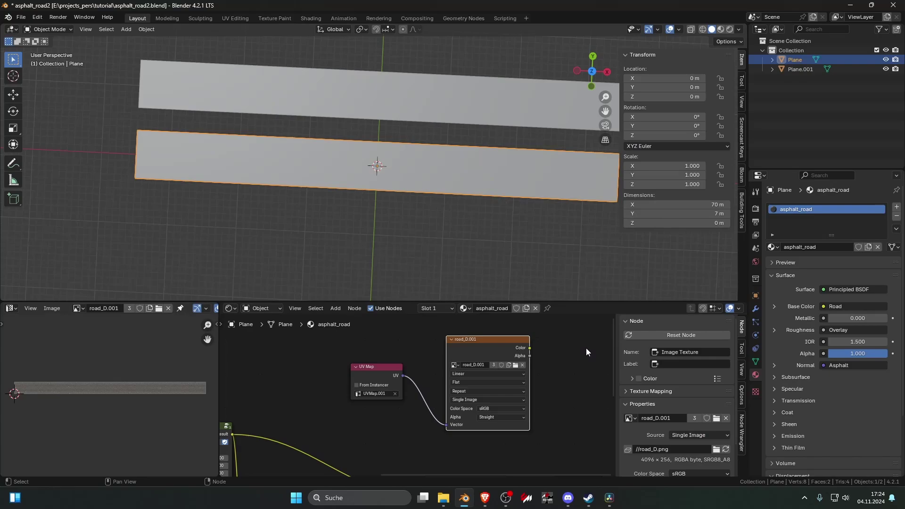
Bake the original plane's road material with the Roughness bake type into the selected image texture
scroll(475, 368, down, 8)
middle_drag(442, 411, 412, 371)
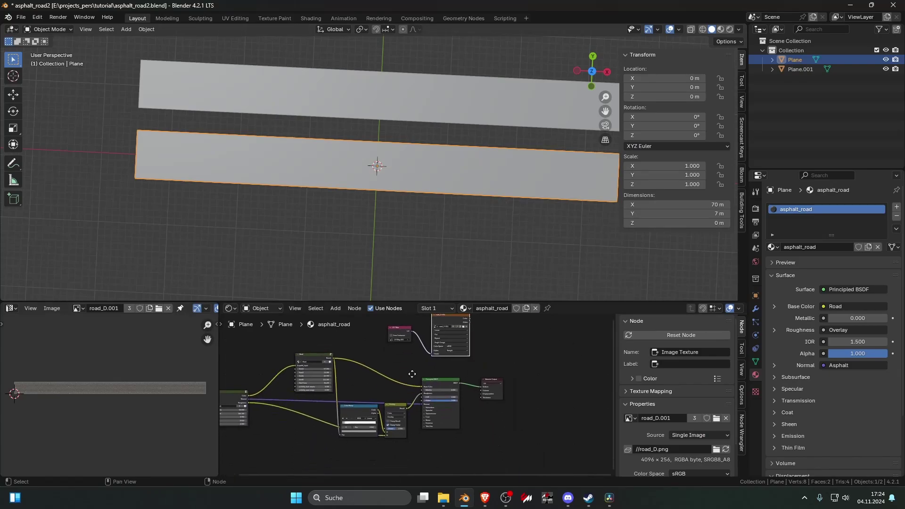
scroll(406, 403, up, 9)
middle_drag(377, 411, 367, 417)
scroll(358, 416, down, 3)
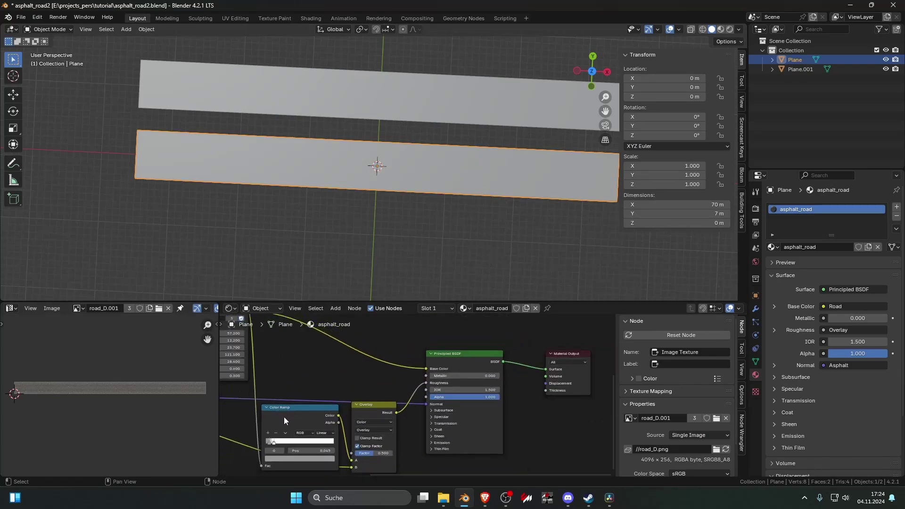
click(756, 210)
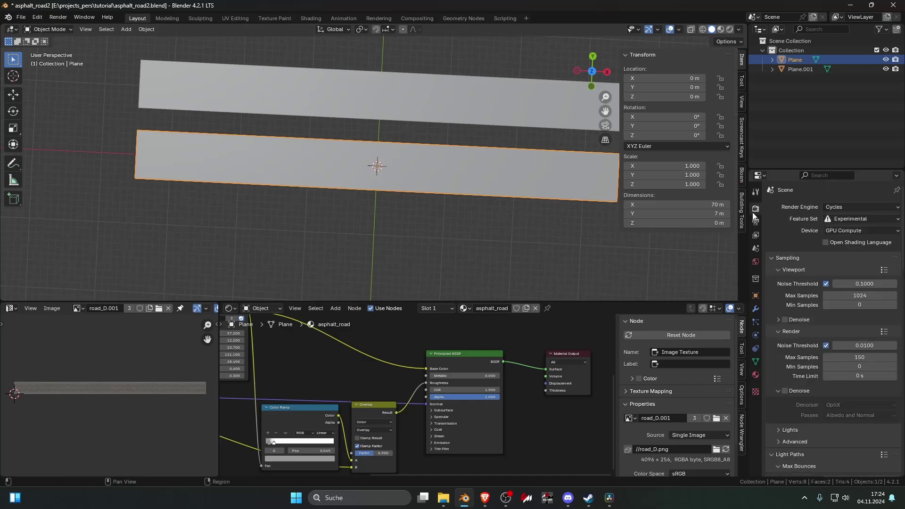
scroll(524, 349, down, 8)
middle_drag(535, 336, 485, 416)
scroll(427, 377, up, 6)
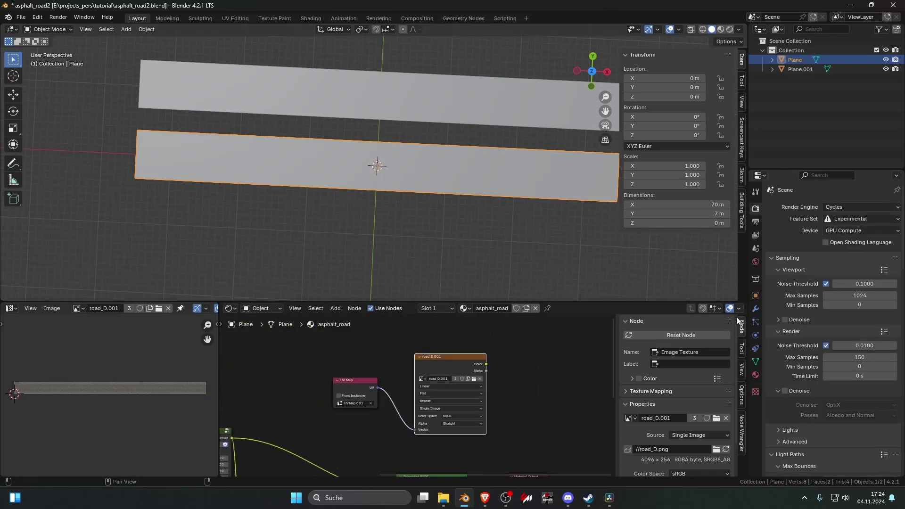
scroll(782, 269, down, 20)
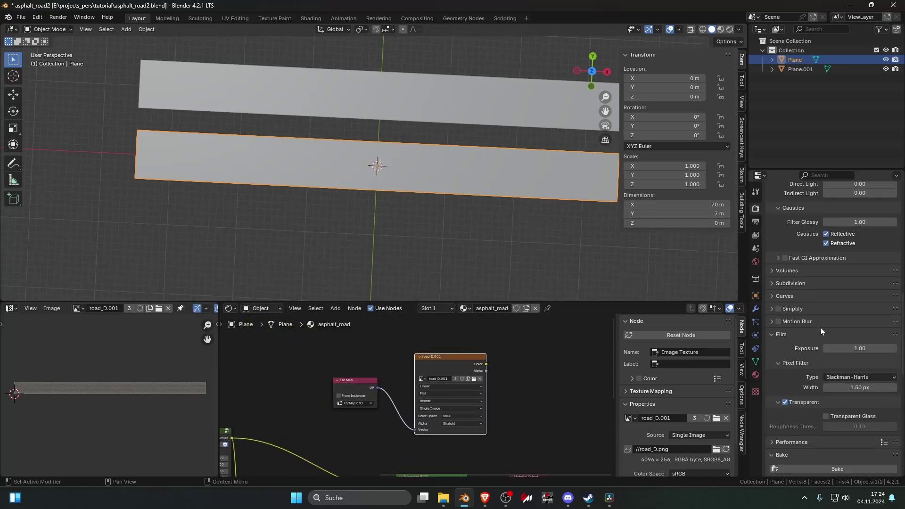
click(847, 341)
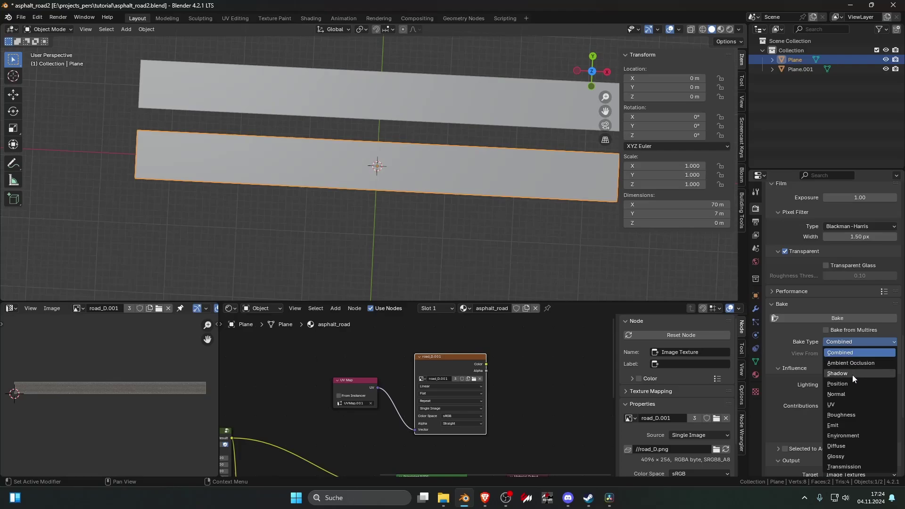
click(859, 414)
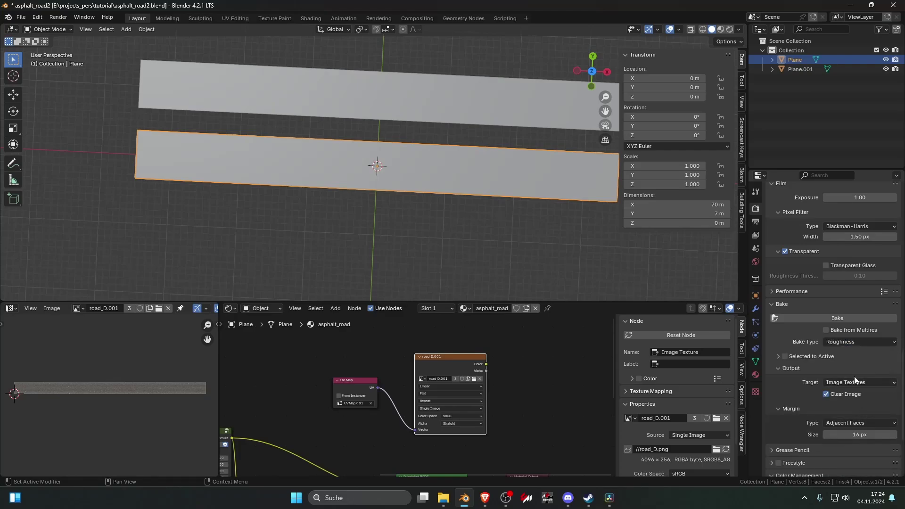
click(836, 319)
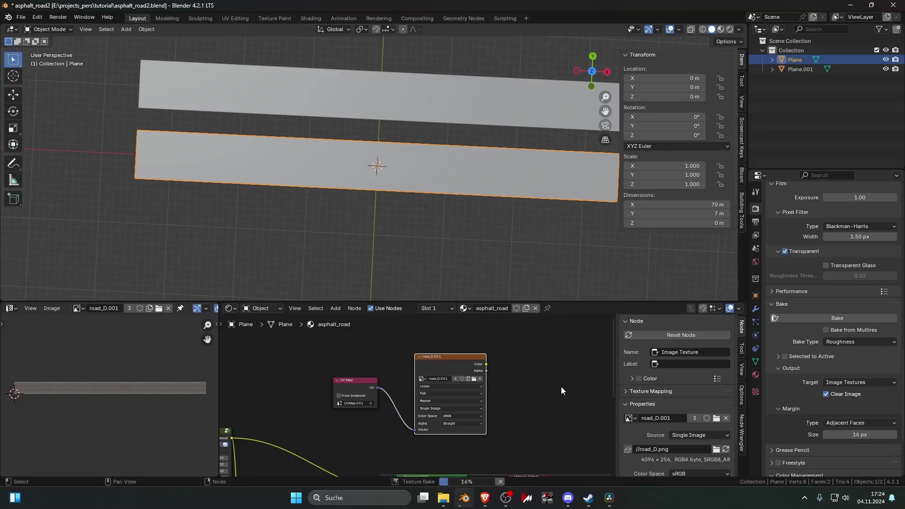
key(super)
text(w)
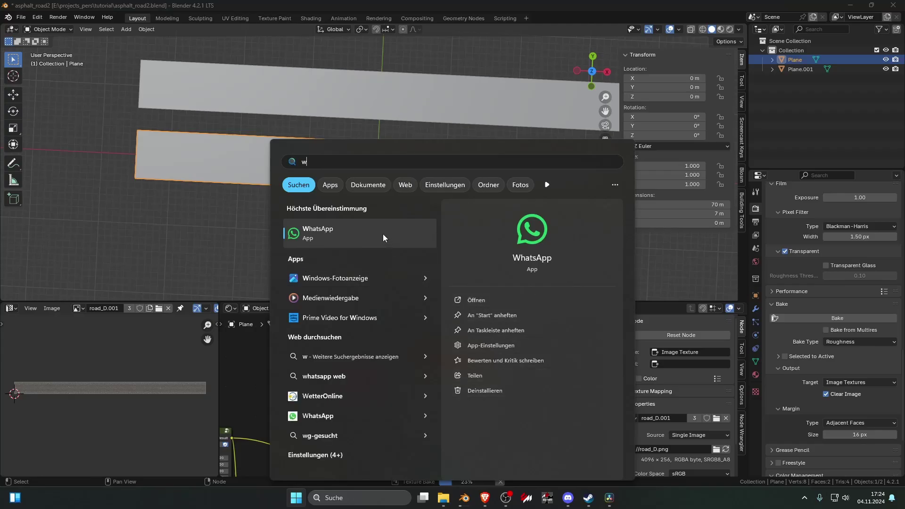
click(383, 234)
click(902, 86)
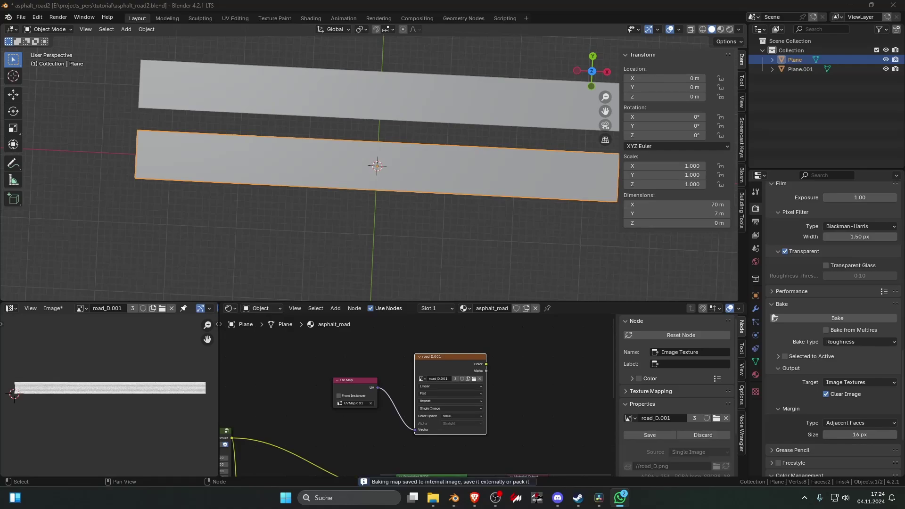
Inspect the baked roughness image and save it as road_R.png in the tutorial folder
scroll(125, 363, up, 10)
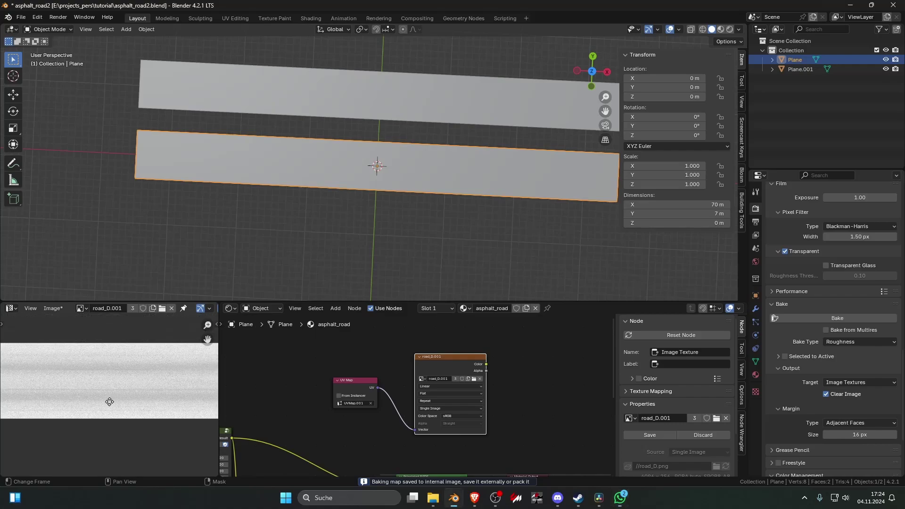
scroll(103, 399, down, 2)
click(52, 308)
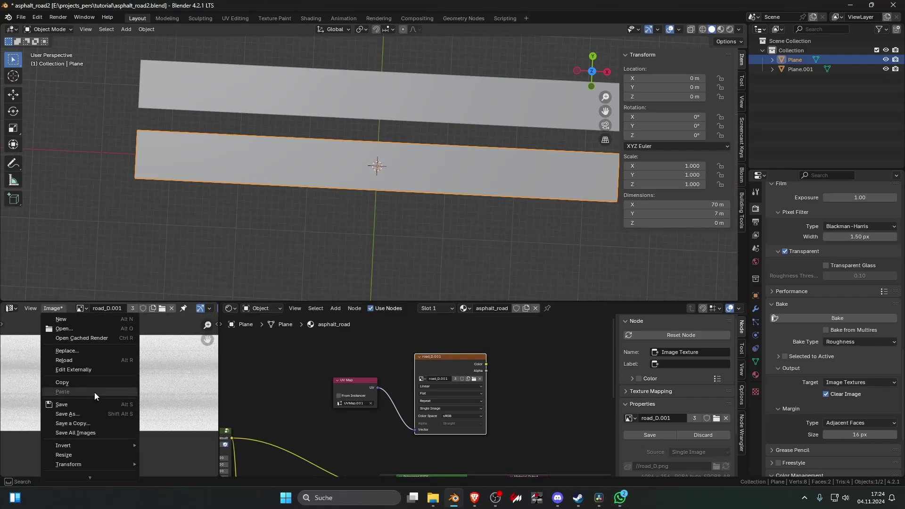
click(89, 415)
click(338, 351)
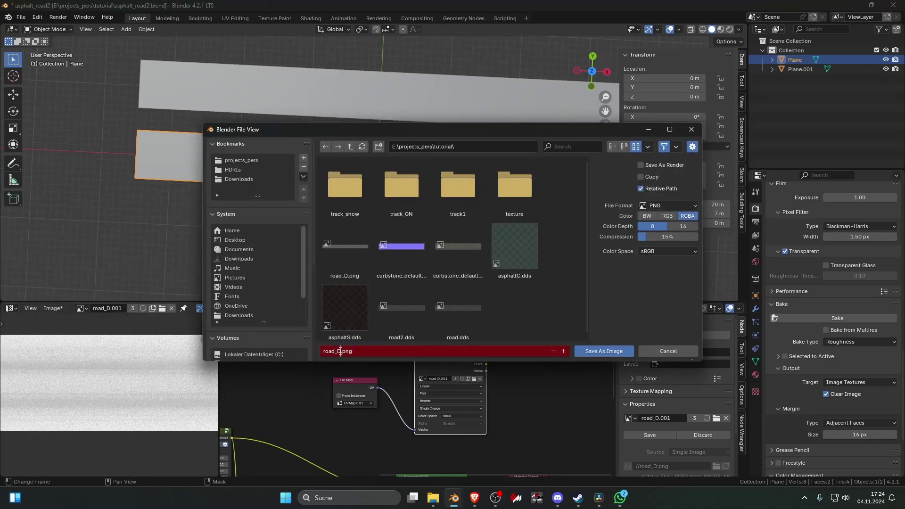
key(Delete)
text(R)
click(598, 349)
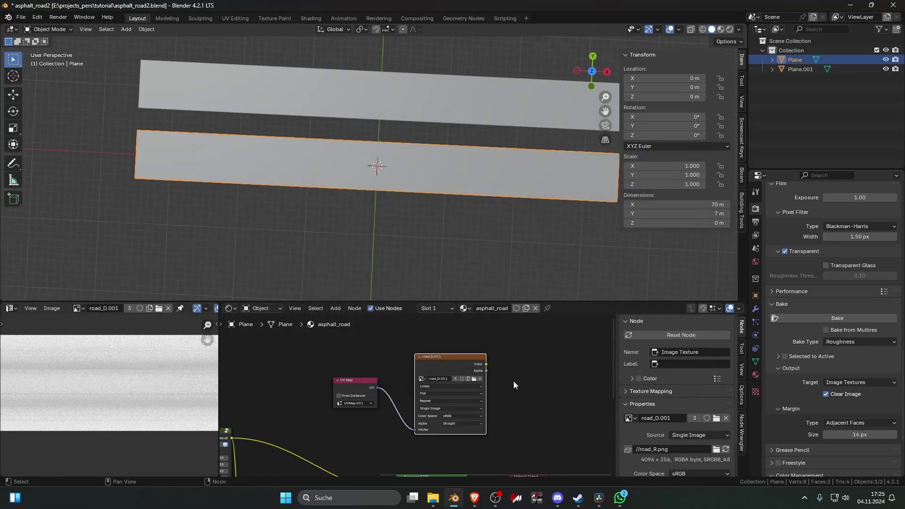
Search the system for GIMP and switch to it for editing the baked road textures
scroll(513, 379, down, 3)
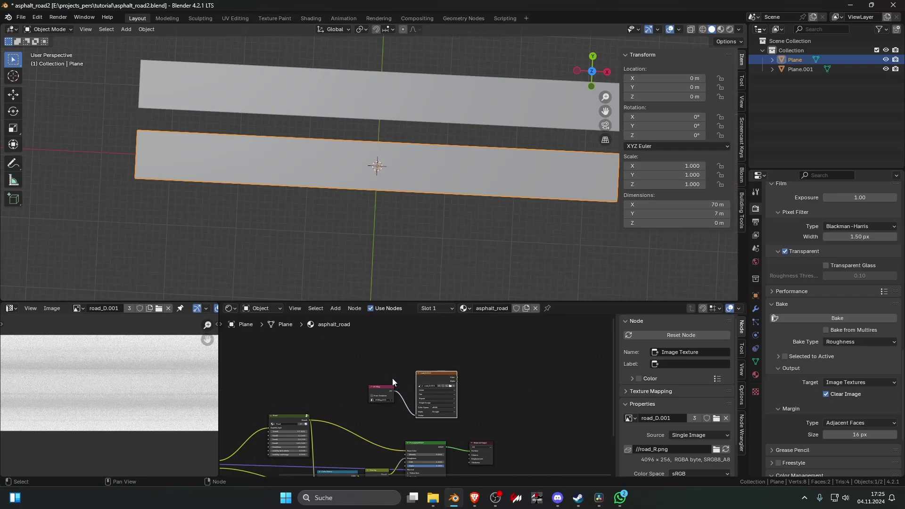
click(343, 495)
text(game Bar)
key(ctrl+a)
text(gimp)
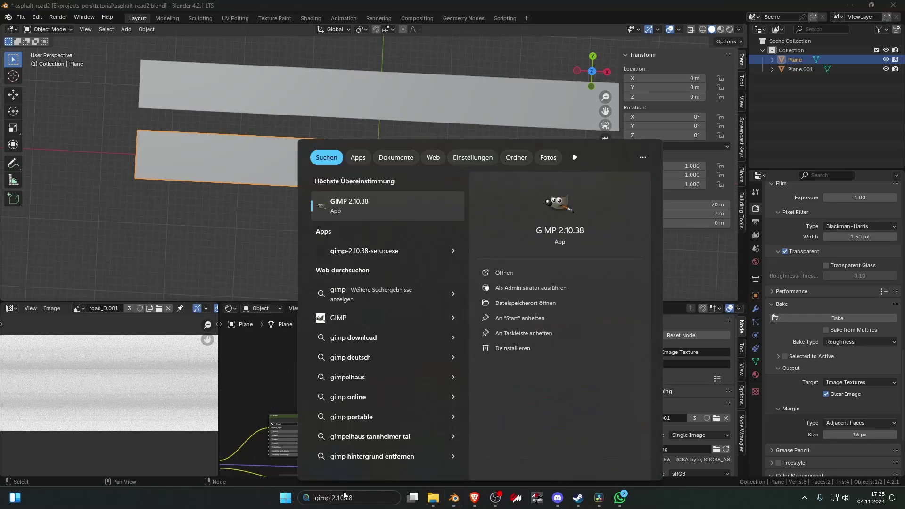
key(Escape)
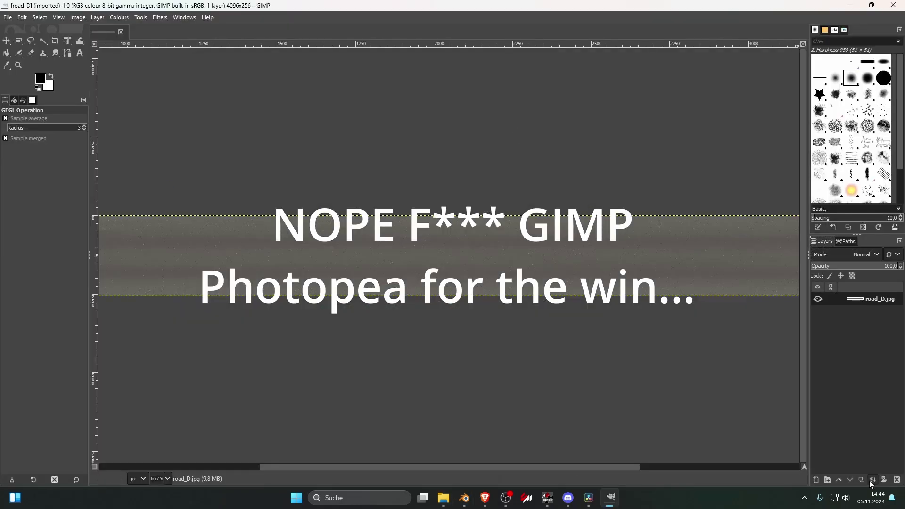
click(97, 17)
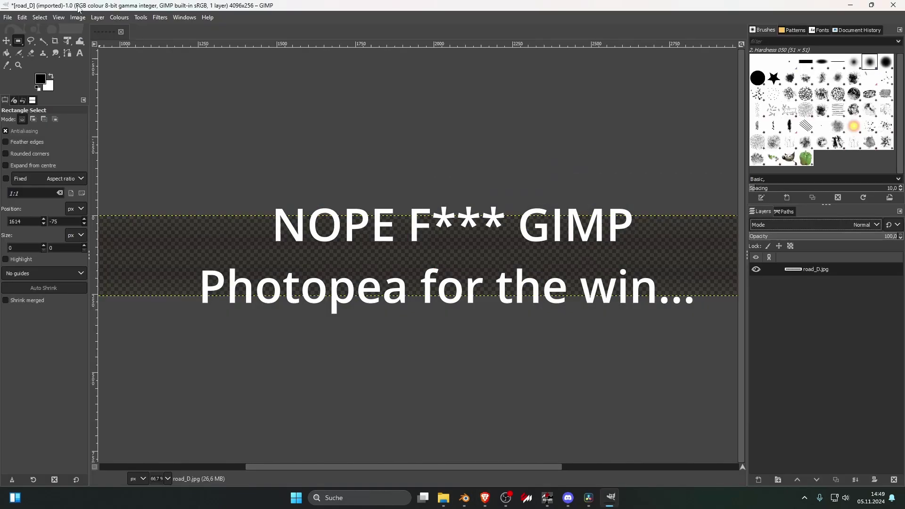
click(160, 18)
mouse_move(77, 18)
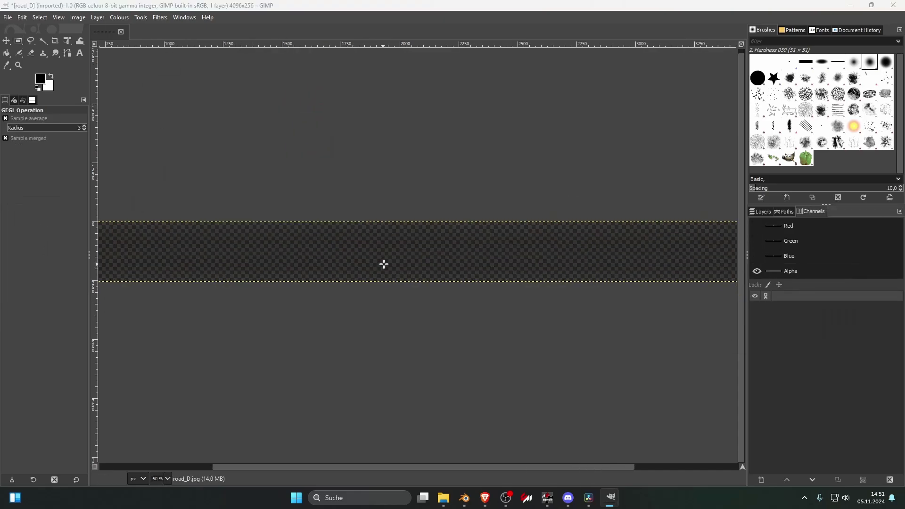
click(98, 17)
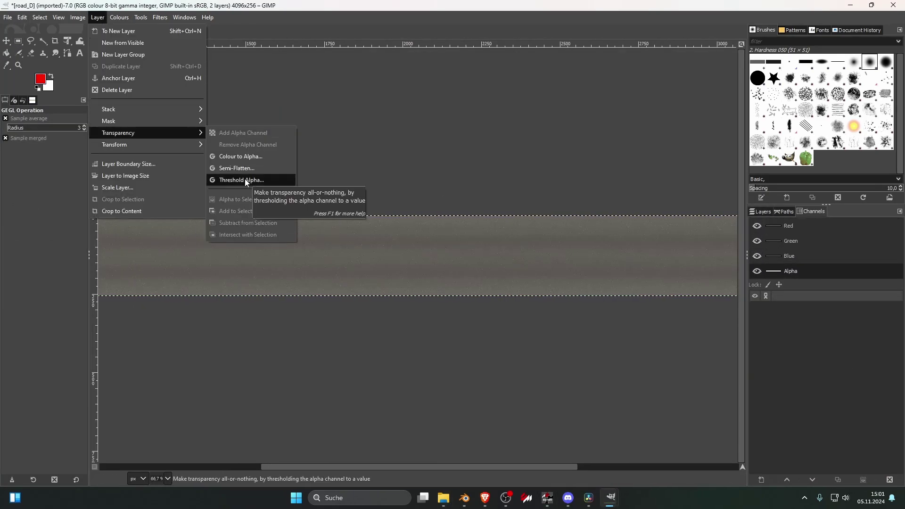
Switch to the Brave browser and open Photopea in a new tab
key(alt+Tab)
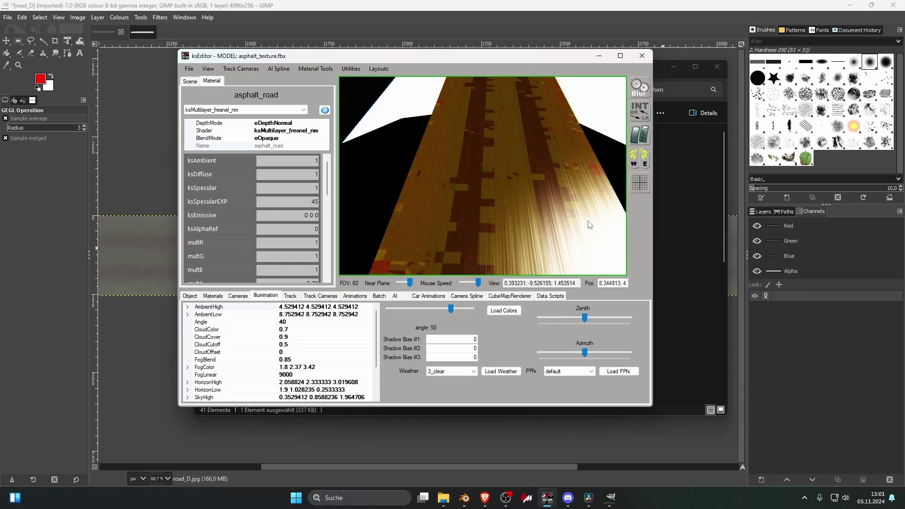
key(alt+Tab)
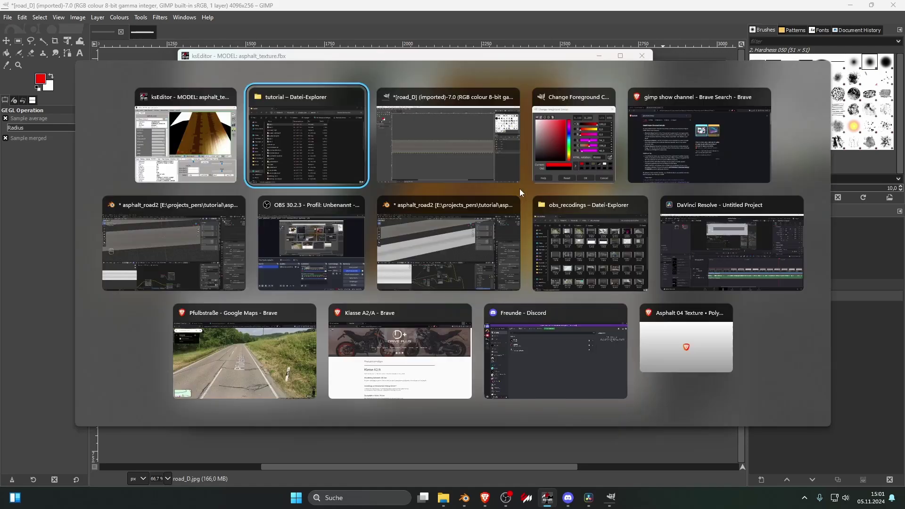
key(Tab)
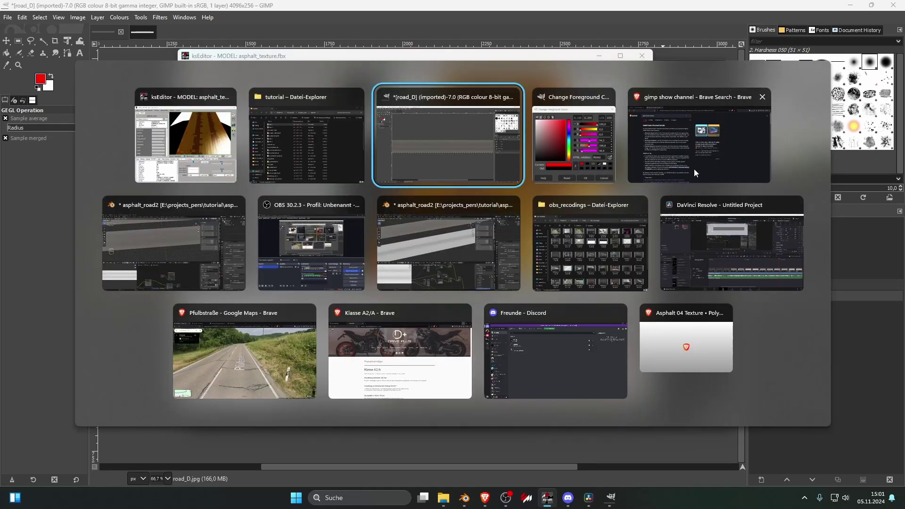
click(694, 169)
click(217, 10)
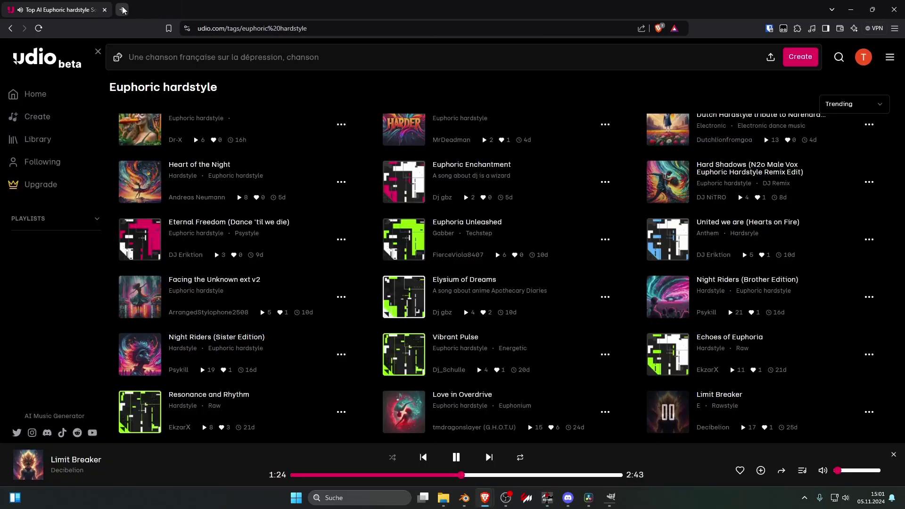
click(121, 9)
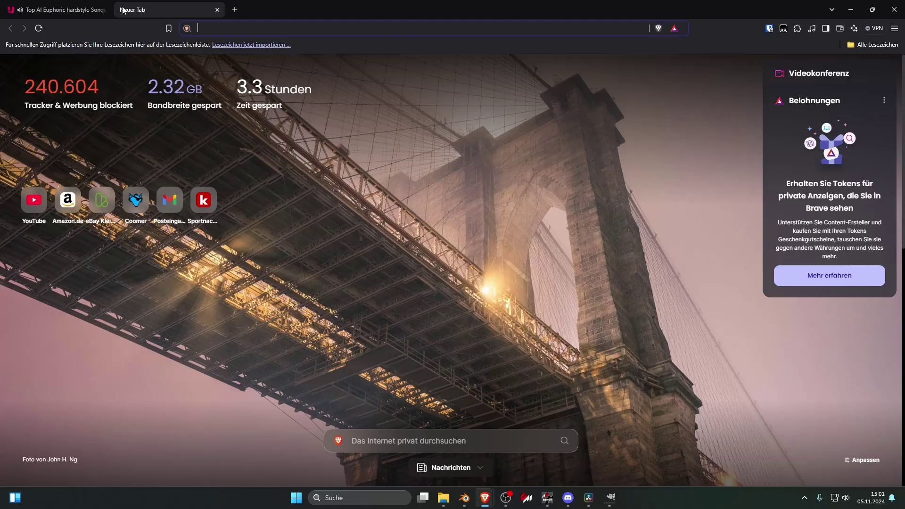
text(pho)
key(Return)
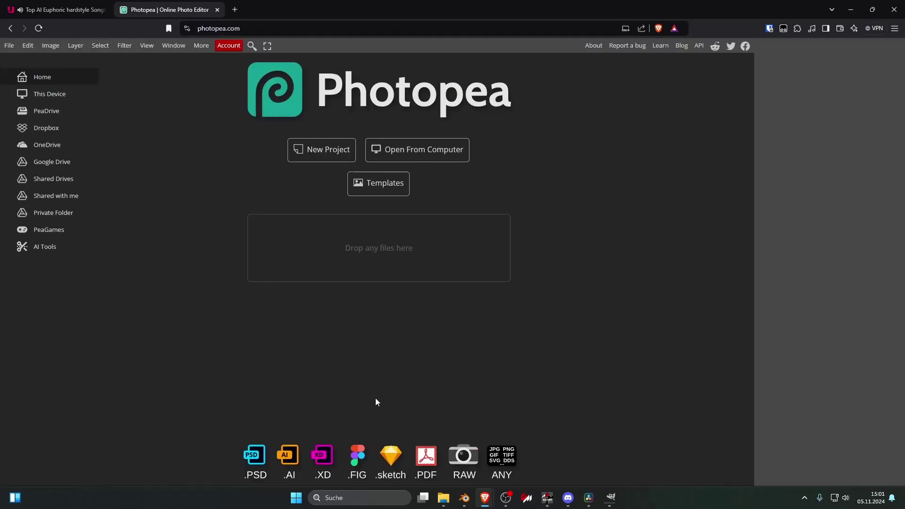
Open road_D.jpg from the tutorial folder in Photopea
mouse_move(443, 498)
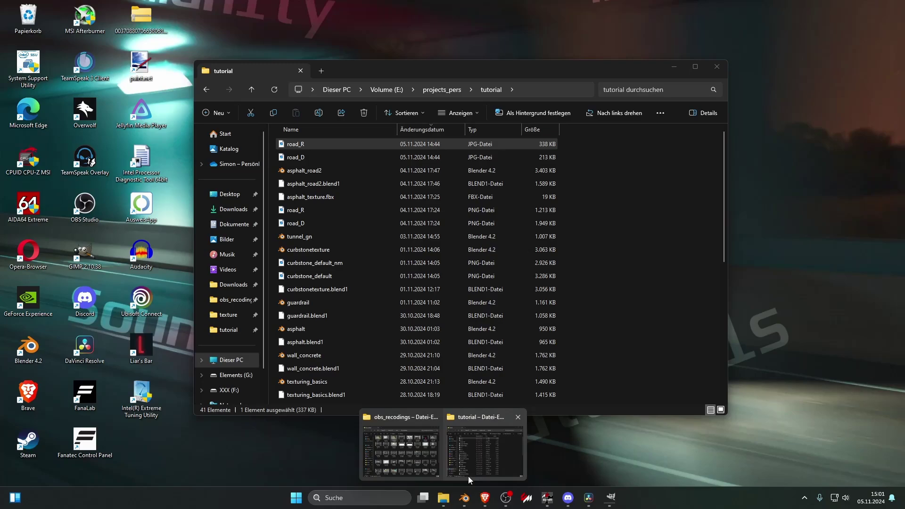
click(468, 476)
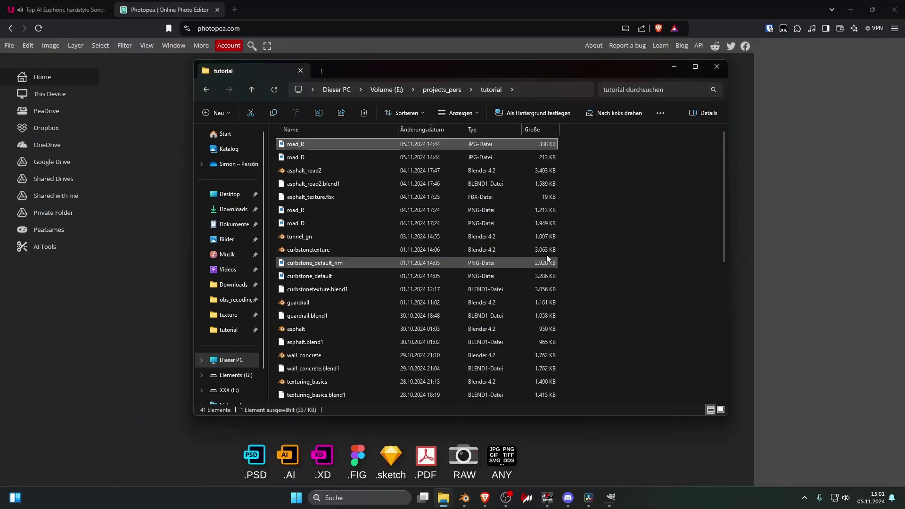
drag(385, 72, 534, 95)
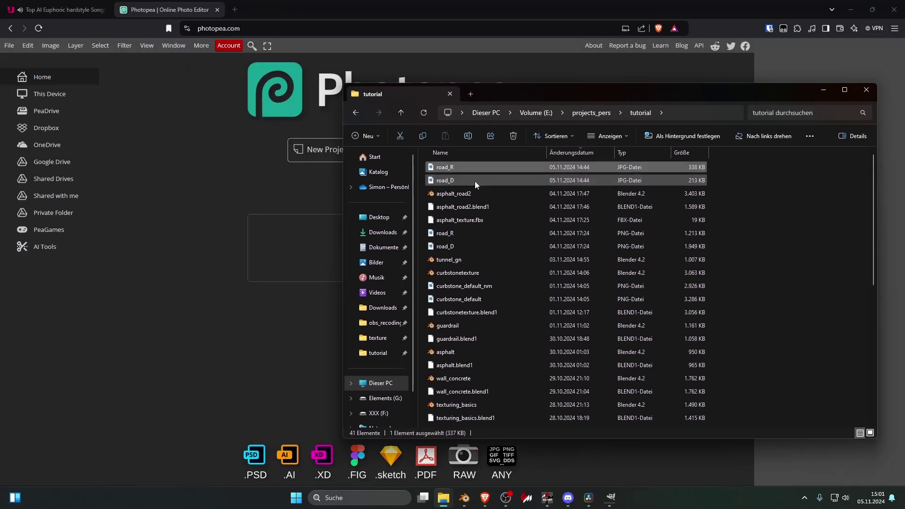
drag(476, 184, 306, 231)
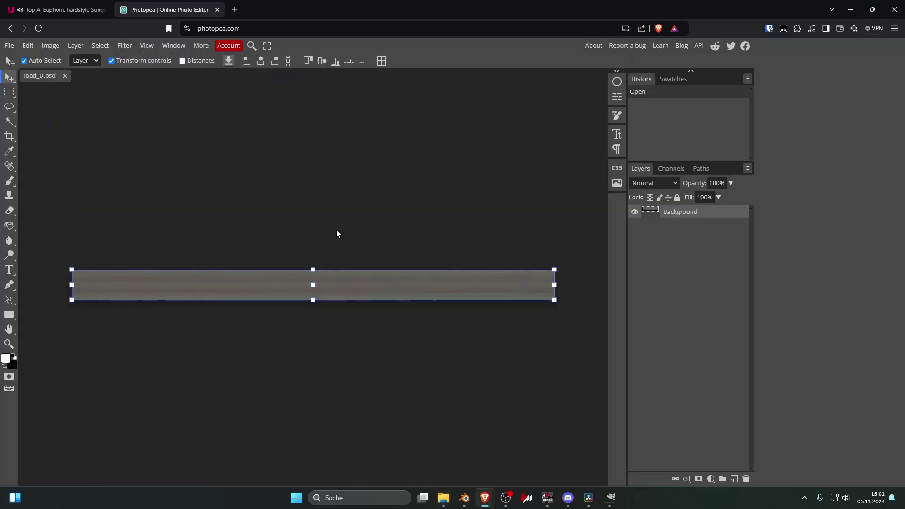
Add a new alpha channel to the road_D image and view its green channel
click(669, 169)
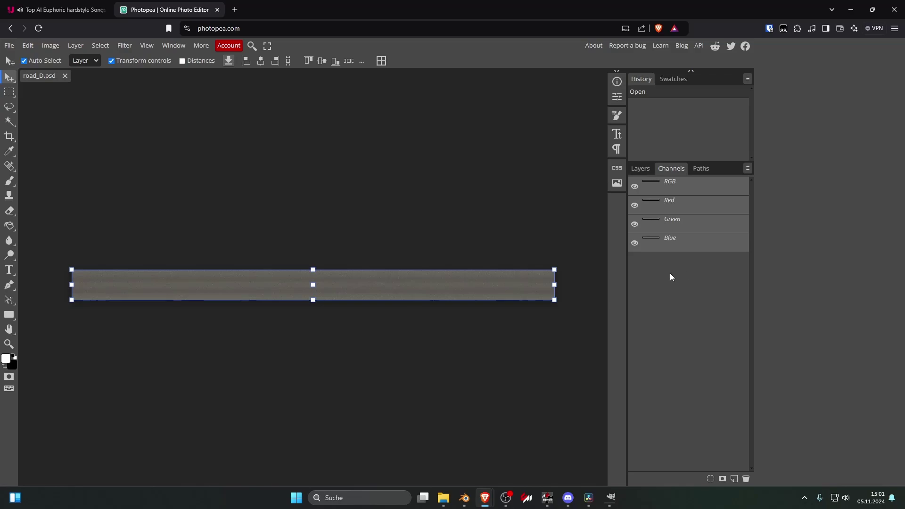
click(734, 479)
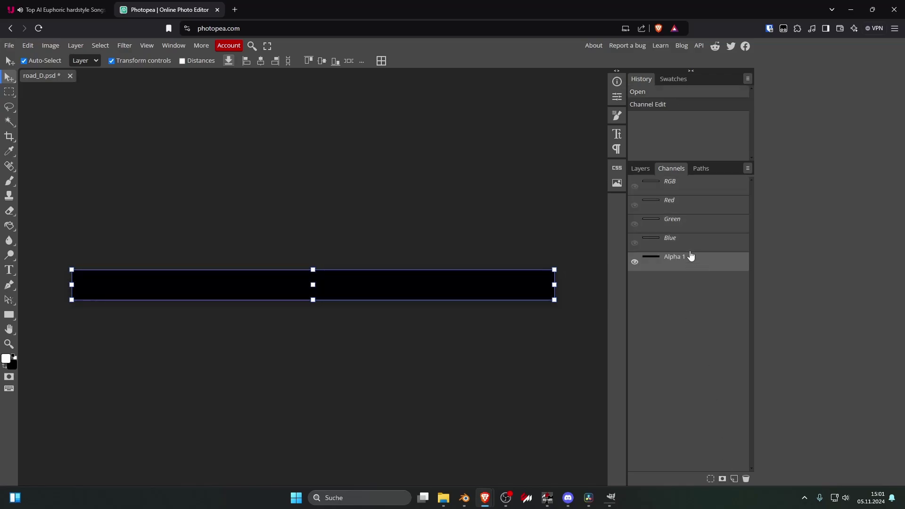
click(670, 228)
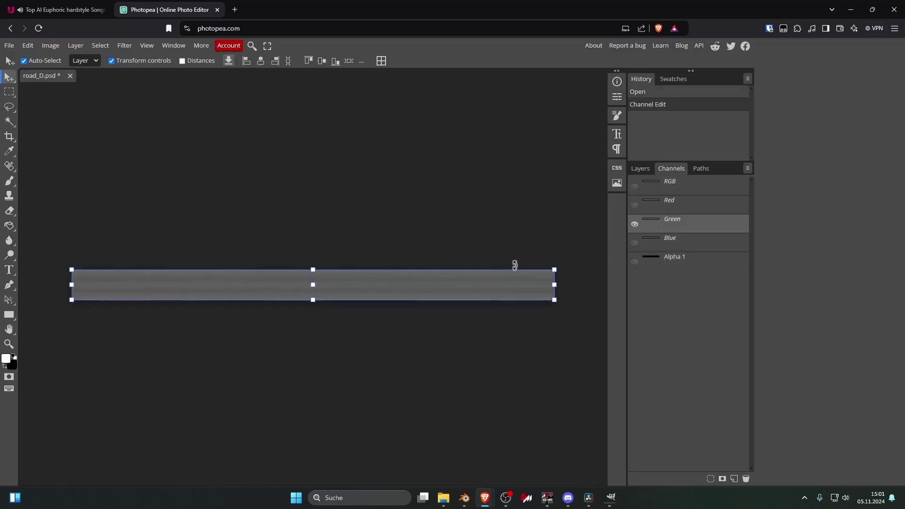
Open road_R.jpg from the tutorial folder in a browser tab, copy the image, and paste it into road_D's Alpha 1 channel
key(alt+Tab)
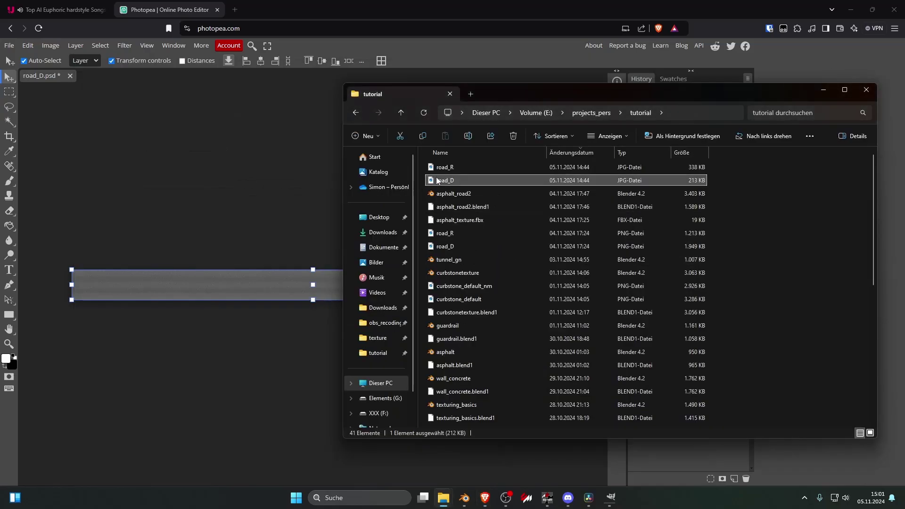
click(437, 166)
drag(451, 168, 335, 13)
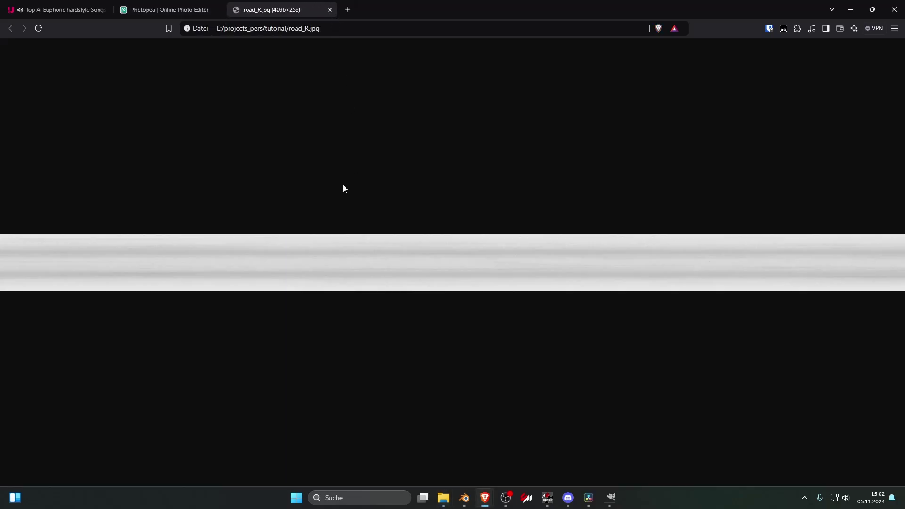
click(186, 10)
click(330, 116)
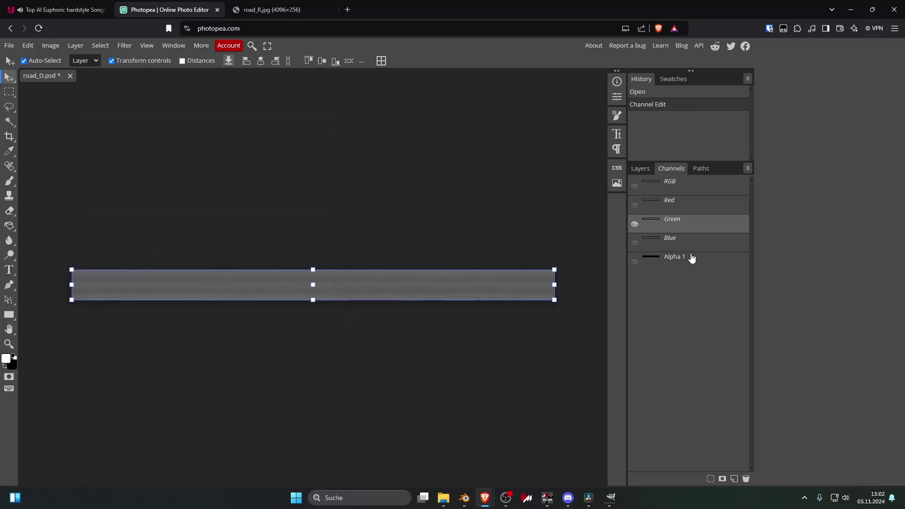
click(691, 258)
key(ctrl+v)
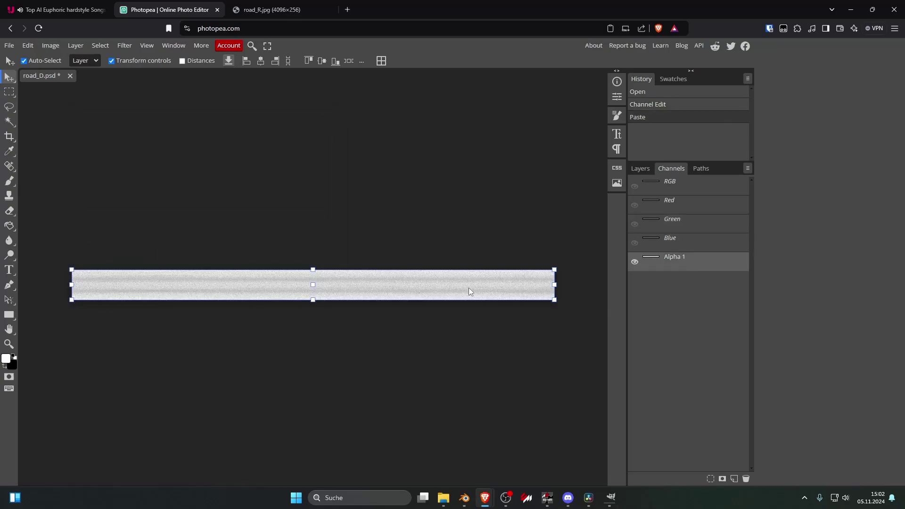
Examine the background layer and the red, green, blue and Alpha 1 channels of road_D one by one
click(640, 169)
click(689, 213)
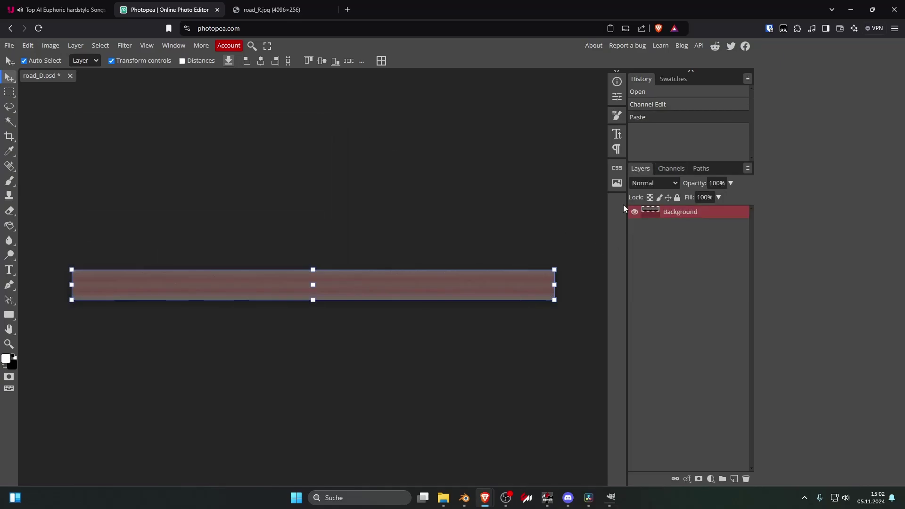
click(674, 168)
click(674, 190)
click(673, 200)
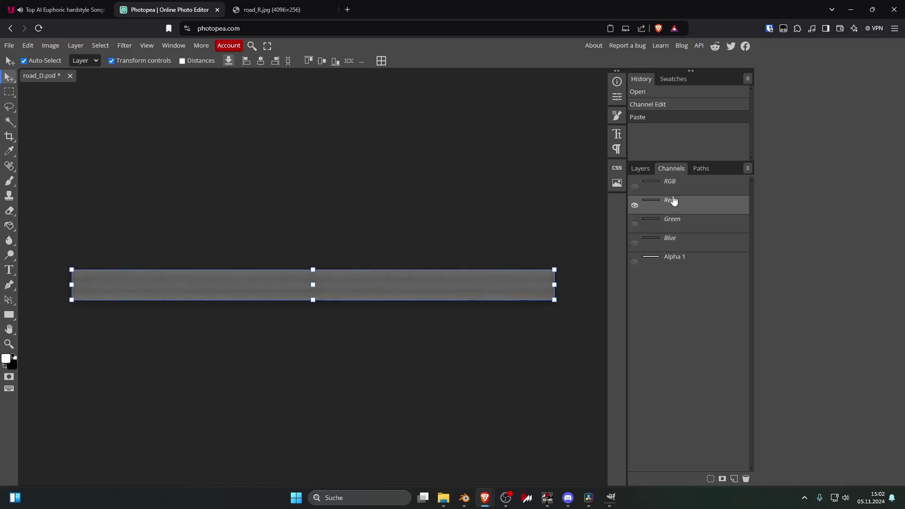
click(679, 223)
click(679, 242)
click(678, 255)
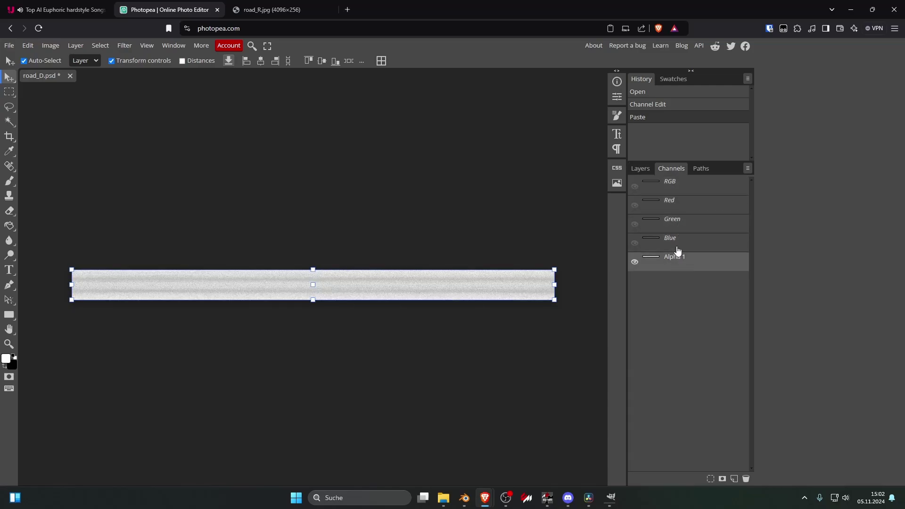
Choose the Rectangle Select tool and clear the selection on the road_D image
click(642, 168)
click(9, 96)
click(108, 136)
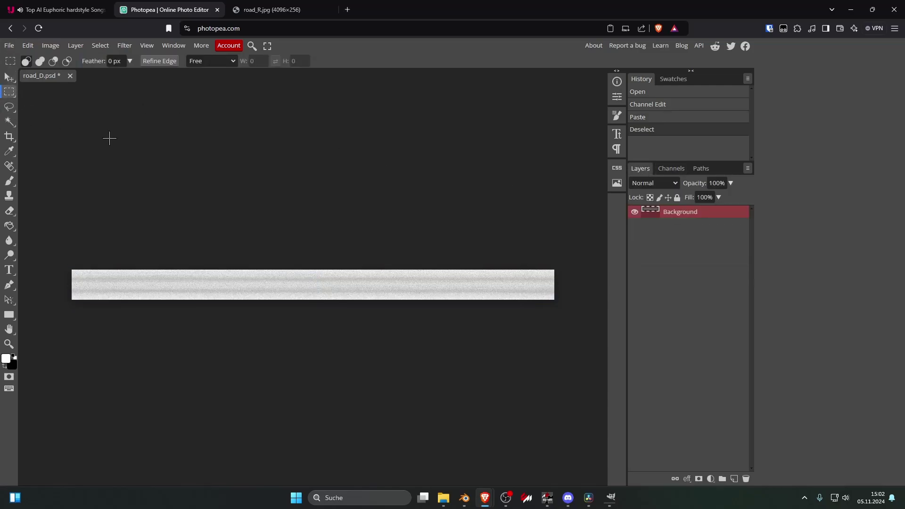
click(124, 139)
Check the combined view of all channels, toggle the RGB composite's visibility, and recheck the individual colour and alpha channels
click(688, 215)
click(677, 167)
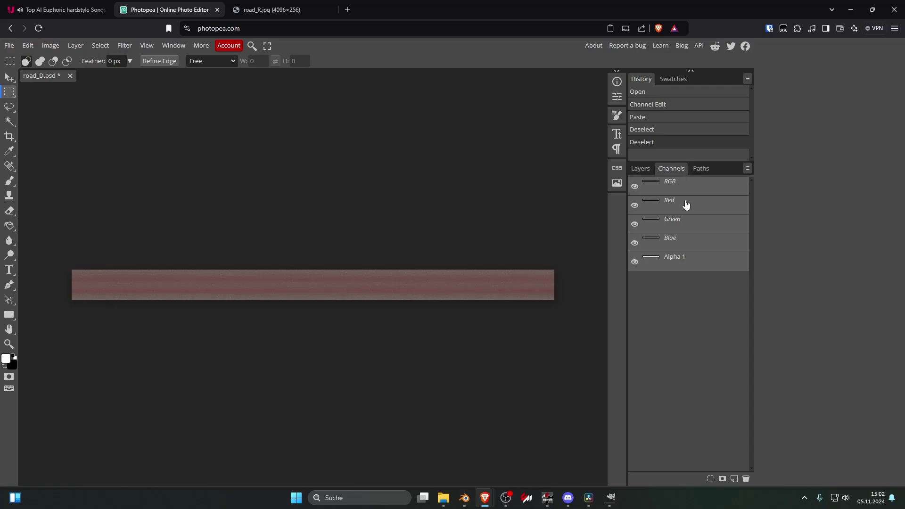
click(655, 187)
click(636, 187)
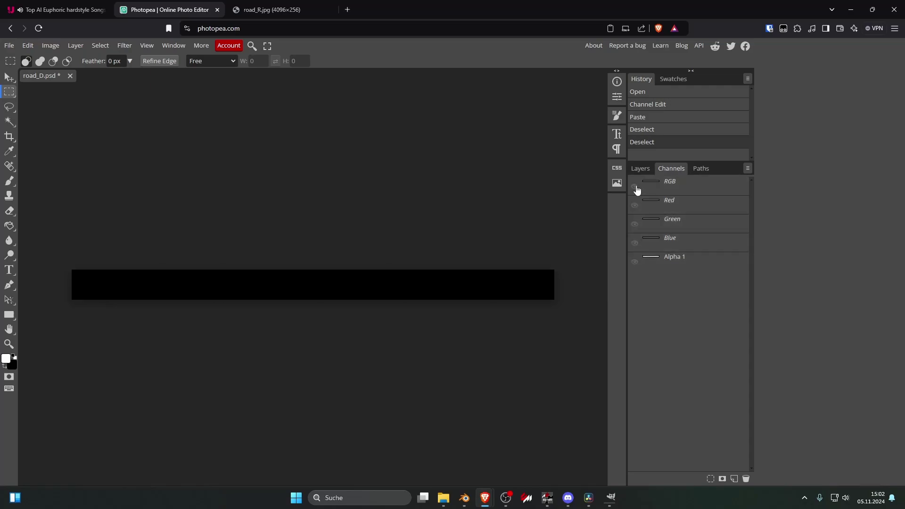
click(636, 187)
click(661, 204)
click(674, 222)
click(675, 237)
click(676, 226)
click(678, 204)
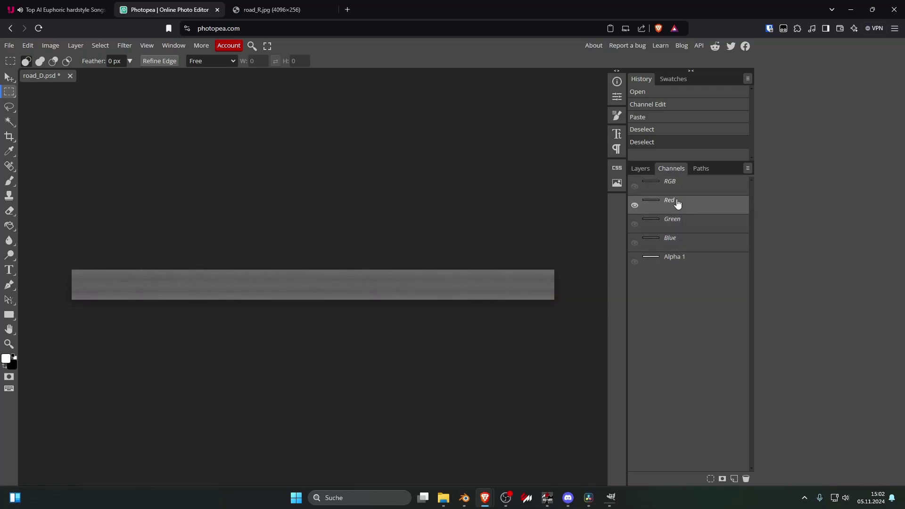
click(682, 258)
Compare the RGB colour composite with the roughness image stored in the Alpha 1 channel
click(640, 170)
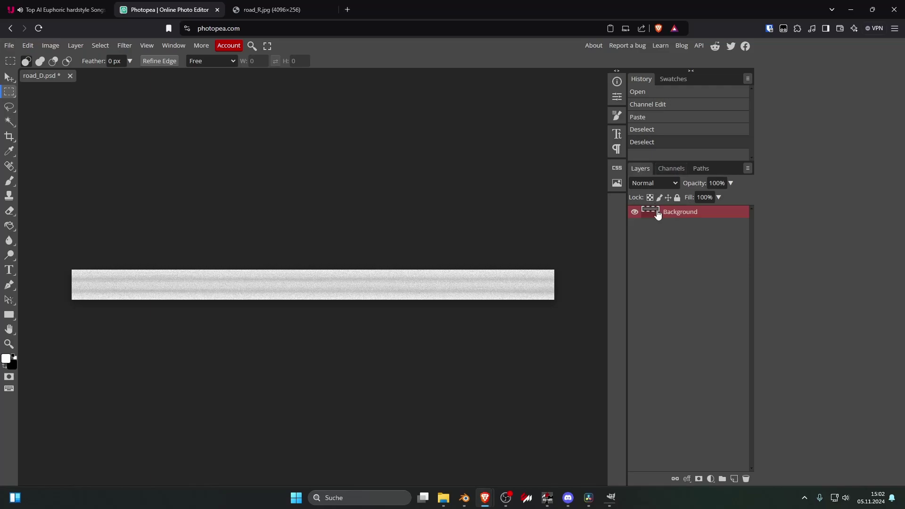
click(530, 204)
click(671, 168)
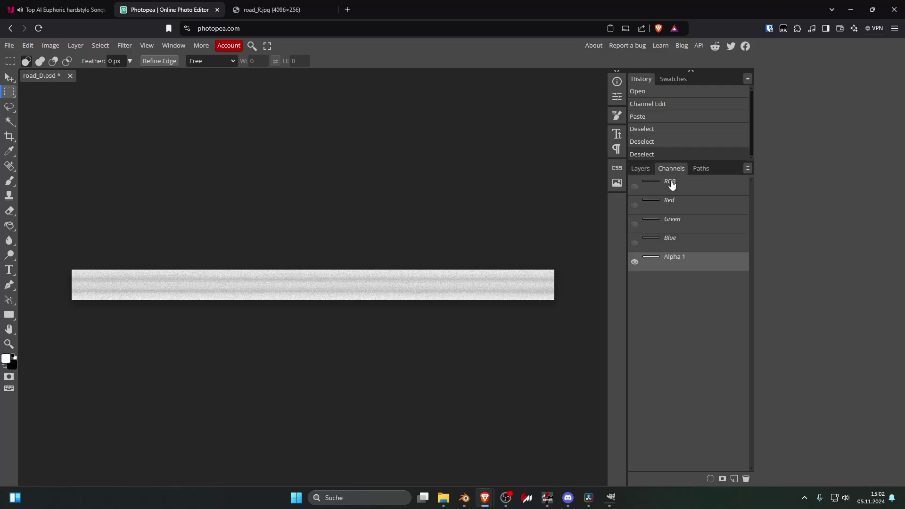
click(672, 185)
click(646, 168)
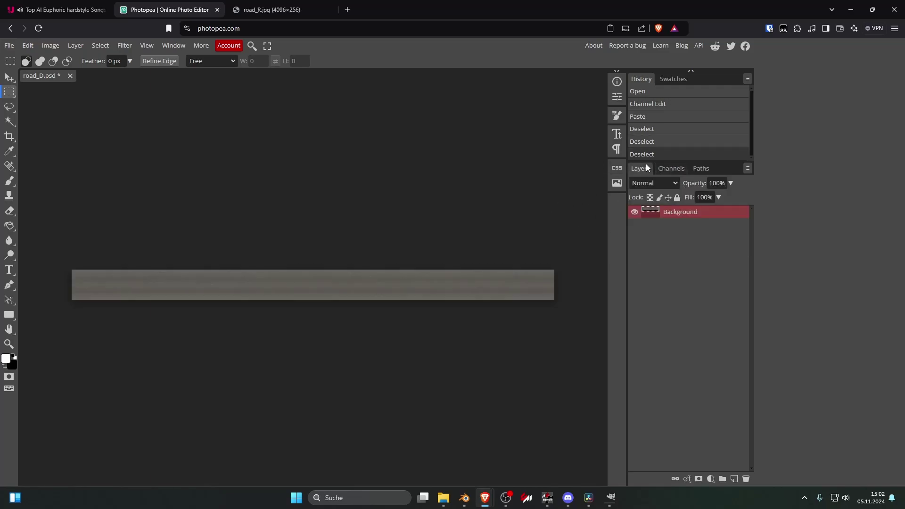
click(671, 168)
click(686, 259)
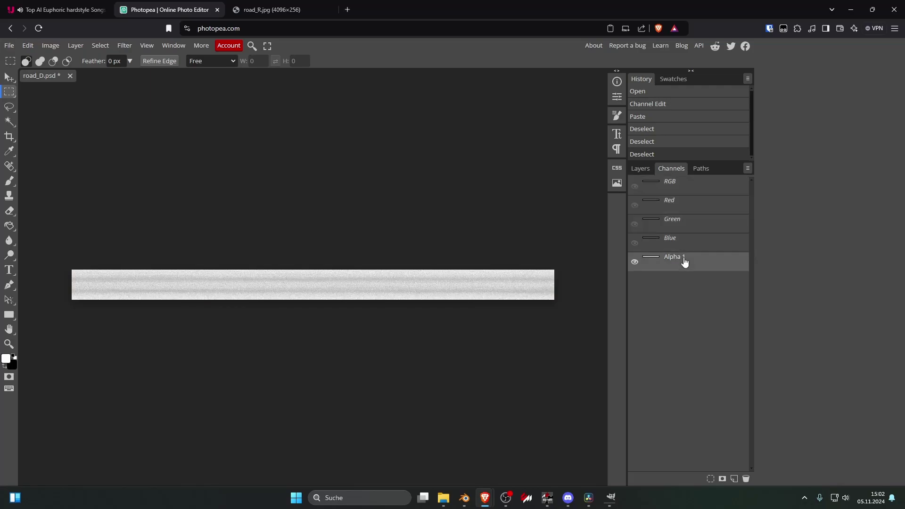
click(675, 189)
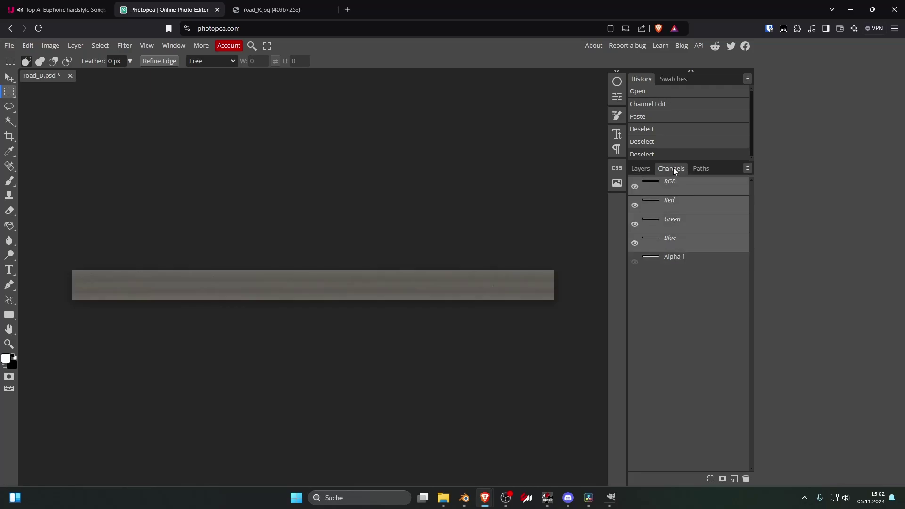
click(641, 168)
click(672, 169)
click(675, 265)
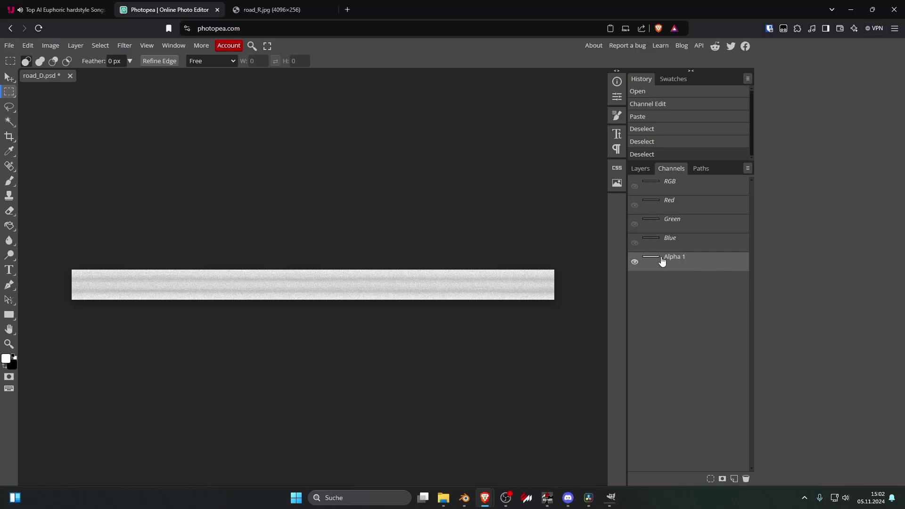
Export the image as road_D in DDS format at 4096 × 256 px with 4x | BC3 compression and mipmaps
click(9, 46)
mouse_move(39, 187)
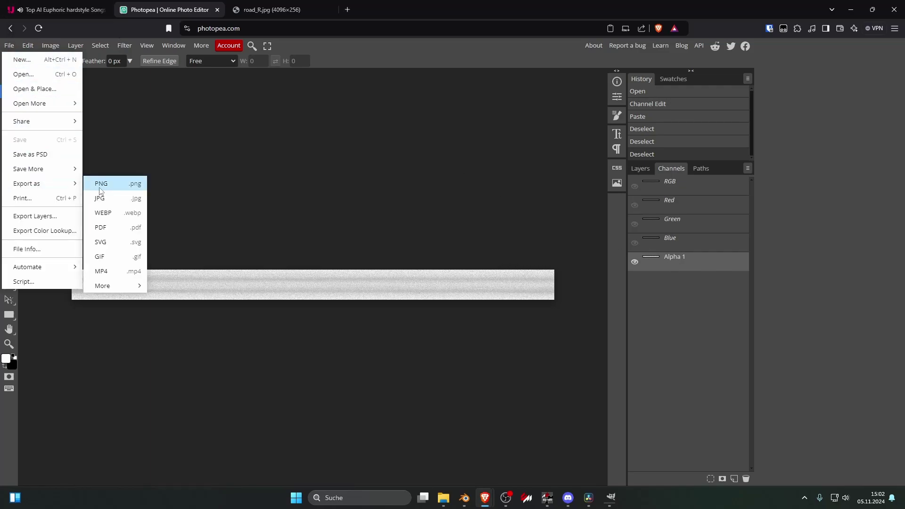
mouse_move(135, 286)
click(166, 286)
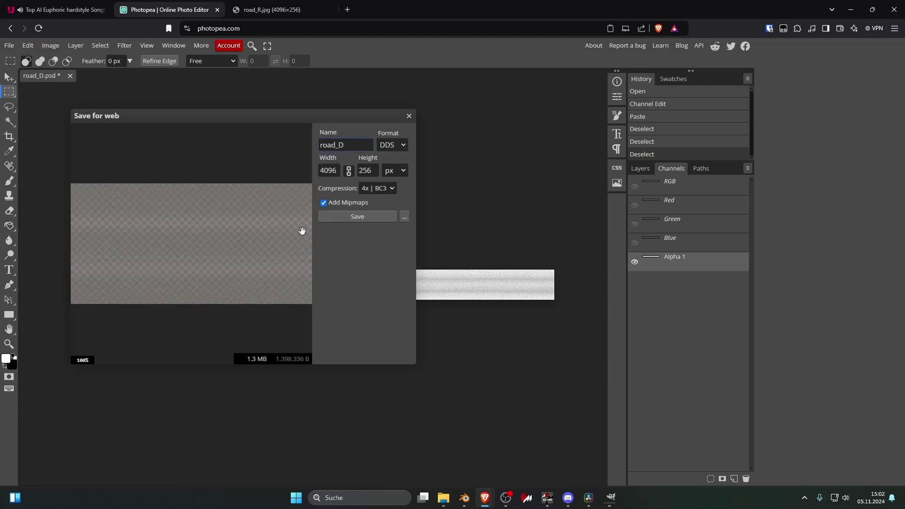
scroll(254, 220, down, 3)
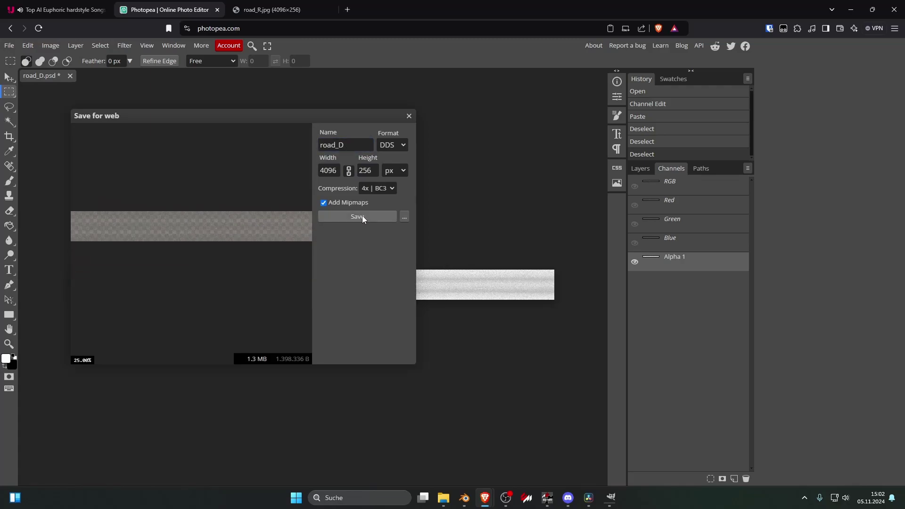
click(383, 189)
click(386, 214)
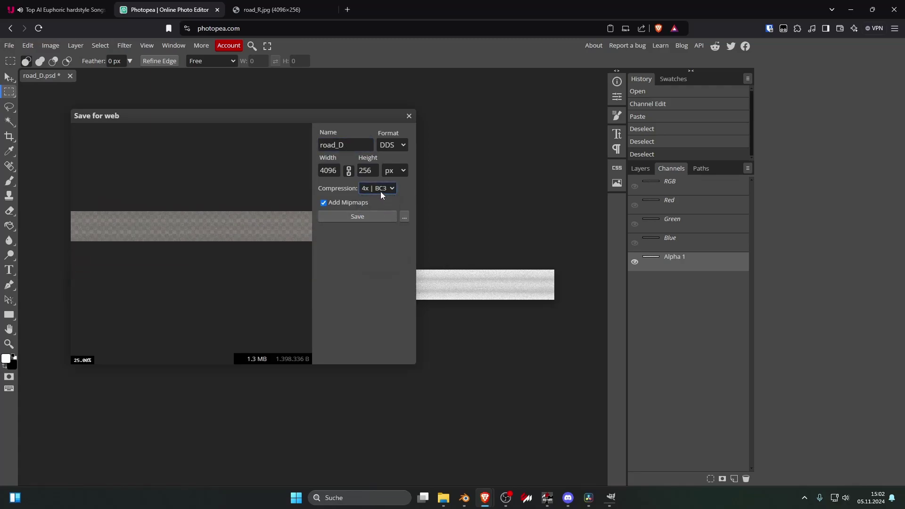
click(368, 216)
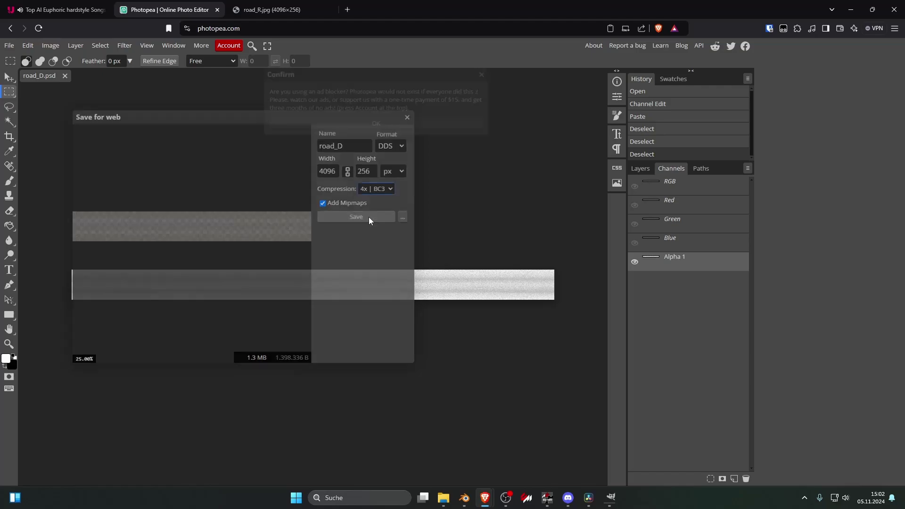
Save the exported DDS image as road_D in the tutorial project's texture folder
scroll(44, 115, down, 5)
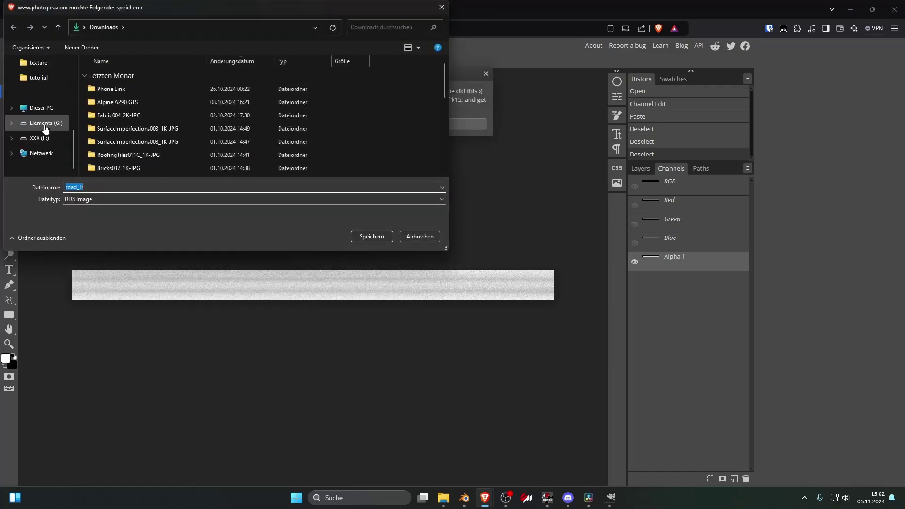
click(40, 108)
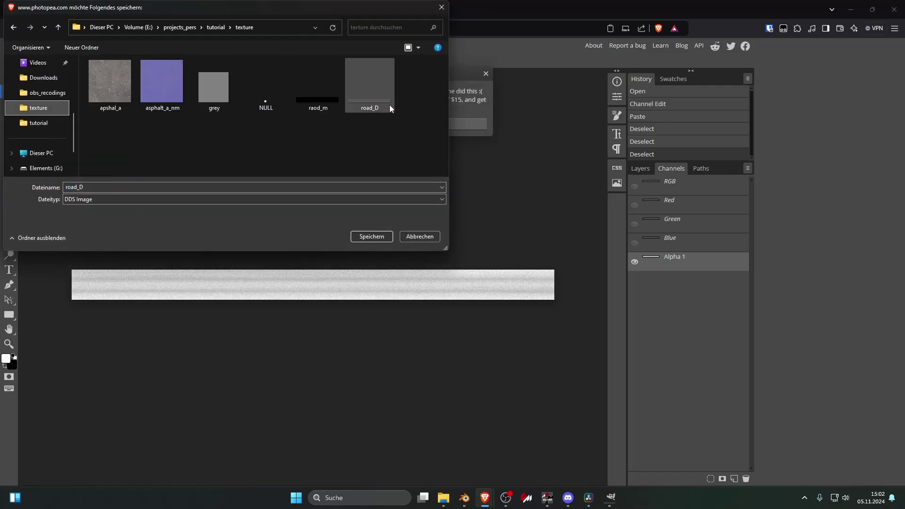
click(372, 236)
click(473, 248)
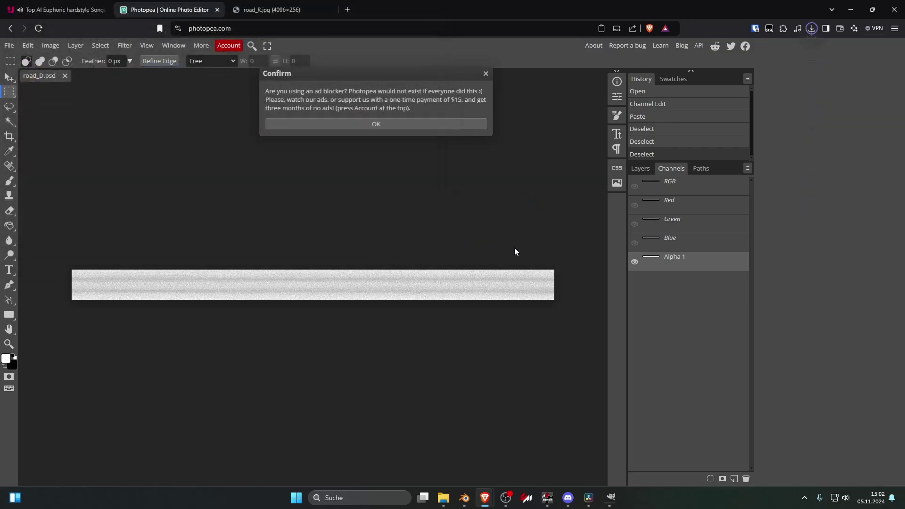
Switch to ksEditor and load the road_D DDS file as the asphalt_road material's txDiffuse texture
click(547, 498)
scroll(315, 243, down, 10)
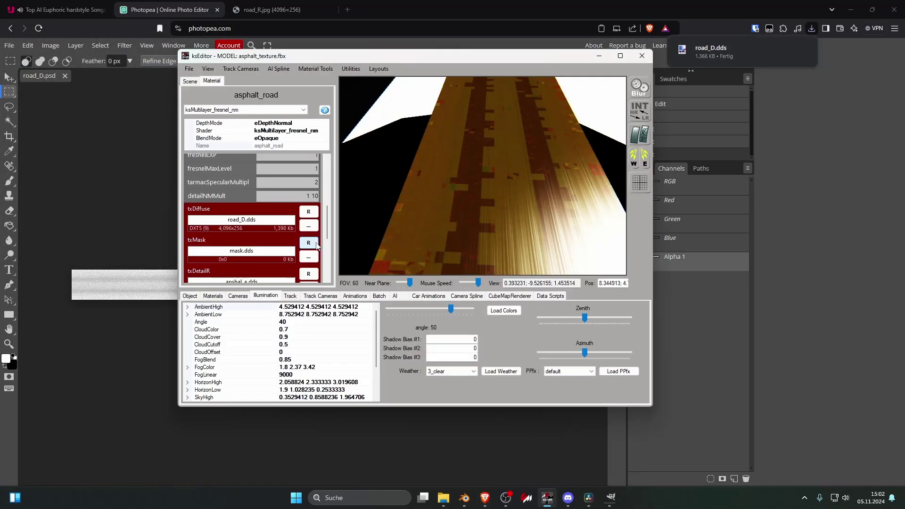
click(310, 225)
double_click(308, 154)
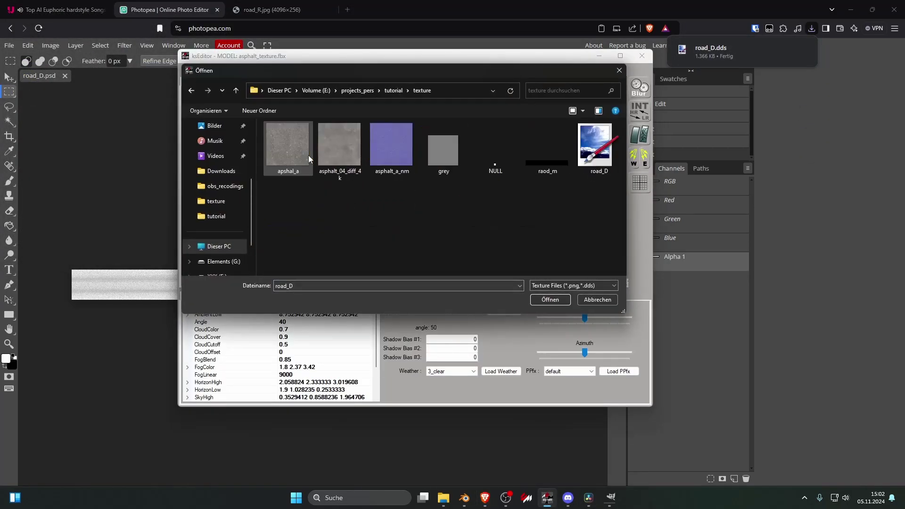
click(613, 168)
click(547, 302)
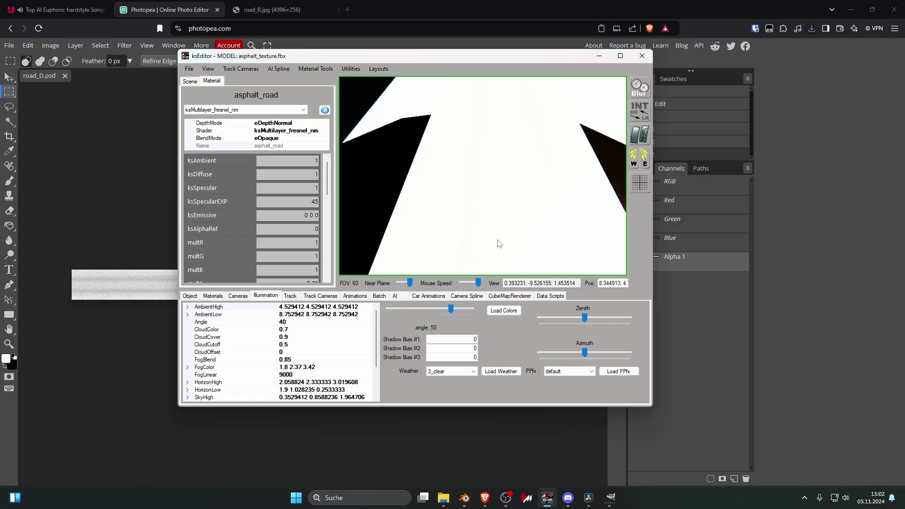
Set the road material's ksAmbient to 0.35, ksDiffuse to 0.15 and ksSpecular to 0.45
drag(499, 243, 549, 223)
click(309, 163)
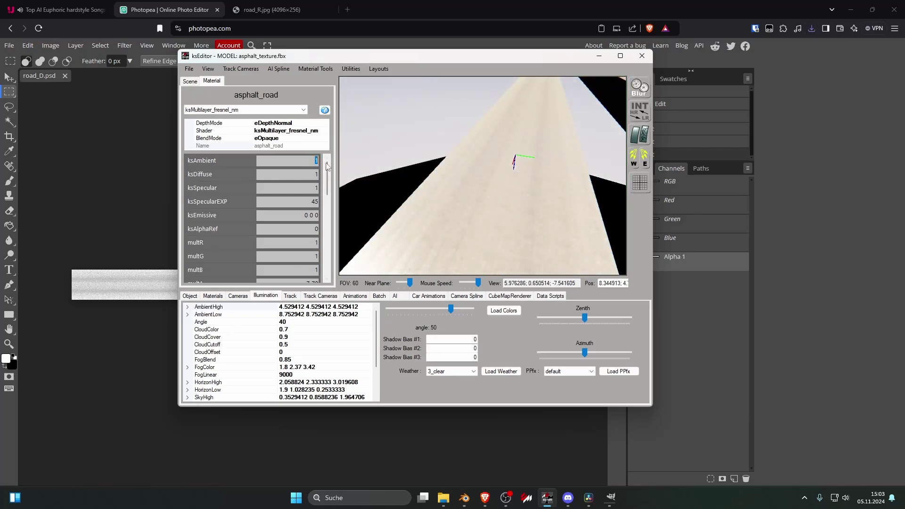
text(0.35)
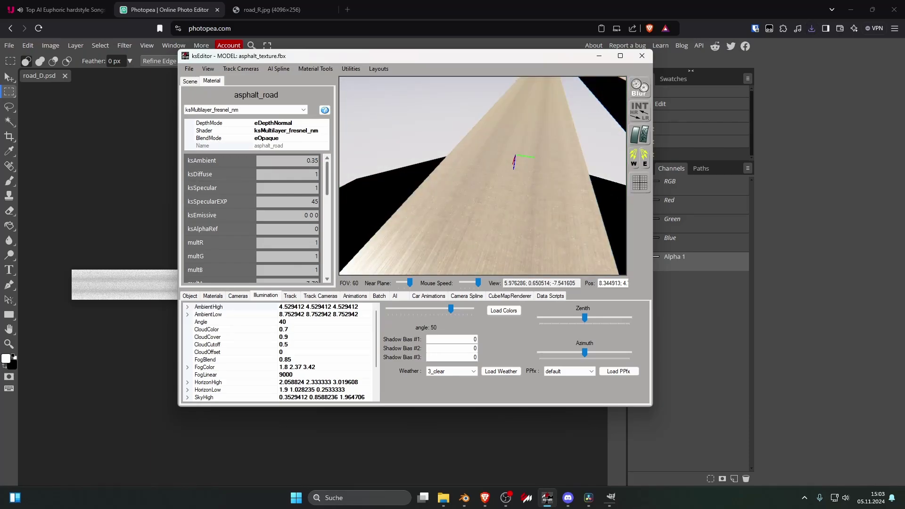
text(0.15)
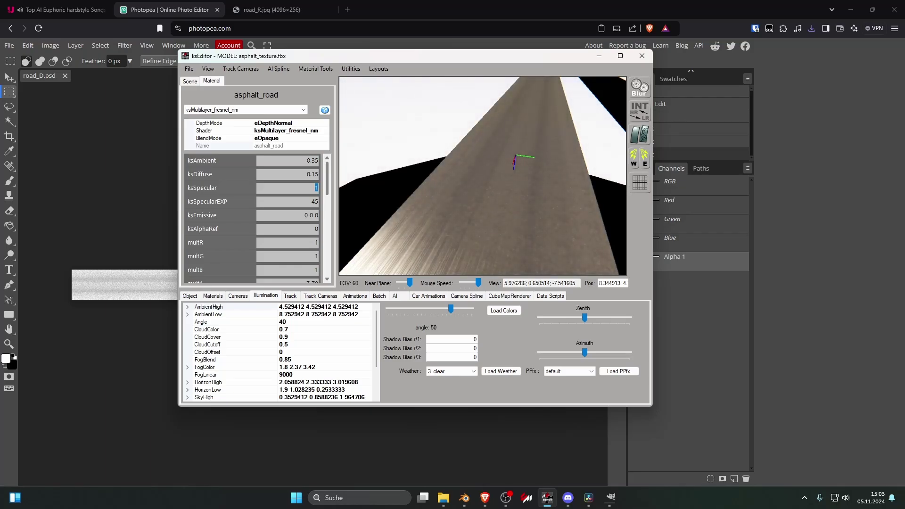
scroll(295, 218, down, 3)
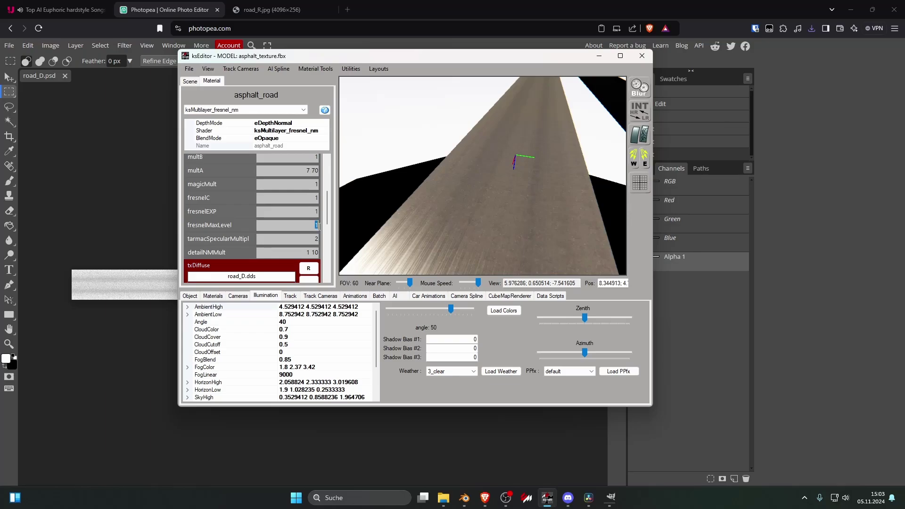
Examine the road's surface and sun reflection from a low viewpoint while rotating the sun direction westward
drag(360, 245, 493, 221)
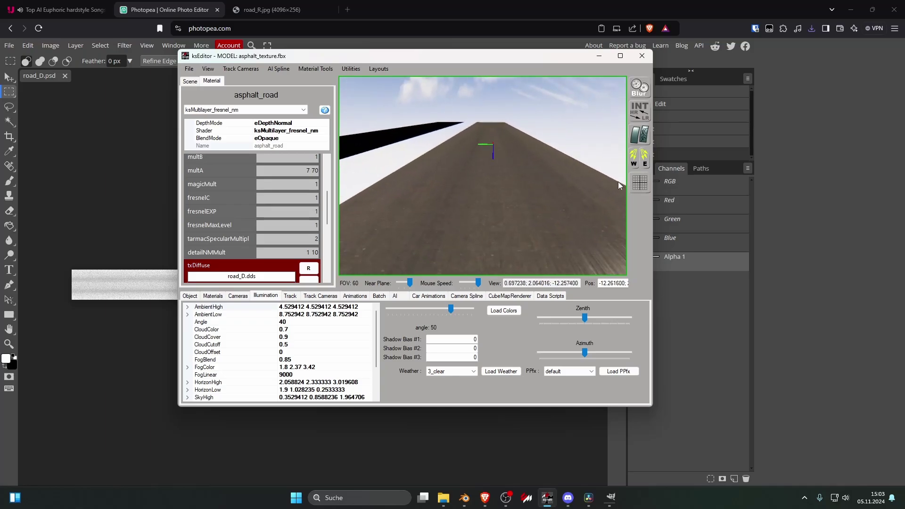
click(633, 166)
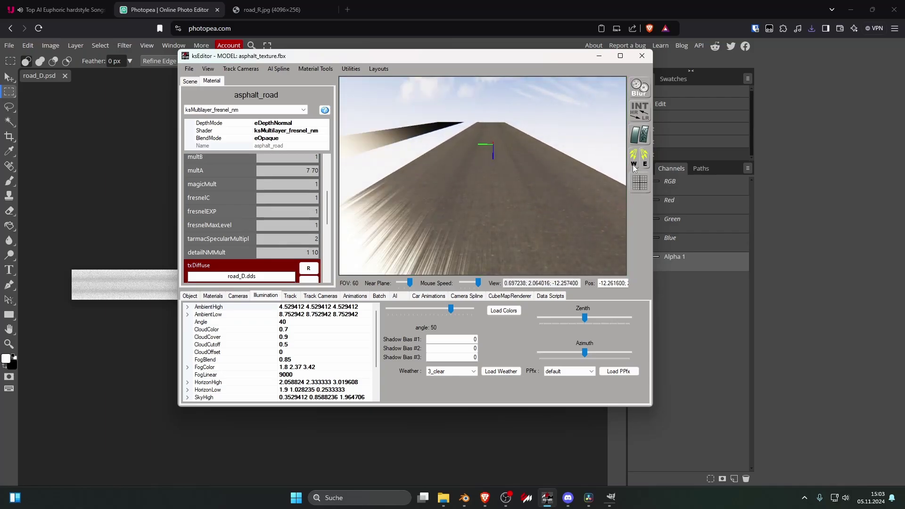
click(633, 166)
click(633, 166)
click(633, 165)
scroll(571, 177, down, 1)
scroll(542, 182, down, 3)
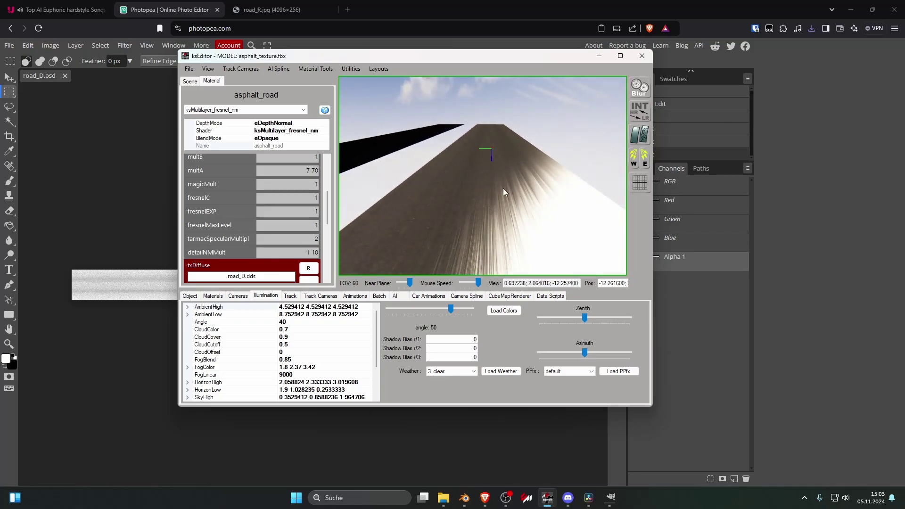
drag(502, 189, 502, 208)
Set detailNMMult to 0 0 and rotate the sun westward to check the reflection on the road
click(303, 252)
drag(305, 252, 320, 254)
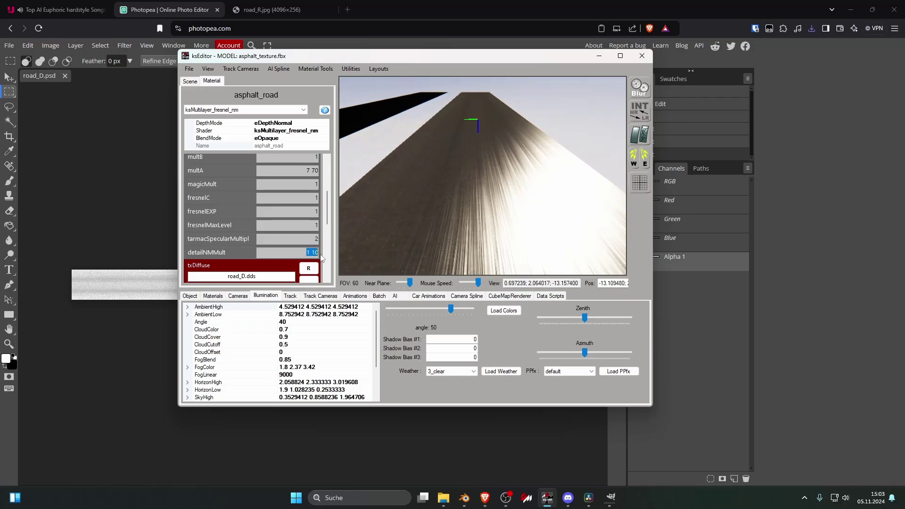
text(0 0)
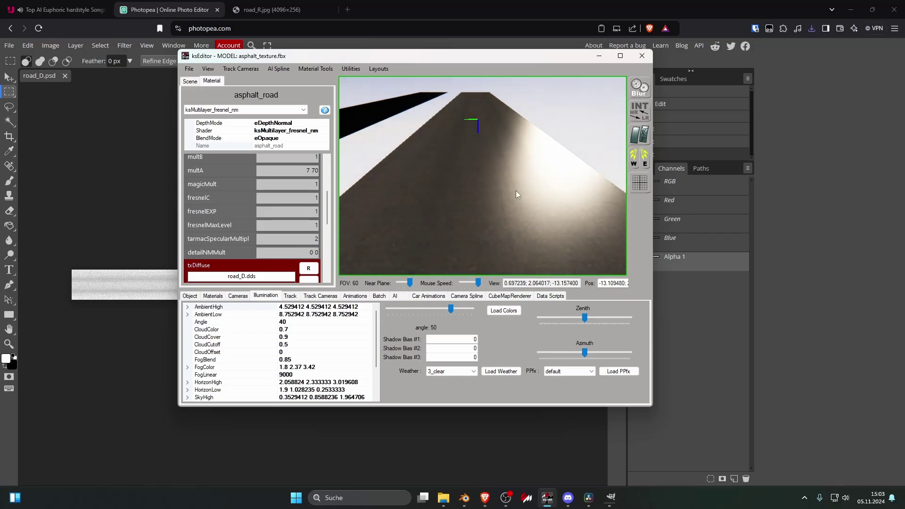
click(633, 165)
click(632, 165)
click(633, 165)
click(632, 165)
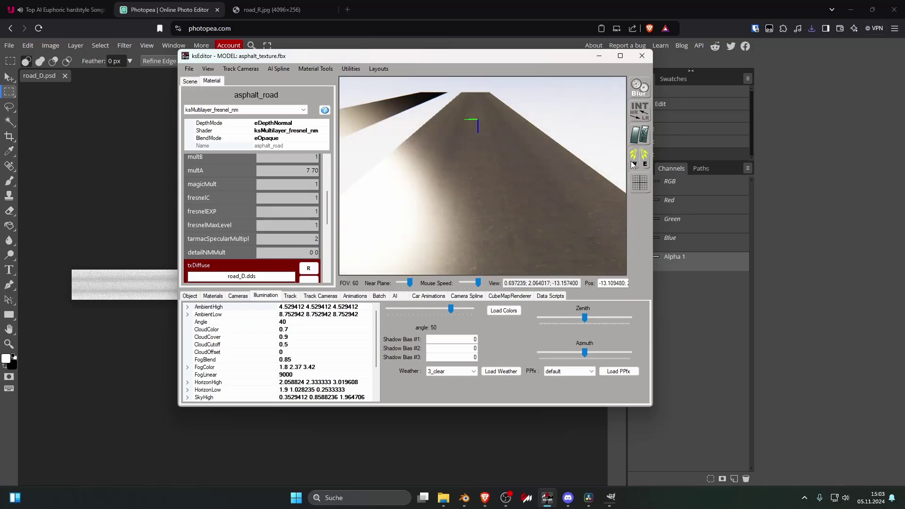
click(632, 165)
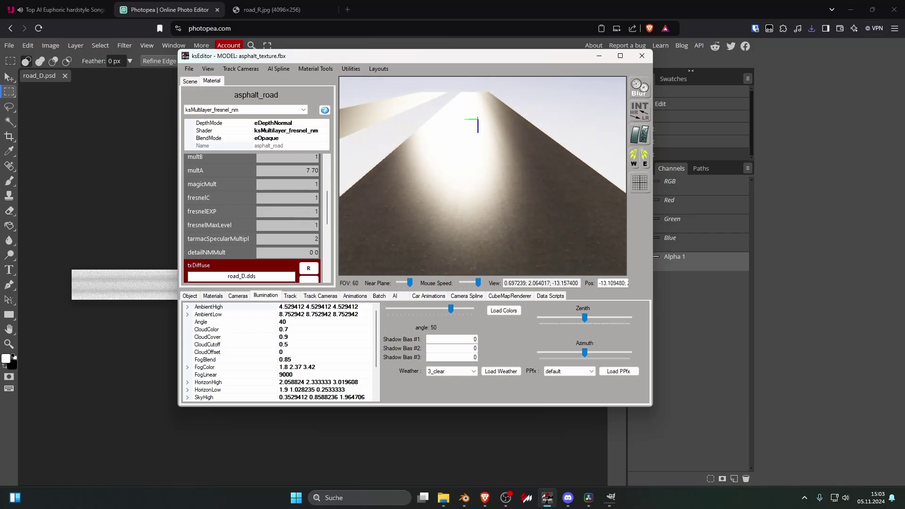
Set fresnelMaxLevel to 0.1 and fresnelEXP to 4 for the road material
text(0.)
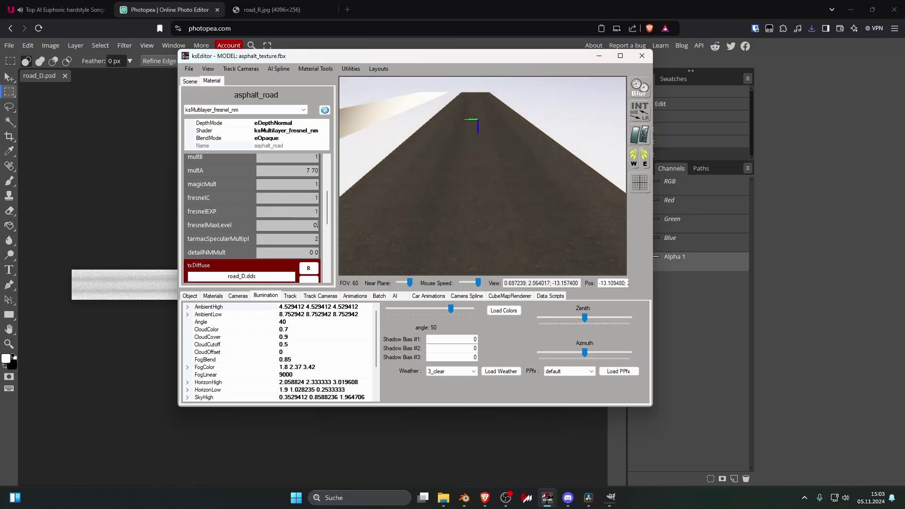
text(2)
key(BackSpace)
text(1)
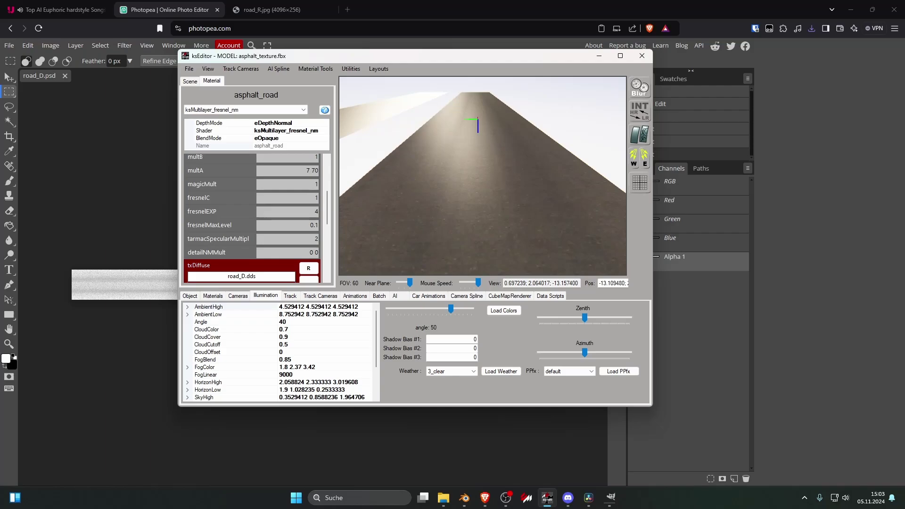
Enter 45 as the road material's ksSpecularEXP
scroll(313, 208, up, 2)
double_click(313, 202)
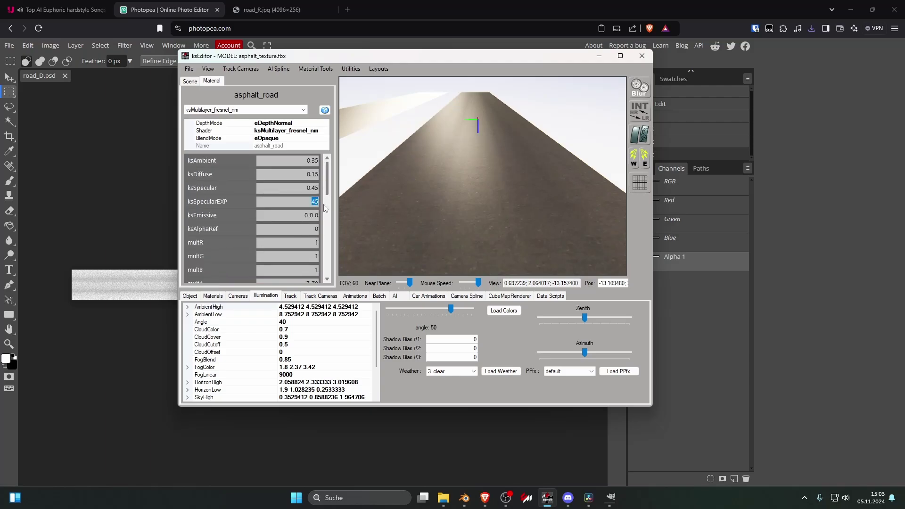
text(45)
scroll(314, 191, down, 3)
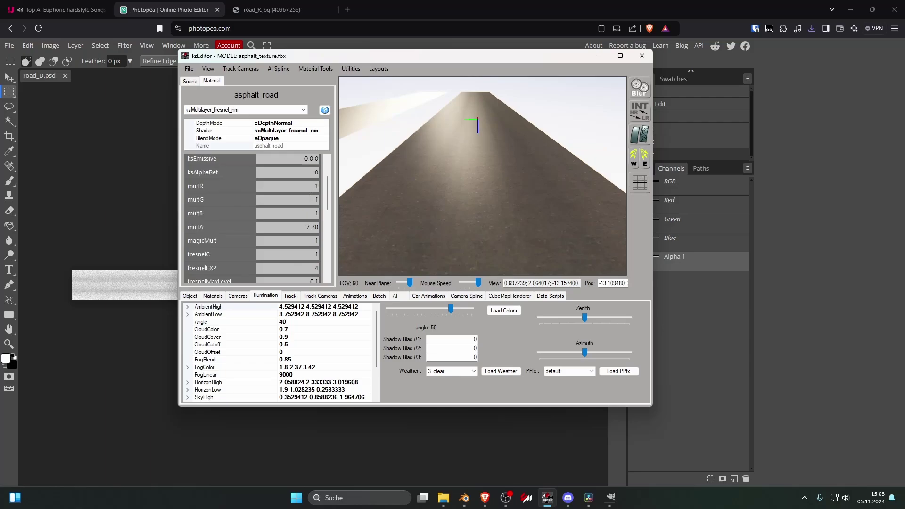
Set multR to 0.55, adjust multG, and set multA to 0 on the road material
double_click(315, 186)
text(0.55)
drag(309, 200, 326, 201)
text(0.)
drag(307, 226, 325, 228)
text(0)
key(BackSpace)
text(40)
scroll(307, 251, down, 3)
drag(309, 252, 326, 249)
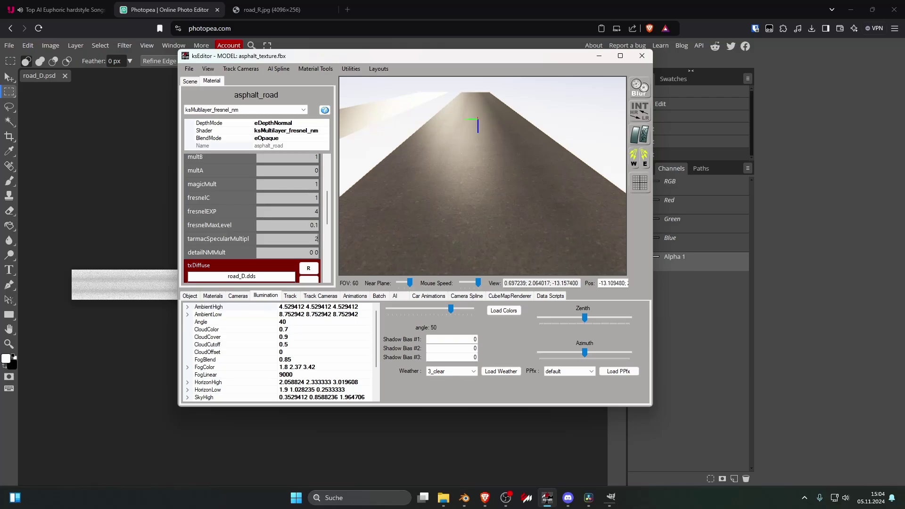
scroll(304, 245, down, 1)
Switch back to Photopea, dismiss the ad-blocker notice, and inspect the Alpha 1 roughness image up close
click(141, 240)
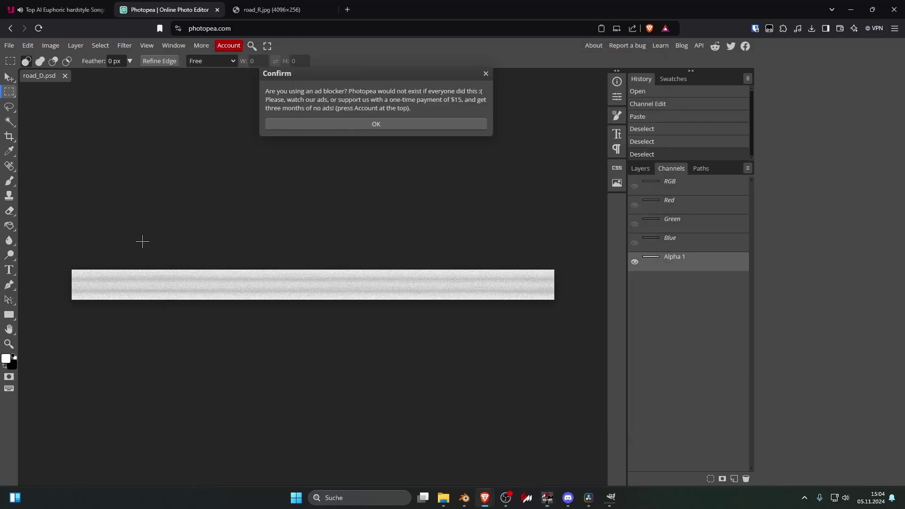
click(430, 124)
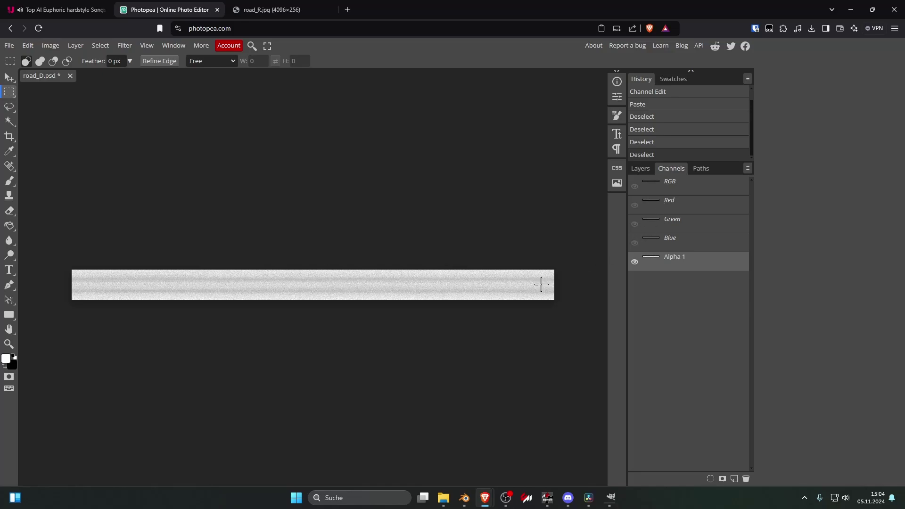
scroll(434, 295, up, 3)
scroll(432, 305, down, 2)
shift+scroll(432, 305, left, 3)
shift+scroll(433, 305, right, 2)
alt+scroll(430, 311, up, 3)
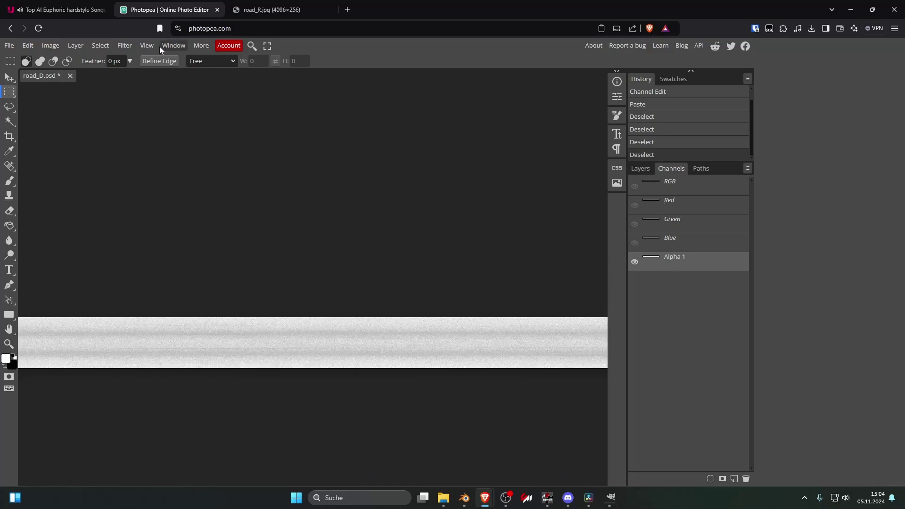
click(101, 45)
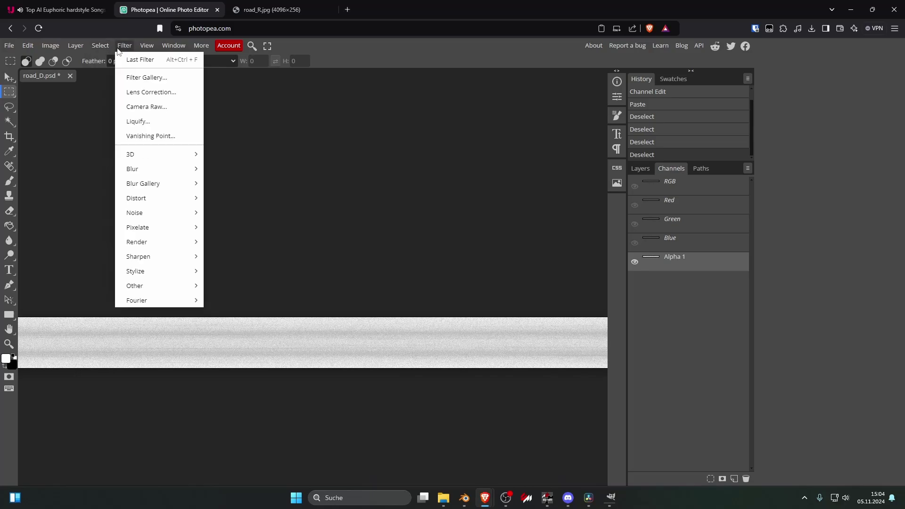
mouse_move(123, 47)
mouse_move(94, 49)
click(181, 114)
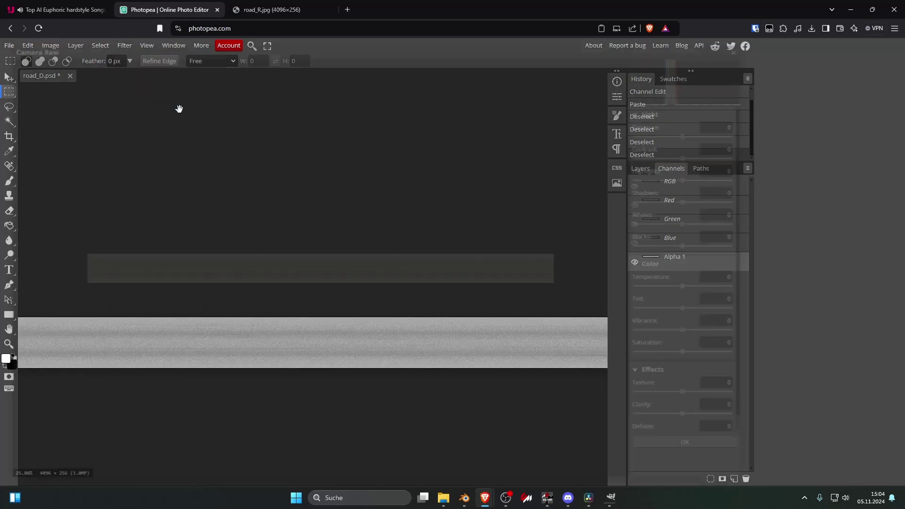
mouse_move(694, 132)
mouse_down()
mouse_move(711, 135)
mouse_move(670, 134)
mouse_move(719, 136)
mouse_move(693, 137)
mouse_up()
key(Escape)
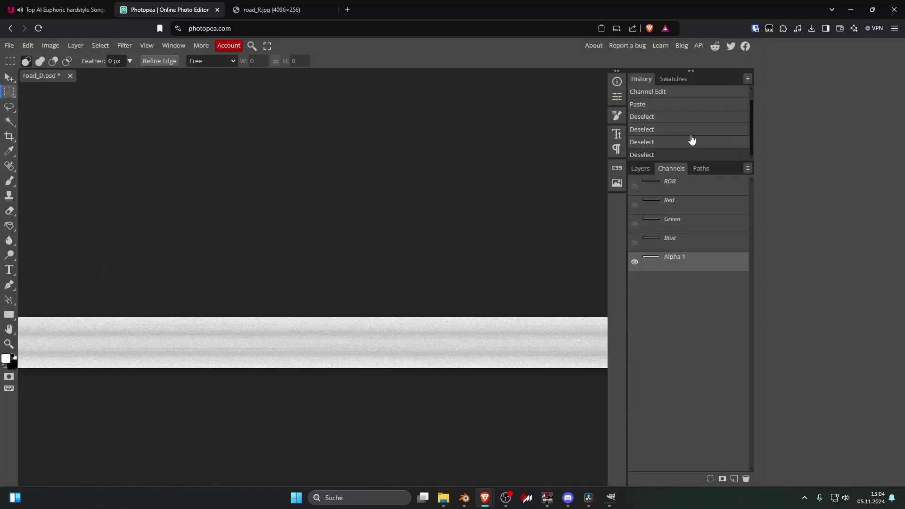
Select the entire image while the Alpha 1 channel is active
right_click(678, 259)
click(588, 281)
key(ctrl+a)
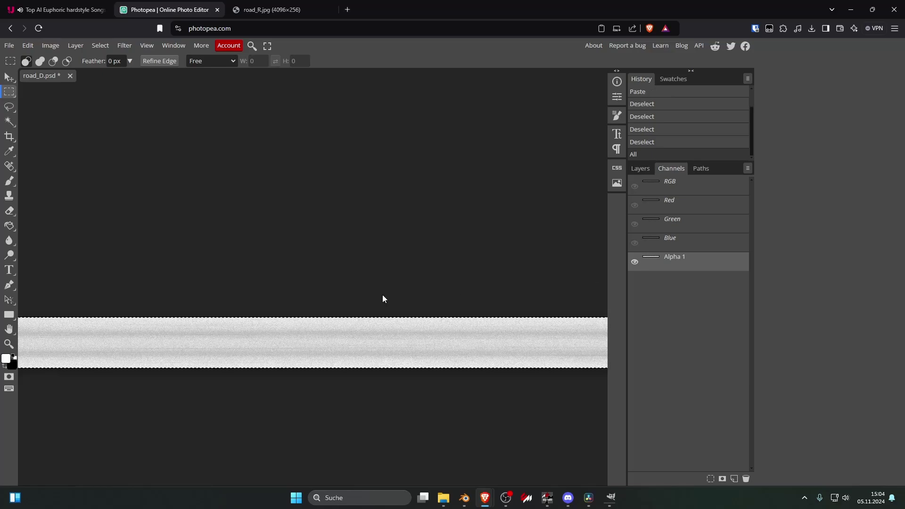
Apply a Color Range selection set to Shadows with fuzziness of about 34%
click(107, 47)
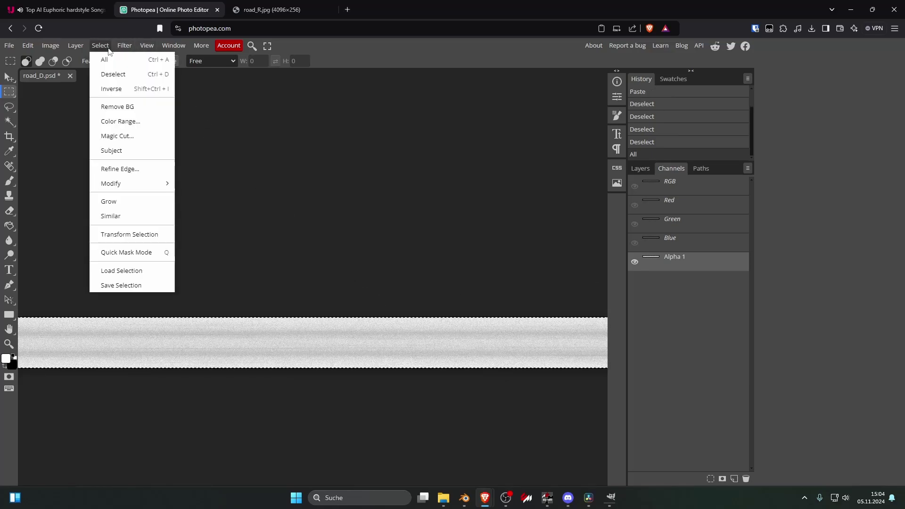
click(120, 121)
drag(106, 161, 200, 170)
click(141, 136)
click(133, 160)
mouse_move(117, 162)
mouse_down()
mouse_move(119, 169)
mouse_move(215, 179)
mouse_move(119, 175)
mouse_up()
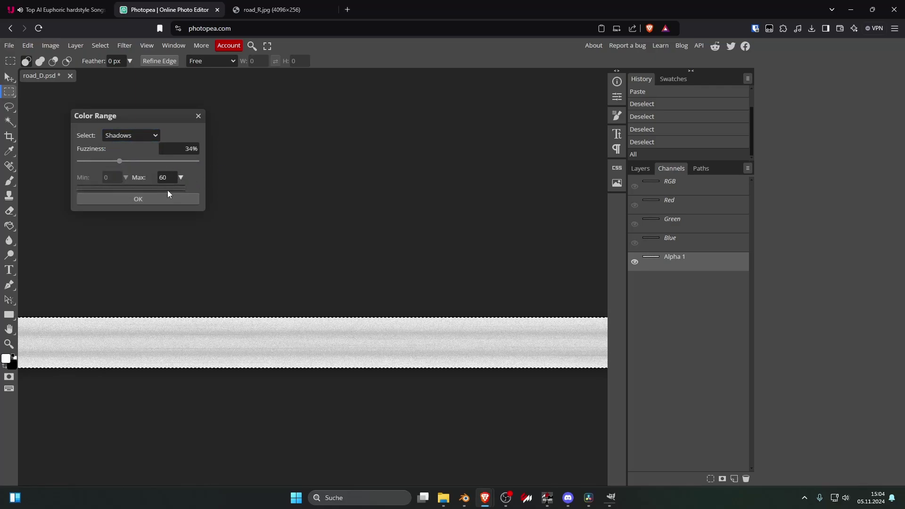
mouse_move(120, 162)
mouse_down()
mouse_move(176, 168)
mouse_move(121, 168)
mouse_up()
click(139, 199)
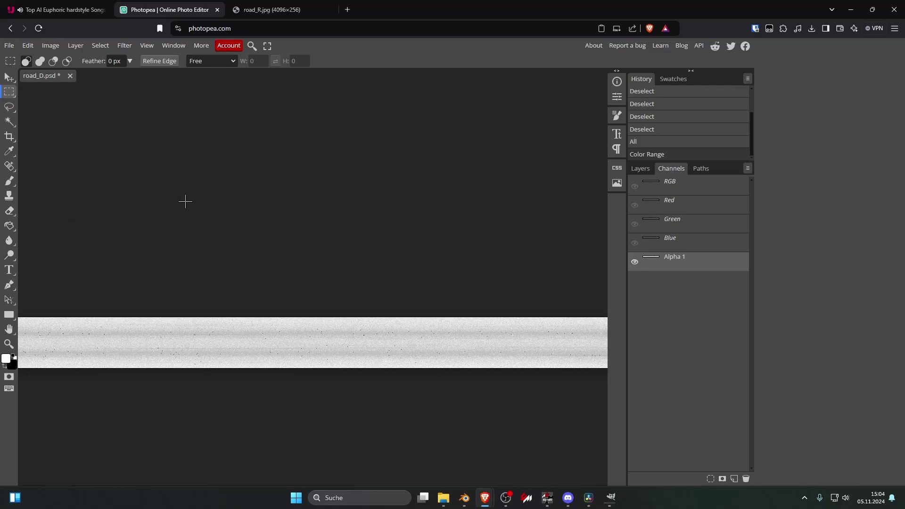
Show the RGB composite, return to the Background layer, and inspect the selected specks on the road image
click(641, 169)
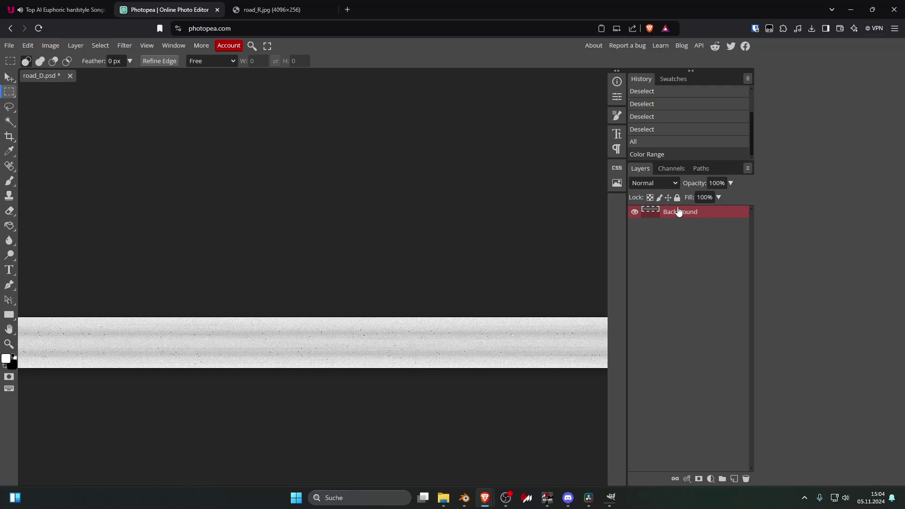
click(675, 169)
click(664, 185)
click(646, 170)
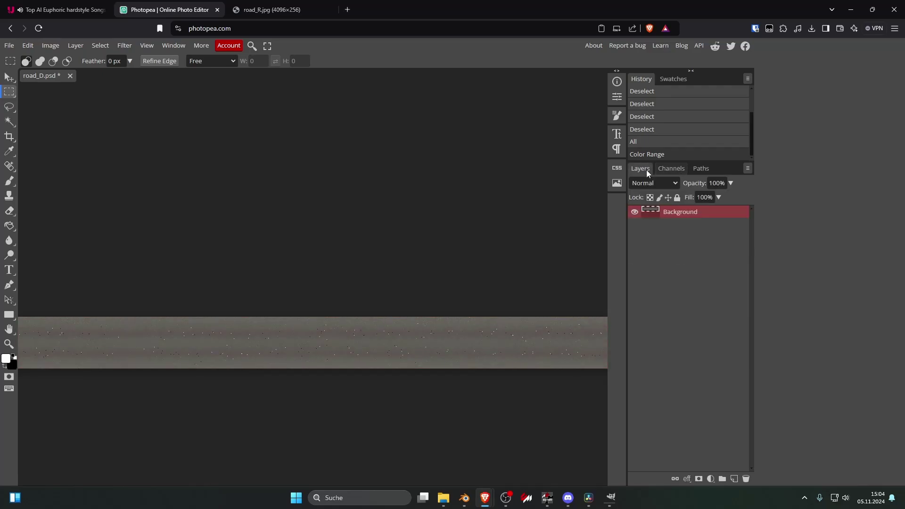
scroll(444, 363, up, 5)
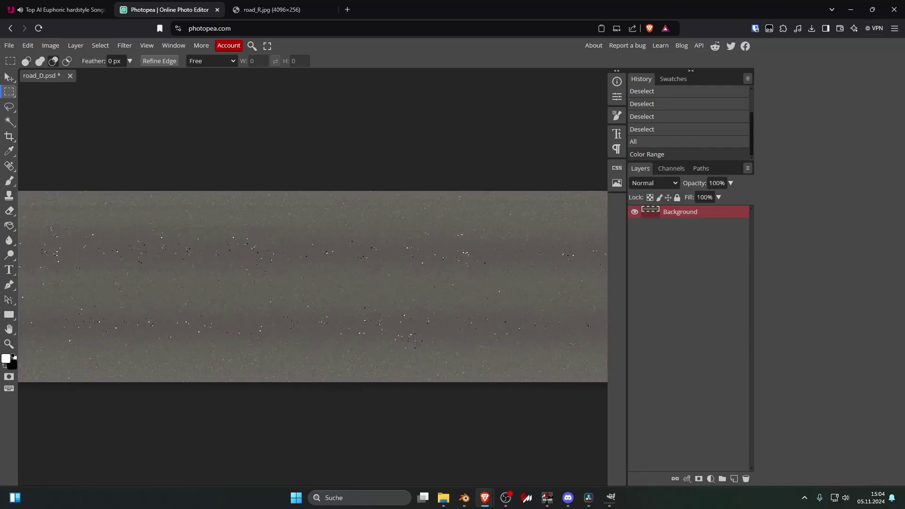
Clear the Color Range selection of specks on the road image
scroll(415, 341, up, 3)
click(122, 149)
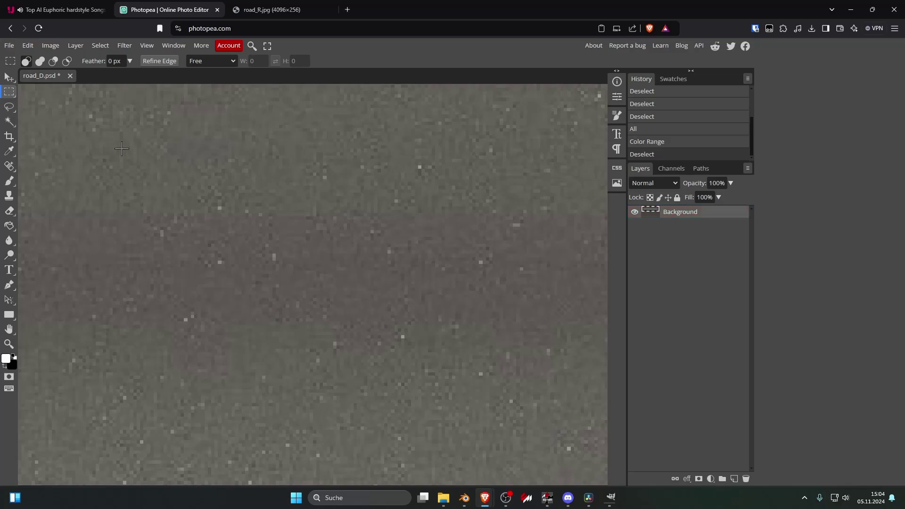
alt+scroll(198, 181, down, 6)
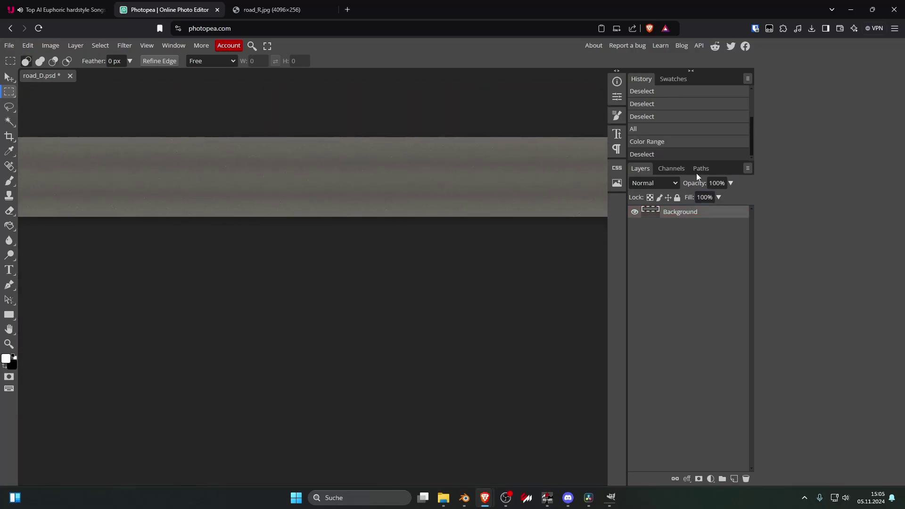
Isolate the Alpha 1 channel and select the entire image
click(683, 173)
click(674, 257)
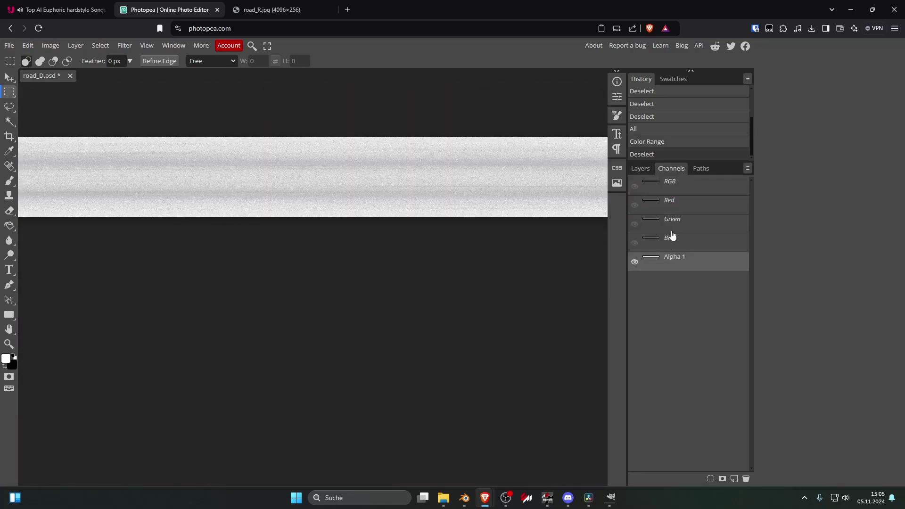
scroll(485, 214, up, 2)
key(ctrl+a)
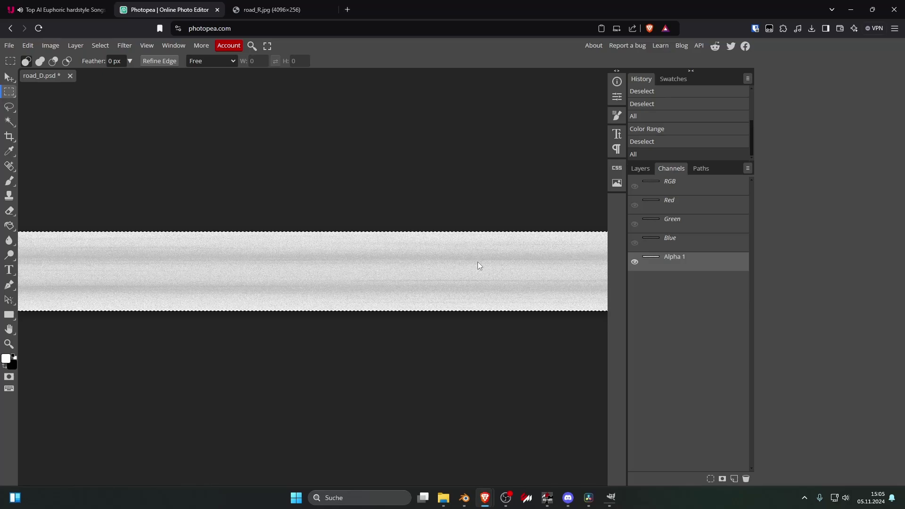
Apply a Levels adjustment to Alpha 1 with input midtone 0.12 and white point 238 to darken and increase its contrast
click(125, 48)
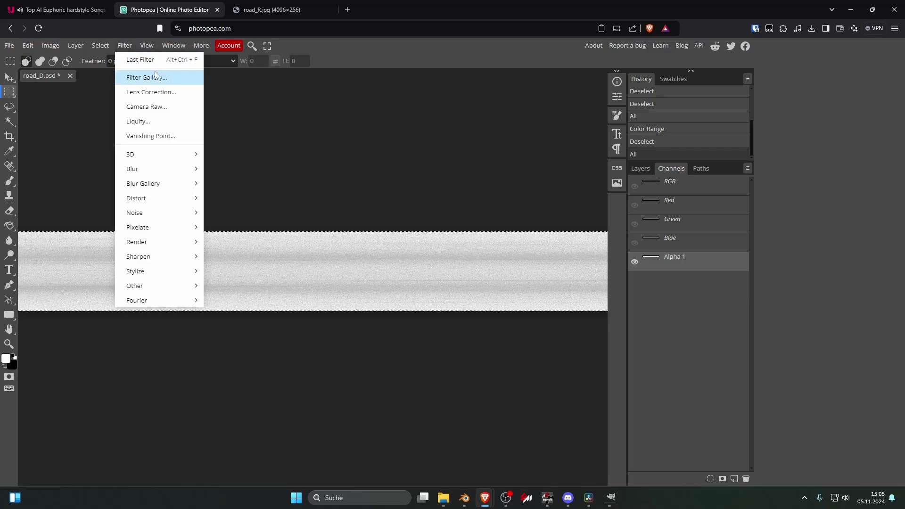
mouse_move(178, 167)
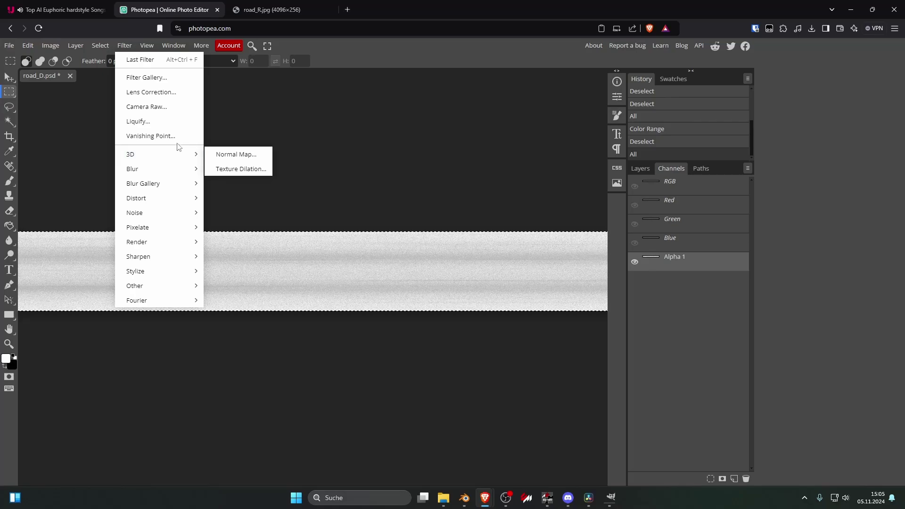
mouse_move(157, 41)
mouse_move(55, 48)
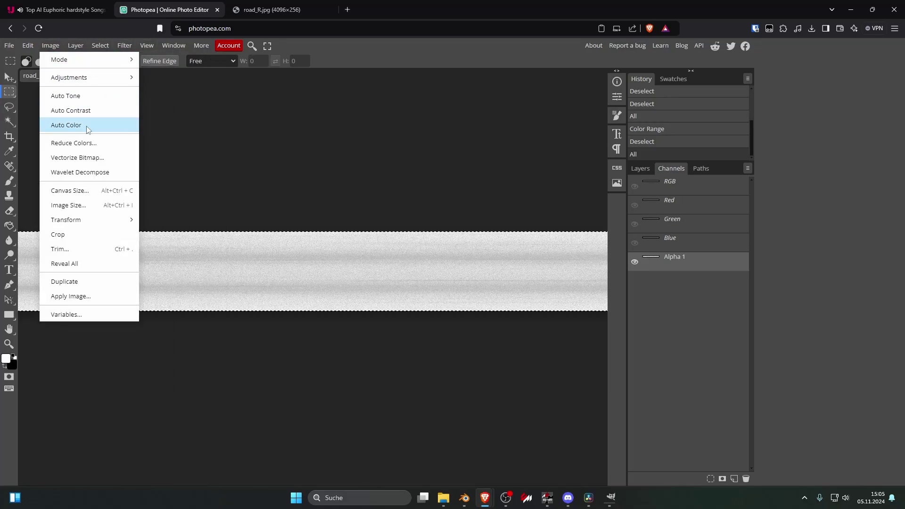
mouse_move(102, 79)
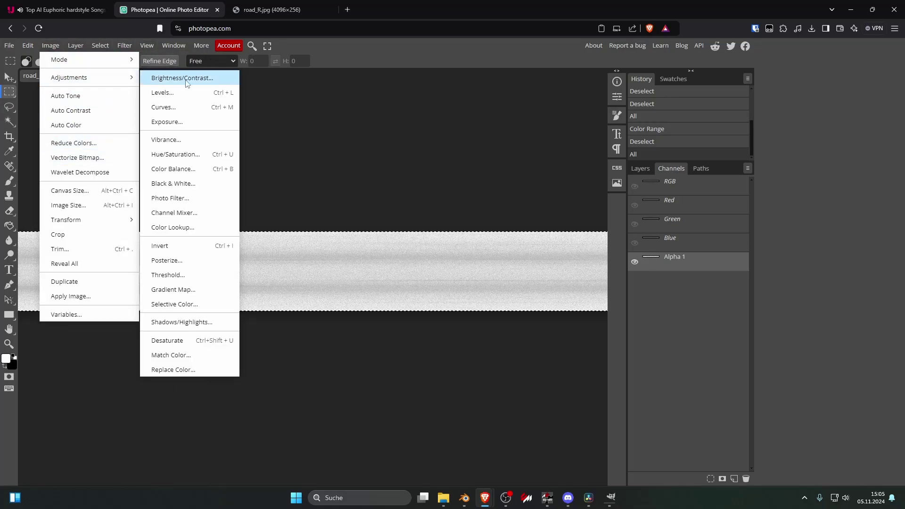
click(193, 94)
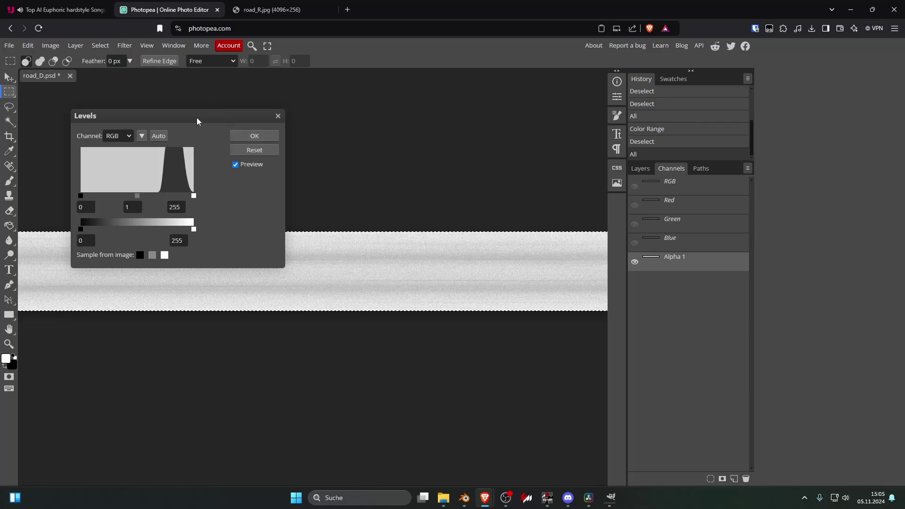
drag(199, 120, 431, 71)
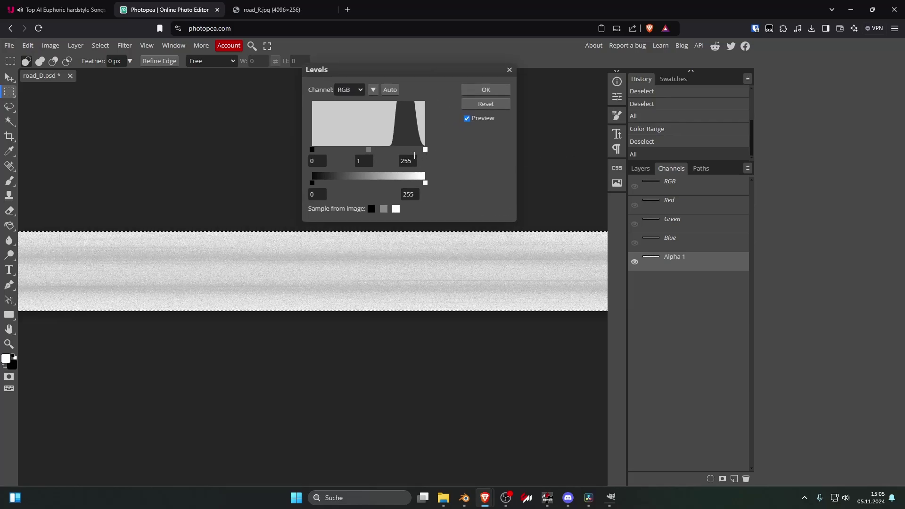
mouse_move(426, 150)
mouse_down()
mouse_move(394, 149)
mouse_move(436, 150)
mouse_up()
drag(370, 148, 419, 151)
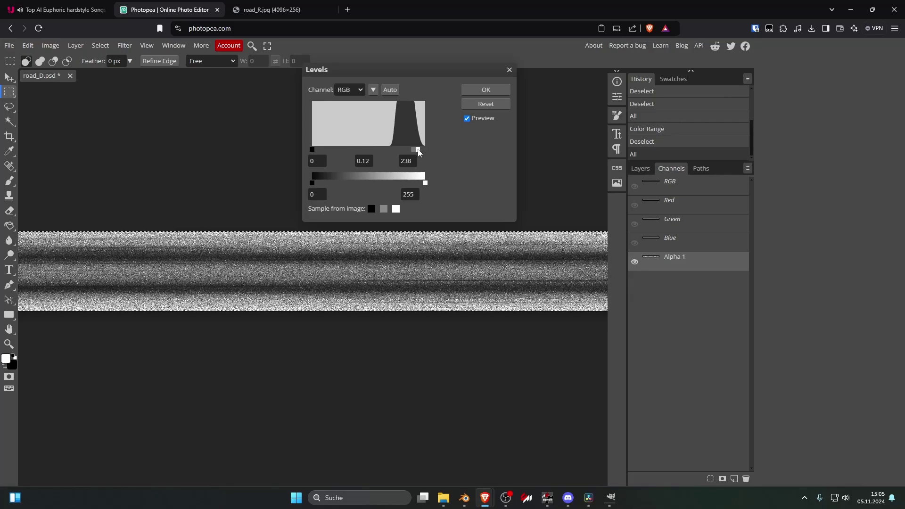
click(488, 90)
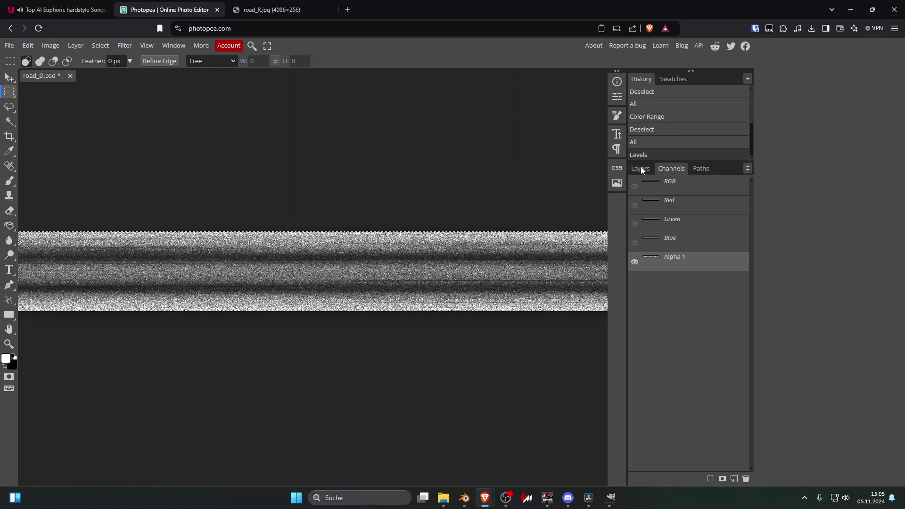
Show the RGB composite instead of Alpha 1 and return to the Background layer
click(642, 169)
click(674, 217)
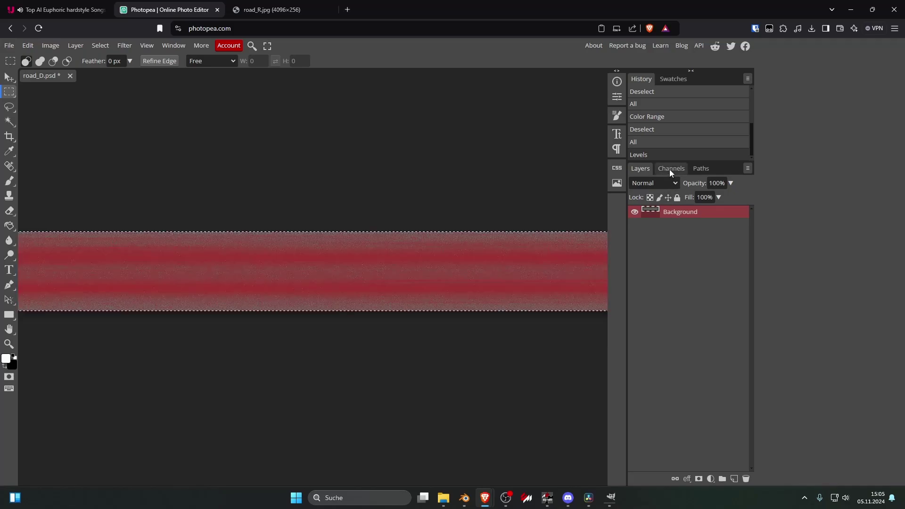
click(670, 169)
click(664, 184)
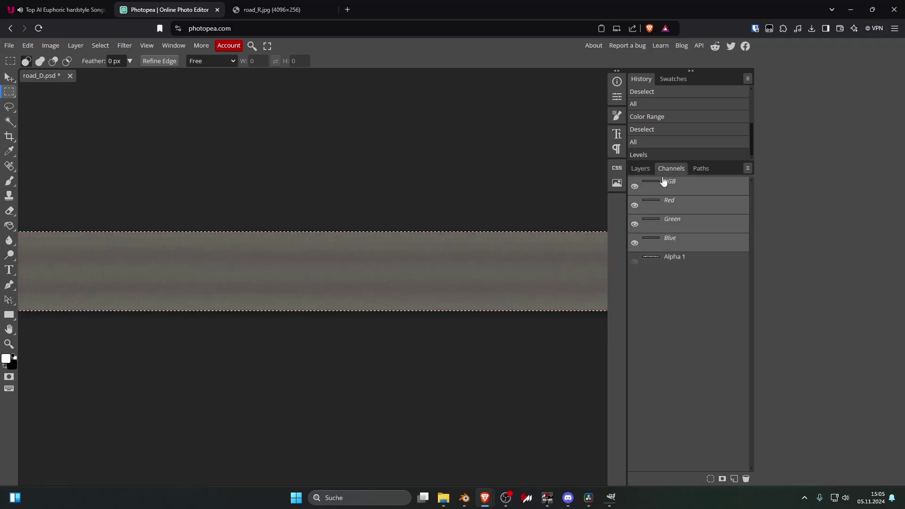
click(637, 169)
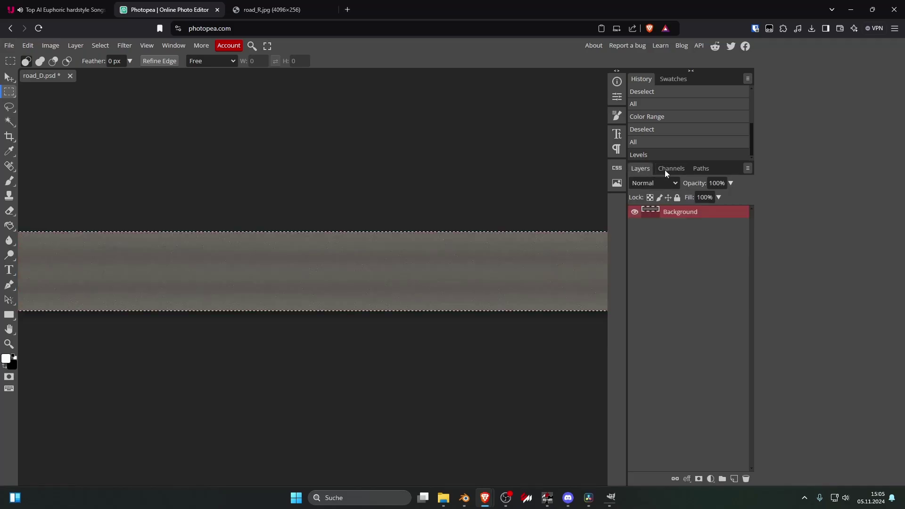
click(666, 169)
click(645, 168)
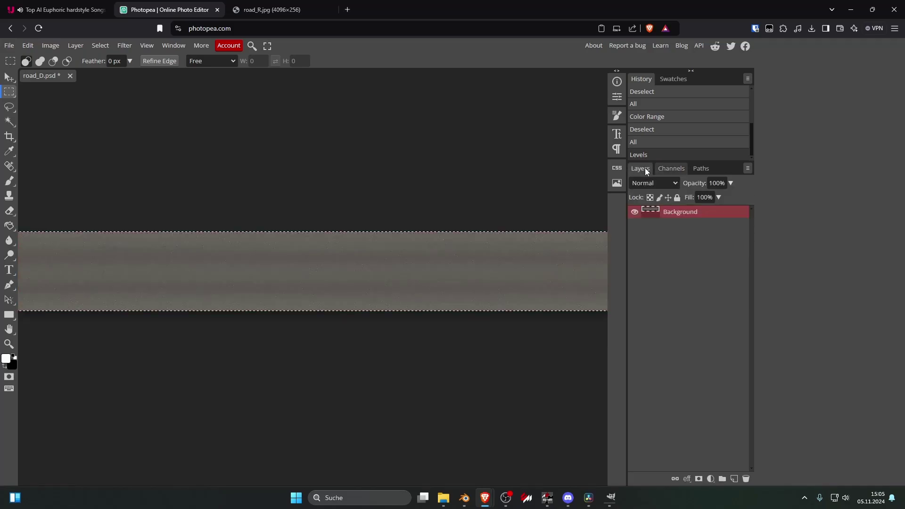
Export the image as road_D.dds at 4096 × 256 px with BC3 compression and mipmaps, overwriting the existing file in the texture folder
click(9, 45)
mouse_move(54, 183)
mouse_move(121, 286)
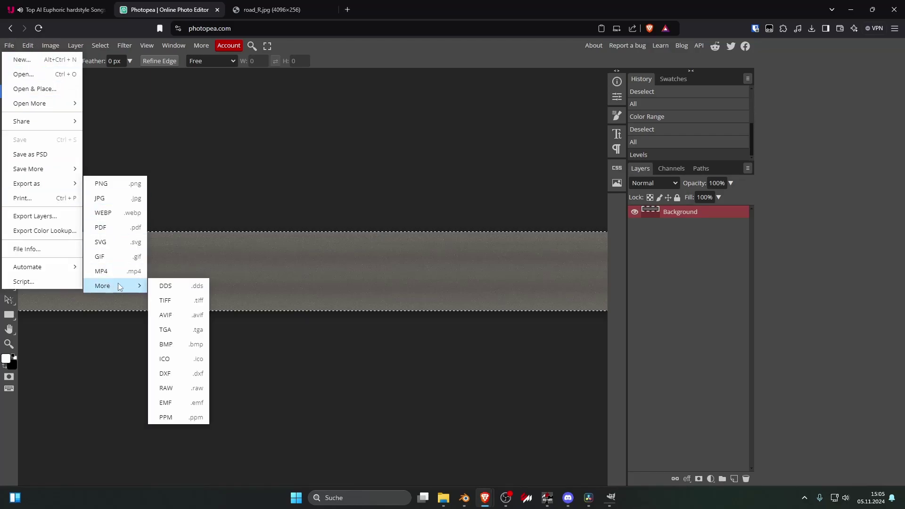
click(179, 285)
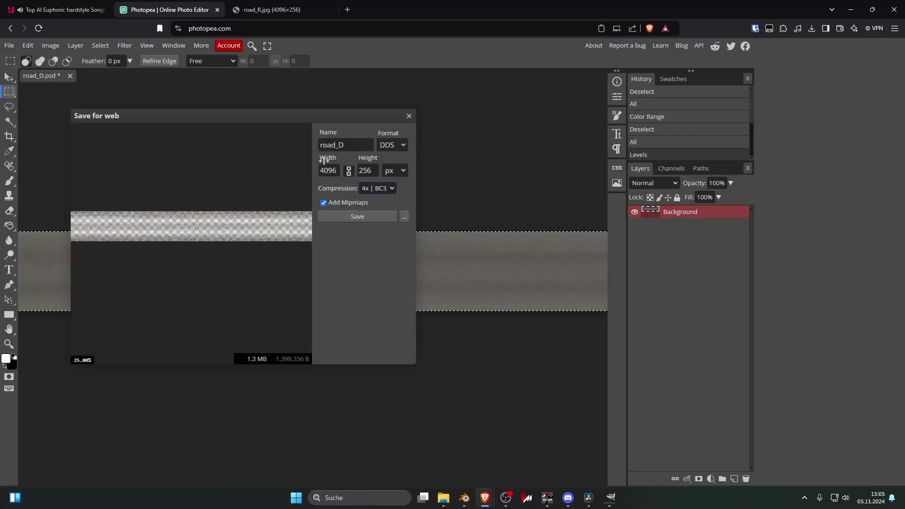
click(357, 219)
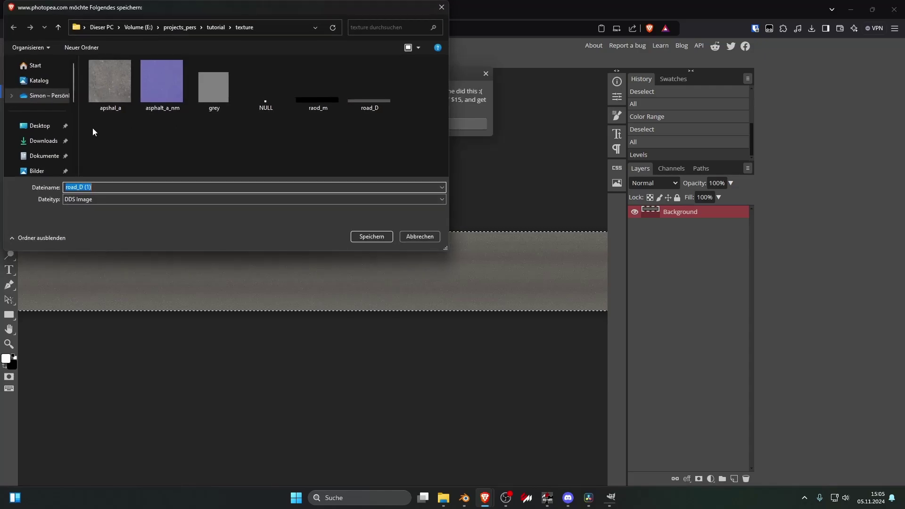
click(371, 236)
click(472, 246)
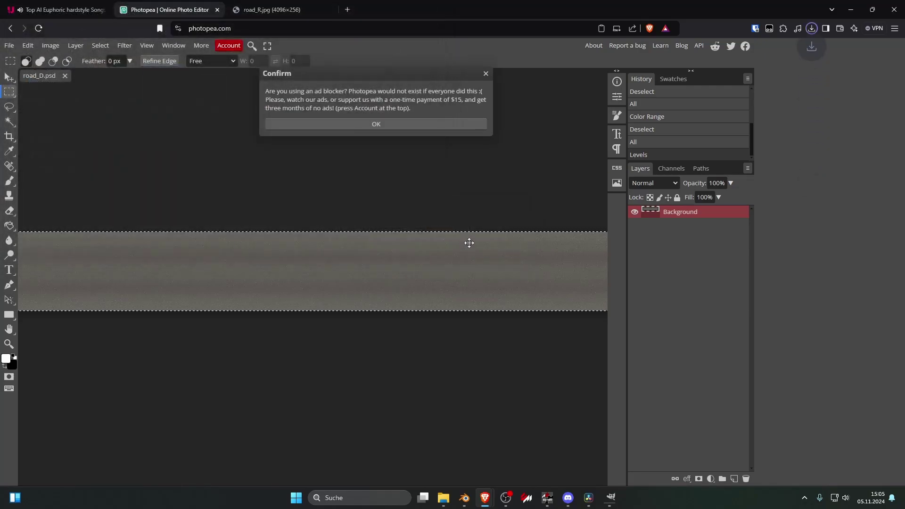
Switch to ksEditor and reload the road_D.dds diffuse texture of the asphalt_road material
click(548, 499)
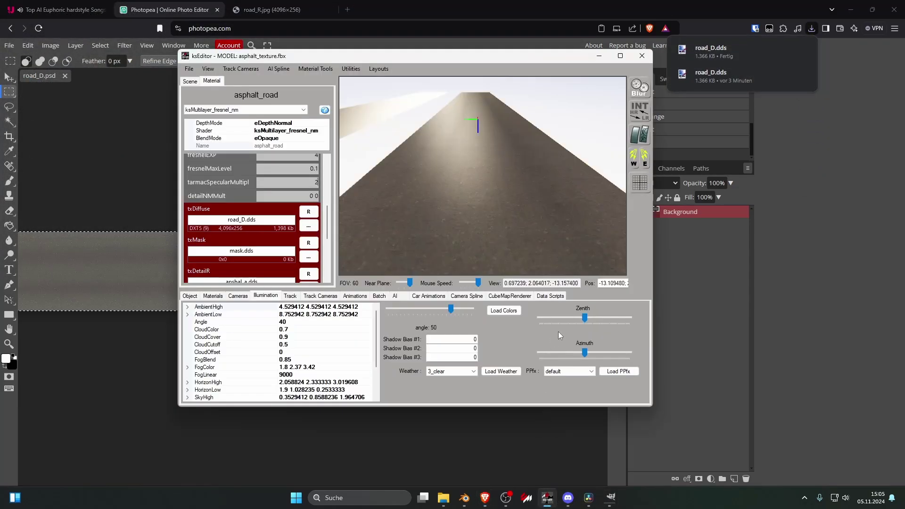
click(308, 213)
click(457, 280)
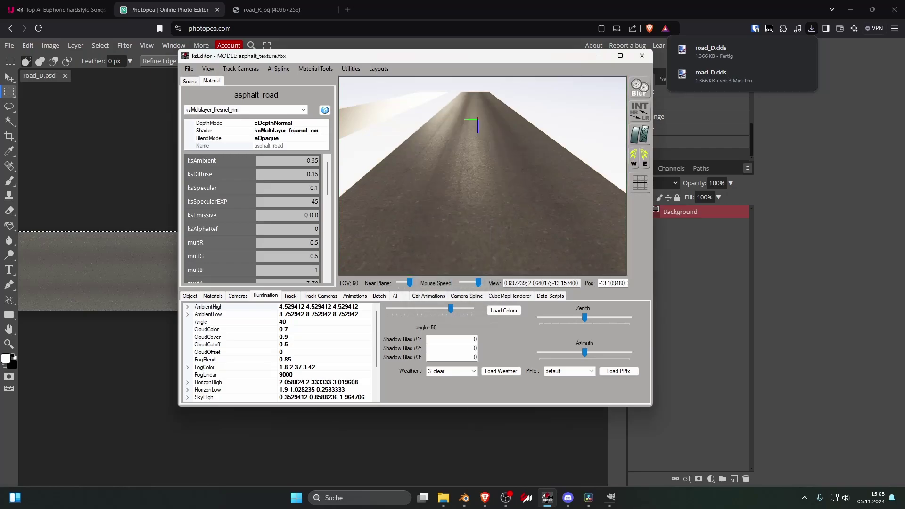
scroll(439, 213, down, 1)
click(438, 213)
Toggle the W/E light direction repeatedly and examine the road's highlights from a slightly changed viewpoint
click(634, 160)
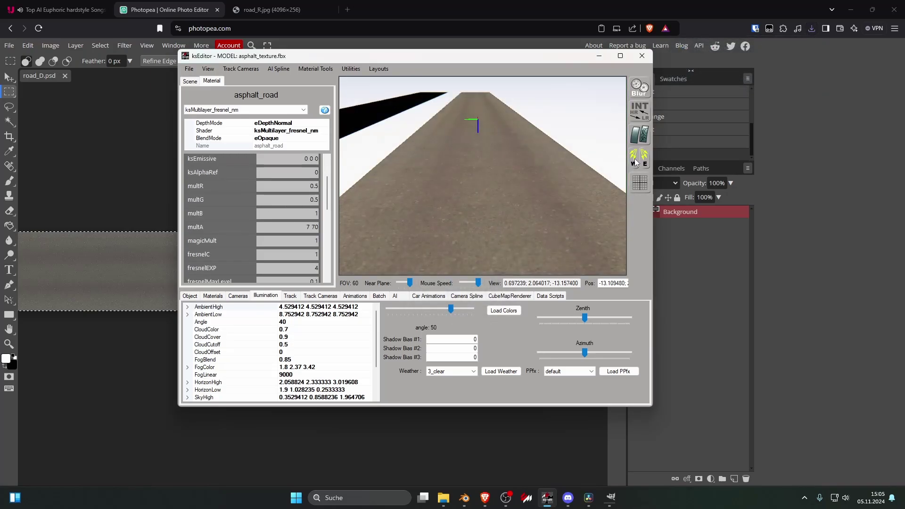
click(635, 159)
click(635, 159)
click(647, 160)
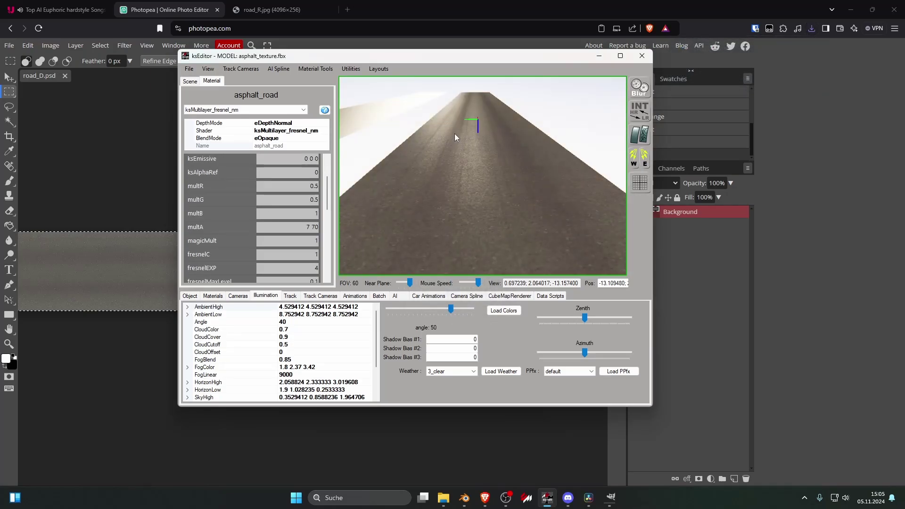
scroll(455, 135, up, 3)
drag(454, 136, 466, 130)
scroll(467, 136, down, 5)
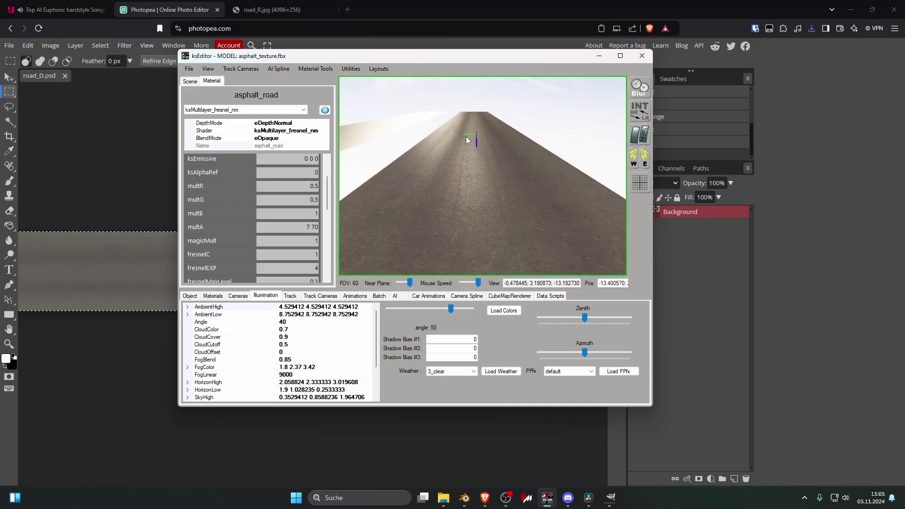
click(634, 161)
click(633, 161)
click(634, 161)
click(634, 161)
click(633, 161)
click(633, 161)
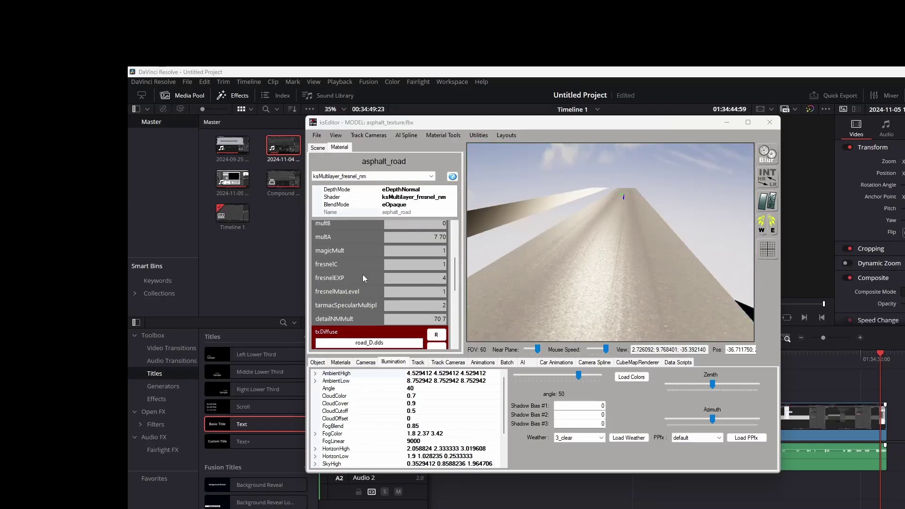
Try ksAmbient at 1 on the asphalt_road material, set it to 0.45, and flip the light direction
scroll(366, 275, up, 2)
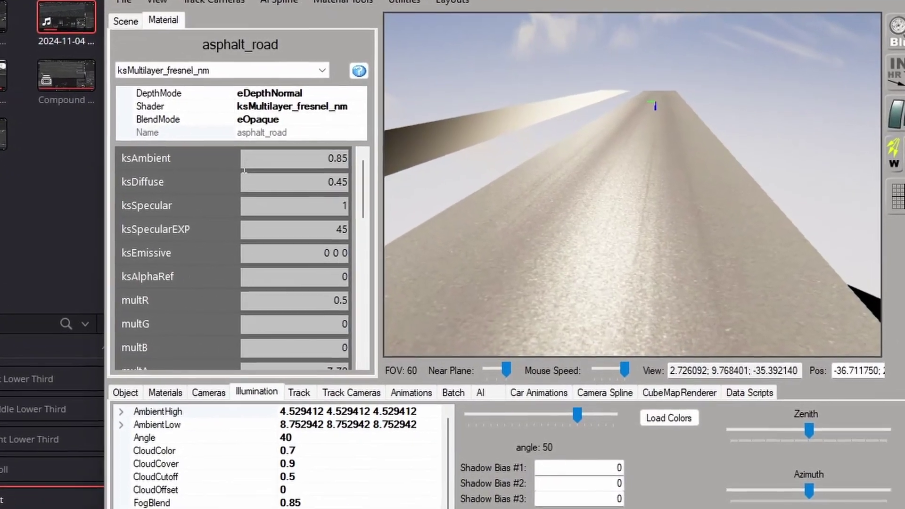
mouse_move(327, 158)
mouse_down()
mouse_move(376, 164)
mouse_move(188, 154)
mouse_move(324, 143)
mouse_up()
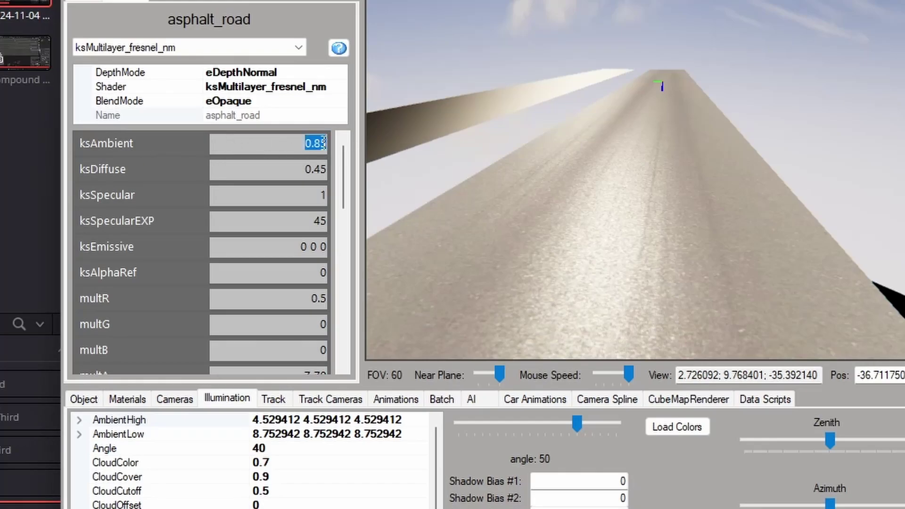
text(1)
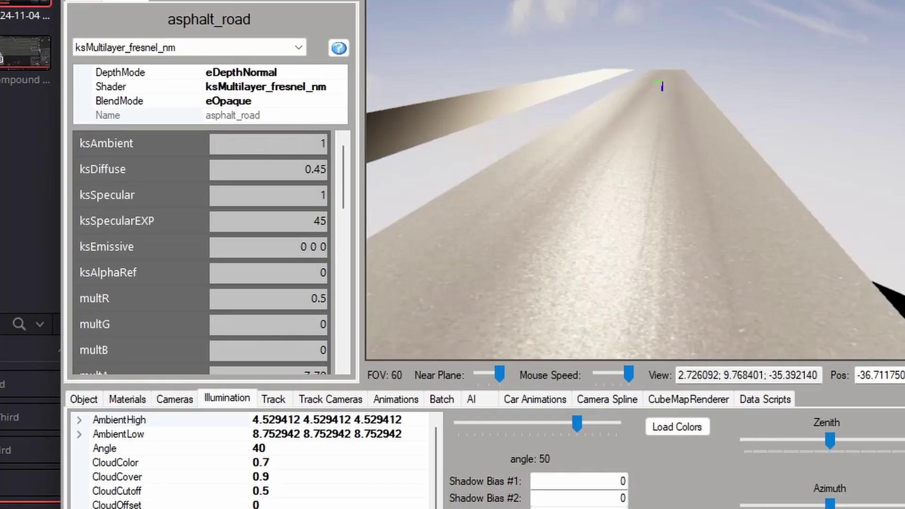
key(BackSpace)
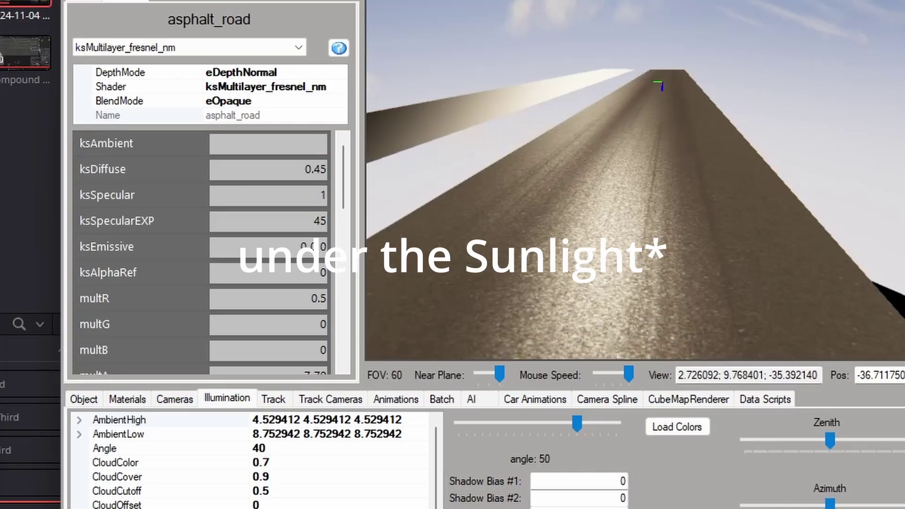
text(0.45)
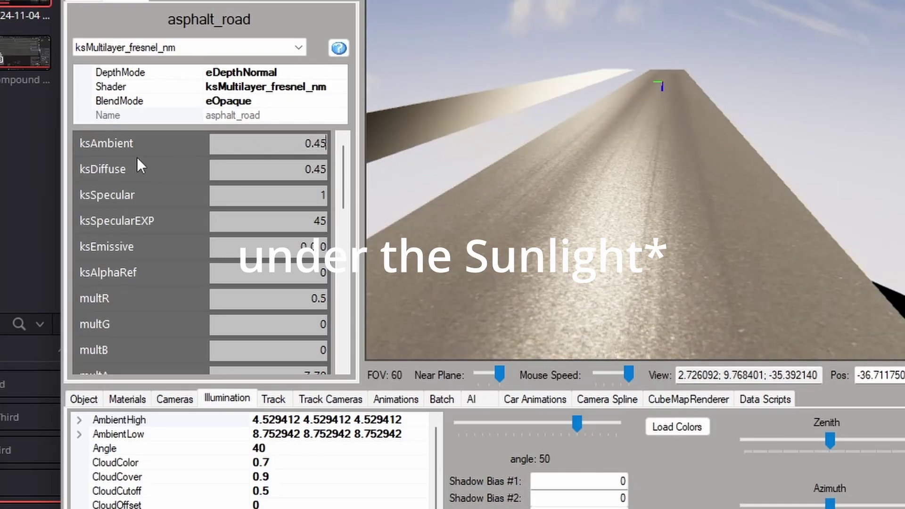
click(324, 171)
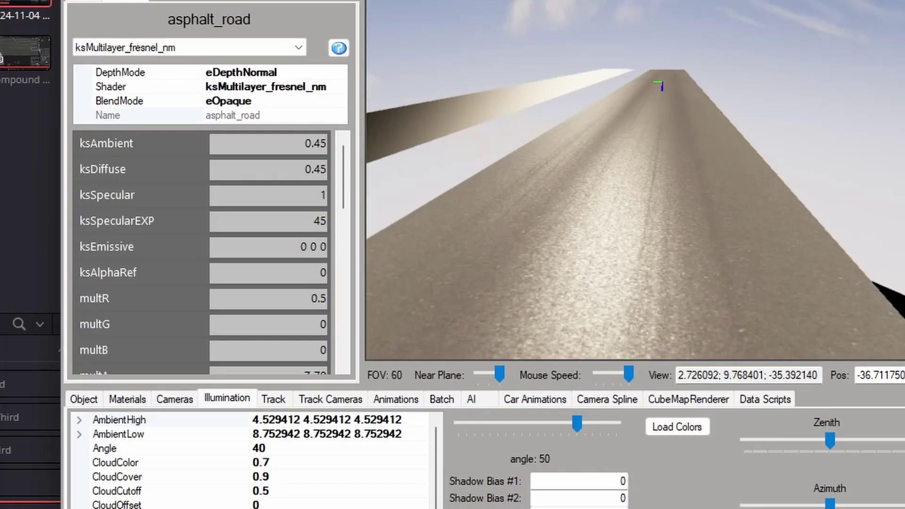
click(904, 75)
Try ksDiffuse at 0.15 on the asphalt_road material and return it to 0.45
click(326, 171)
key(BackSpace)
key(BackSpace)
text(1)
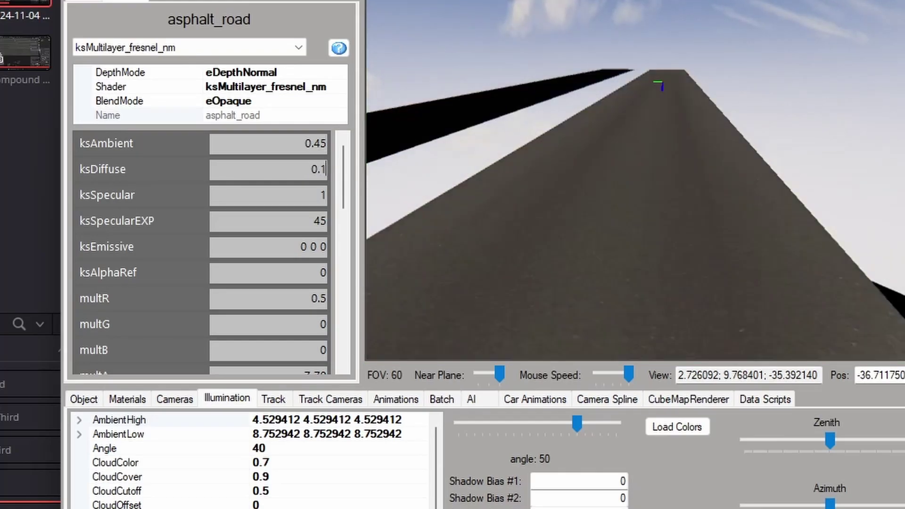
text(5)
key(BackSpace)
key(BackSpace)
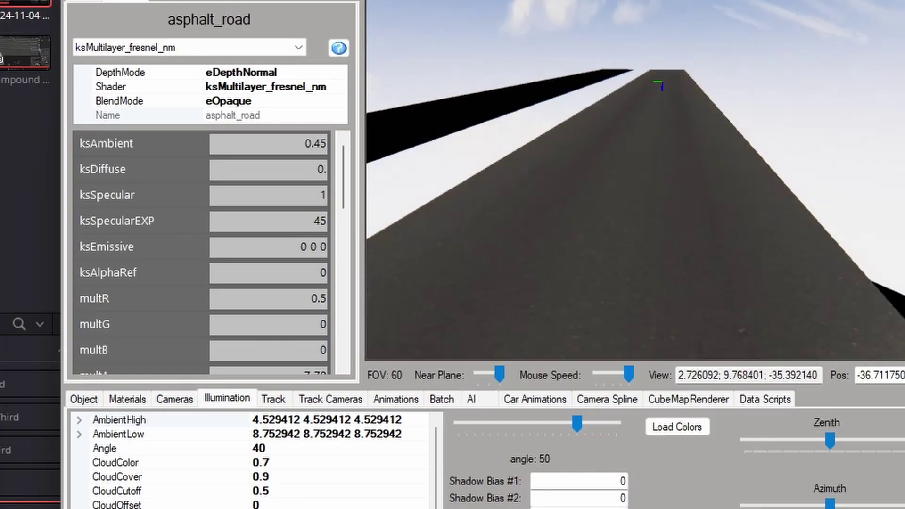
text(45)
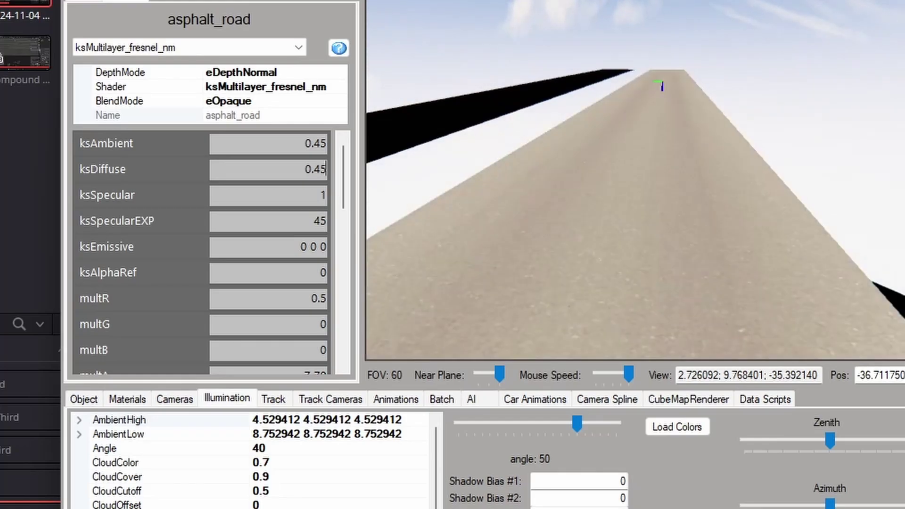
Set ksDiffuse to 0.35 on the asphalt_road material
key(BackSpace)
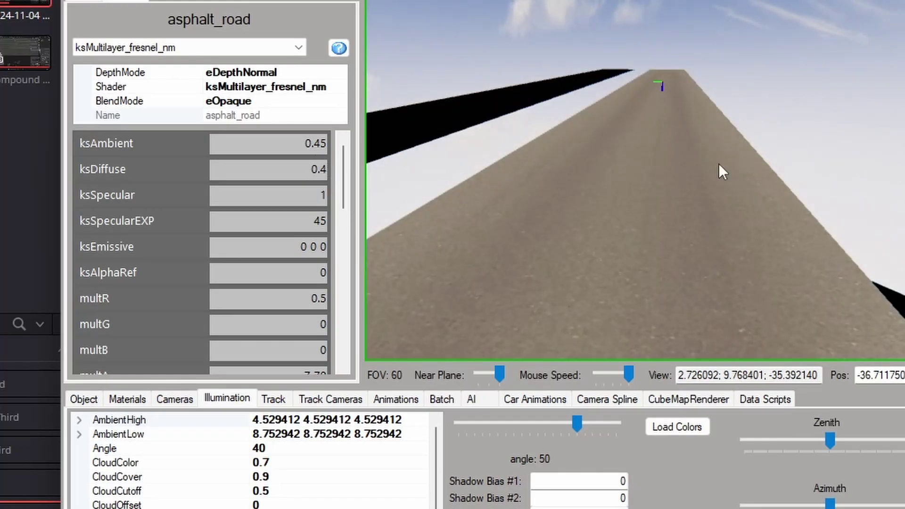
key(BackSpace)
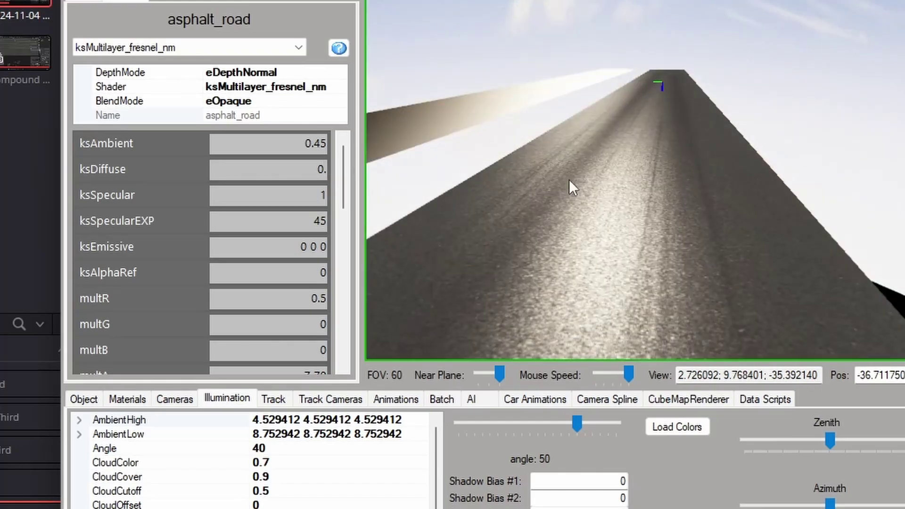
text(35)
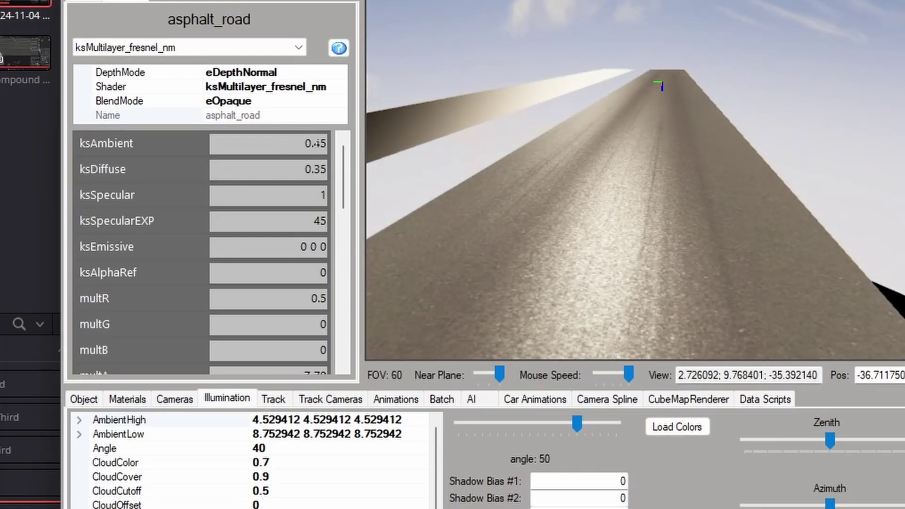
Try ksSpecular at 0 on the asphalt_road material and return it to 1
double_click(322, 195)
text(0)
right_drag(648, 190, 647, 190)
drag(312, 195, 329, 194)
text(1)
Try ksSpecularEXP at 700 on the asphalt_road material, examine the road's highlight, and return the value to 45
scroll(296, 231, down, 14)
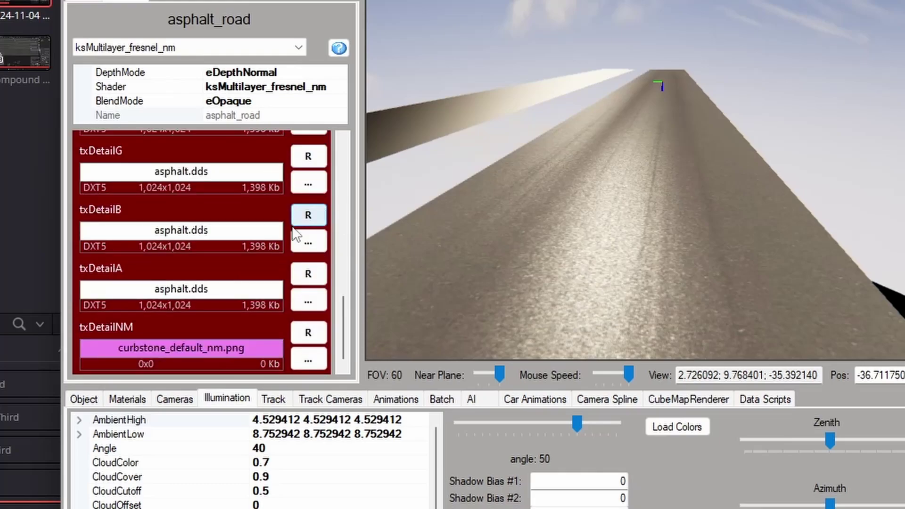
scroll(219, 246, up, 8)
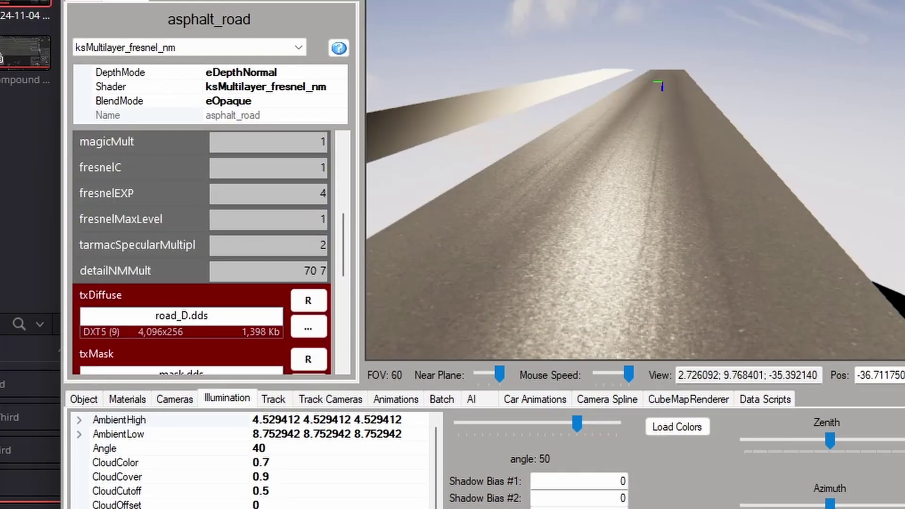
scroll(201, 253, up, 6)
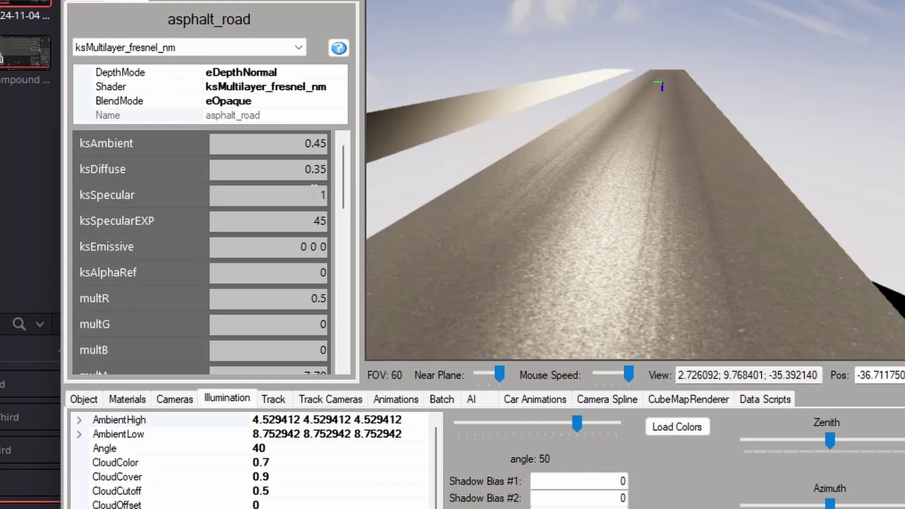
drag(326, 224, 185, 226)
text(700)
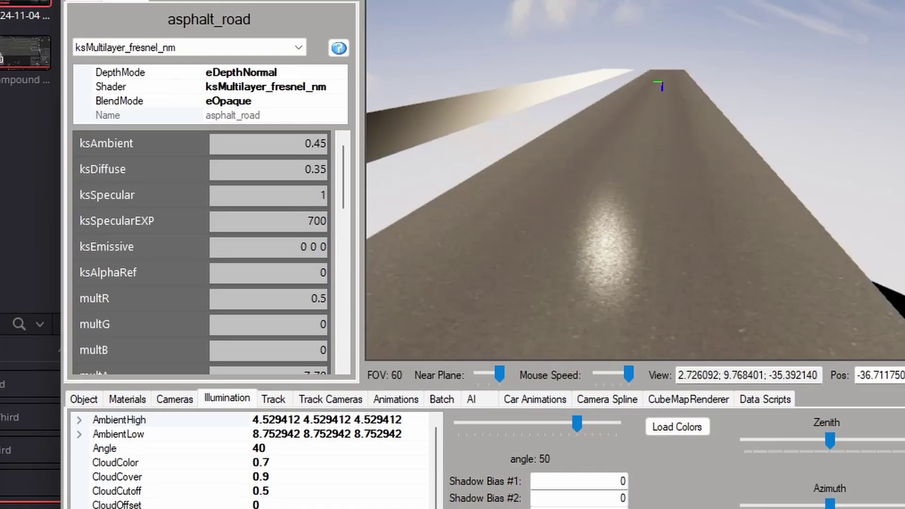
mouse_move(717, 228)
right_down()
mouse_move(784, 236)
mouse_move(724, 231)
right_up()
right_drag(767, 158, 771, 157)
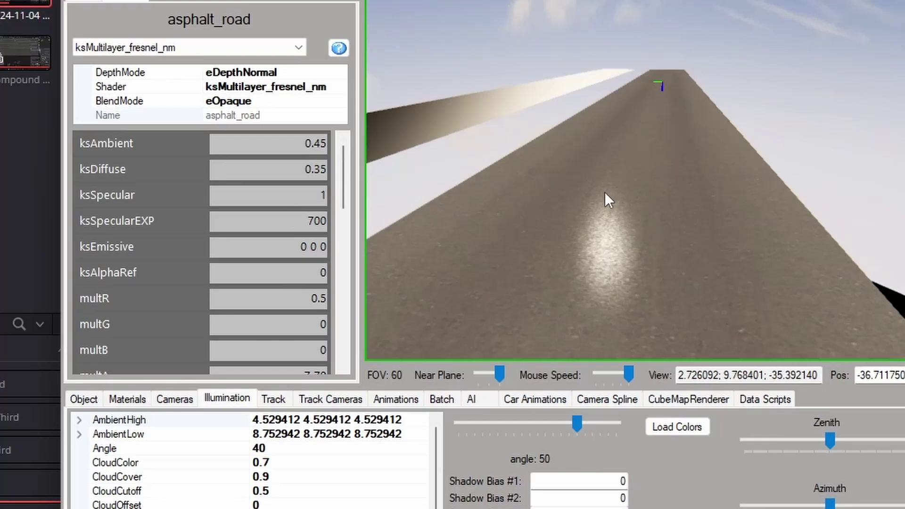
double_click(326, 221)
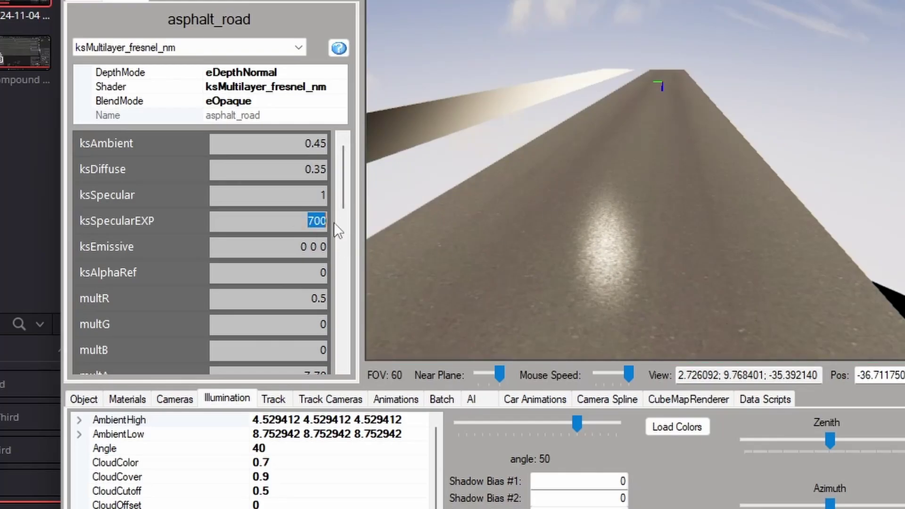
text(45)
key(Return)
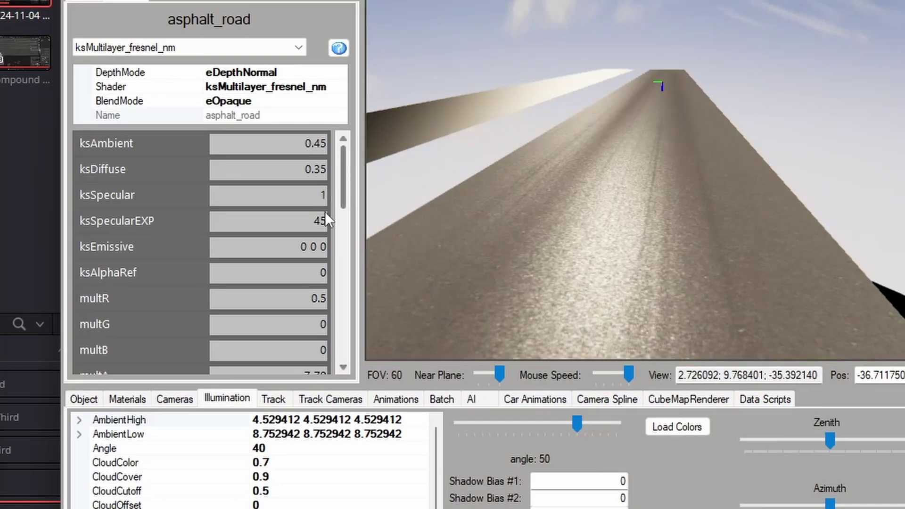
Try ksEmissive at 1 1 1 and 100 100 100 on the asphalt_road material and return it to 0 0 0
drag(293, 248, 357, 252)
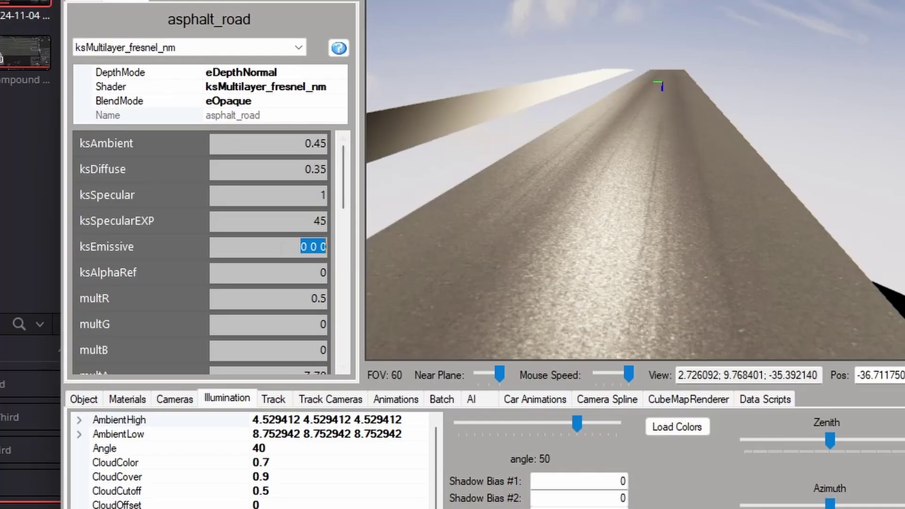
key(Left)
key(shift+End)
text(11)
key(BackSpace)
key(BackSpace)
text(1 1 1)
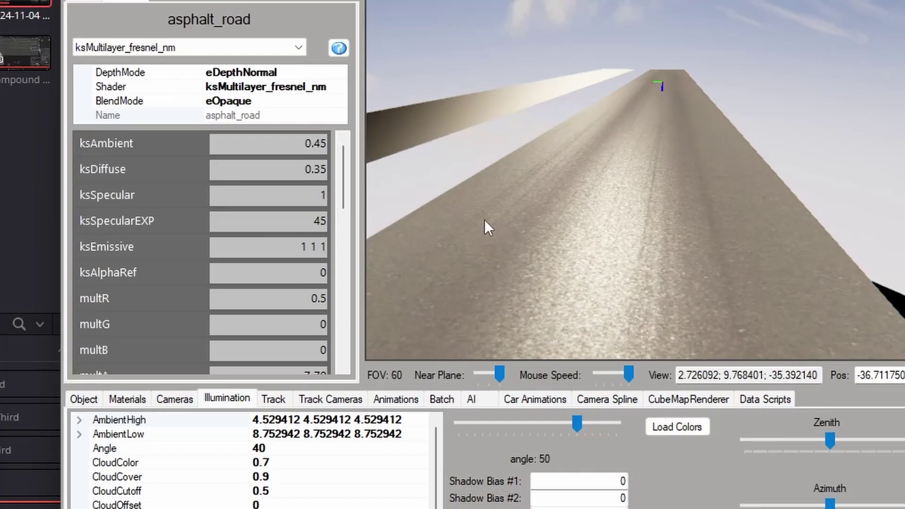
drag(707, 156, 839, 154)
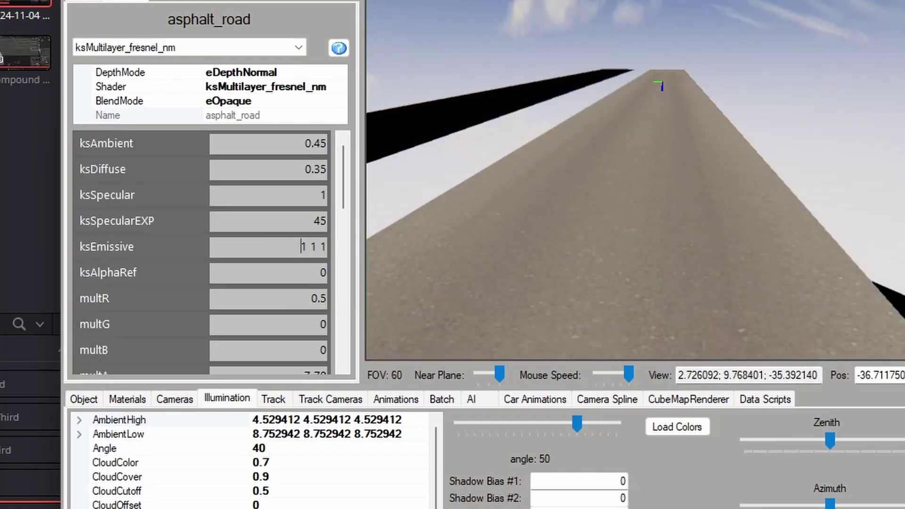
drag(302, 246, 354, 253)
text(100 100 100)
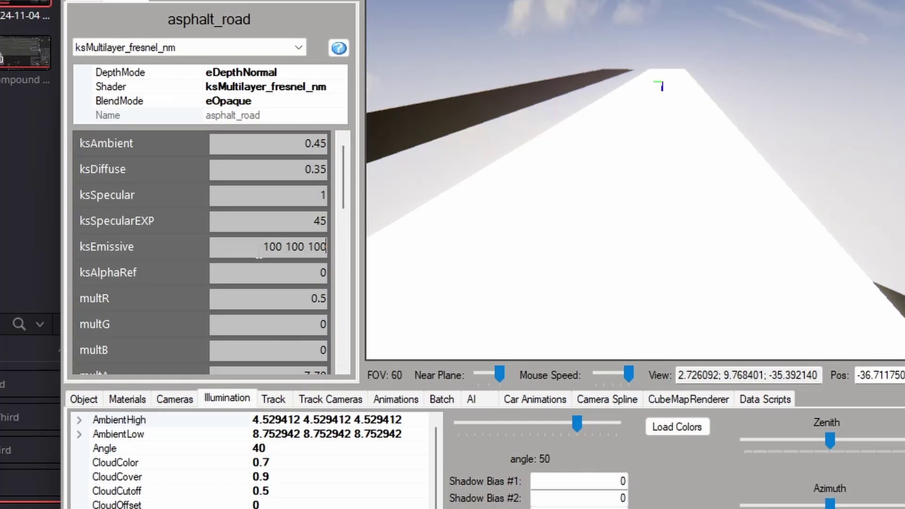
drag(255, 253, 348, 248)
key(BackSpace)
text(0 0 0)
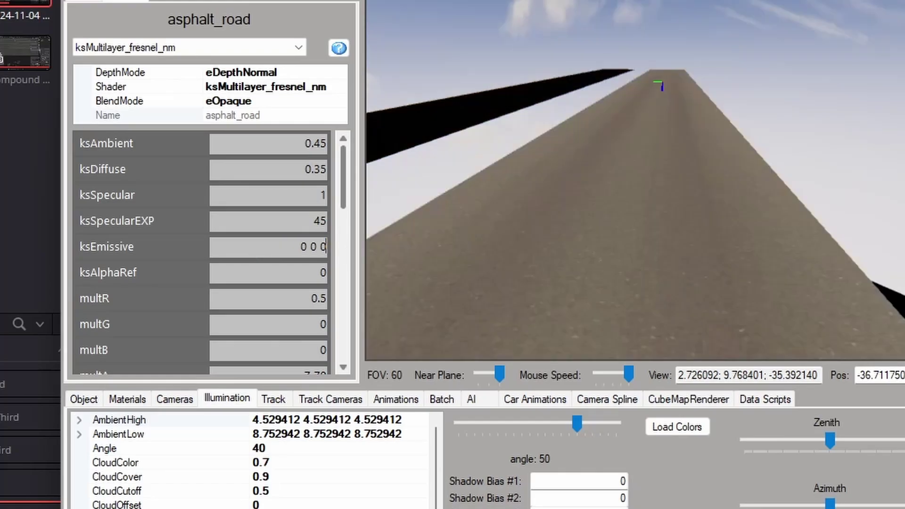
key(Tab)
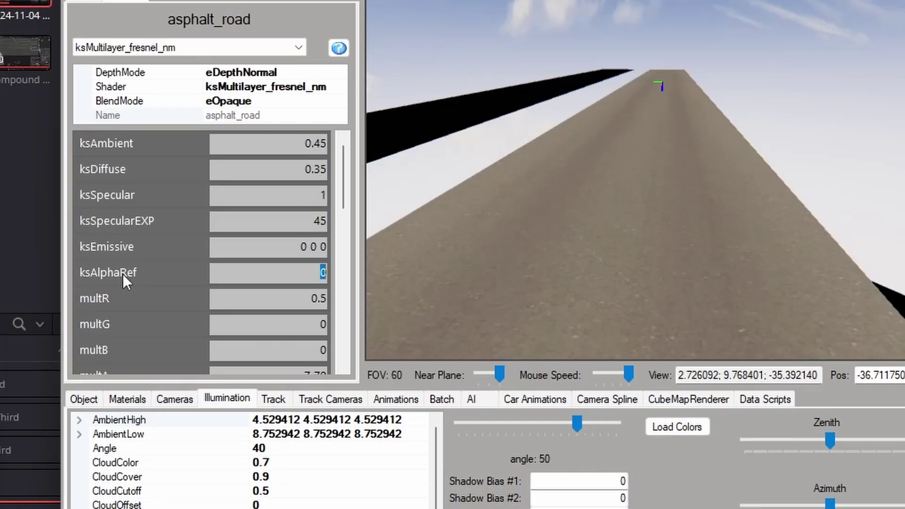
click(410, 146)
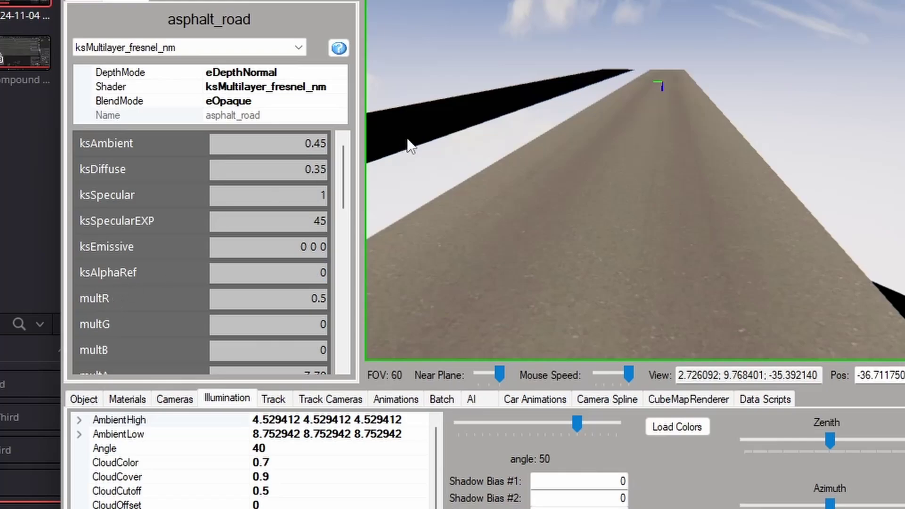
Try multR at 0, 1 and 0.1 on the asphalt_road material and compare the detail texture scale close up
scroll(345, 160, down, 1)
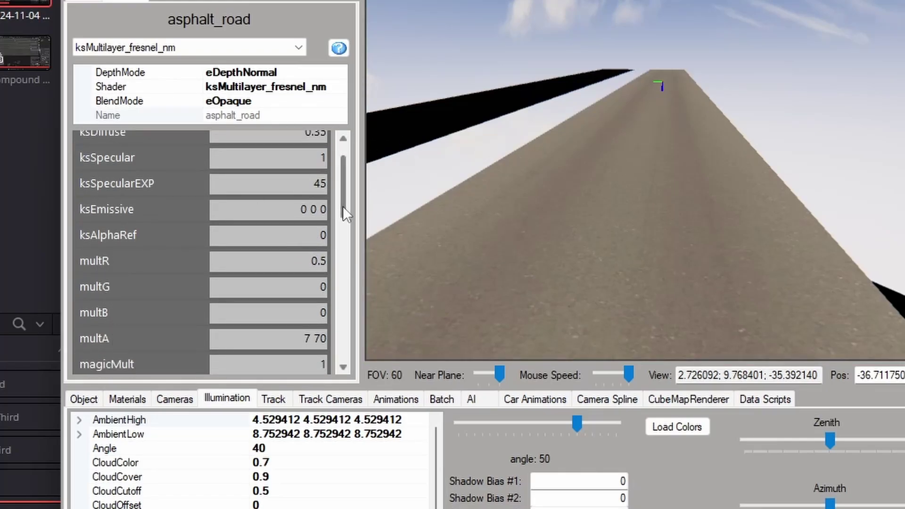
drag(343, 208, 341, 293)
scroll(118, 297, down, 2)
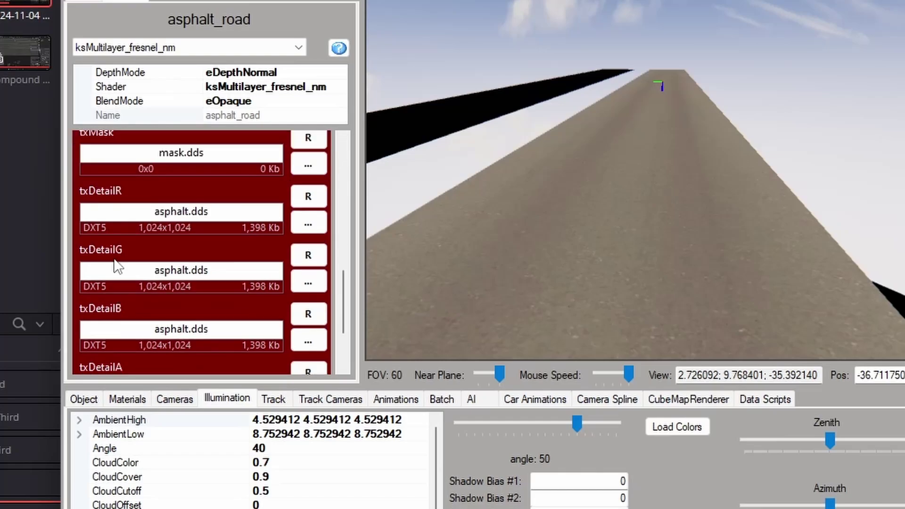
scroll(122, 283, up, 10)
scroll(250, 279, down, 2)
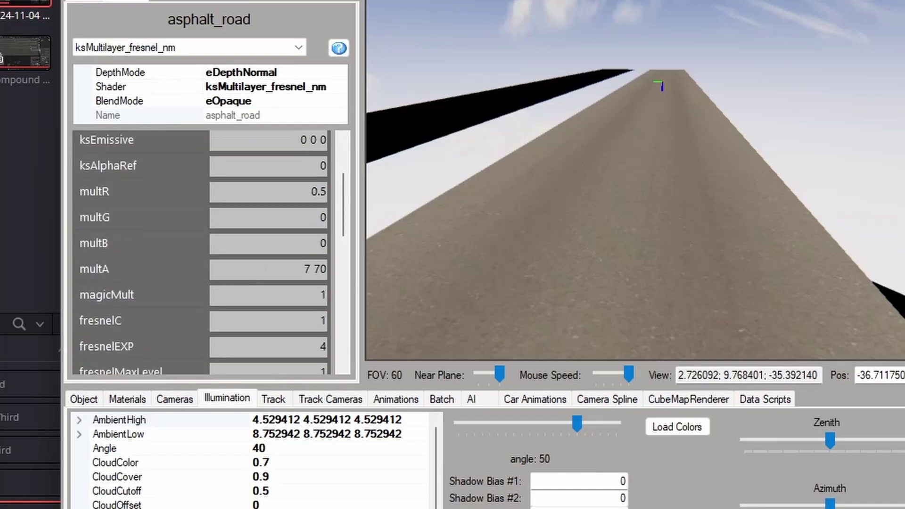
double_click(311, 192)
drag(567, 154, 556, 216)
scroll(557, 216, down, 1)
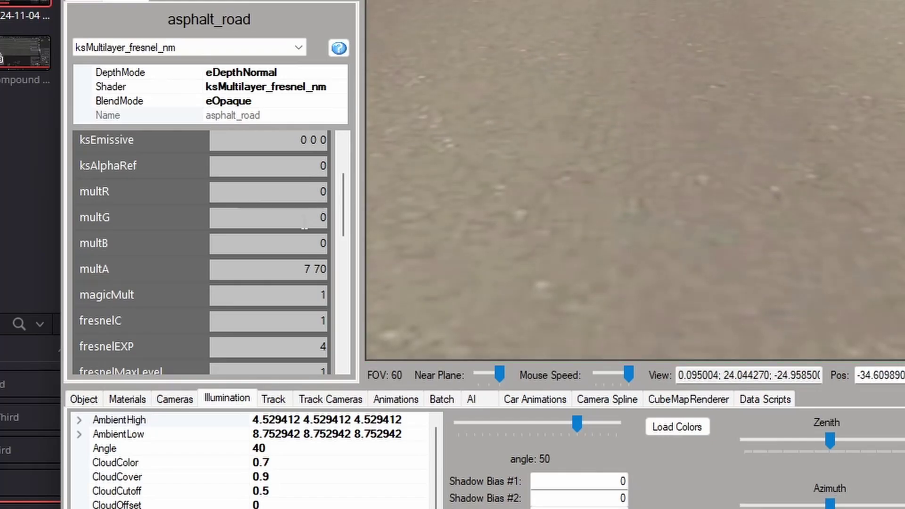
text(1)
drag(309, 192, 331, 199)
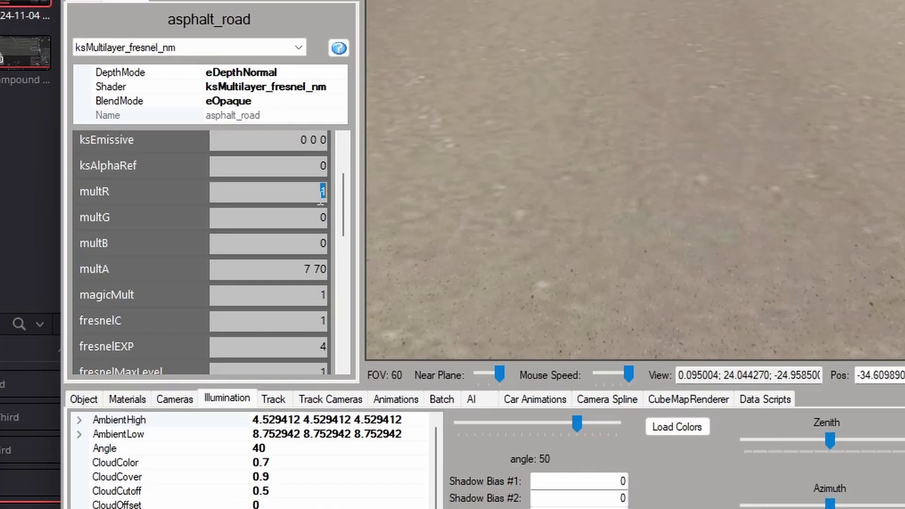
text(0.1)
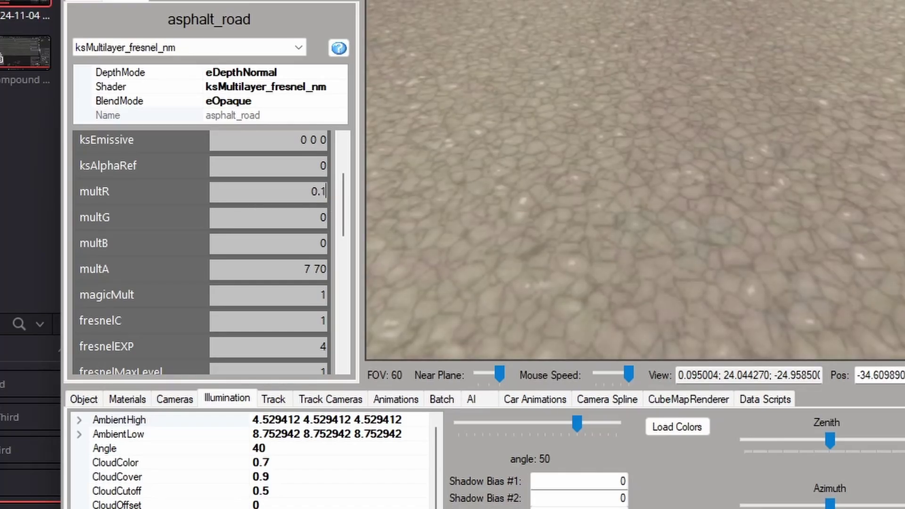
Try multR at 0.5 and 0.2 on the asphalt_road material and settle on 0.3
key(BackSpace)
text(5)
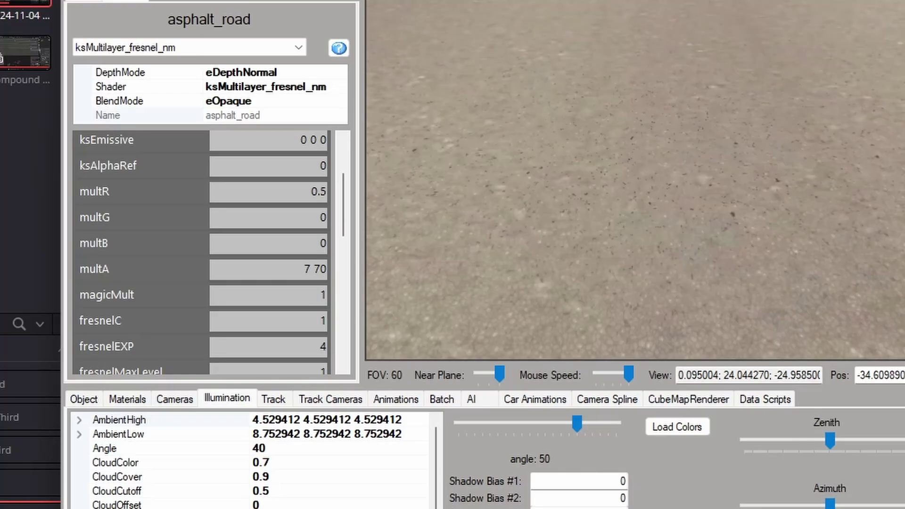
key(BackSpace)
text(2)
key(BackSpace)
text(3)
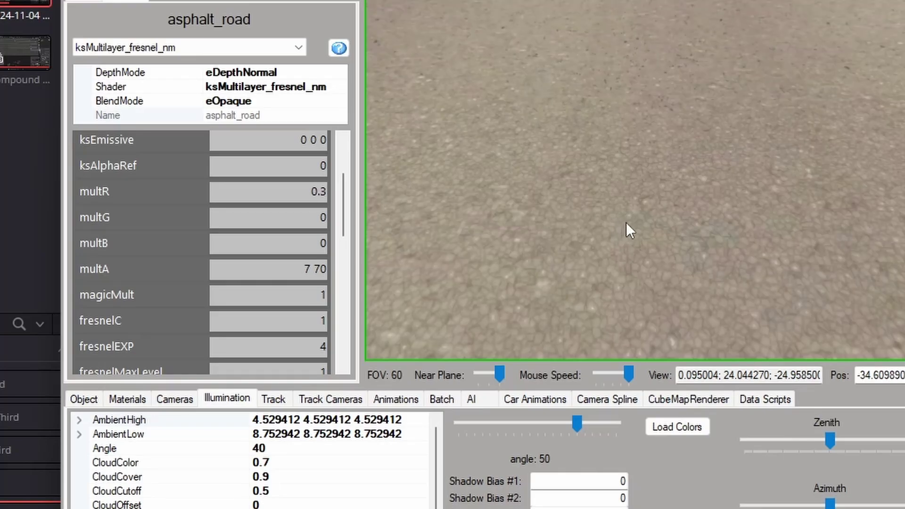
right_drag(626, 222, 625, 159)
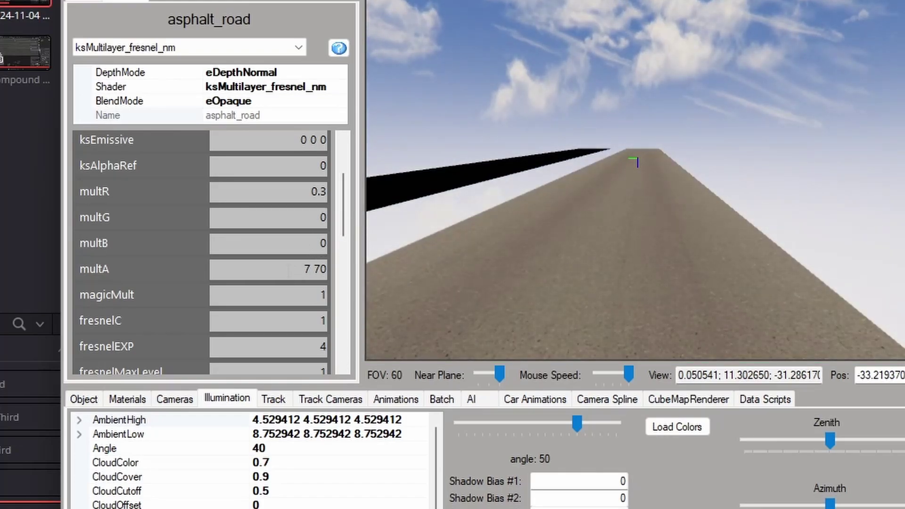
Examine the road from a higher viewpoint and set multA to 0 on the asphalt_road material
drag(326, 217, 320, 226)
scroll(344, 219, down, 1)
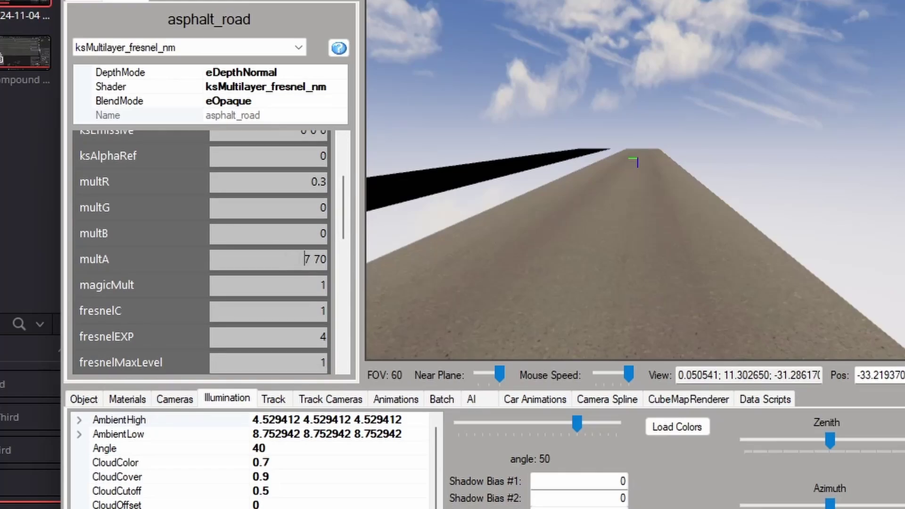
drag(535, 265, 539, 317)
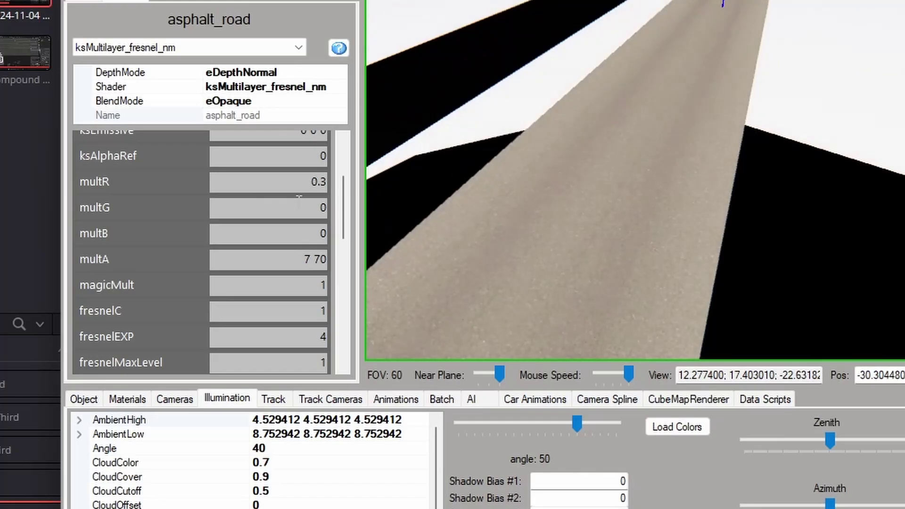
scroll(290, 202, down, 3)
scroll(201, 249, up, 3)
drag(304, 259, 337, 259)
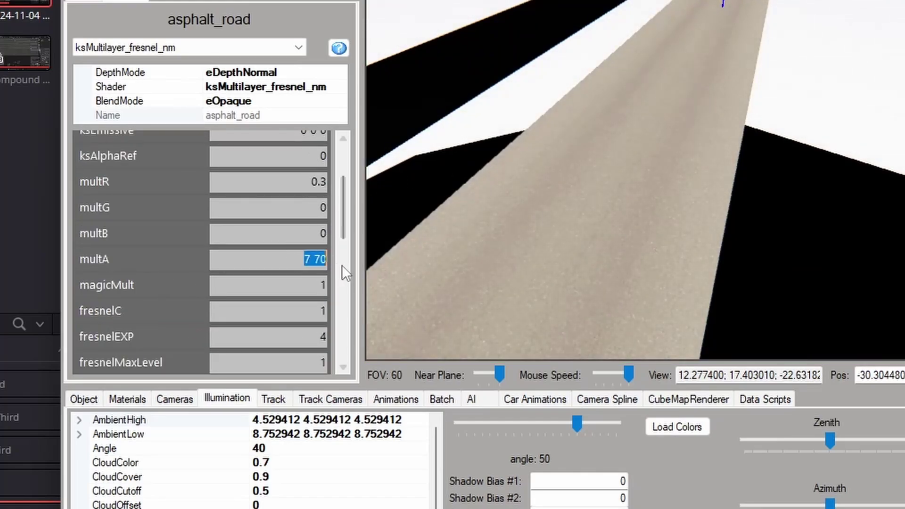
text(0)
key(Return)
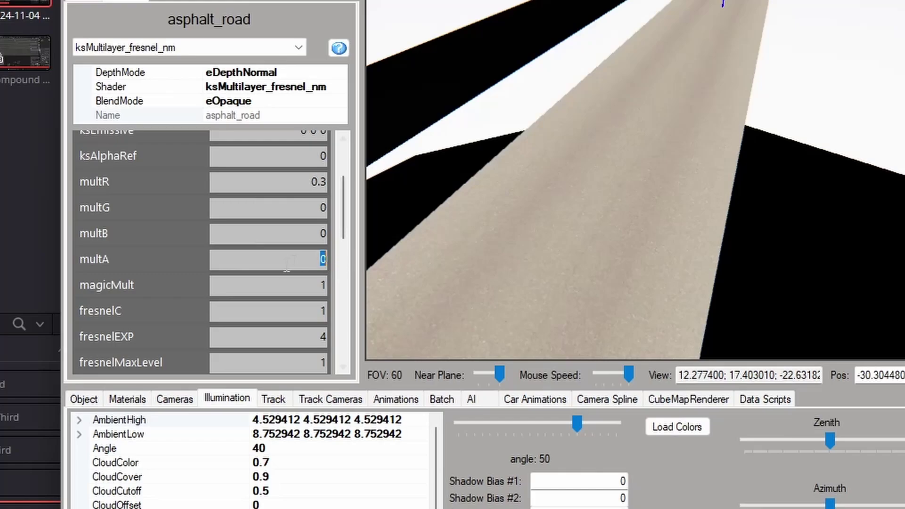
drag(341, 232, 341, 227)
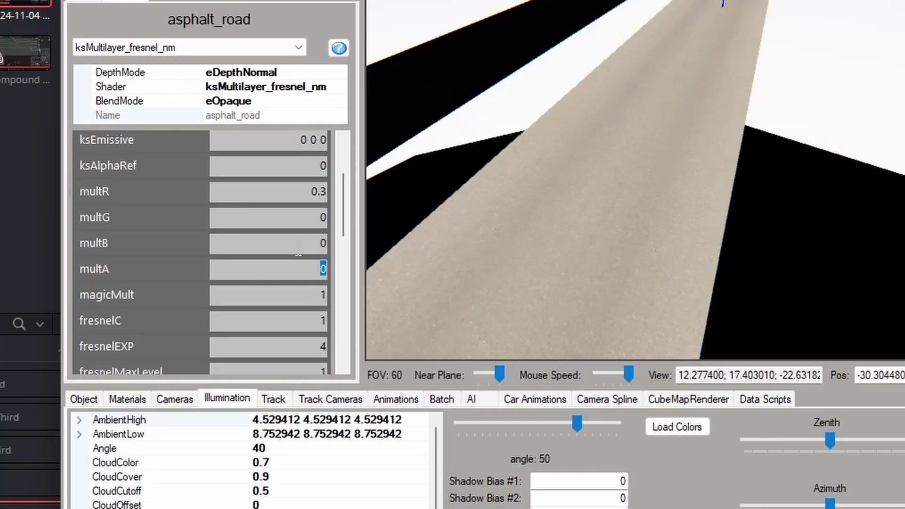
click(316, 266)
Try magicMult at 0 on the asphalt_road material to compare the road's brightness and return it to 1
double_click(322, 295)
text(0)
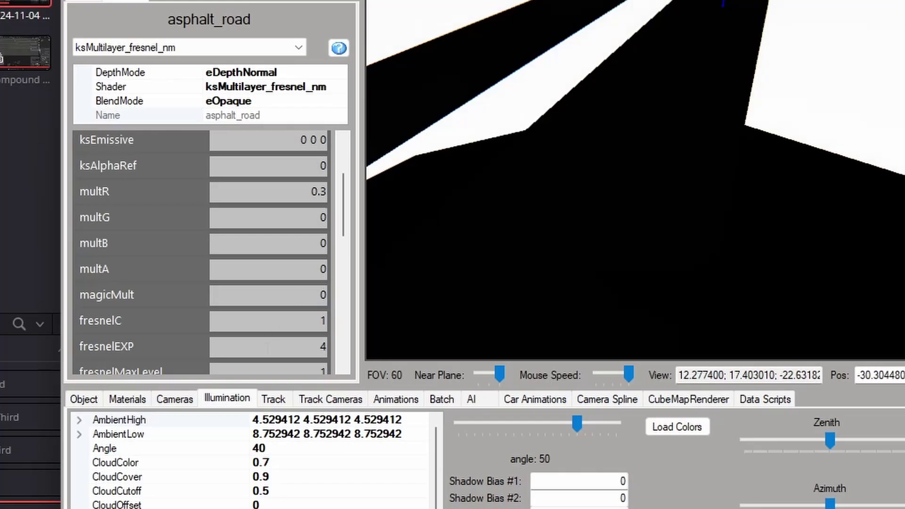
scroll(137, 304, down, 2)
scroll(137, 307, up, 2)
double_click(323, 295)
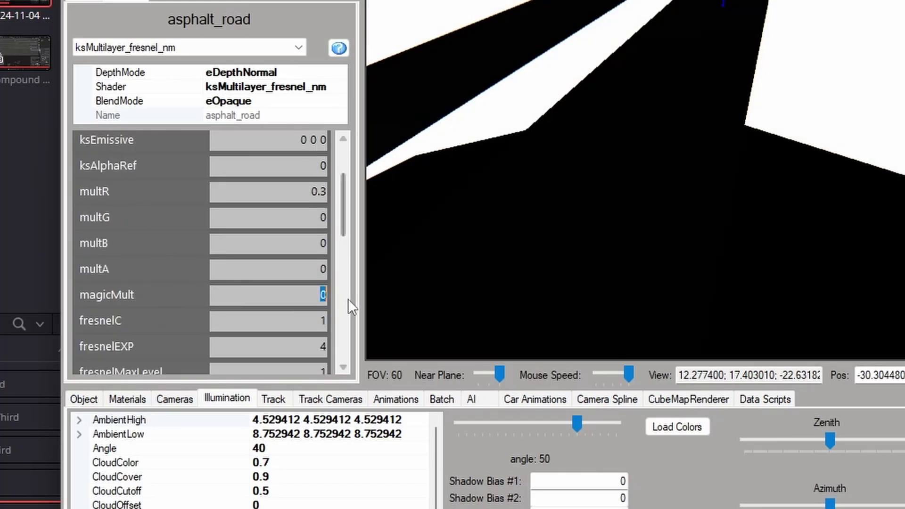
text(1)
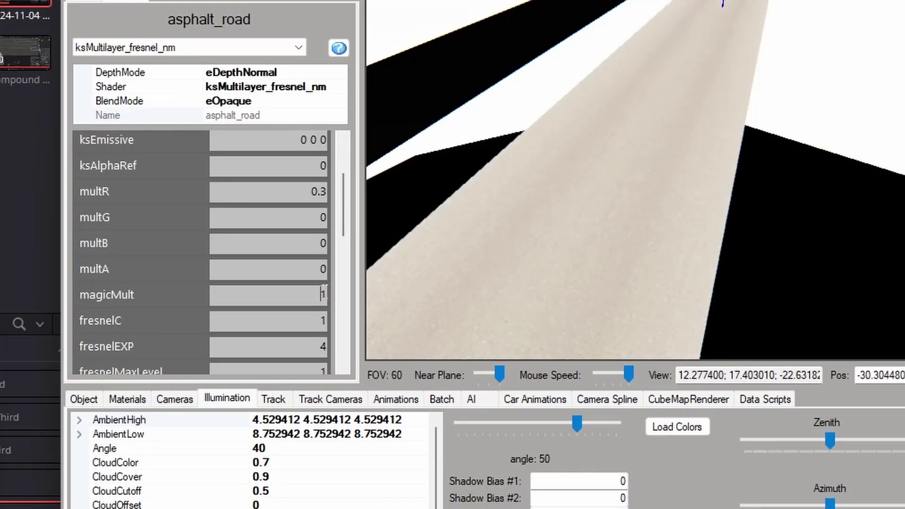
text(0)
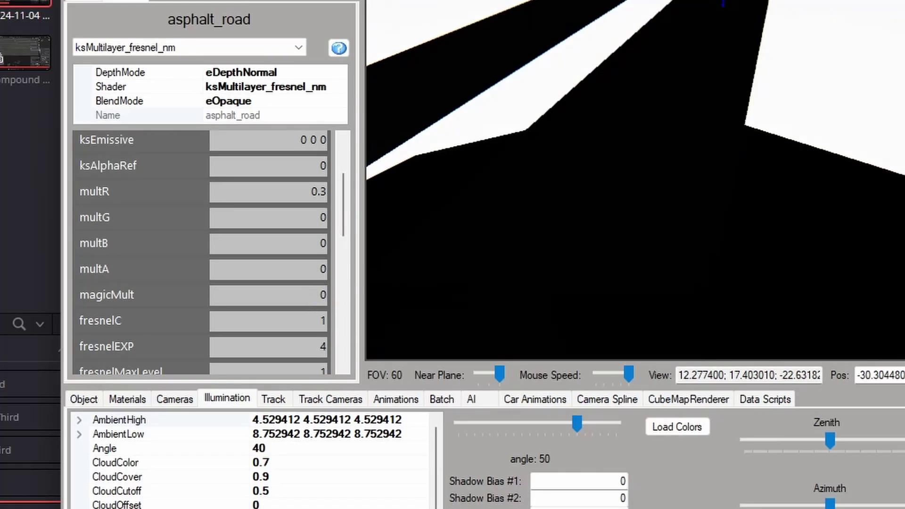
double_click(324, 295)
text(1)
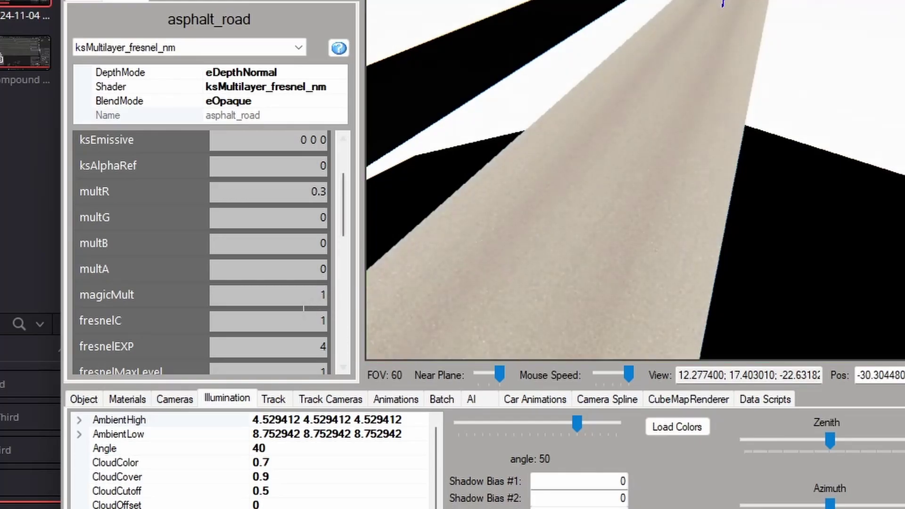
Compare fresnelC at 0 and 1 on the asphalt_road material along the road and return it to 1
double_click(323, 321)
text(0)
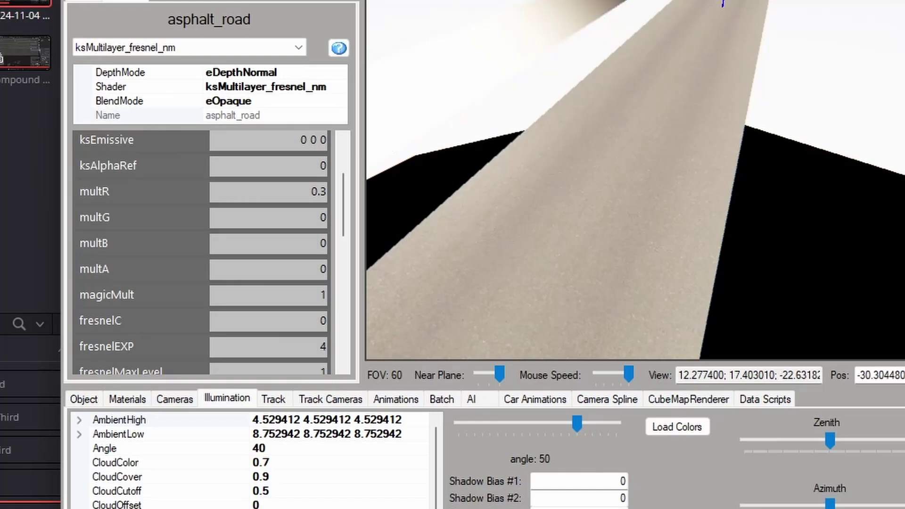
drag(839, 124, 521, 263)
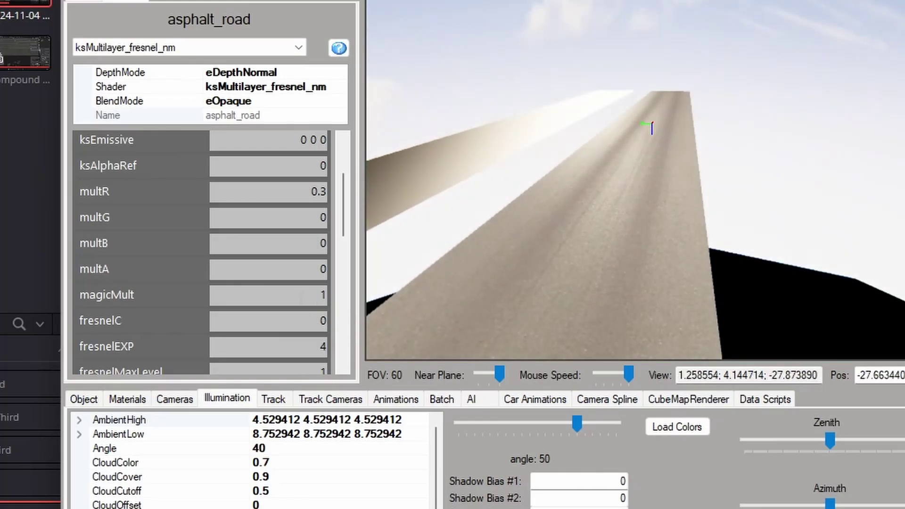
text(1)
mouse_move(317, 322)
mouse_down()
mouse_move(349, 327)
mouse_move(301, 328)
mouse_move(348, 326)
mouse_move(335, 326)
mouse_up()
text(010101)
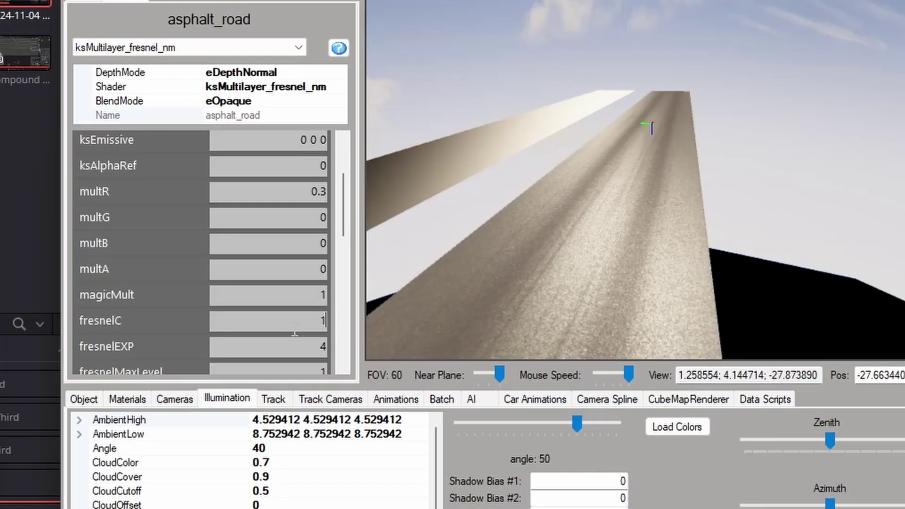
Try fresnelEXP at 1 and 100 on the asphalt_road material, set it to 2 and check the road's reflection
mouse_move(308, 349)
mouse_down()
mouse_move(342, 349)
mouse_move(339, 325)
mouse_up()
text(1)
text(100)
text(01)
drag(297, 347, 336, 347)
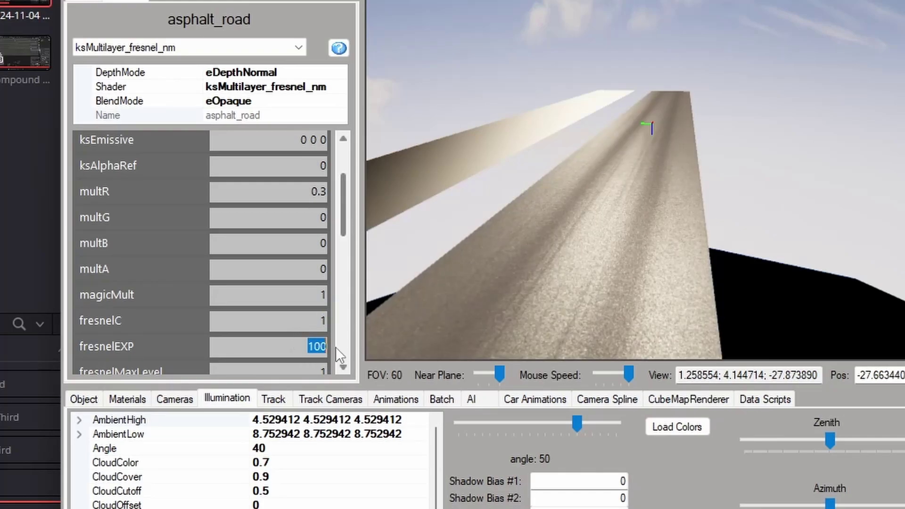
text(2)
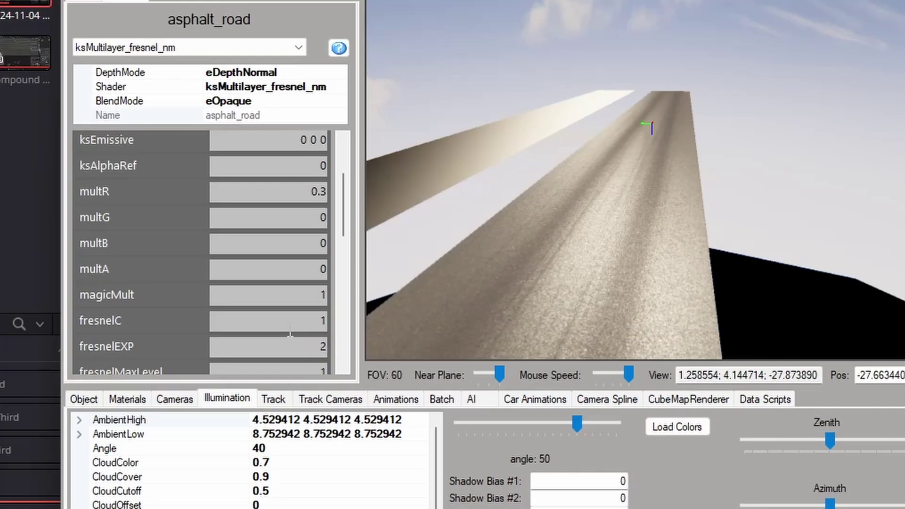
drag(556, 264, 663, 248)
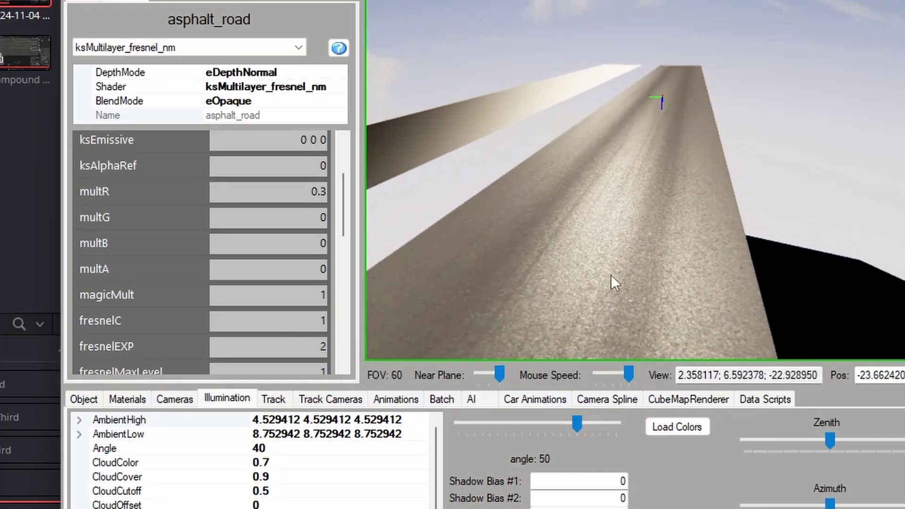
drag(611, 276, 589, 294)
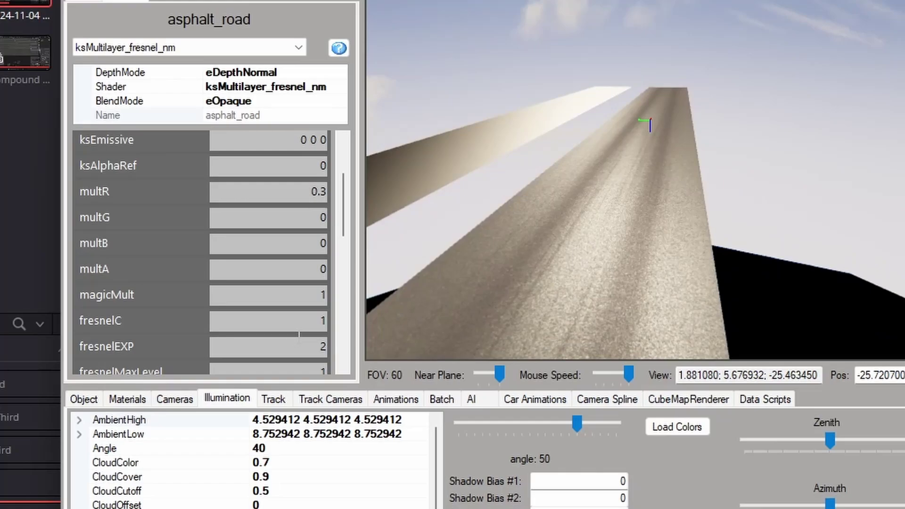
Try fresnelEXP at 0, 1 and 45 on the asphalt_road material and return it to 2
drag(305, 346, 336, 321)
text(010101)
scroll(341, 251, down, 1)
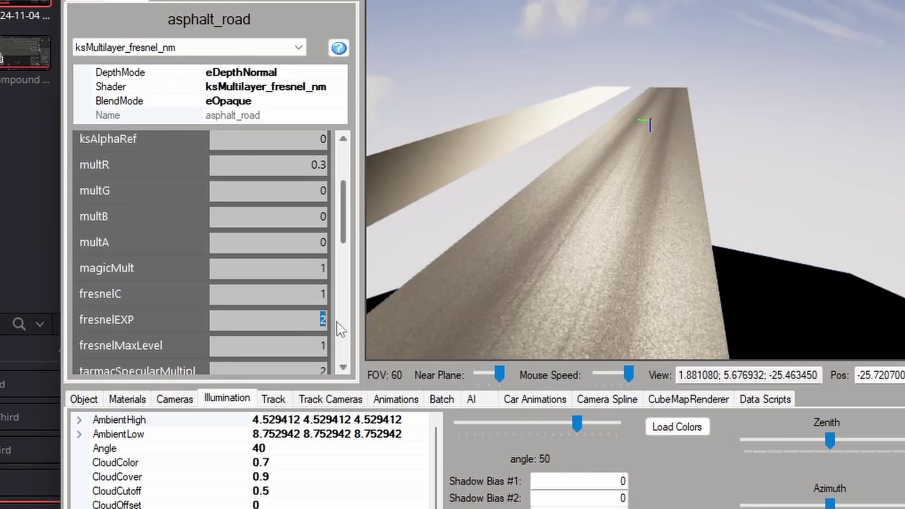
text(45)
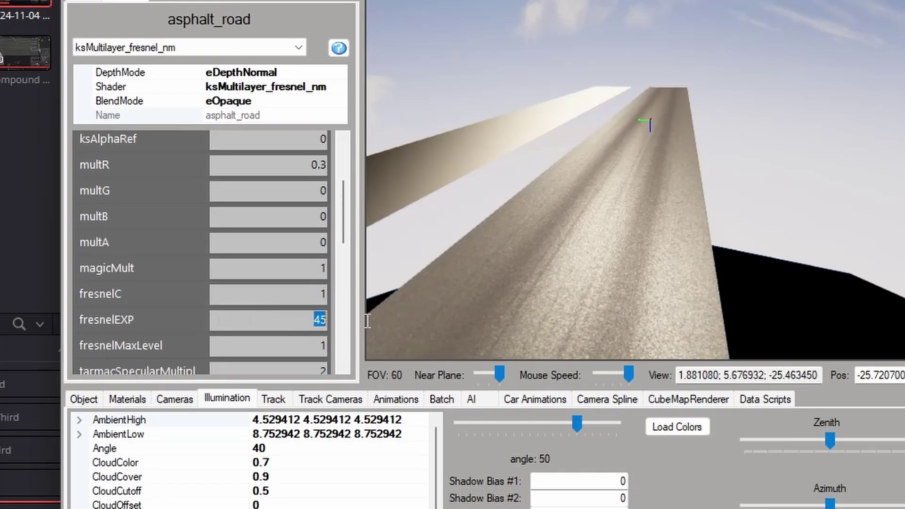
key(BackSpace)
key(BackSpace)
text(2)
Try fresnelMaxLevel at 2 on the asphalt_road material and return it to 1
drag(319, 346, 346, 335)
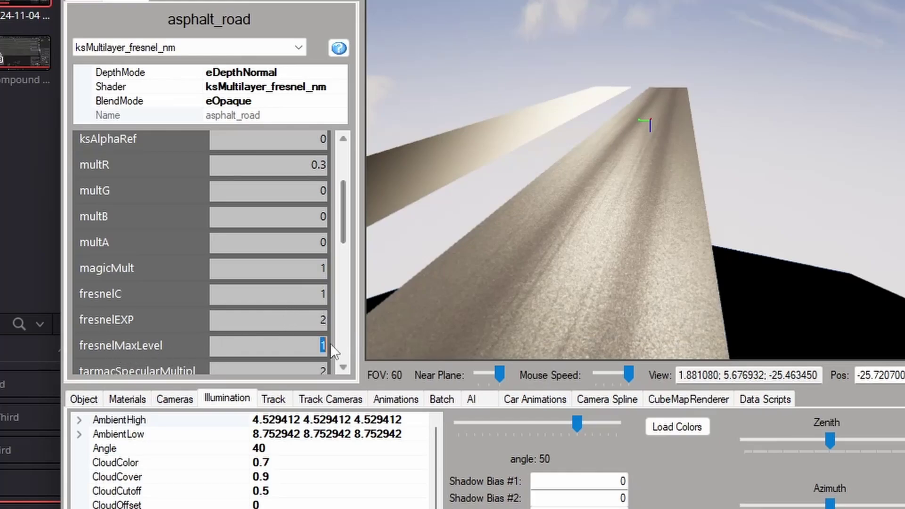
text(2)
key(BackSpace)
text(1)
key(BackSpace)
text(2)
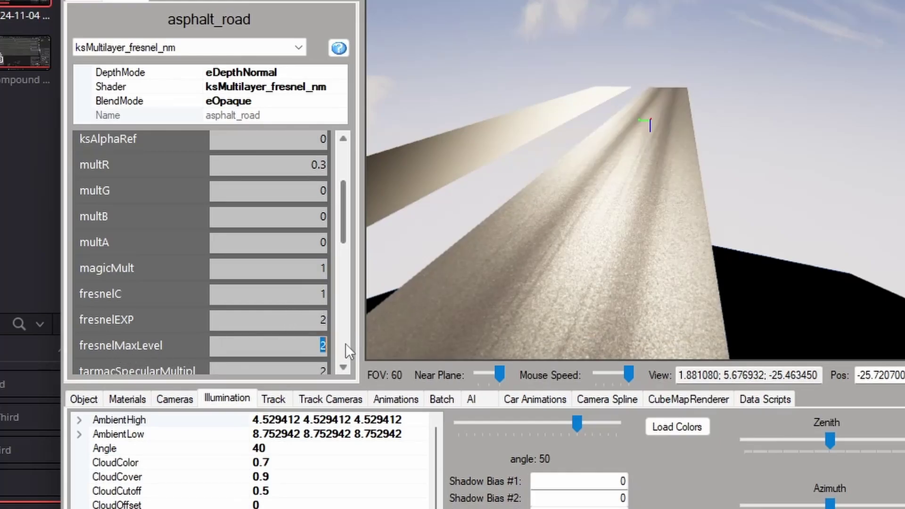
key(BackSpace)
text(1)
Compare tarmacSpecularMultipl at 1 and 2 on the asphalt_road material and return it to 2
scroll(213, 310, down, 2)
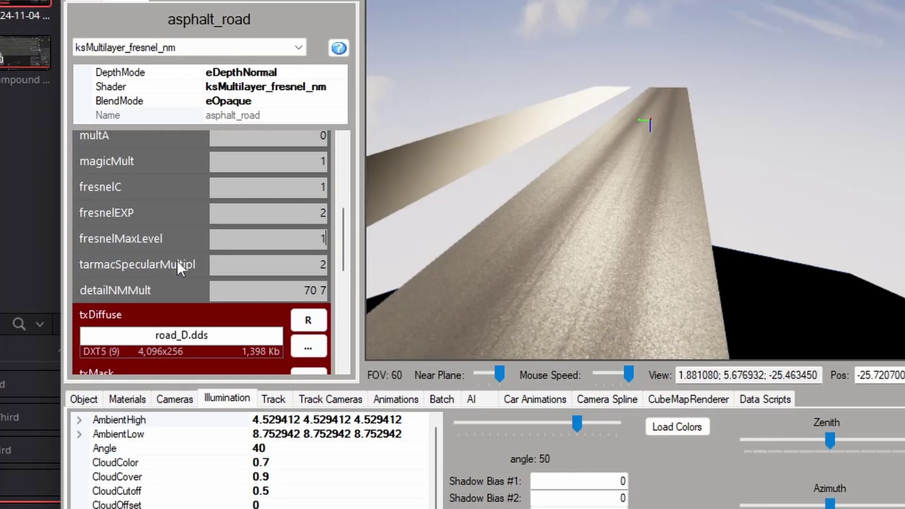
text(1)
text(2)
drag(293, 268, 337, 270)
text(1221)
drag(318, 265, 332, 265)
text(2)
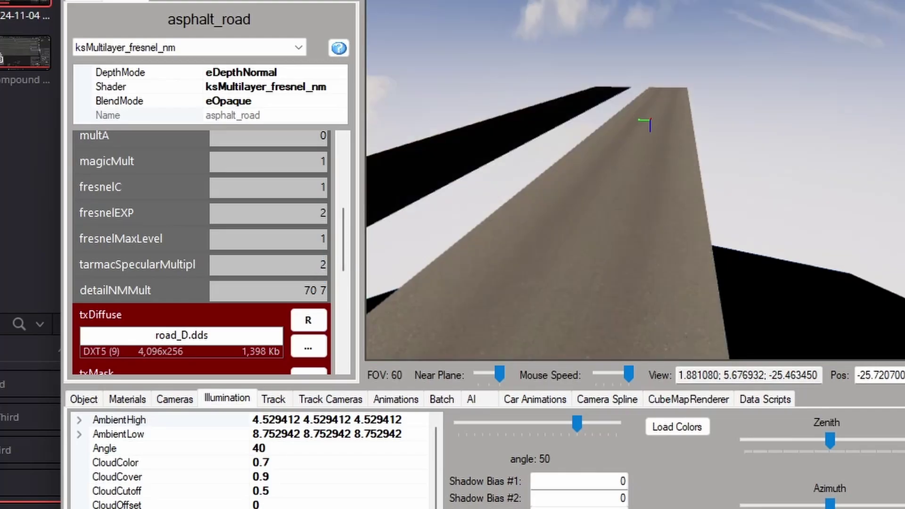
Compare tarmacSpecularMultipl at 1 and 2 close up on the sunlit asphalt and leave it at 2
drag(799, 154, 790, 192)
drag(319, 265, 338, 265)
text(120)
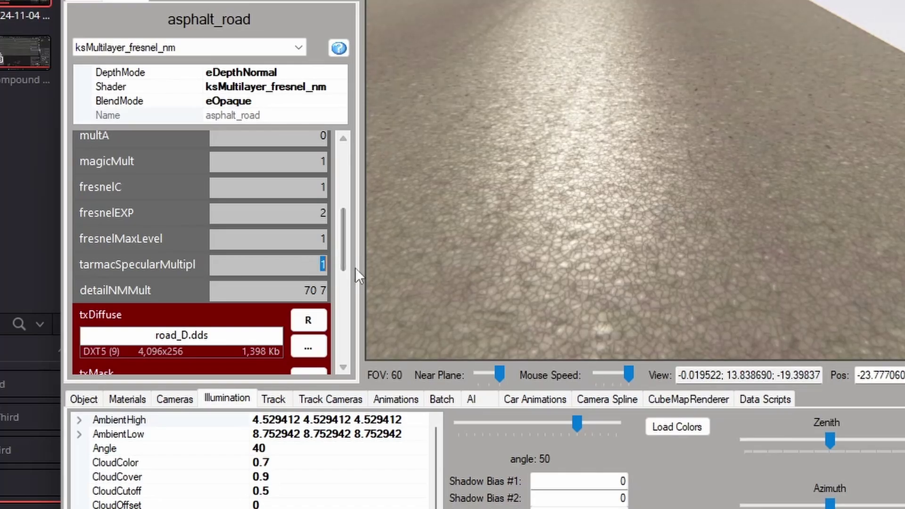
drag(316, 269, 327, 271)
text(2)
drag(510, 297, 604, 277)
scroll(604, 277, down, 6)
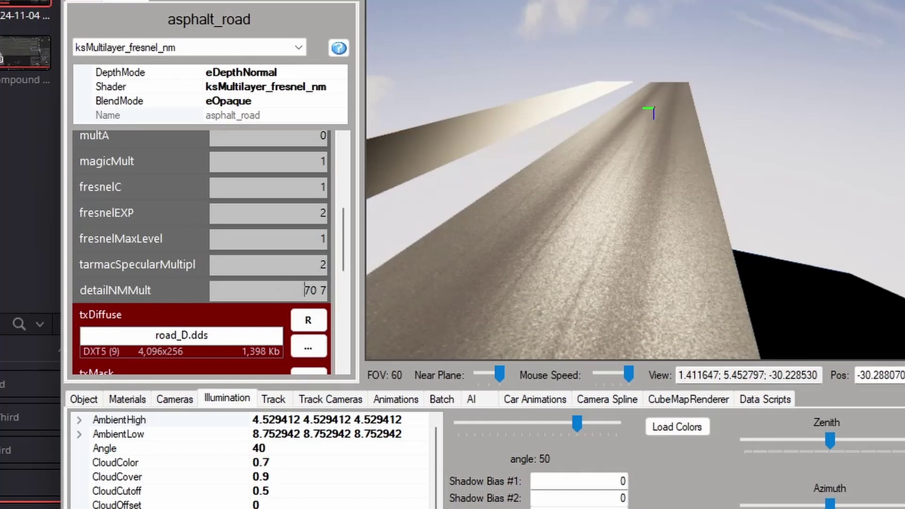
Set detailNMMult to 10 7 on the asphalt_road material and check the road surface close up
mouse_move(304, 290)
mouse_down()
mouse_move(320, 290)
mouse_move(297, 290)
mouse_up()
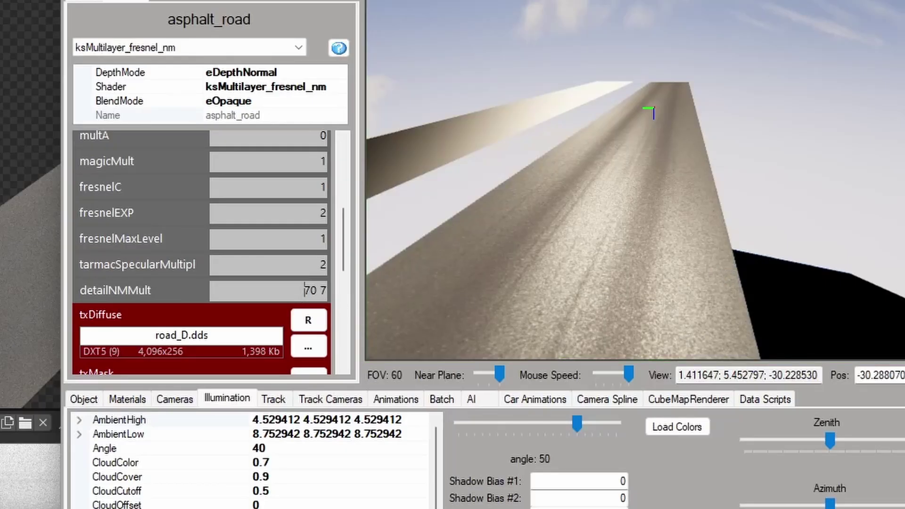
double_click(326, 290)
key(shift+Left)
key(shift+Left)
text(10)
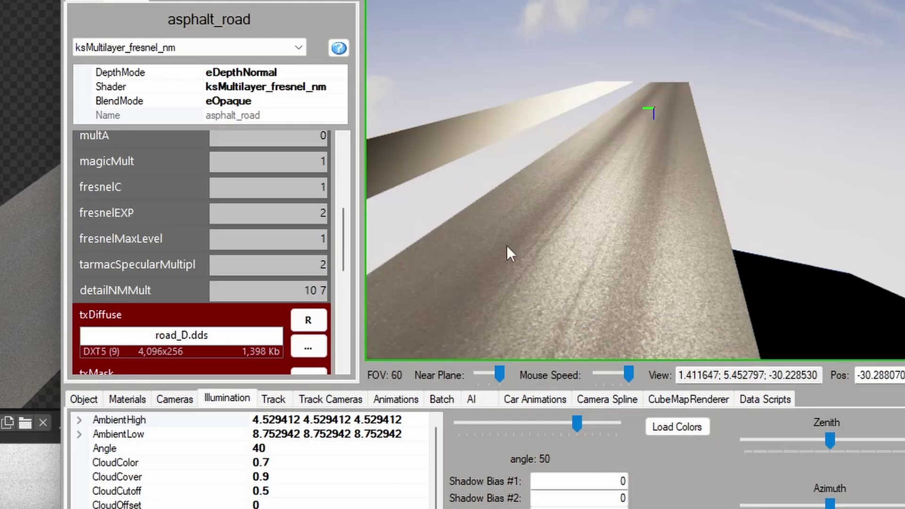
drag(507, 245, 576, 299)
Assign the asphalt_a_nm texture from the texture folder to the txDetailNM slot of the asphalt_road material
scroll(242, 301, down, 5)
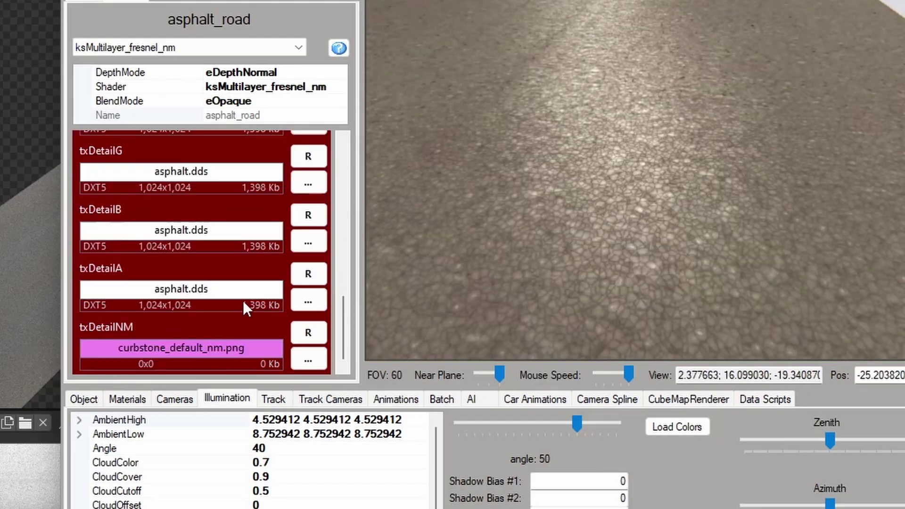
click(317, 362)
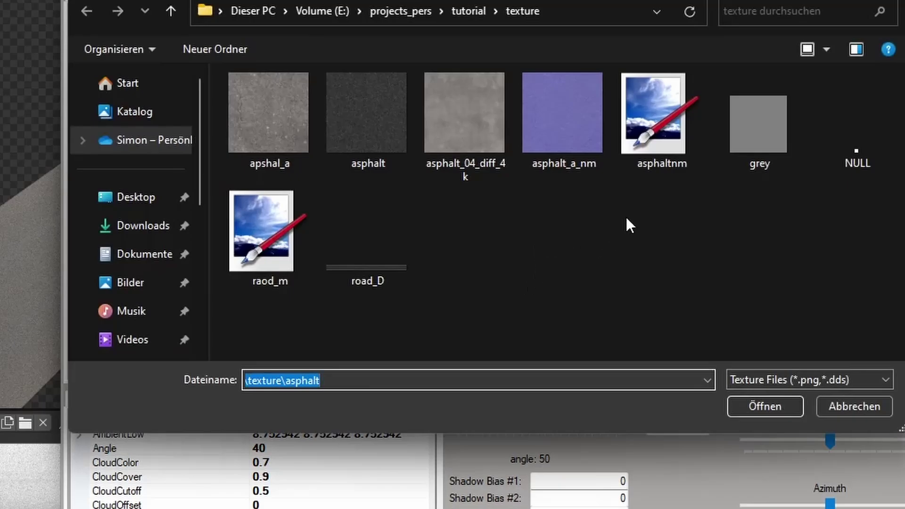
double_click(567, 139)
mouse_move(593, 196)
mouse_down()
mouse_move(593, 226)
mouse_move(564, 256)
mouse_move(582, 202)
mouse_up()
Try detailNMMult at 10 1 and 20 2 on the asphalt_road material, then settle on 40 4 and check the road
scroll(301, 292, down, 5)
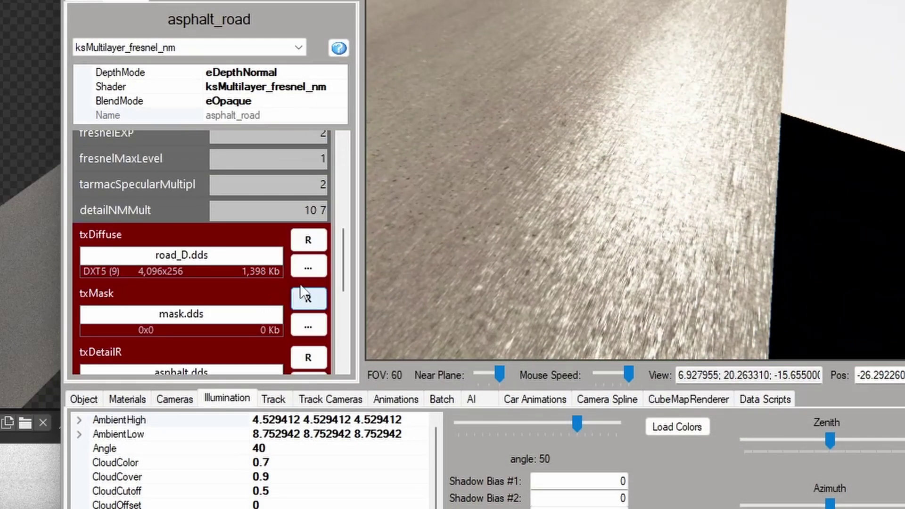
click(308, 297)
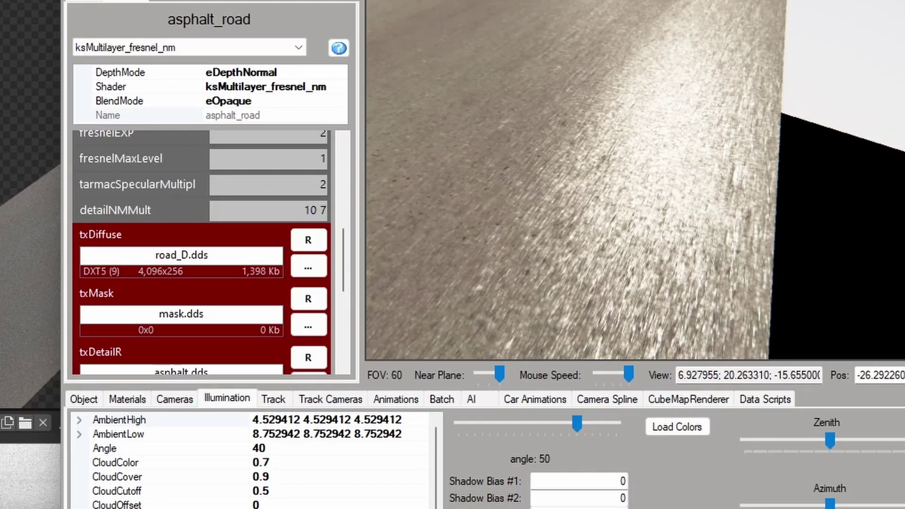
drag(303, 210, 336, 219)
text(10 1)
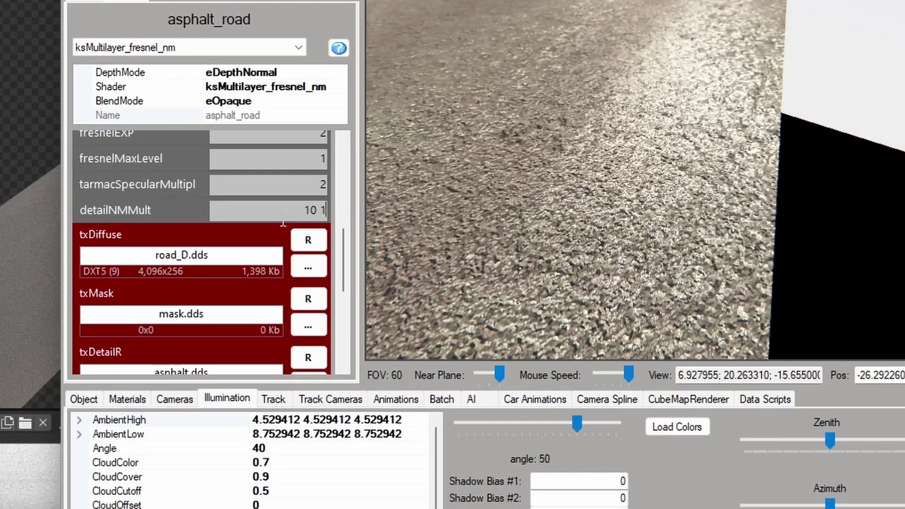
mouse_move(477, 265)
mouse_down()
mouse_move(485, 247)
mouse_move(484, 273)
mouse_move(490, 256)
mouse_up()
drag(304, 210, 338, 212)
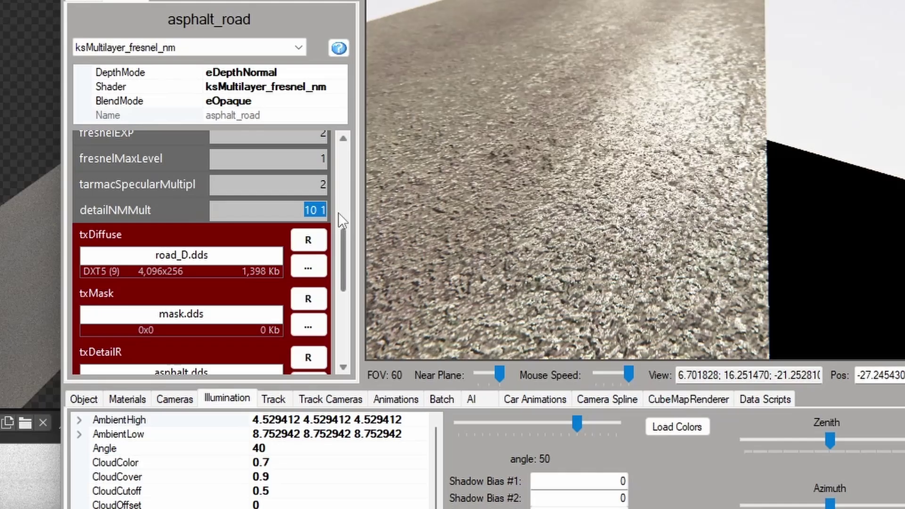
text(20 2)
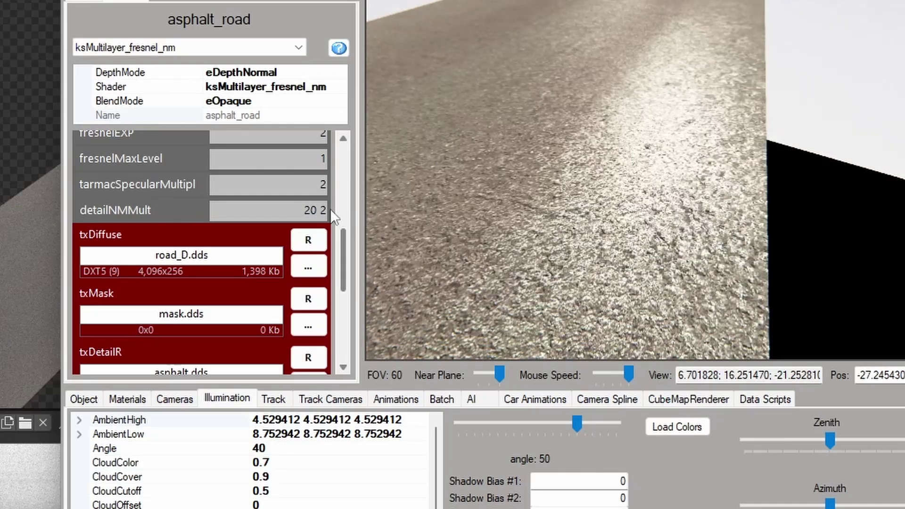
drag(303, 210, 349, 211)
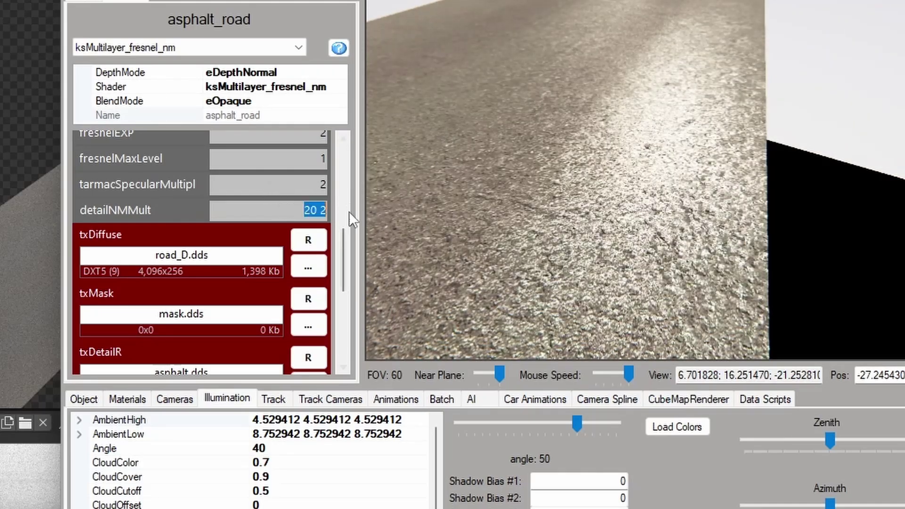
text(40)
text(4)
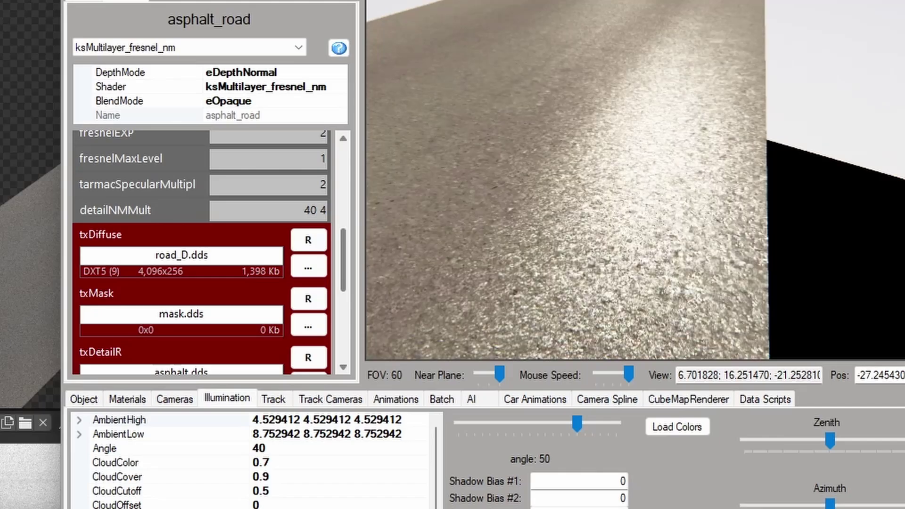
drag(626, 212, 717, 207)
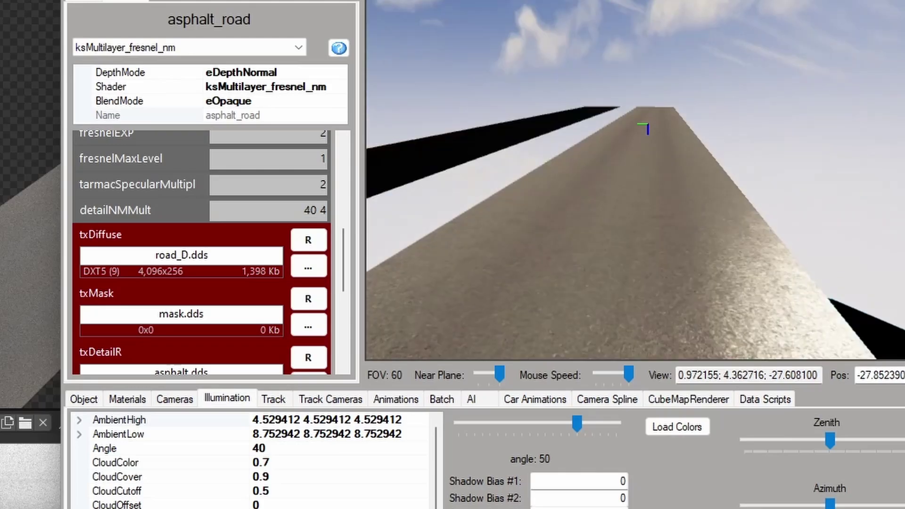
drag(889, 161, 742, 208)
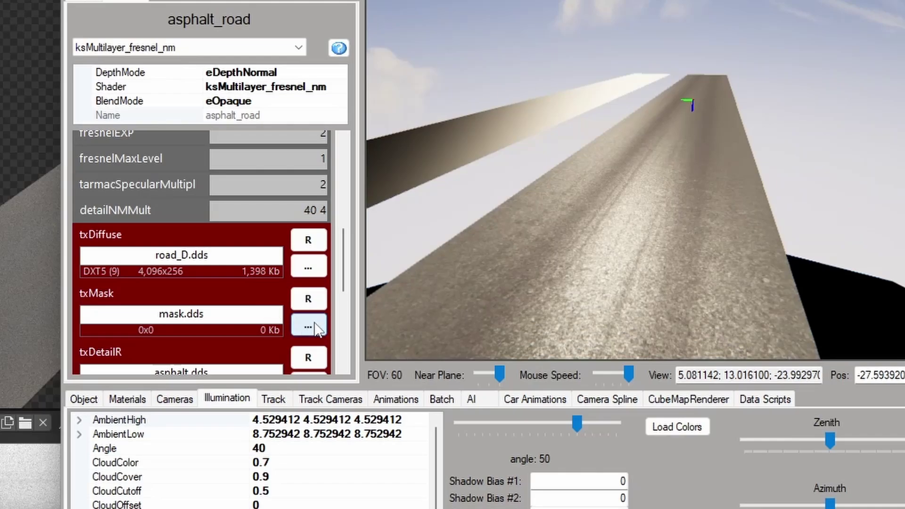
Create a new 1024 by 256 px Photopea project with a transparent background
scroll(345, 271, up, 1)
drag(343, 263, 341, 273)
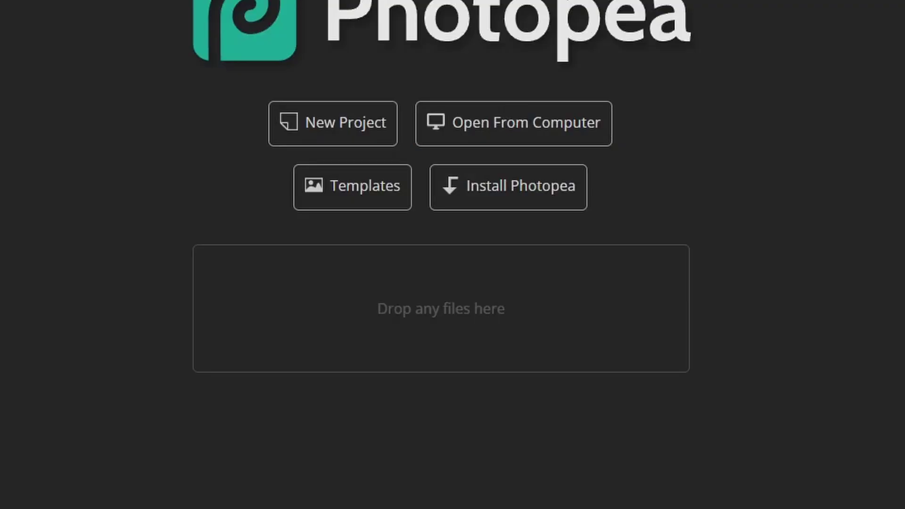
click(335, 131)
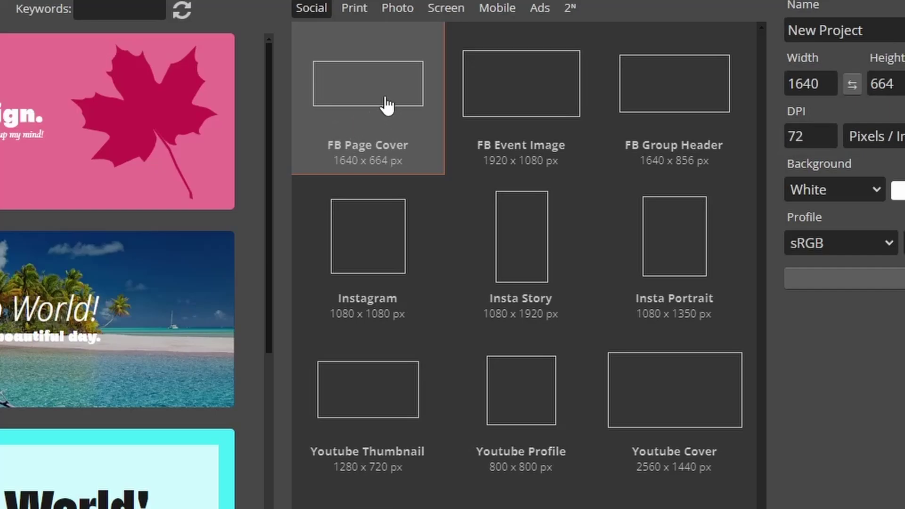
drag(817, 84, 786, 85)
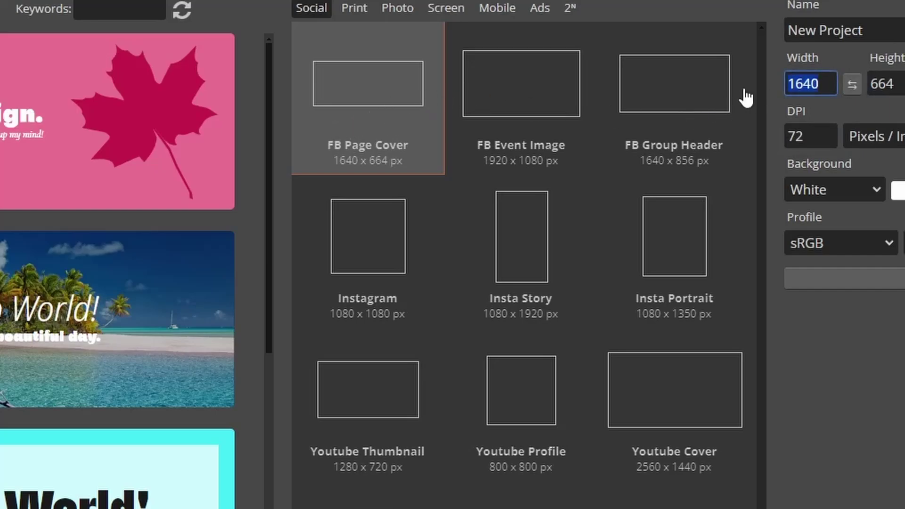
text(1024)
key(Tab)
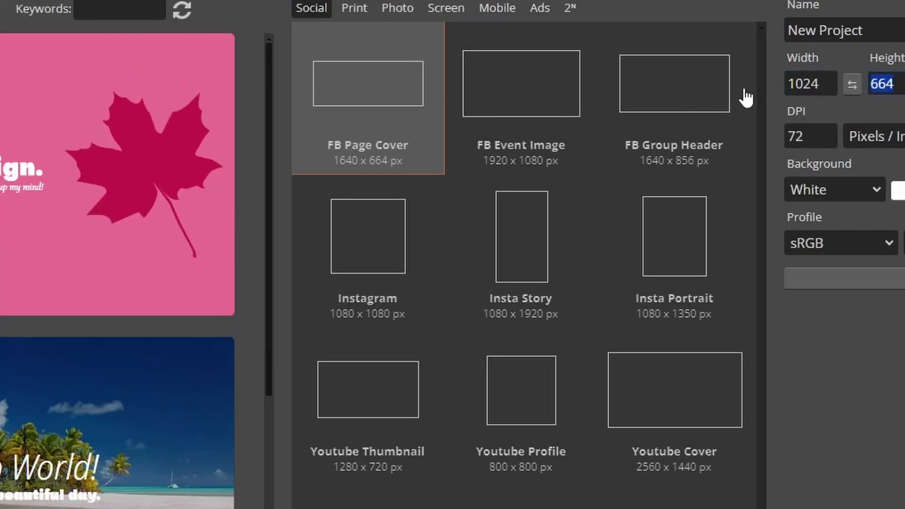
text(256)
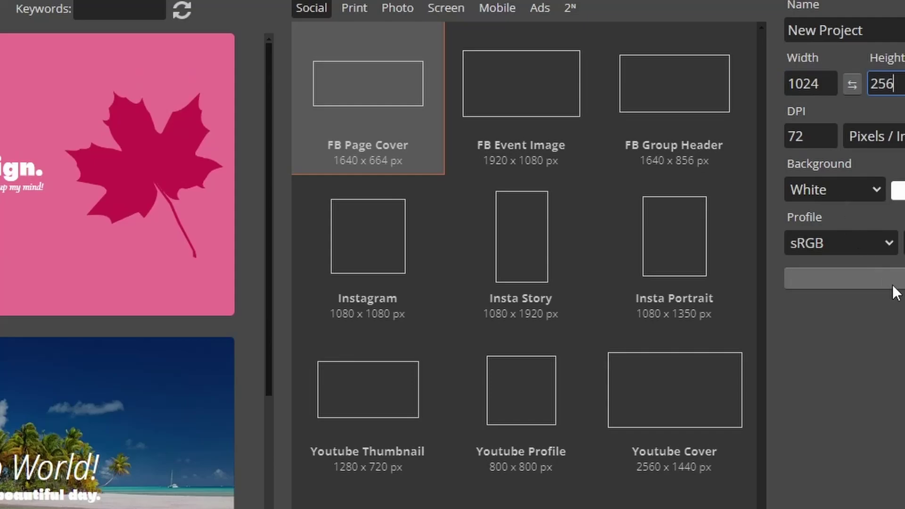
click(853, 190)
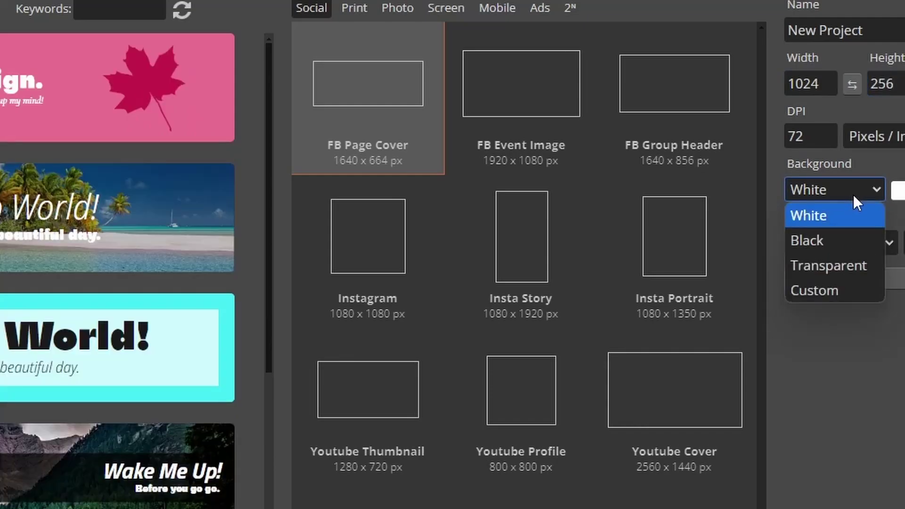
click(848, 265)
click(850, 278)
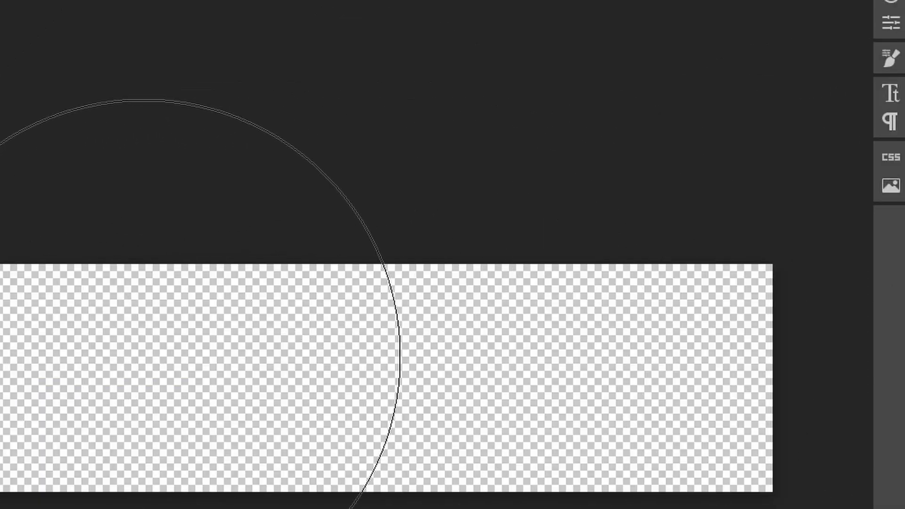
Set the brush colour to pure red (ff0000) and paint over the entire canvas
click(0, 508)
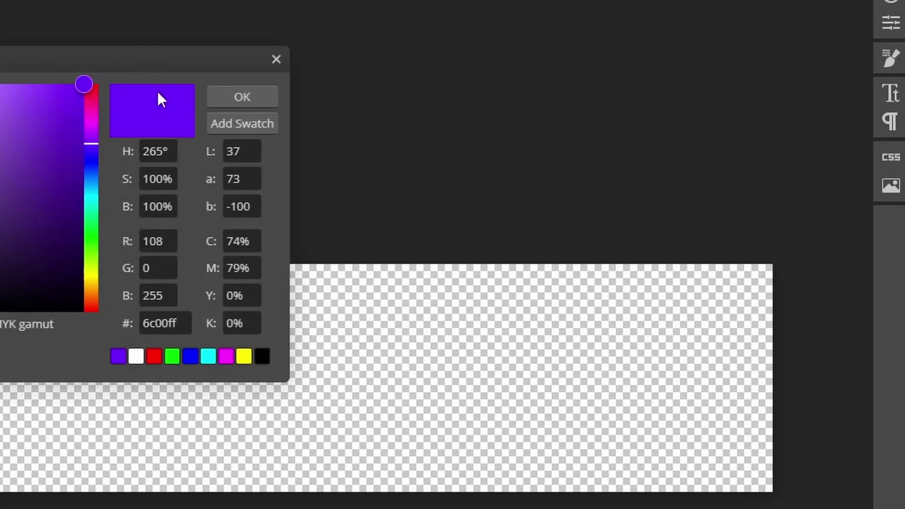
click(154, 358)
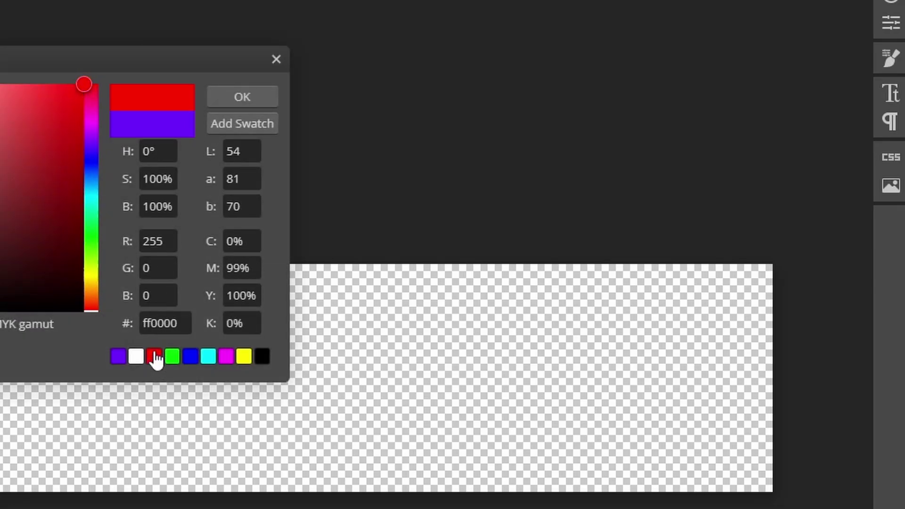
click(238, 97)
drag(0, 333, 677, 338)
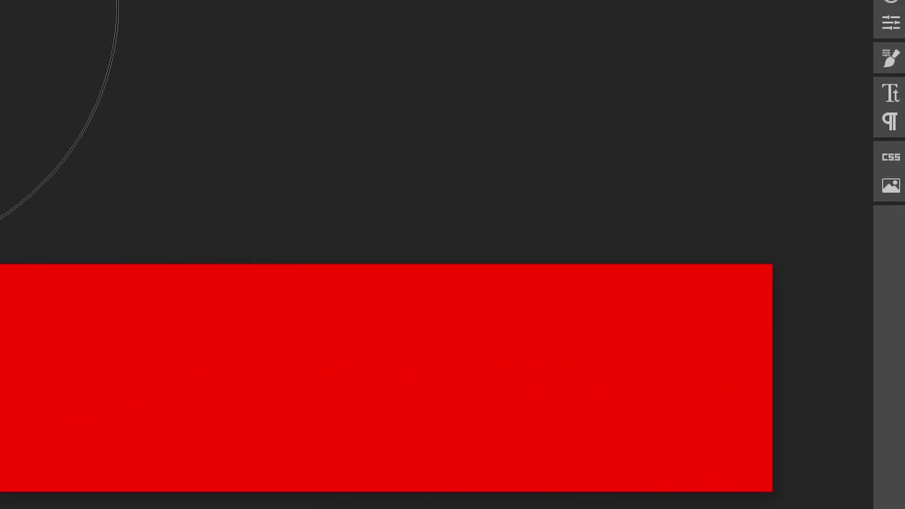
Reduce the brush size, set the colour to green (00ff00) and paint two freehand patches on the red canvas
right_click(0, 4)
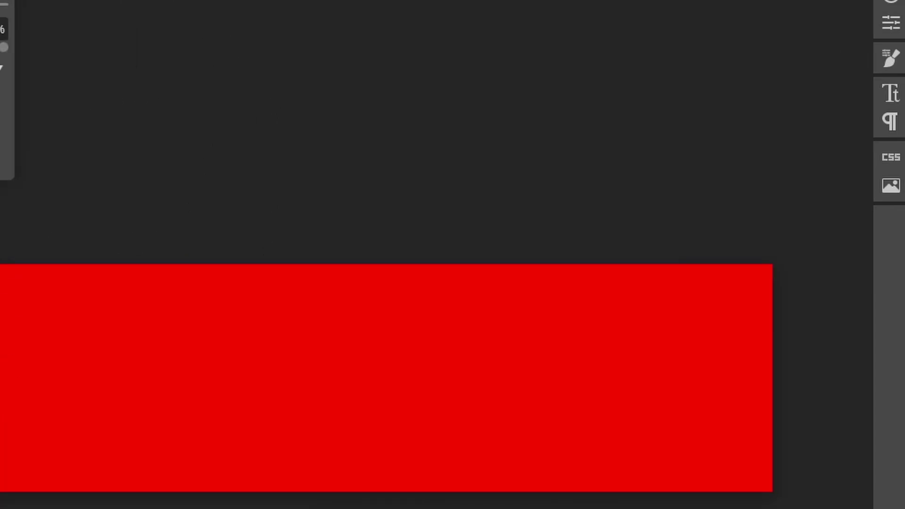
click(169, 355)
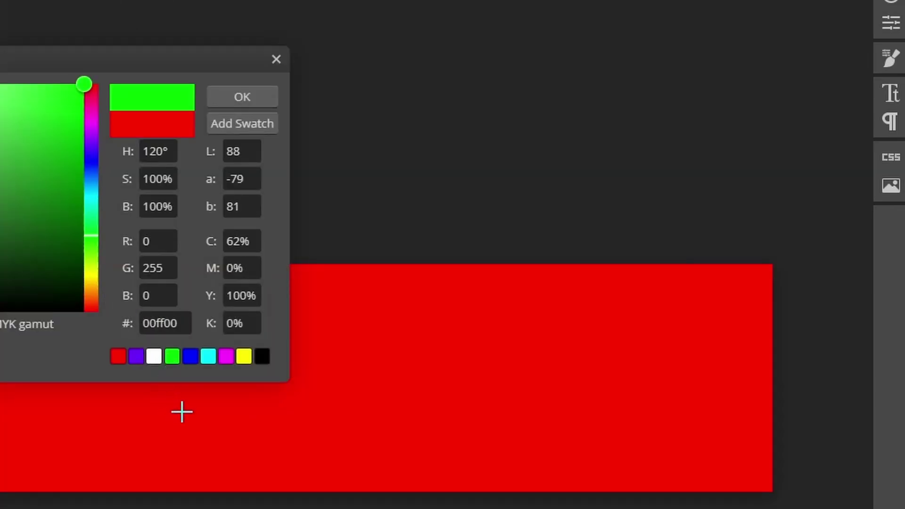
click(576, 339)
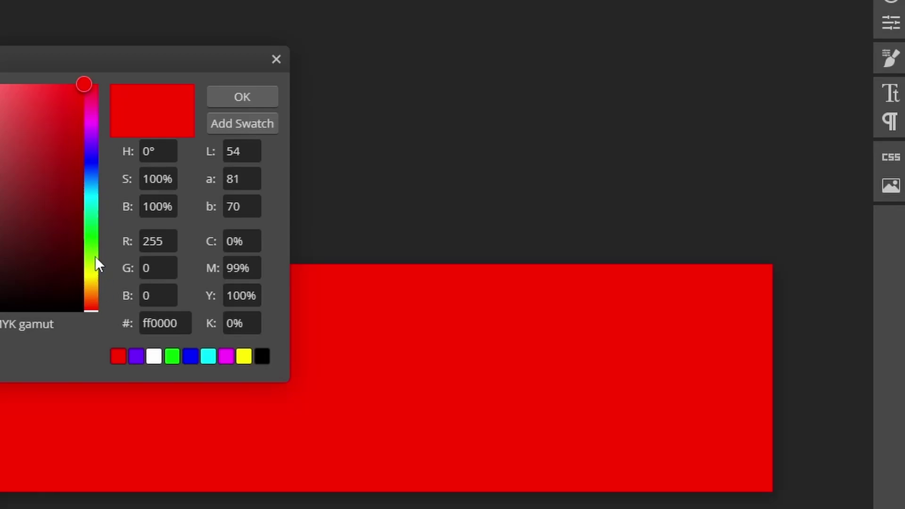
click(172, 356)
click(242, 98)
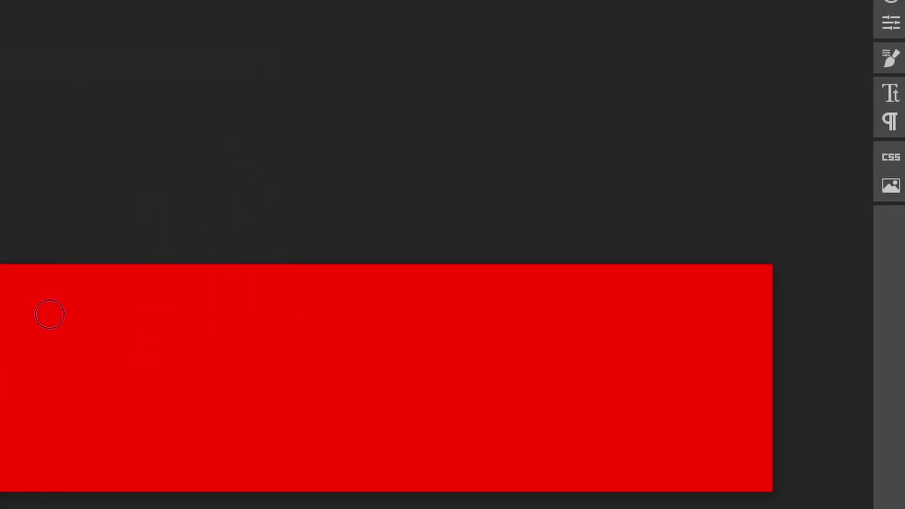
mouse_move(2, 352)
mouse_down()
mouse_move(196, 380)
mouse_move(115, 384)
mouse_move(328, 394)
mouse_up()
mouse_move(614, 319)
mouse_down()
mouse_move(559, 389)
mouse_move(574, 348)
mouse_up()
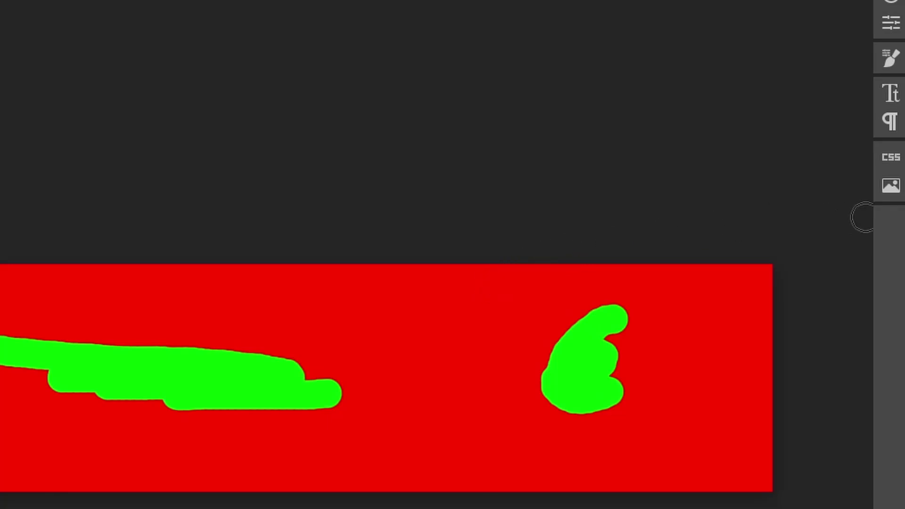
Preview the image's DDS export at reduced zoom and close the export without saving
key(ctrl+BackSpace)
key(ctrl+z)
mouse_move(0, 186)
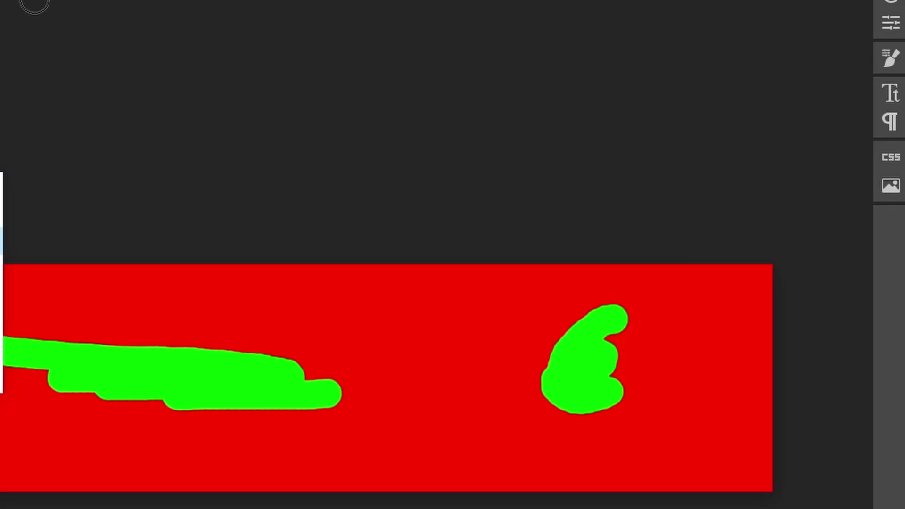
mouse_move(1, 379)
click(37, 377)
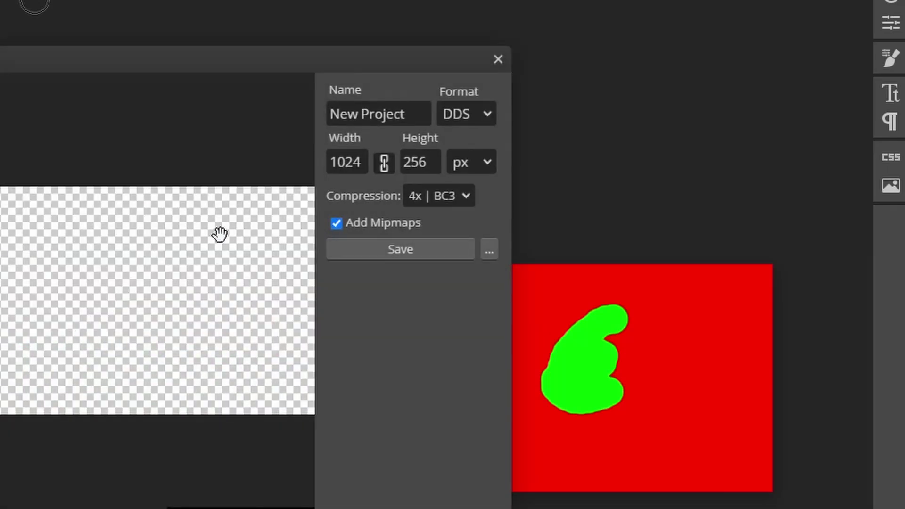
scroll(192, 221, down, 2)
scroll(192, 220, up, 1)
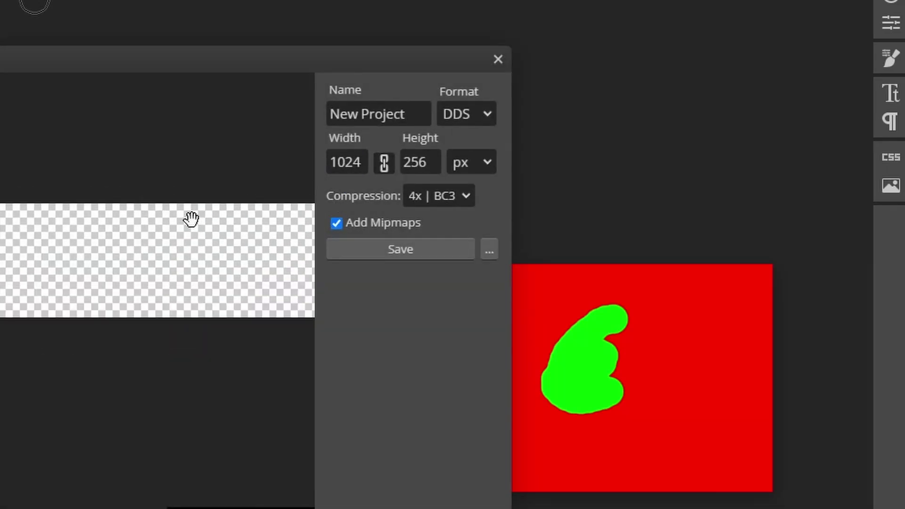
drag(183, 224, 87, 240)
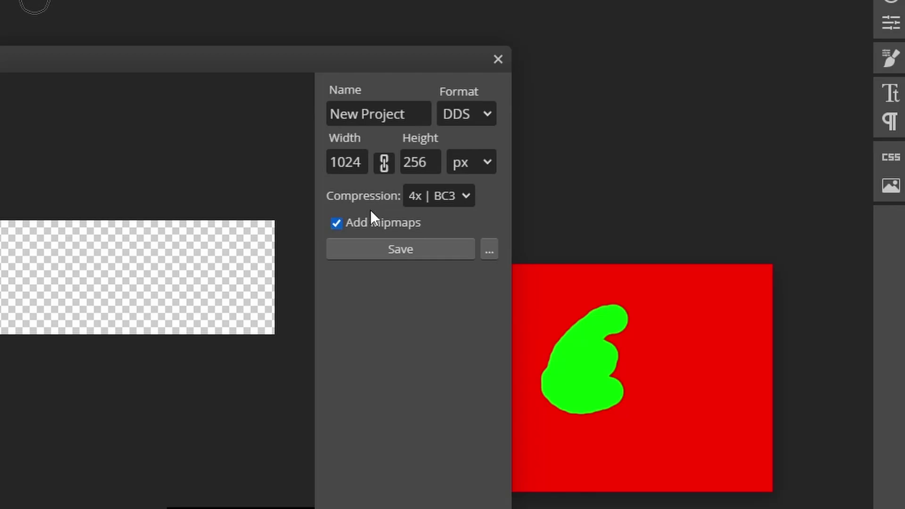
click(498, 59)
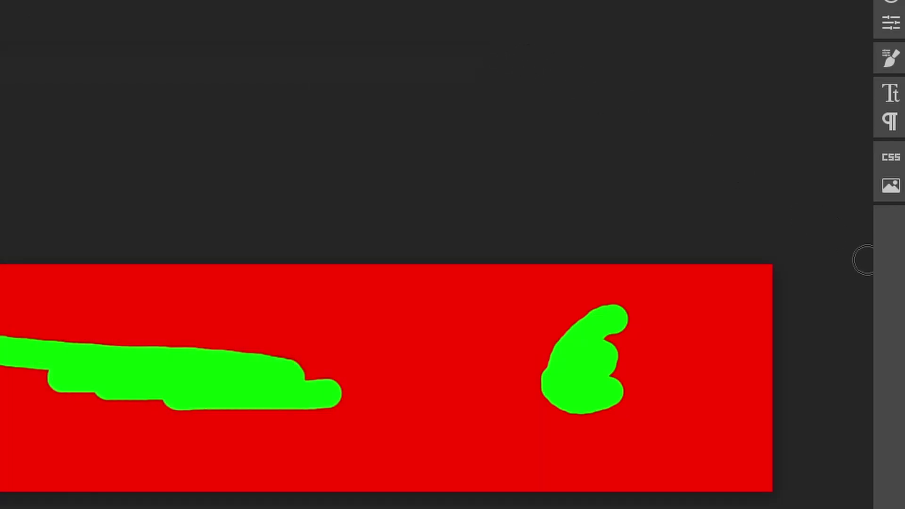
Inspect the black alpha channel alone and over the colours, and recheck the DDS export preview without saving
key(alt+BackSpace)
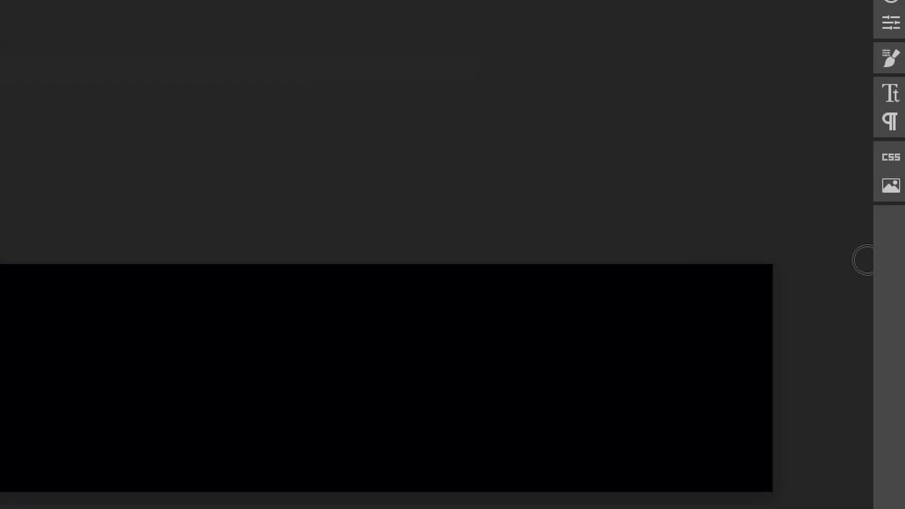
key(ctrl+z)
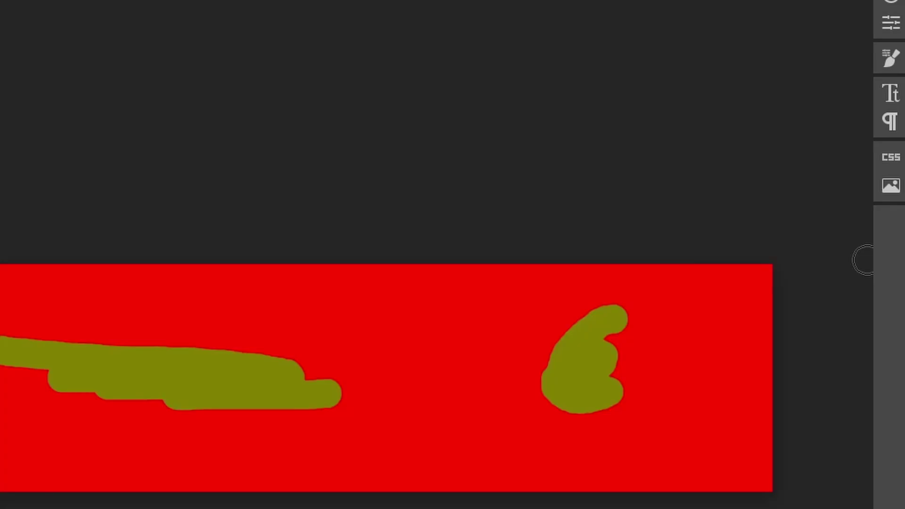
key(ctrl+z)
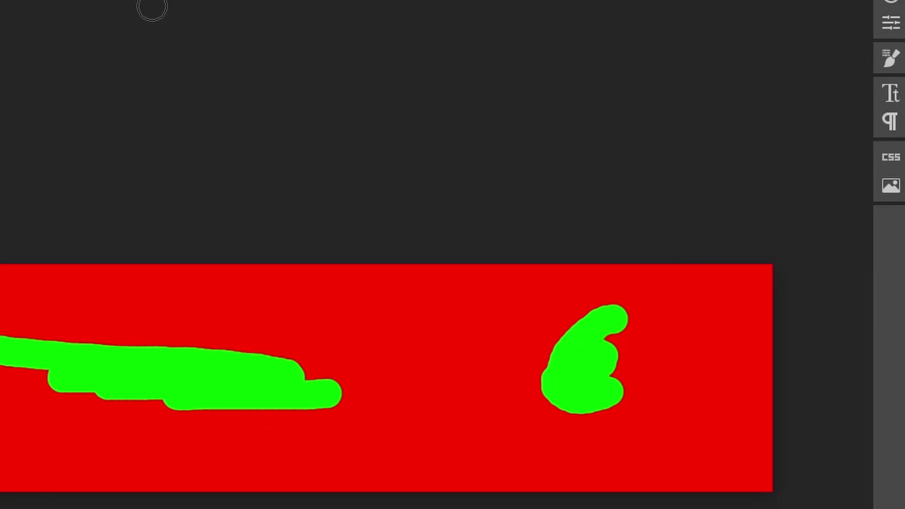
click(41, 380)
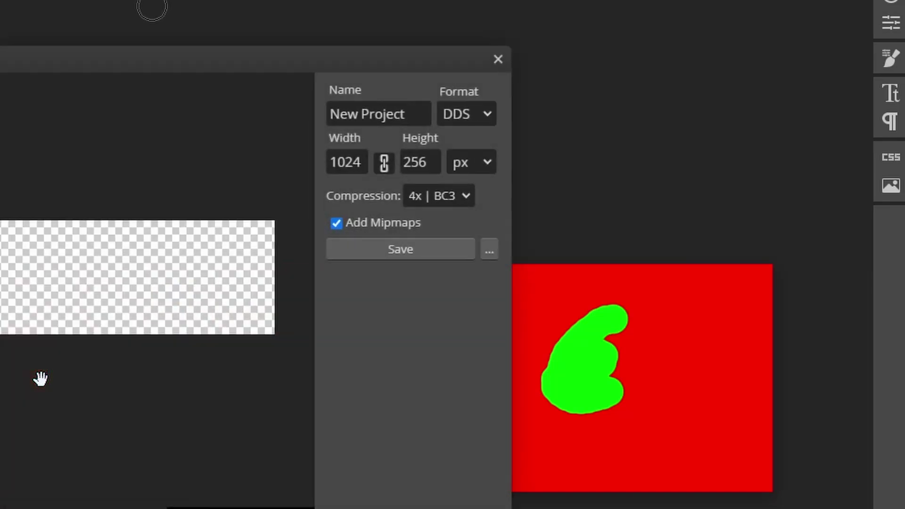
click(498, 59)
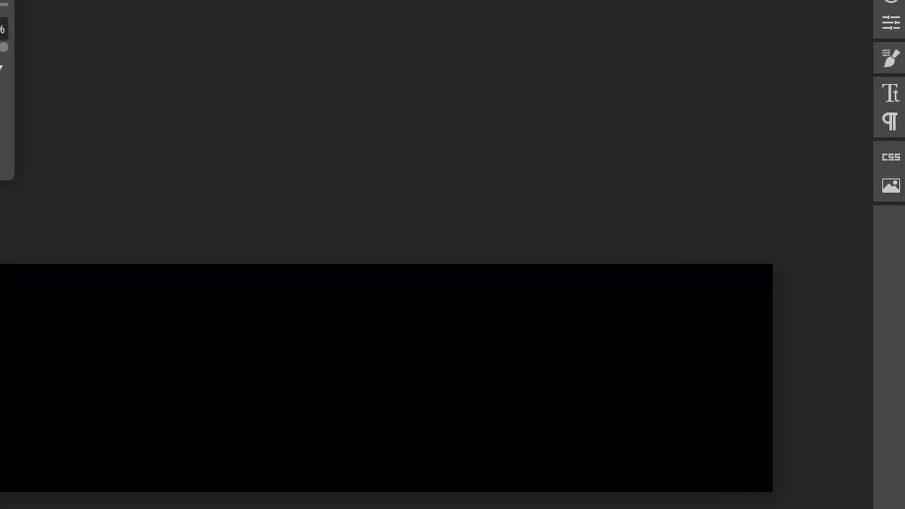
Enlarge the brush and paint over the whole black alpha channel to make the image opaque
click(203, 337)
right_click(366, 372)
right_click(431, 379)
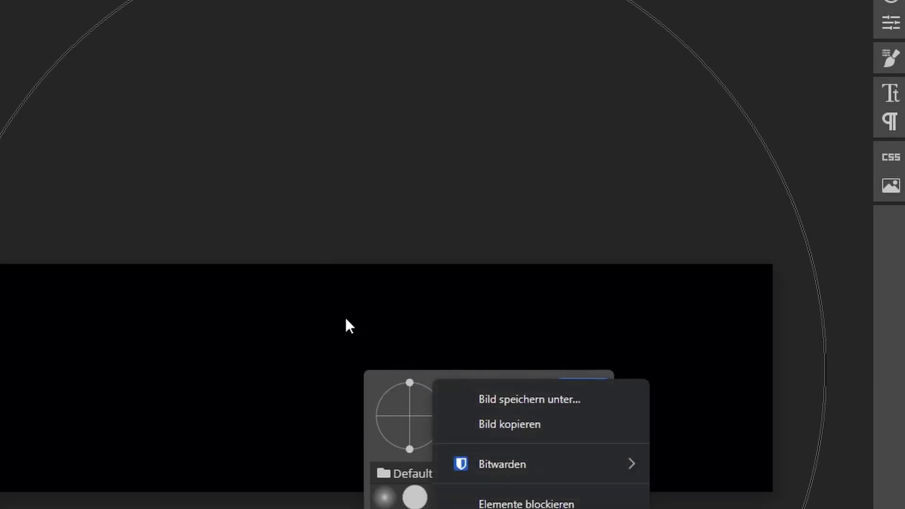
click(340, 317)
mouse_move(0, 508)
mouse_down()
mouse_move(162, 370)
mouse_move(707, 298)
mouse_up()
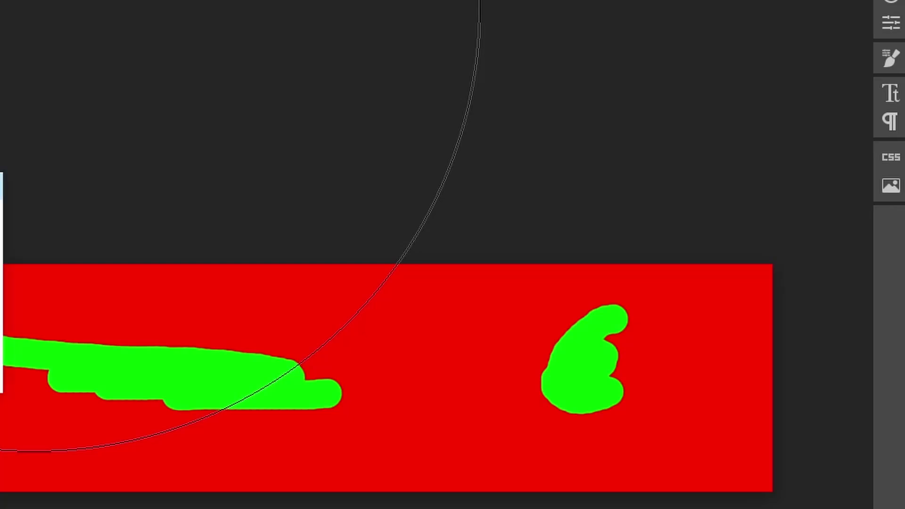
Export the image as road_m in DDS format with BC3 compression and mipmaps, saving it in the texture folder
mouse_move(1, 379)
click(61, 372)
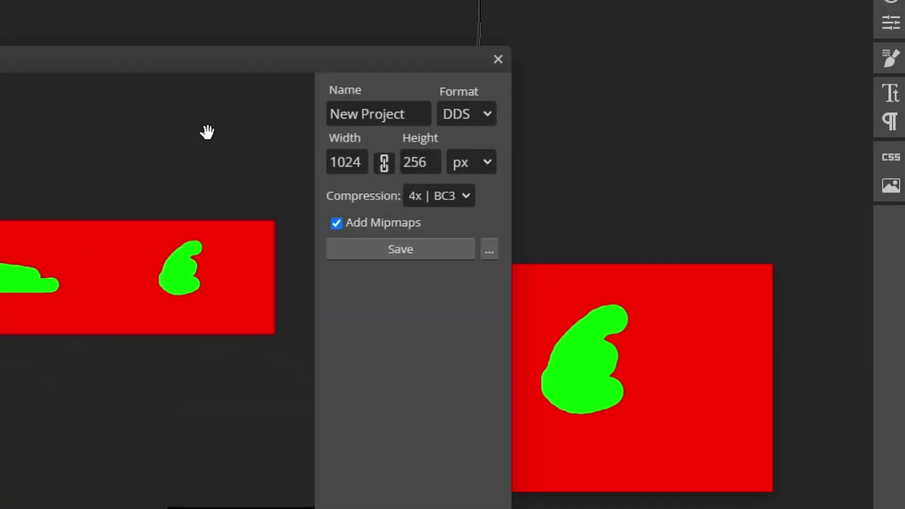
drag(411, 113, 260, 102)
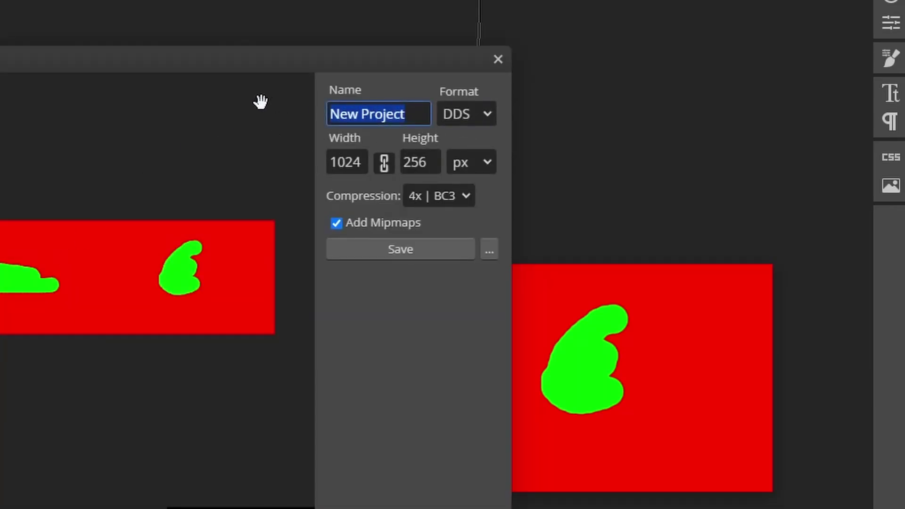
text(road_m)
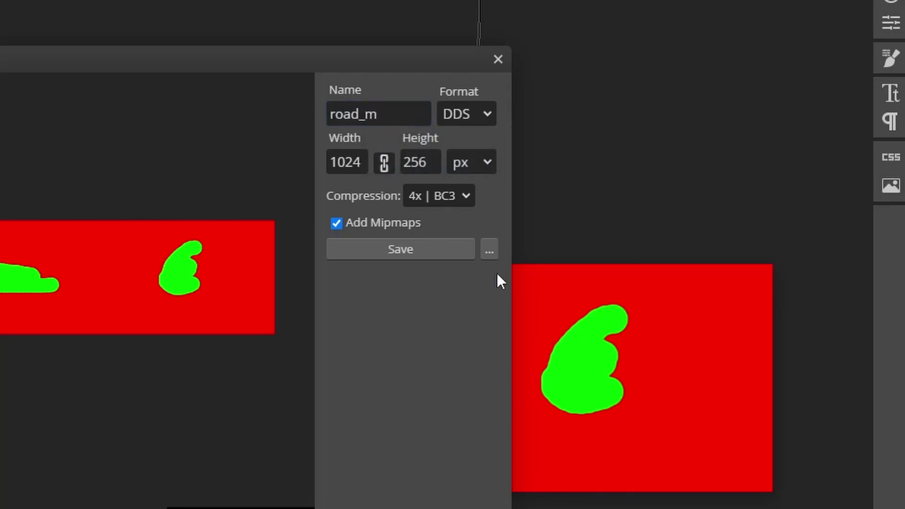
click(443, 244)
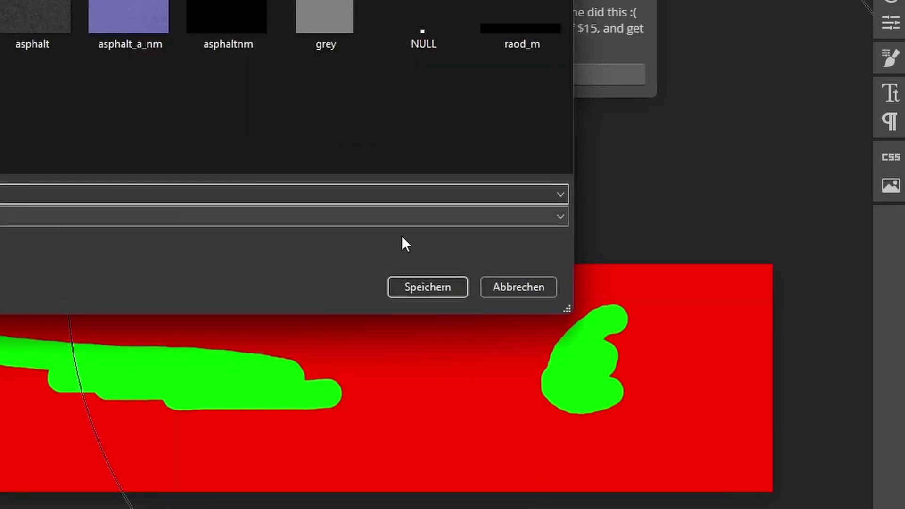
click(424, 285)
Switch to ksEditor, assign the road_m texture to the txMask slot of the asphalt_road material and check the road surface close up
key(alt+Tab)
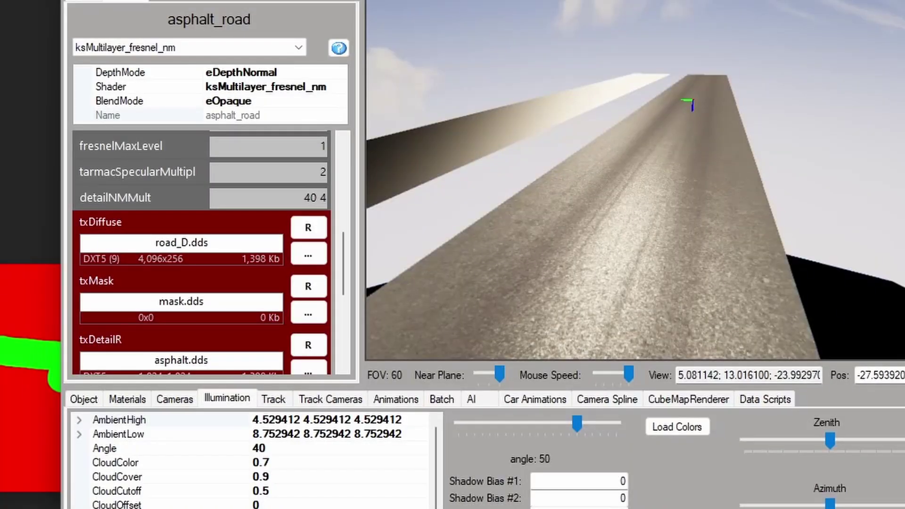
click(310, 315)
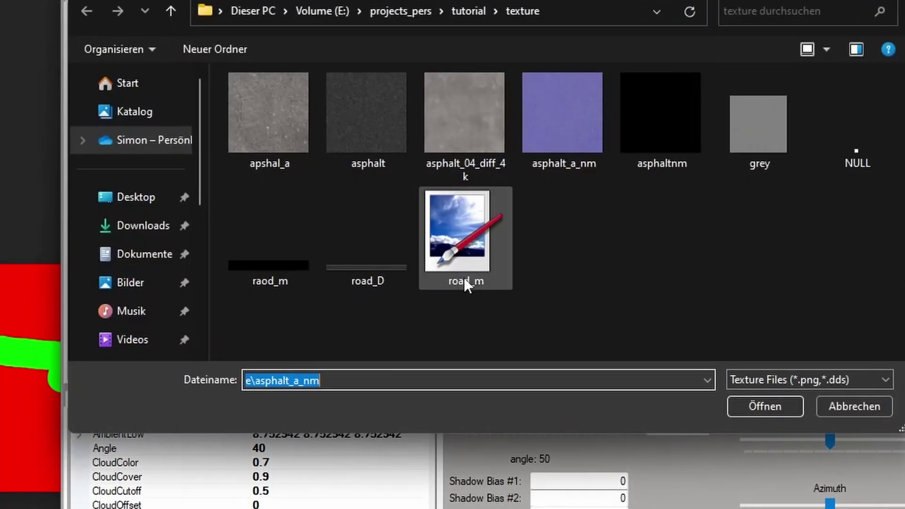
drag(612, 299, 490, 257)
click(778, 414)
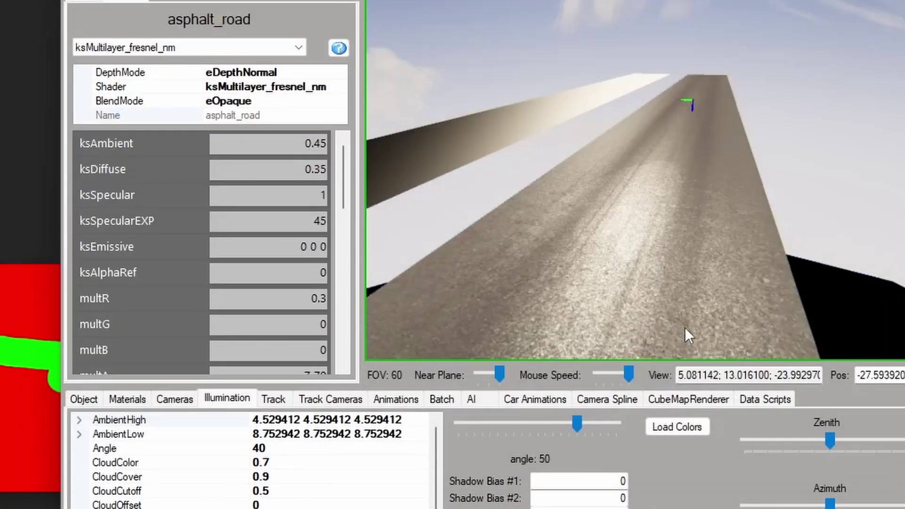
scroll(637, 270, up, 4)
middle_drag(637, 270, 386, 285)
middle_drag(852, 191, 685, 197)
scroll(249, 200, down, 5)
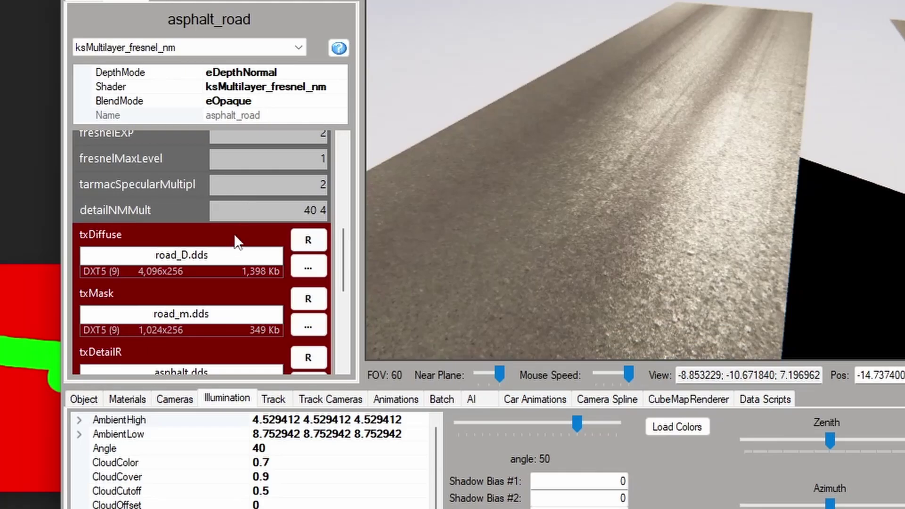
Assign the apshal_a texture to the txDetailG slot of the asphalt_road material and check the masked areas of the road close up
scroll(151, 330, down, 3)
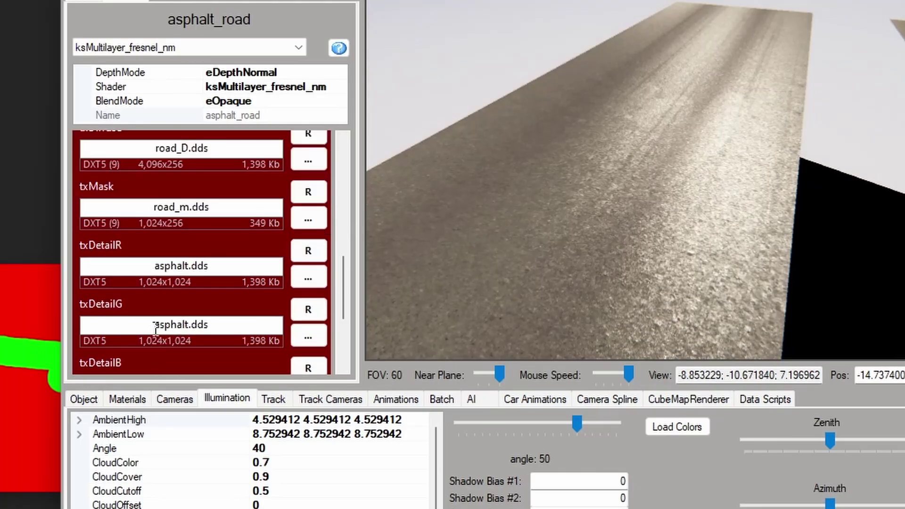
click(311, 338)
click(436, 113)
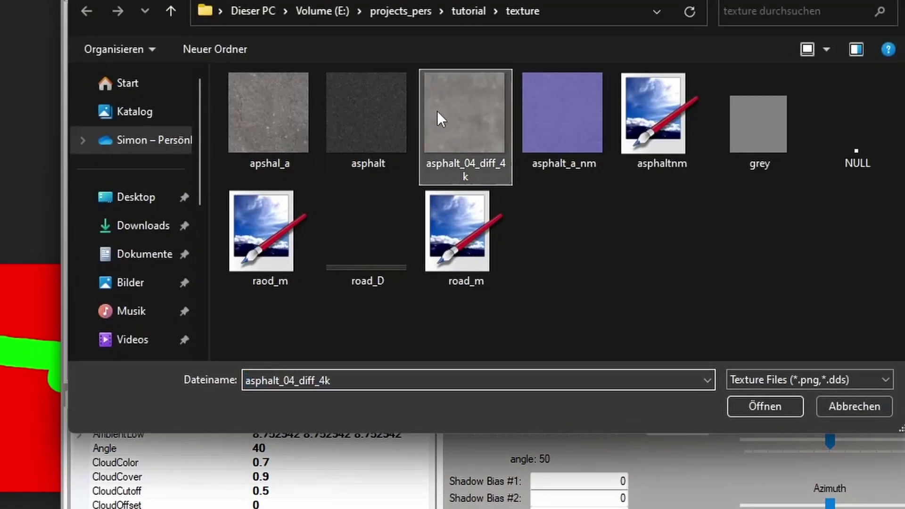
click(263, 131)
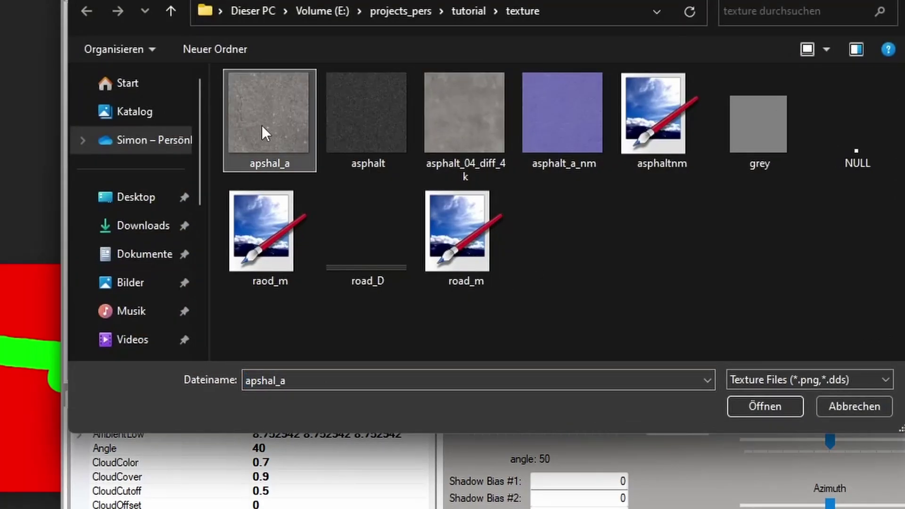
click(751, 406)
drag(651, 266, 685, 190)
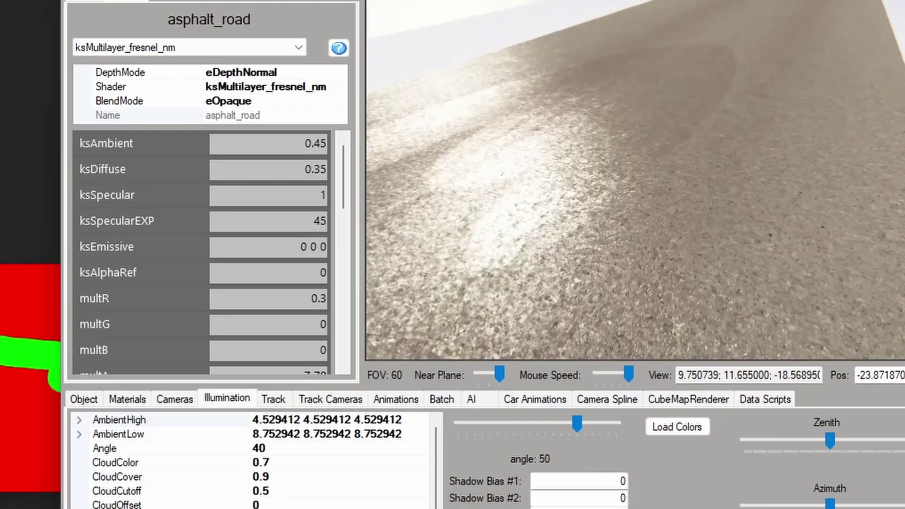
drag(792, 138, 519, 142)
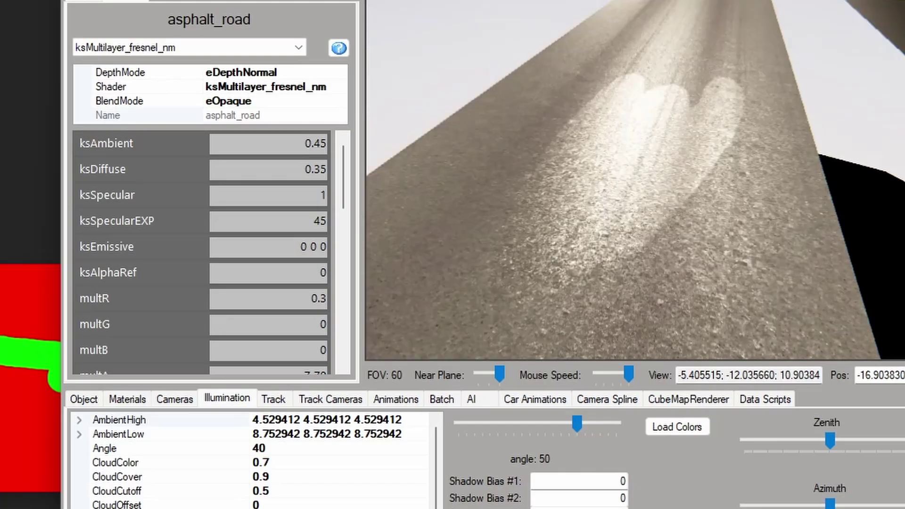
drag(774, 199, 708, 230)
key(Up)
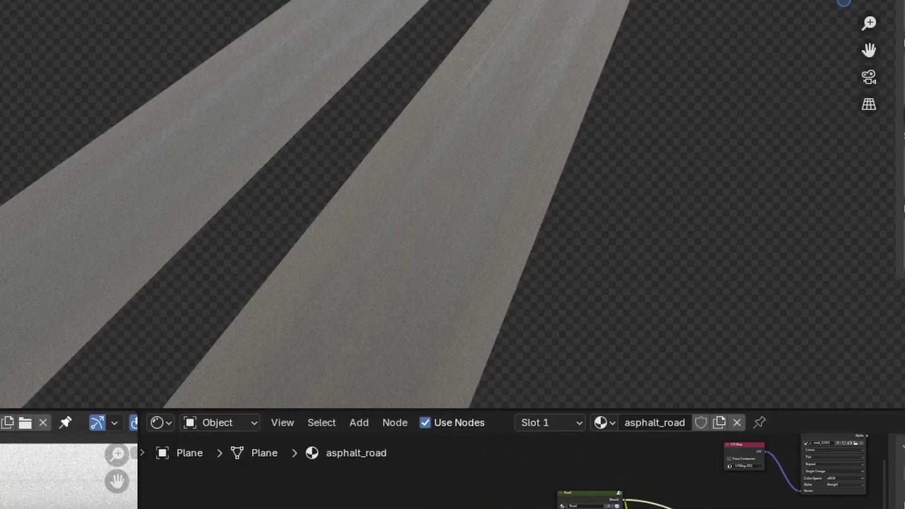
Switch to Blender, delete old nodes from the asphalt_road_normal material of Plane.001 and add a Voronoi Texture using Distance to Edge
click(256, 161)
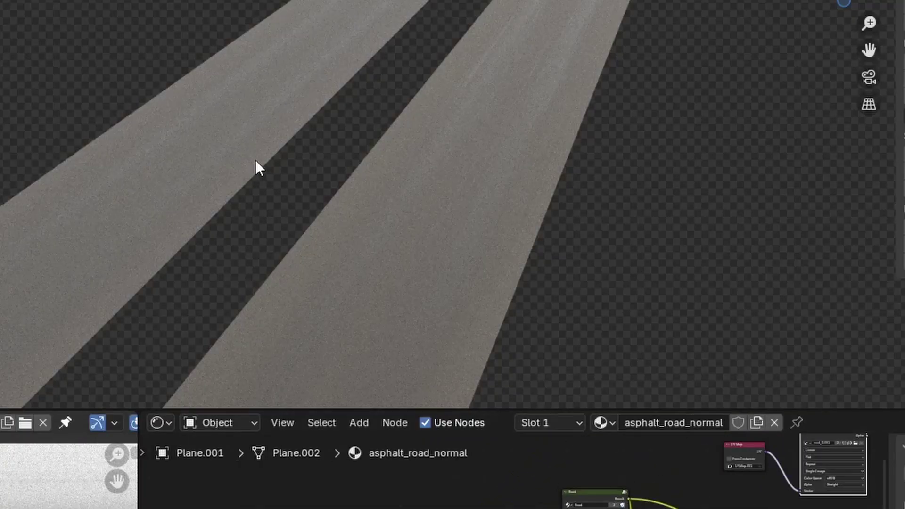
click(337, 192)
click(413, 398)
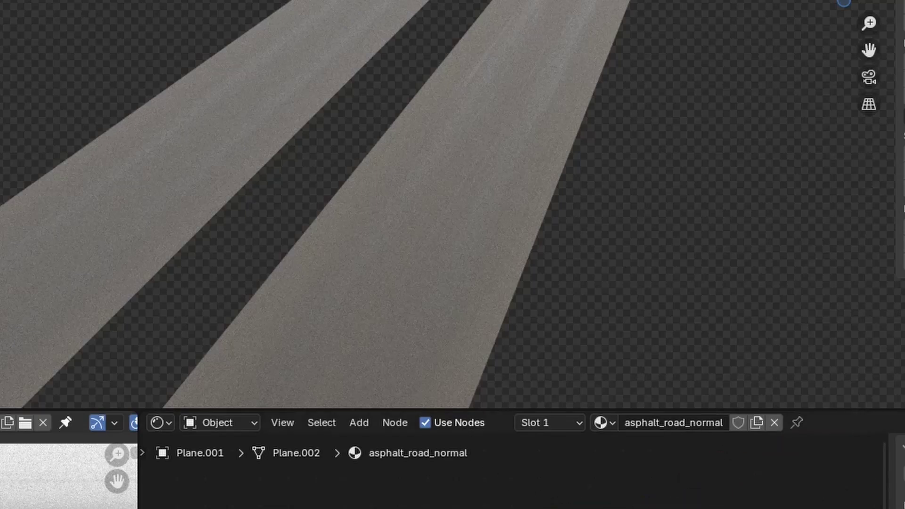
key(x)
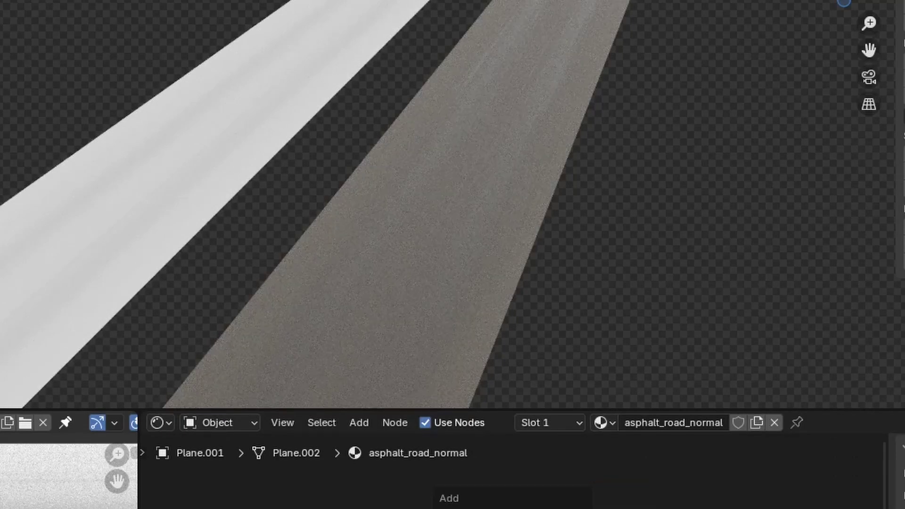
click(346, 474)
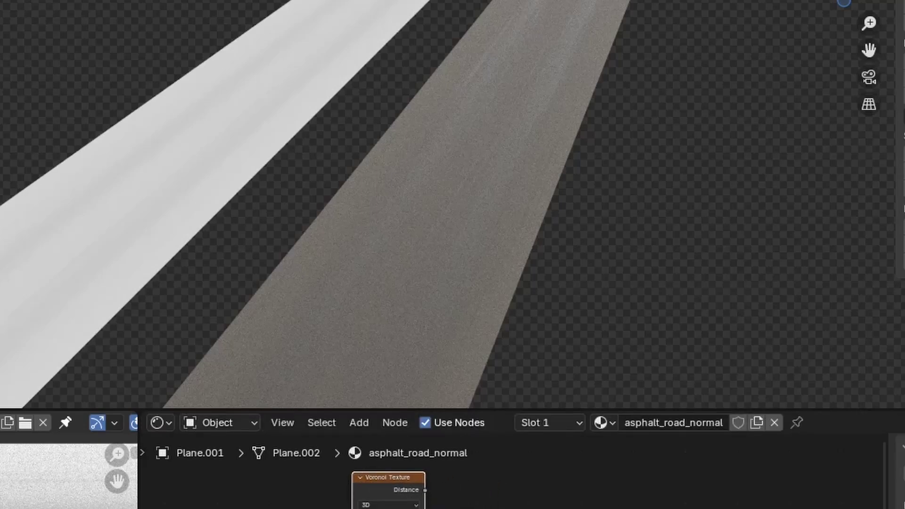
Preview the Voronoi Texture on the road plane, adjust its detail and increase its scale to get smaller cells
ctrl+shift+click(397, 502)
scroll(397, 507, up, 3)
scroll(515, 508, up, 1)
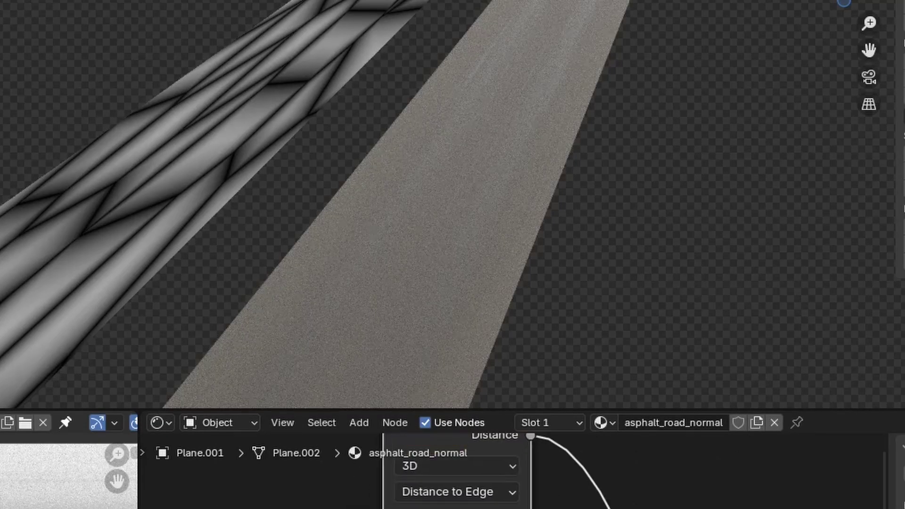
click(515, 508)
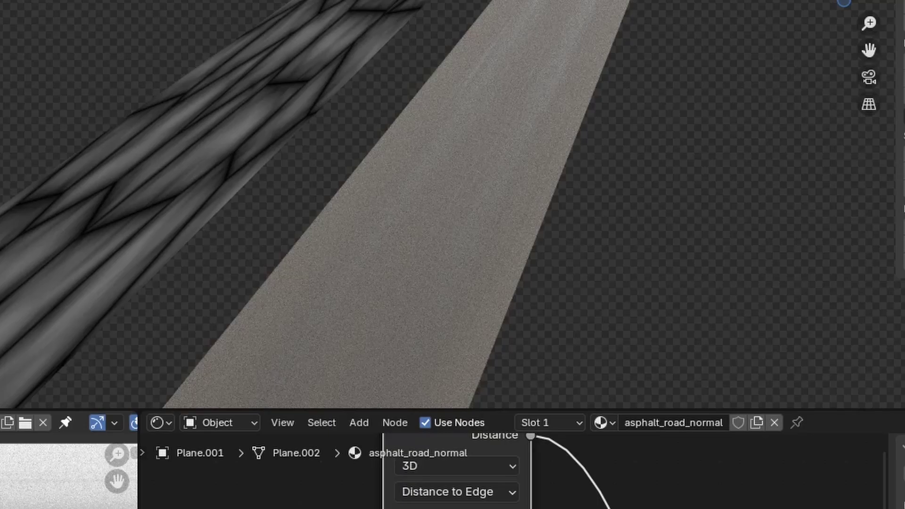
drag(458, 508, 513, 508)
scroll(542, 508, down, 2)
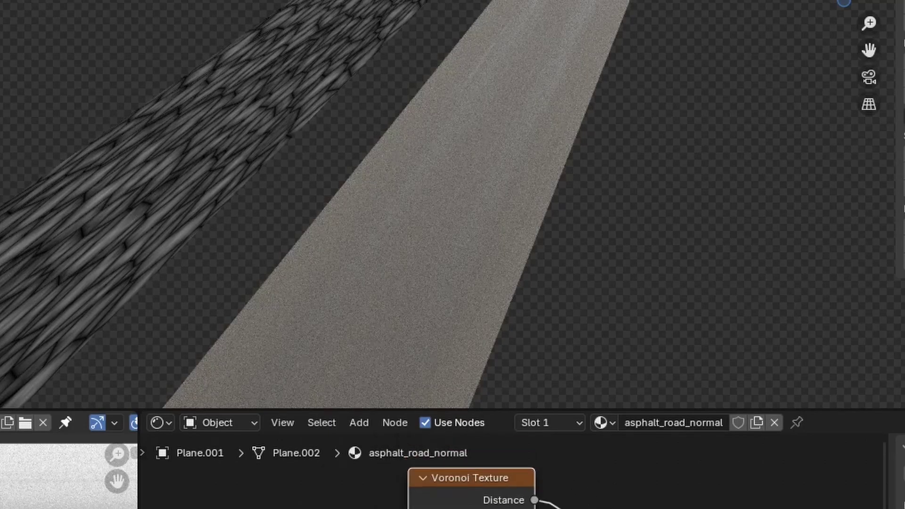
Link the texture coordinates to the Mapping node, adjust the scale for larger unstretched cells and inspect the pattern close up
drag(213, 508, 247, 508)
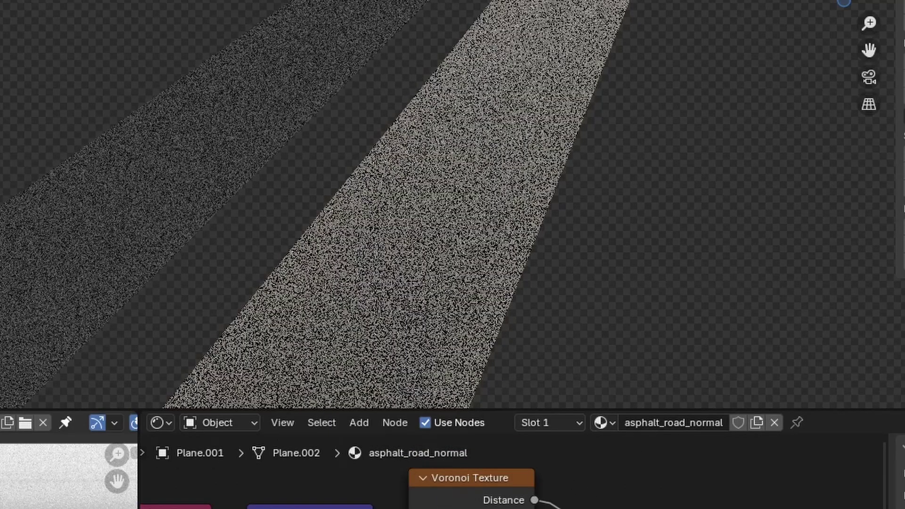
key(Return)
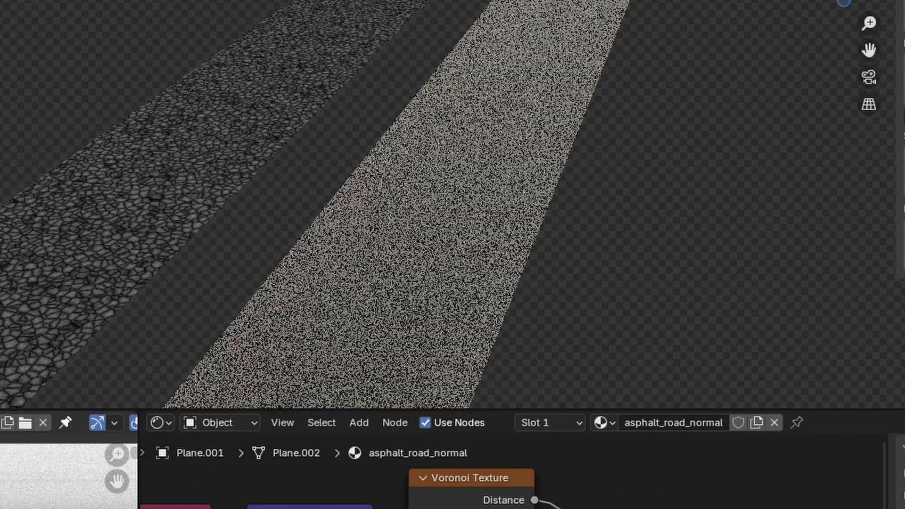
shift+middle_drag(179, 189, 381, 231)
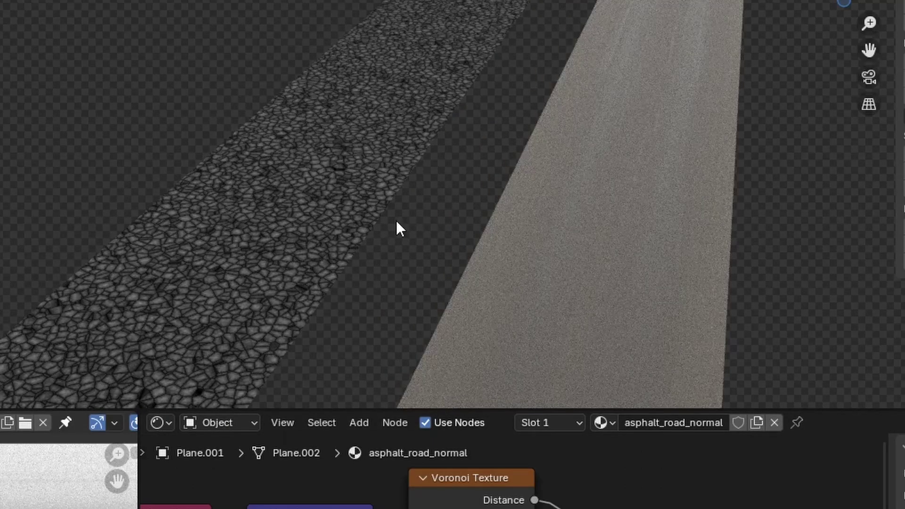
scroll(327, 231, up, 6)
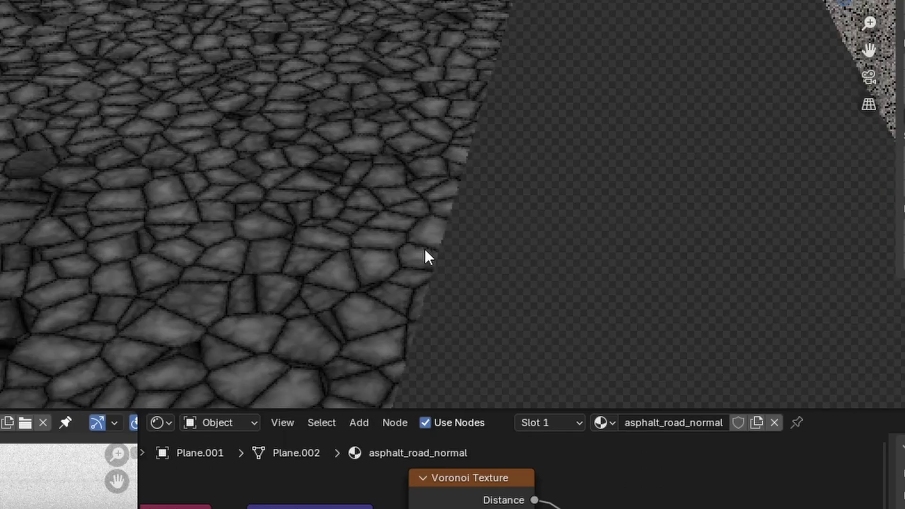
scroll(242, 258, down, 5)
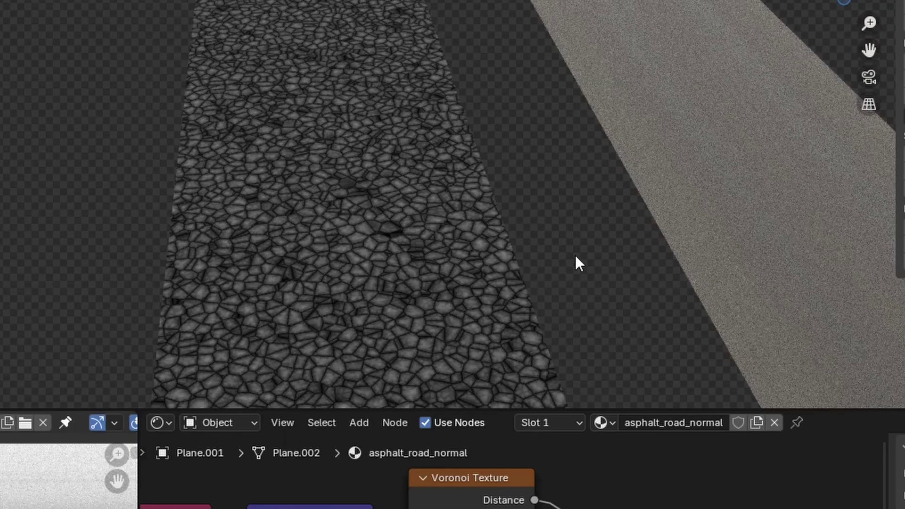
Dismiss Photopea's ad-blocker notice, return to Blender and compare the cell-patterned plane with the asphalt road plane
key(alt+Tab)
click(575, 253)
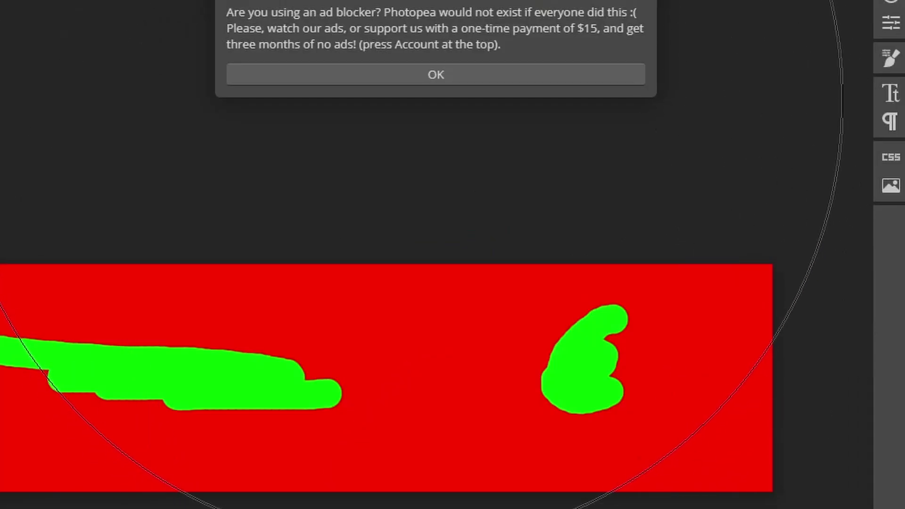
click(346, 74)
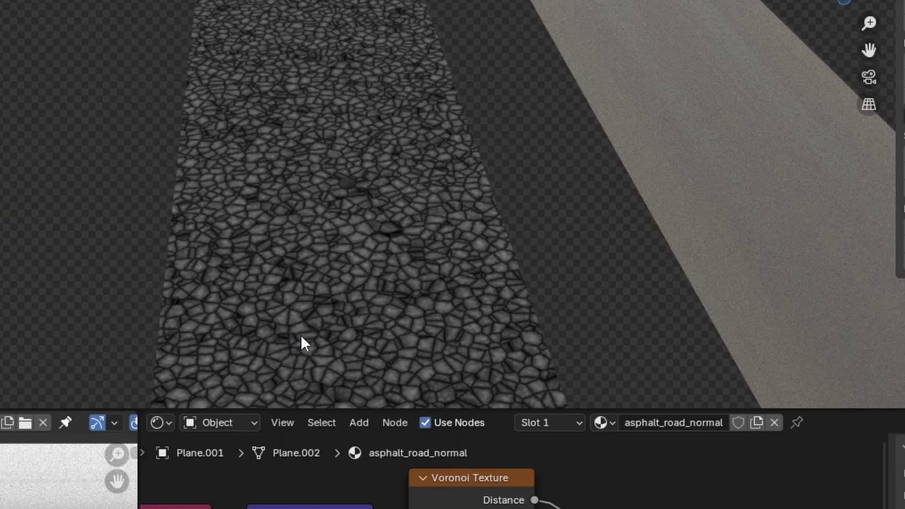
scroll(361, 348, down, 3)
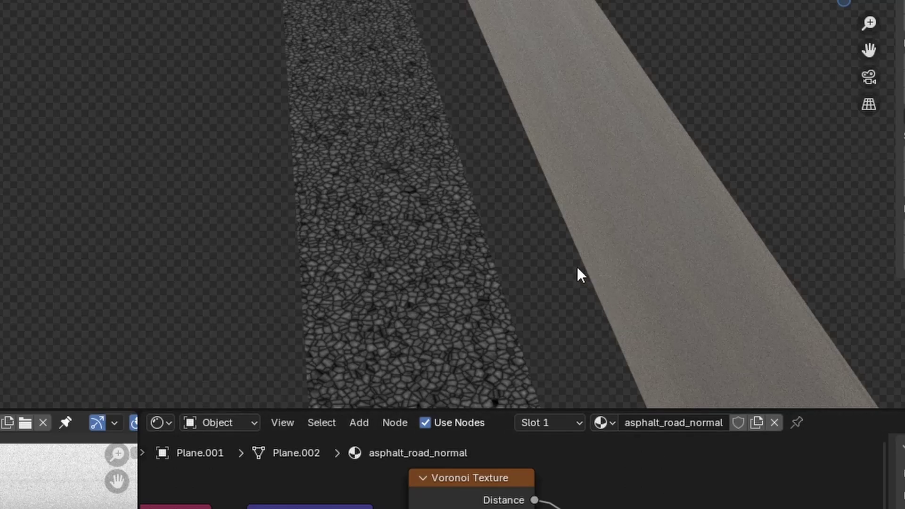
middle_drag(576, 266, 712, 240)
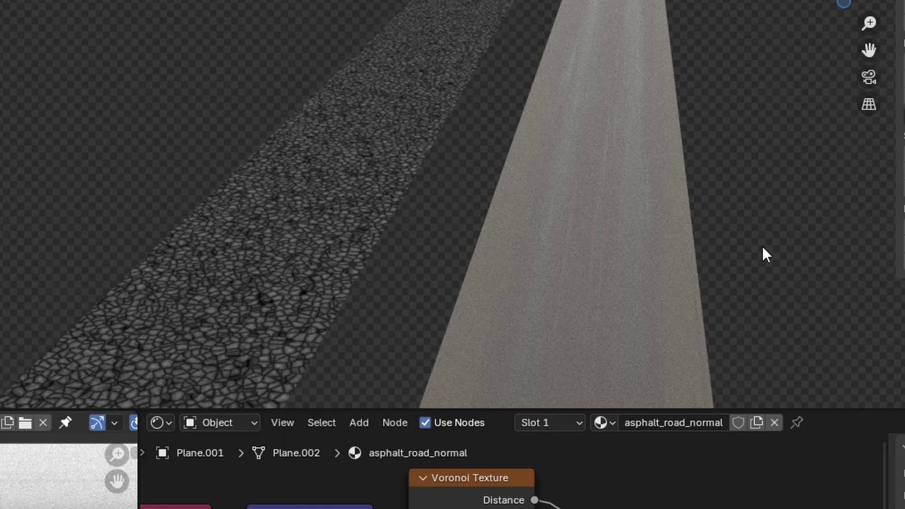